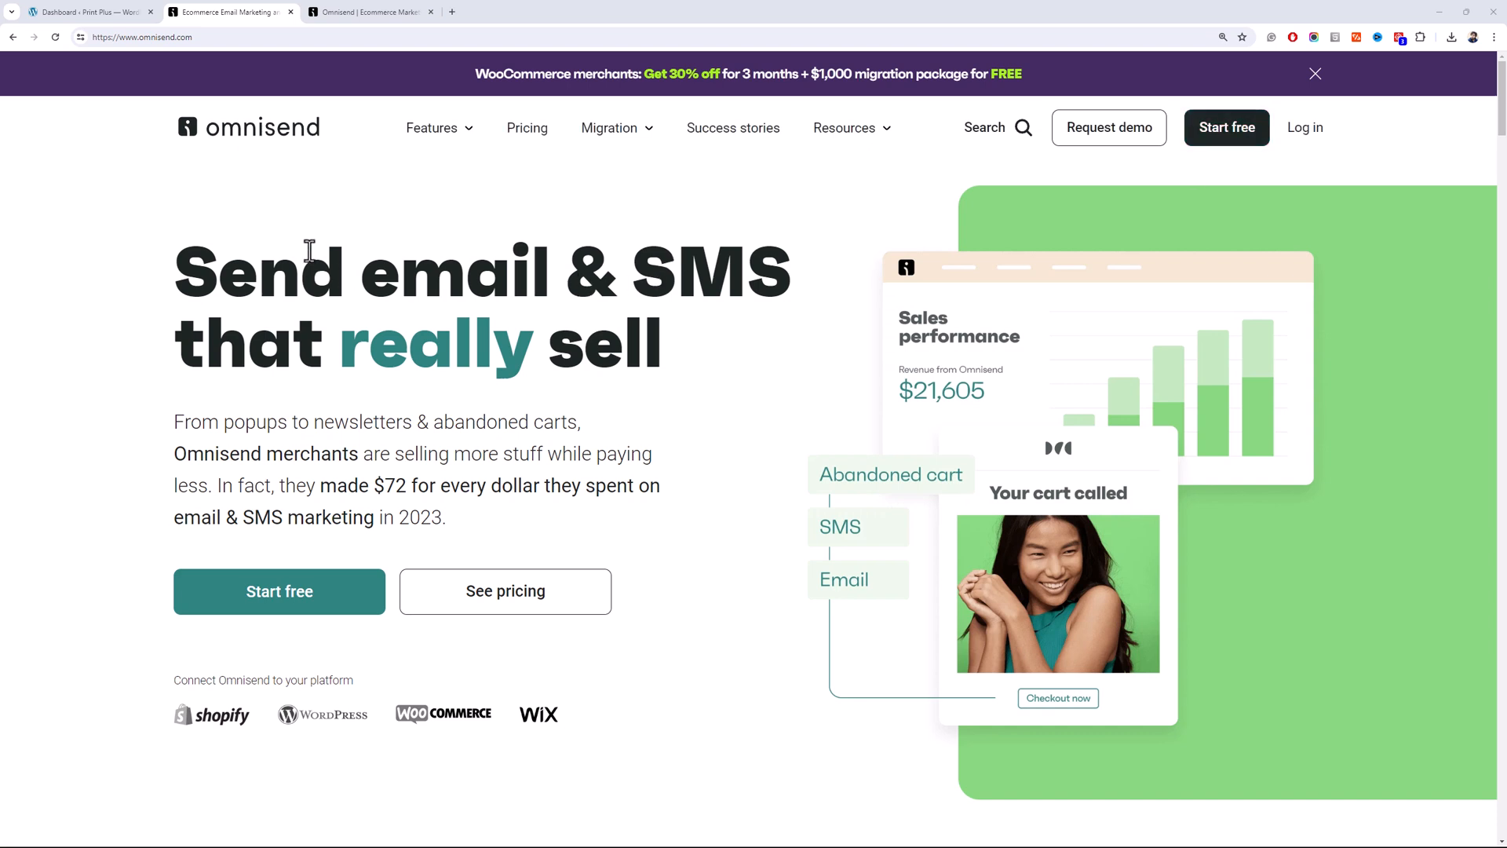
# Switch to the Print Plus WordPress admin and open the page for adding a new plugin
pyautogui.click(352, 11)
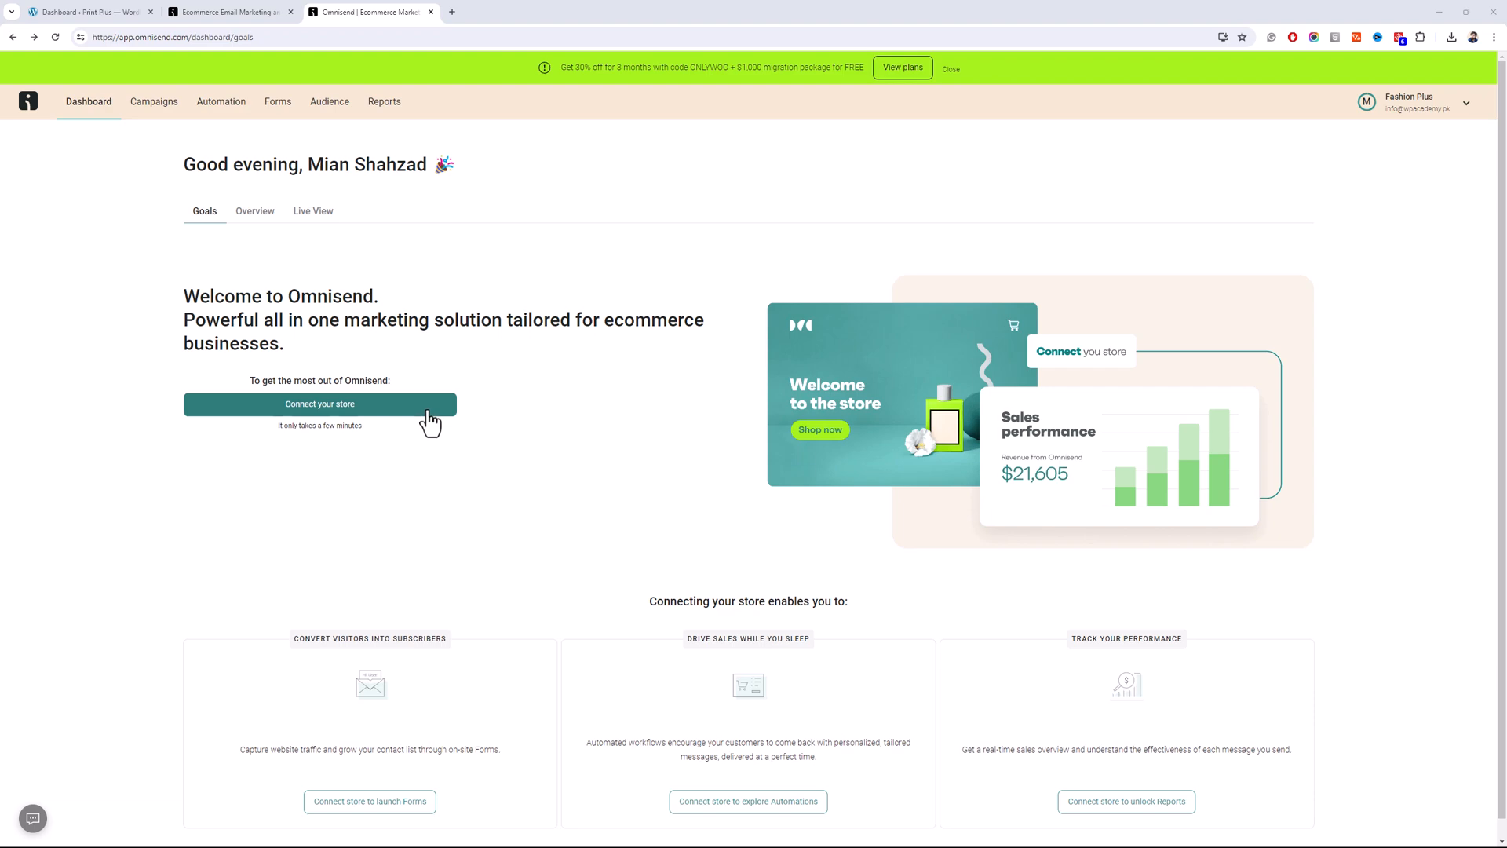
pyautogui.click(141, 11)
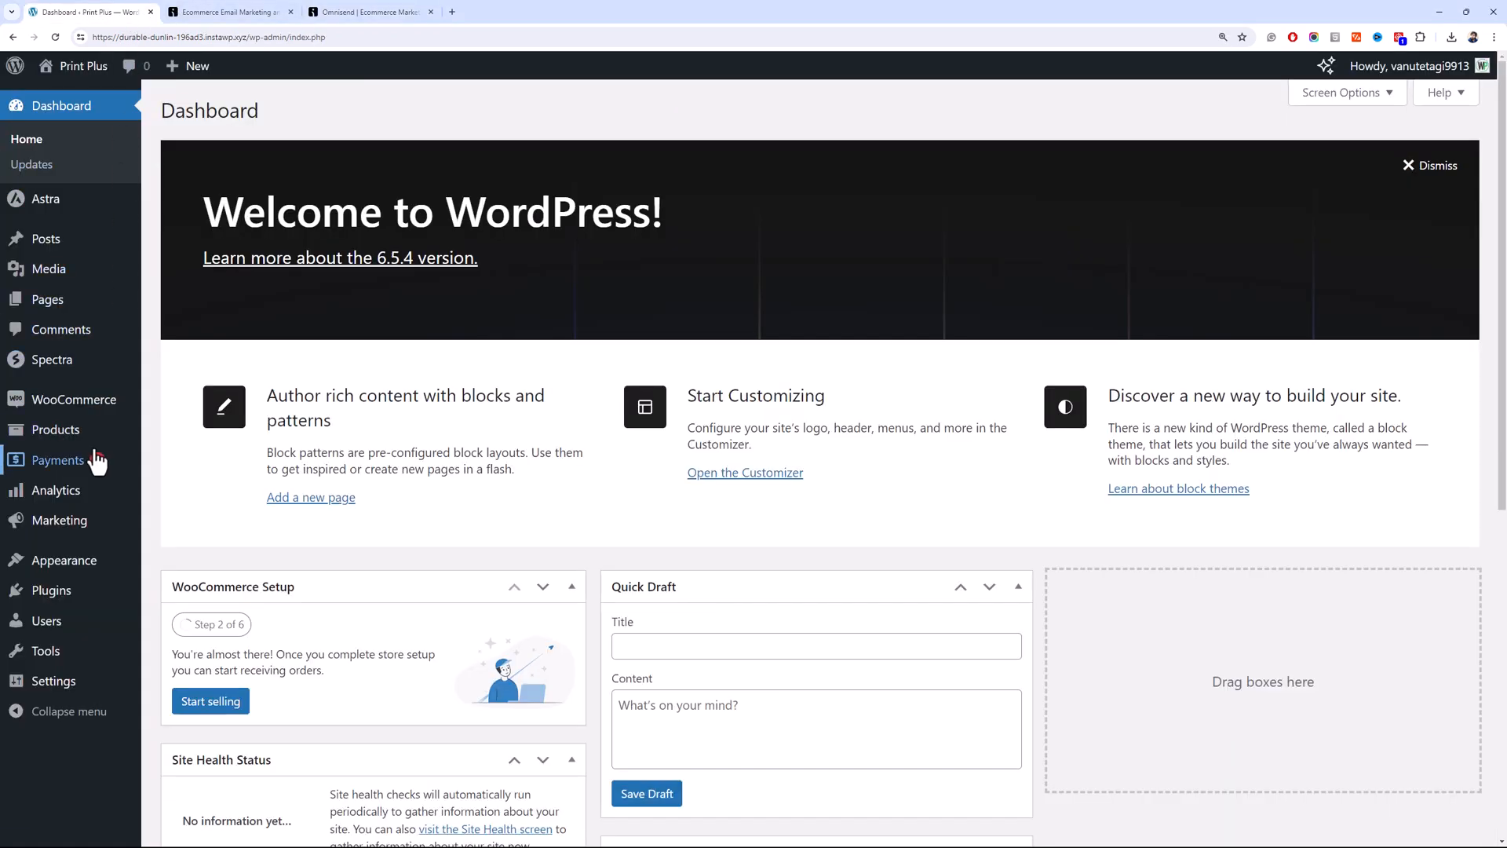
pyautogui.moveTo(114, 503)
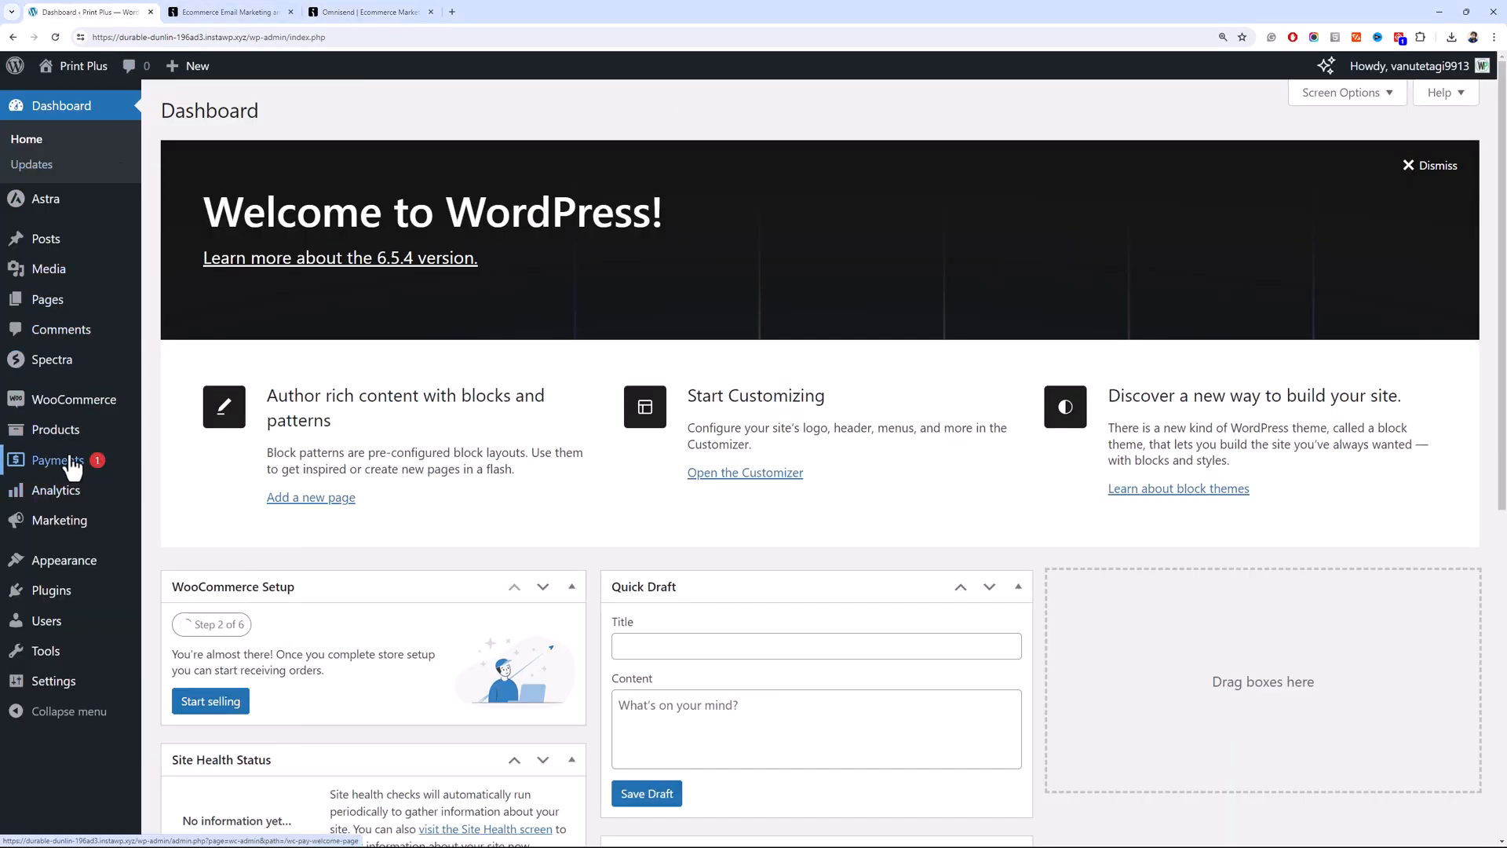
pyautogui.moveTo(118, 603)
pyautogui.click(210, 626)
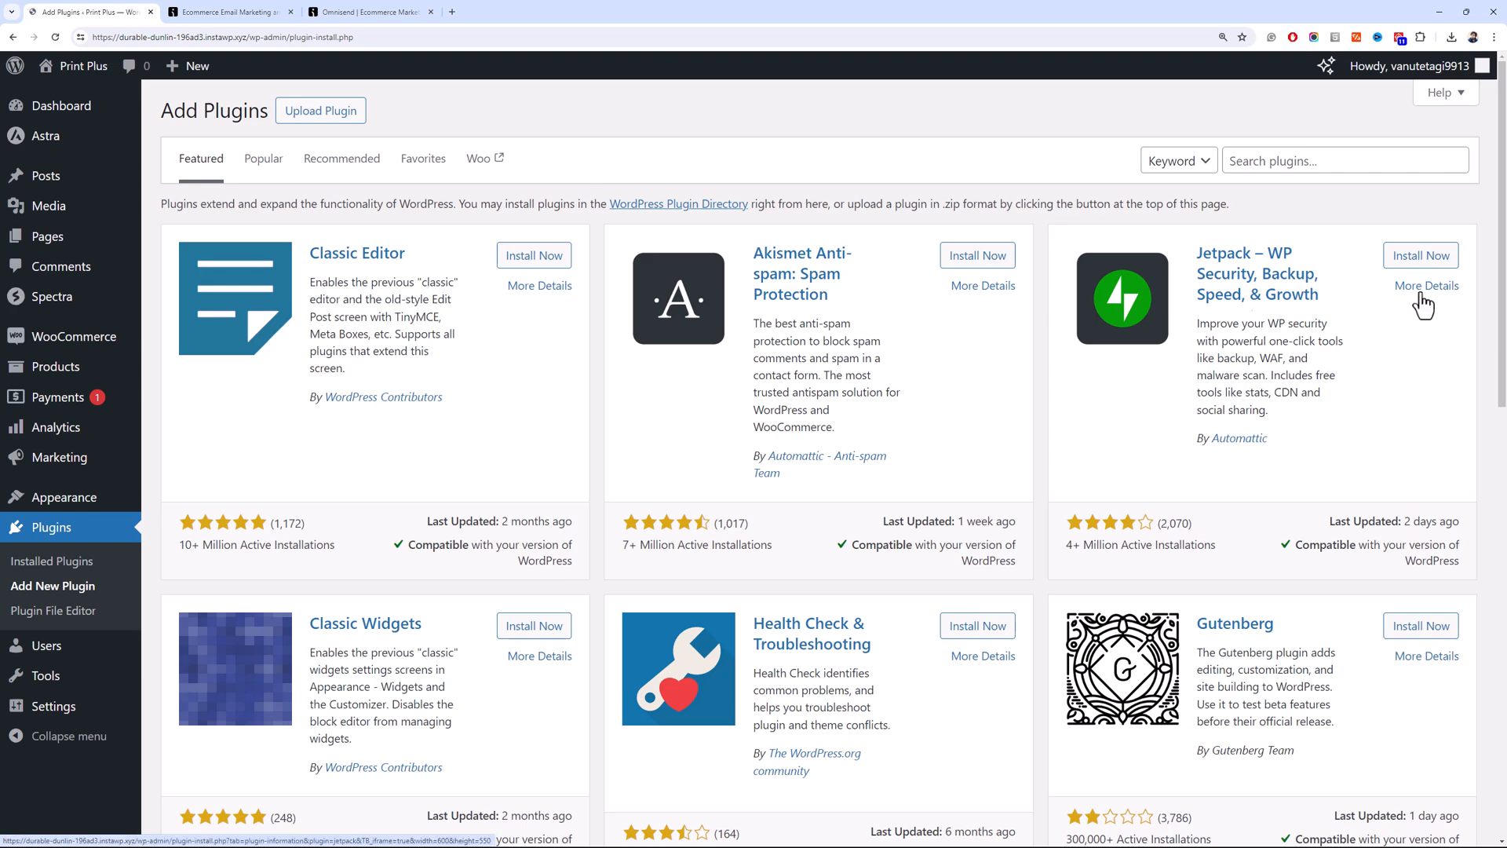
# Search the plugin directory for omnisend, then install and activate Email Marketing for WooCommerce by Omnisend
pyautogui.click(1380, 160)
pyautogui.write('omnisend')
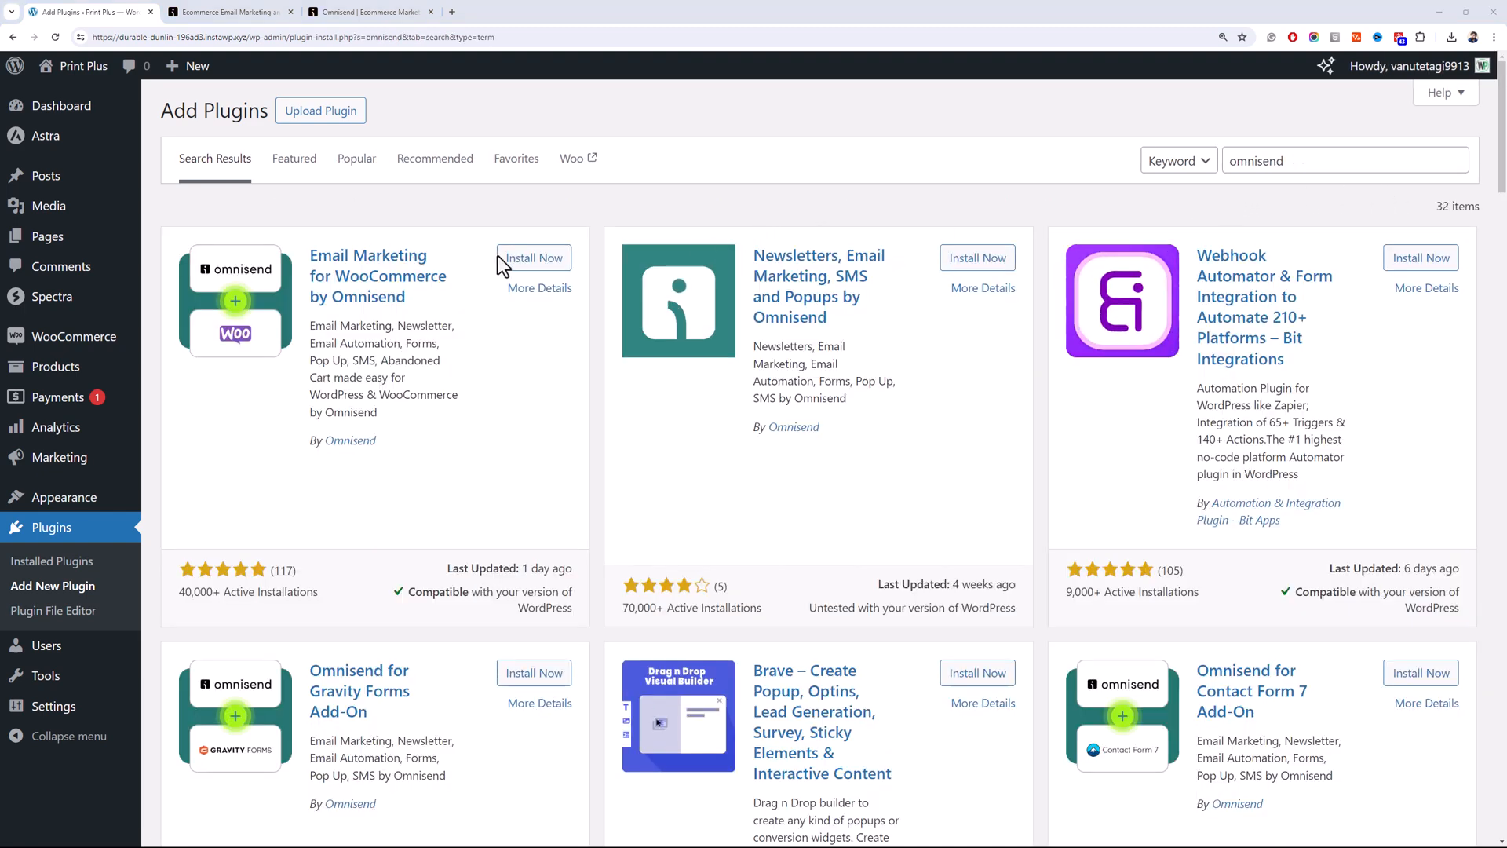
pyautogui.click(512, 259)
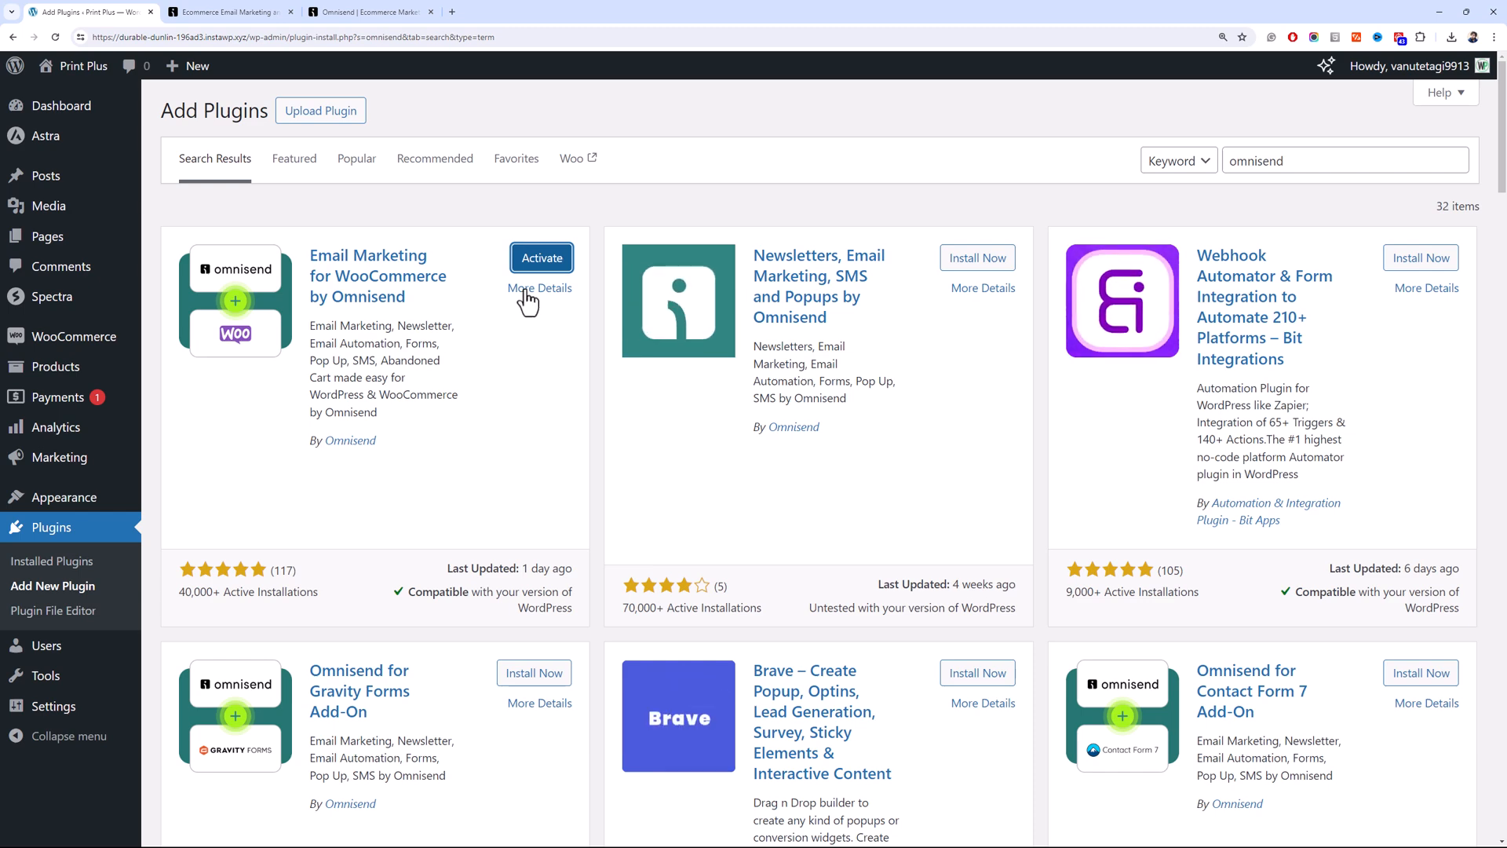
pyautogui.click(530, 267)
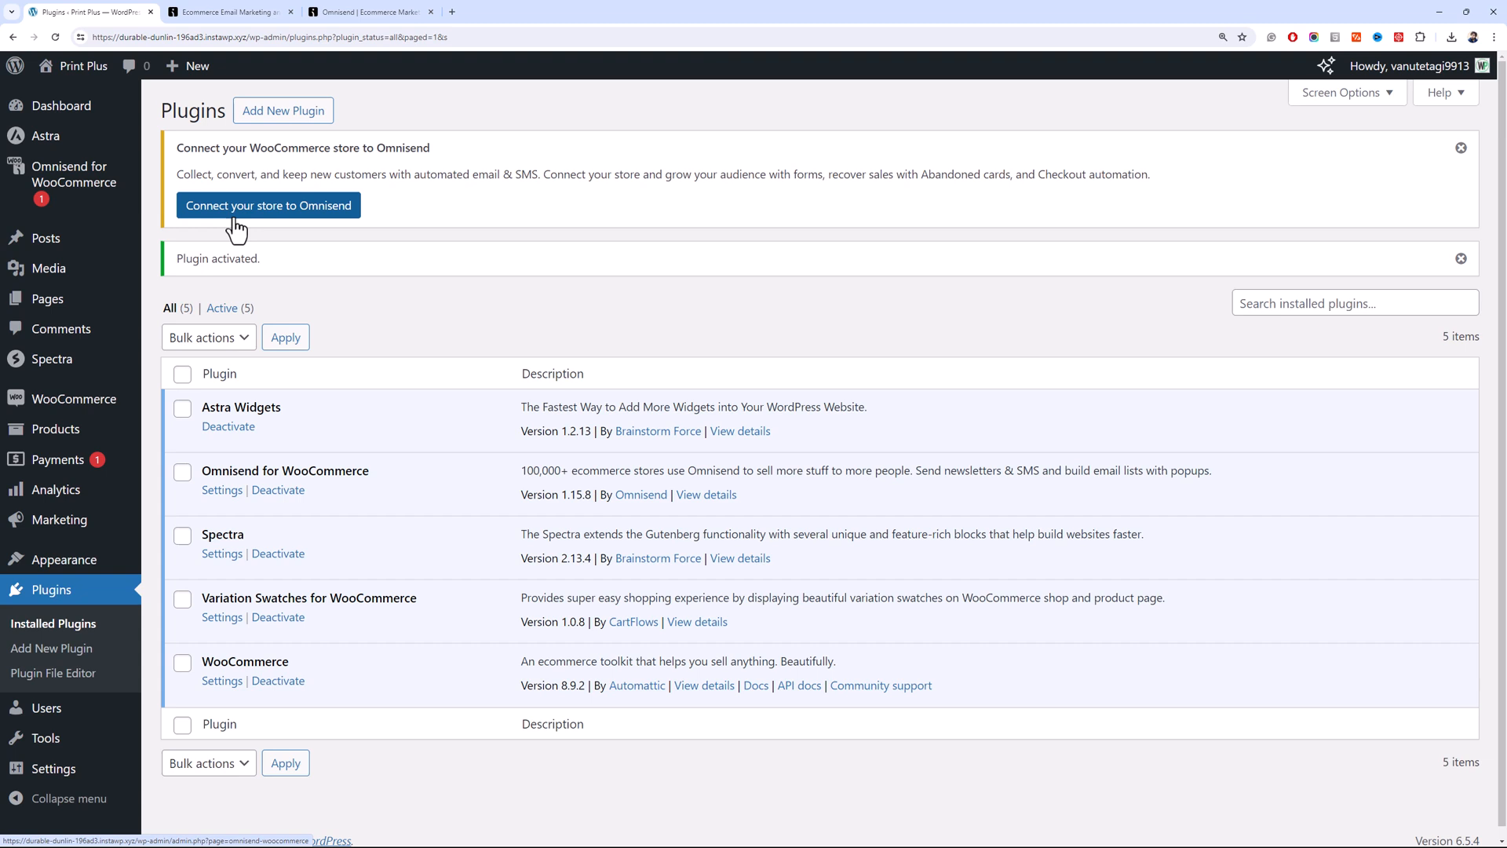
# Connect the WooCommerce store to the existing Omnisend account and approve the Omnisend App's read/write access
pyautogui.click(272, 214)
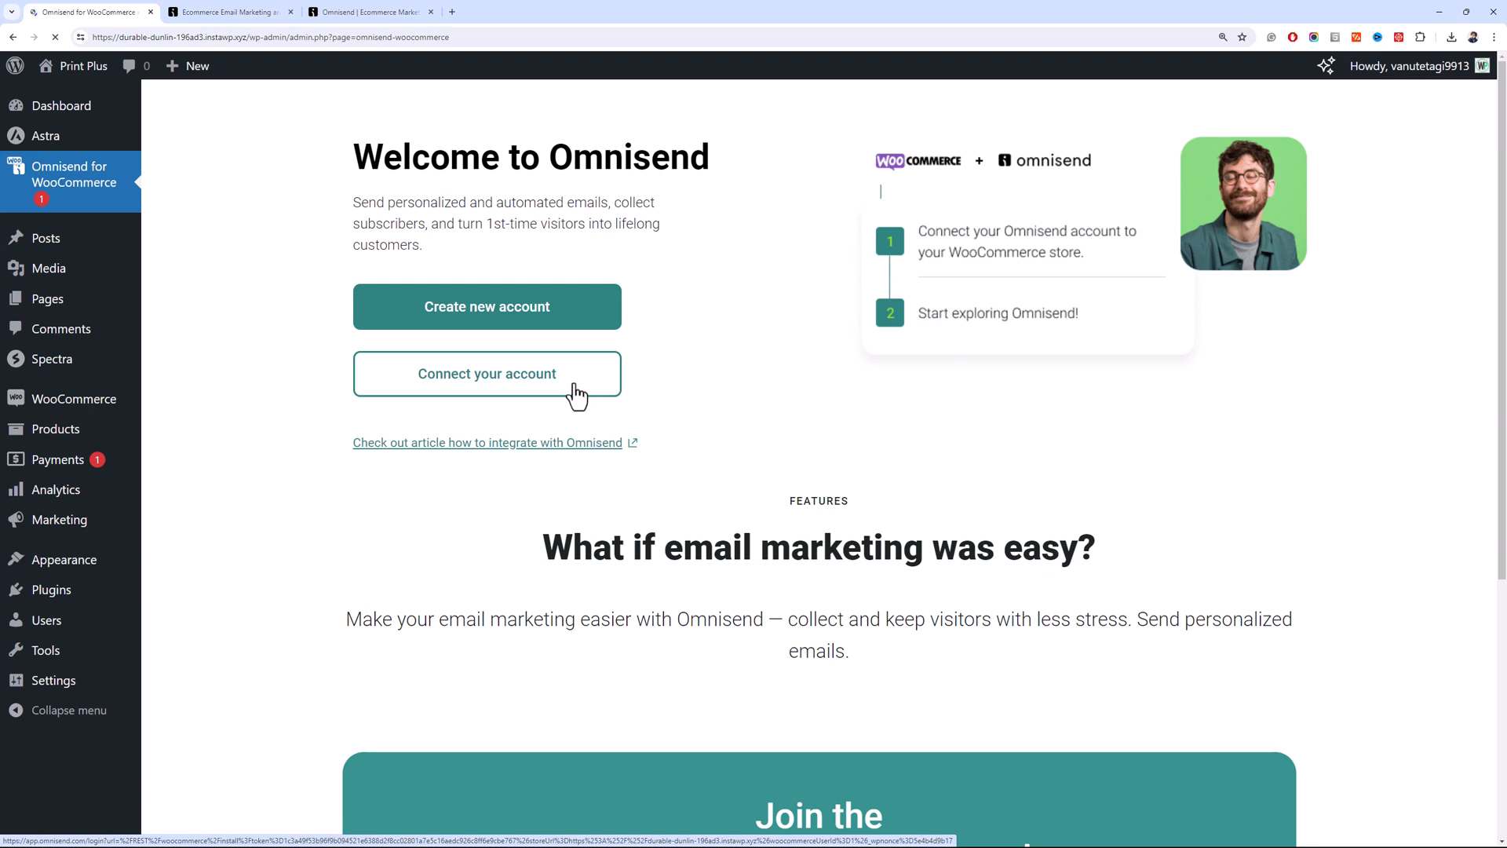
pyautogui.click(578, 395)
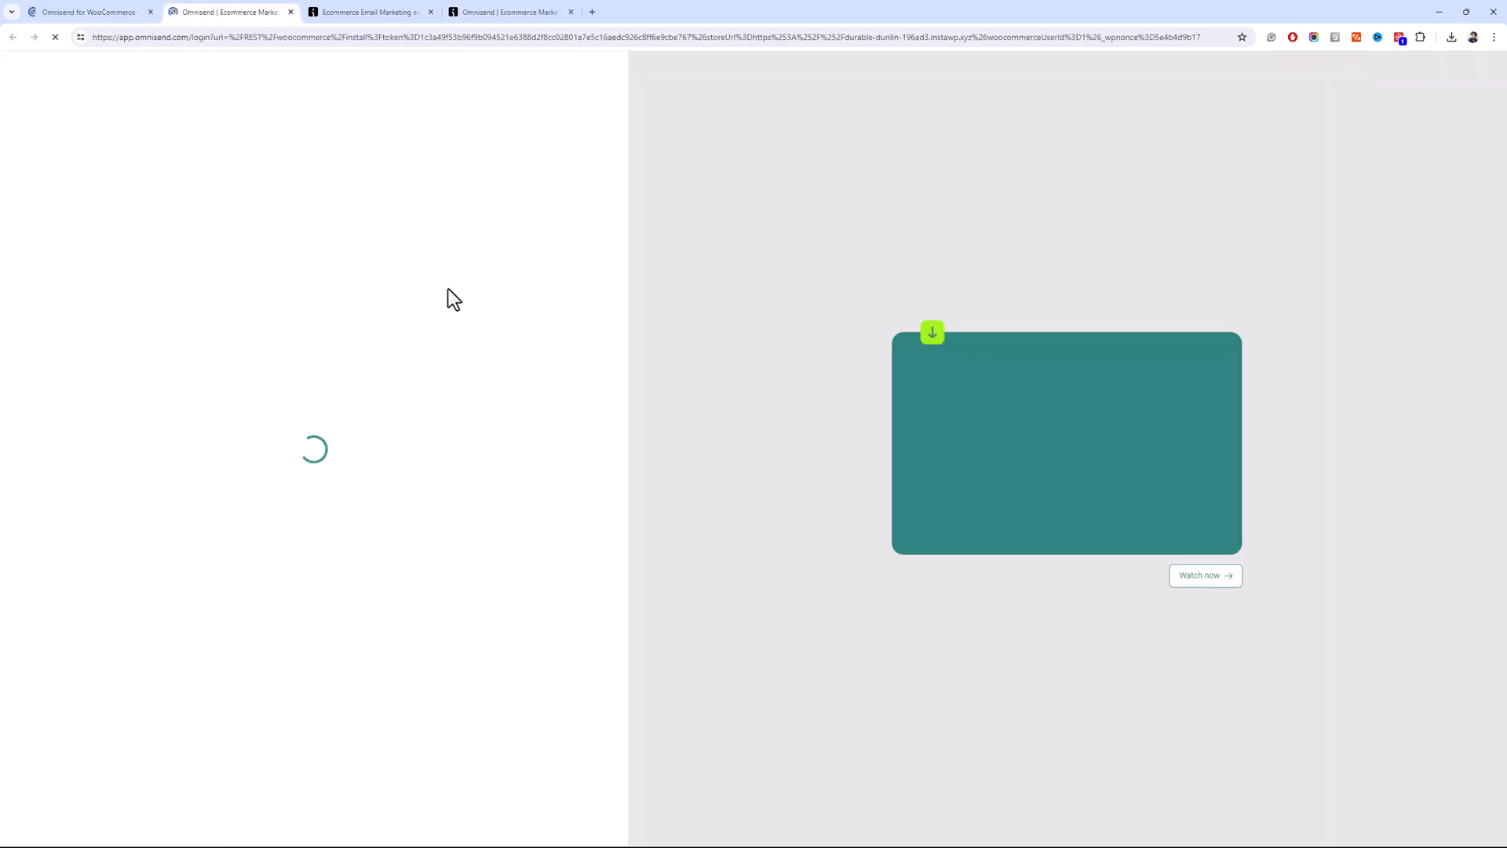
pyautogui.click(468, 11)
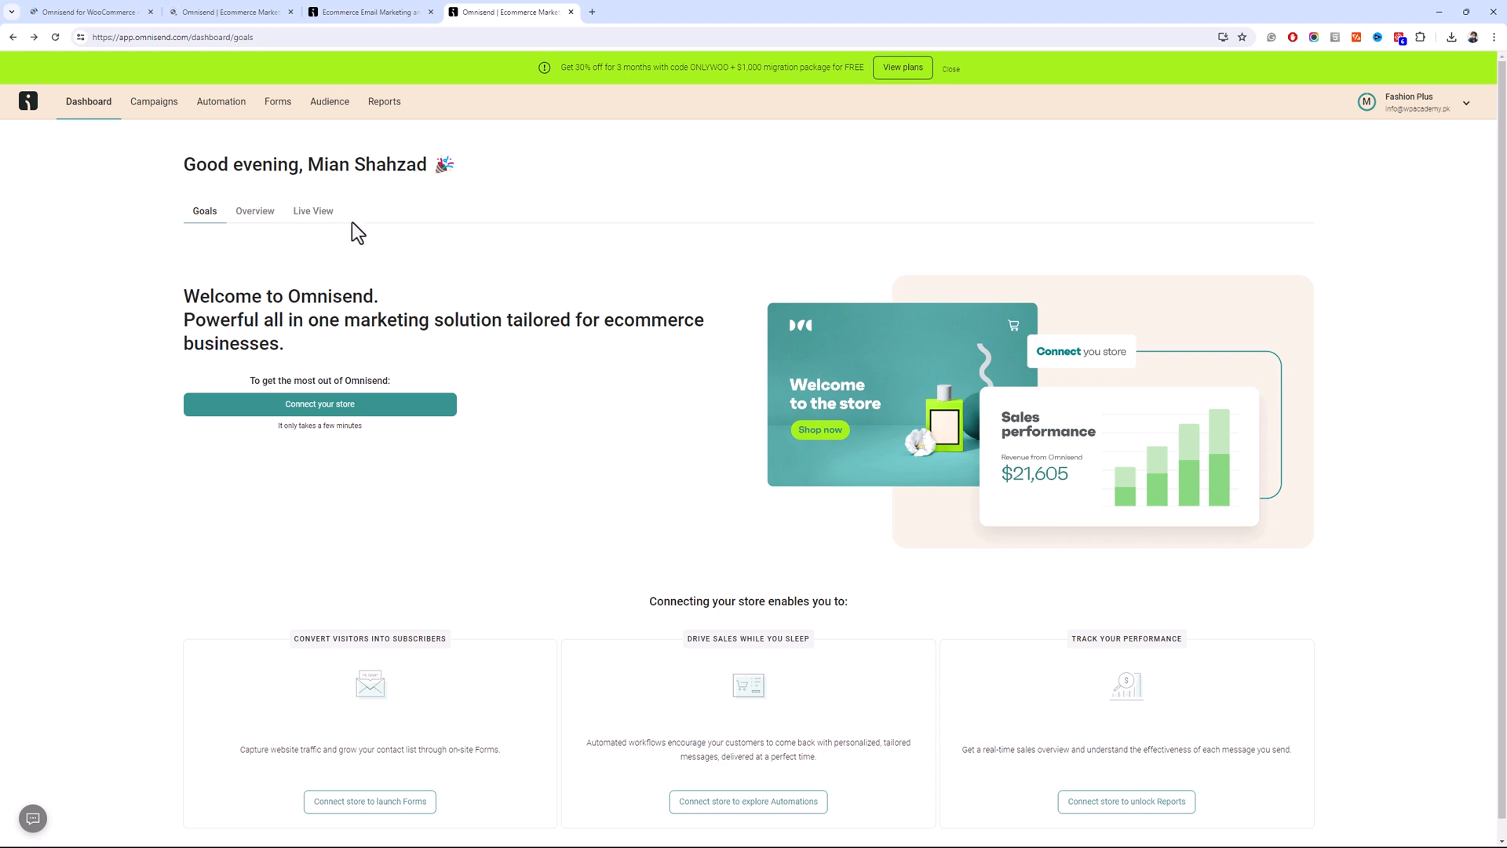
pyautogui.click(248, 11)
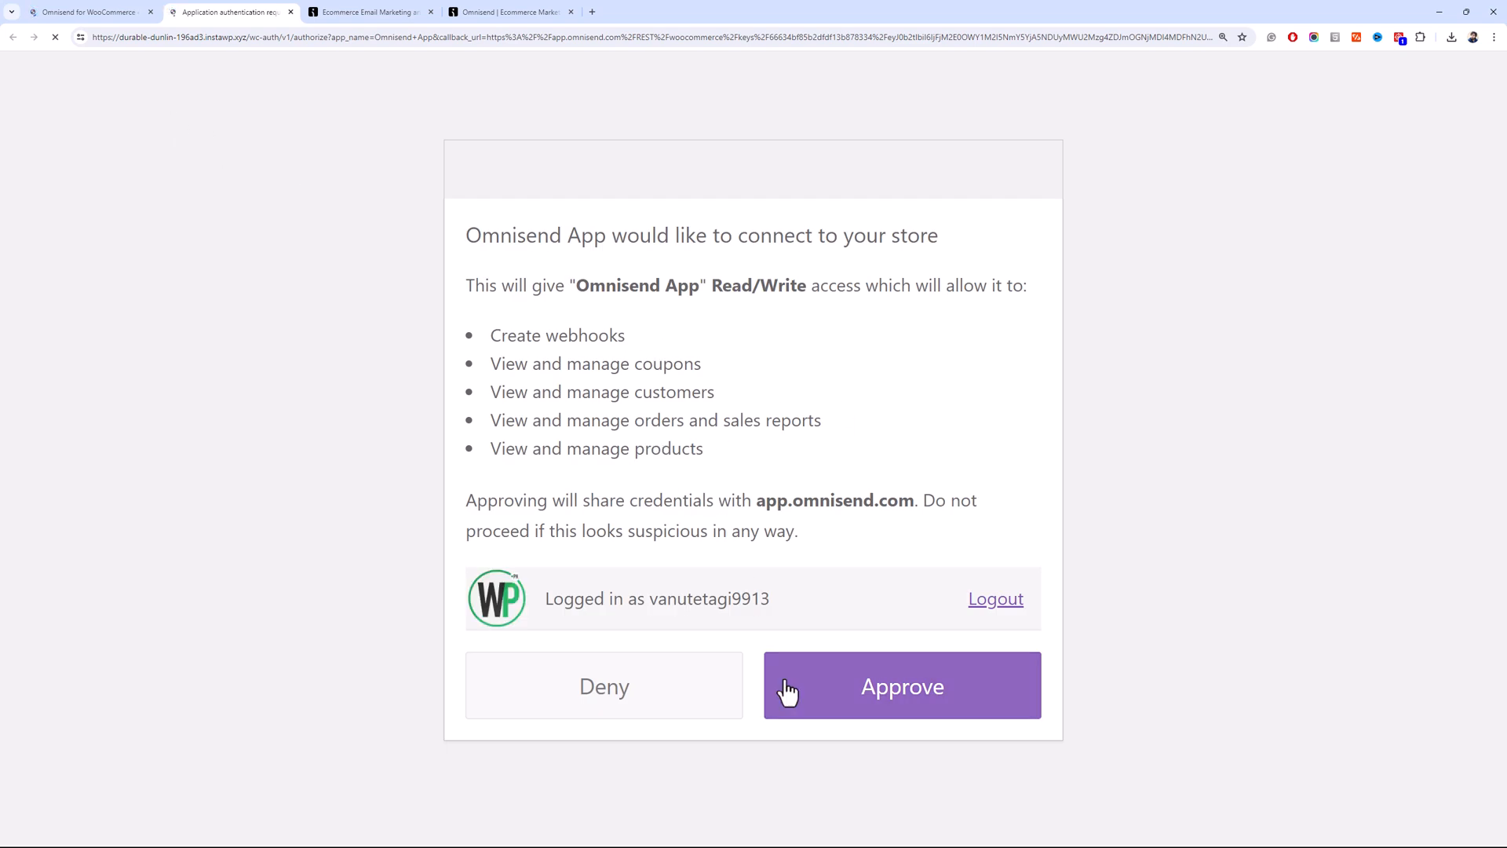
pyautogui.click(841, 710)
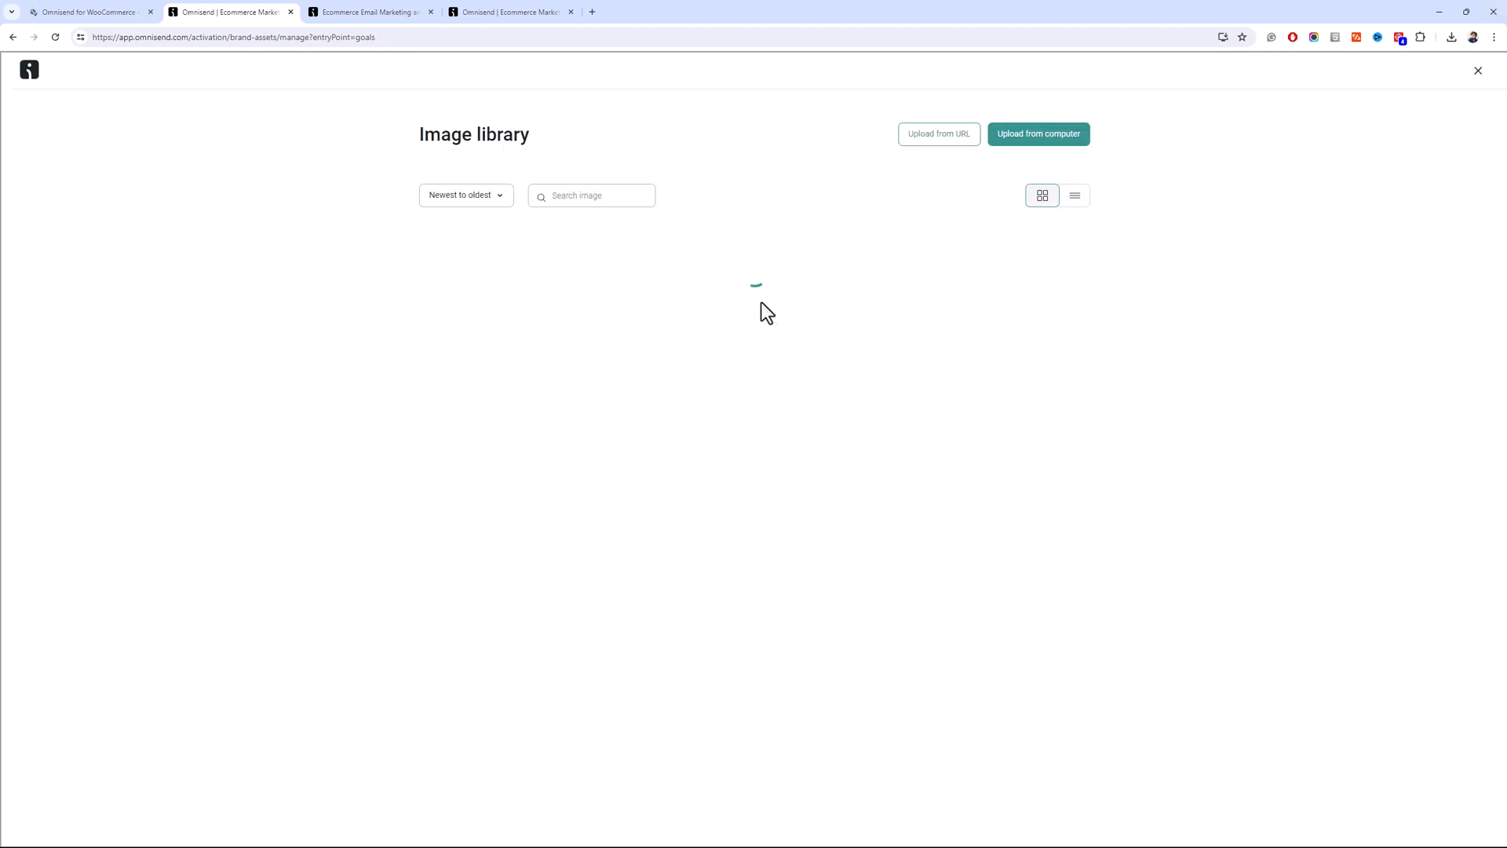
# Upload print-1.png from the recent downloads to the image library and use it as the brand logo
pyautogui.click(1029, 137)
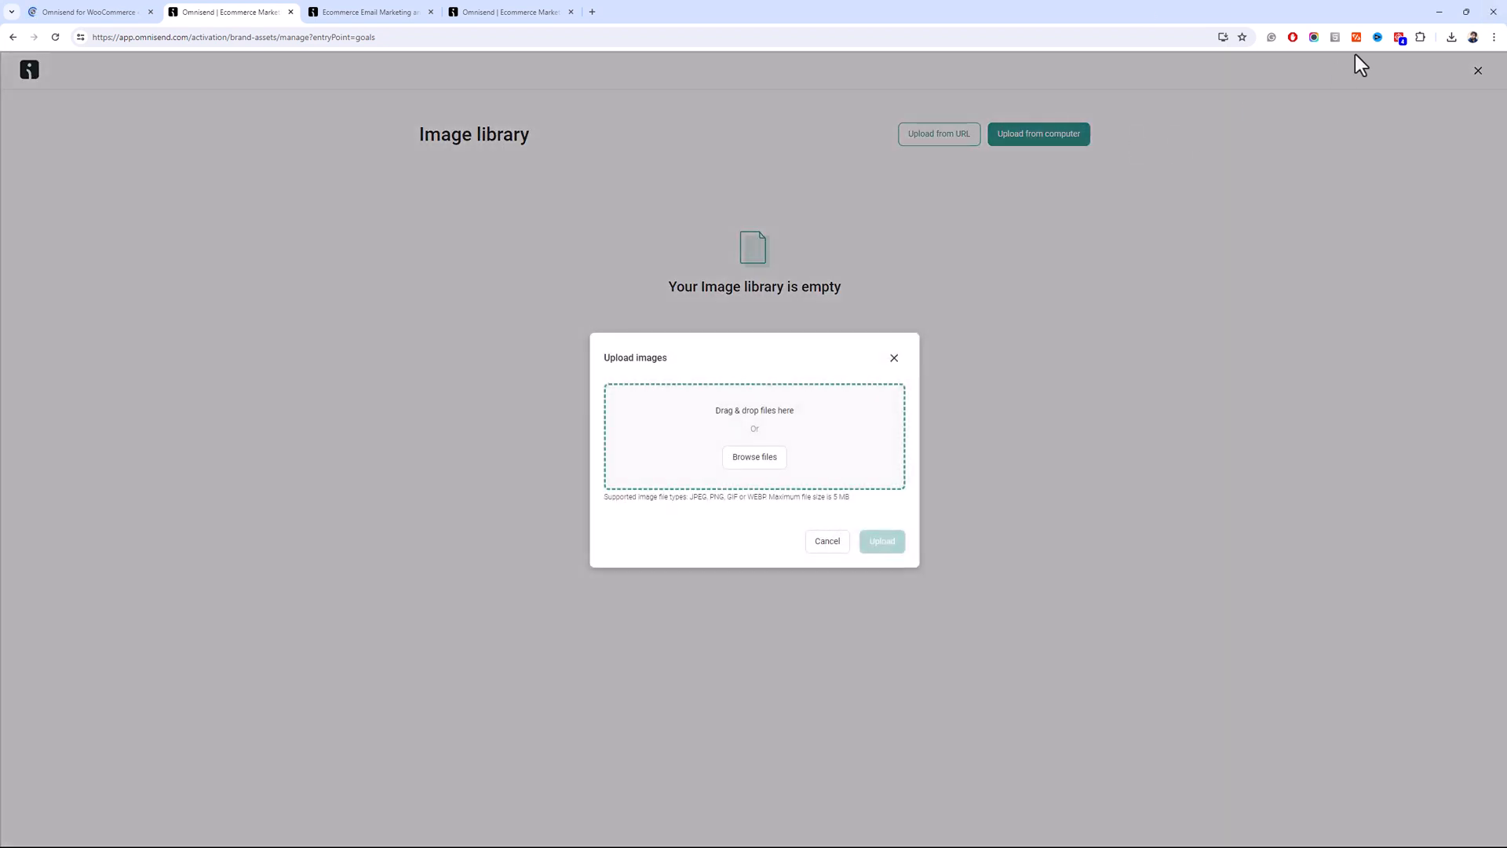
pyautogui.click(1451, 37)
pyautogui.moveTo(1363, 99); pyautogui.dragTo(773, 411)
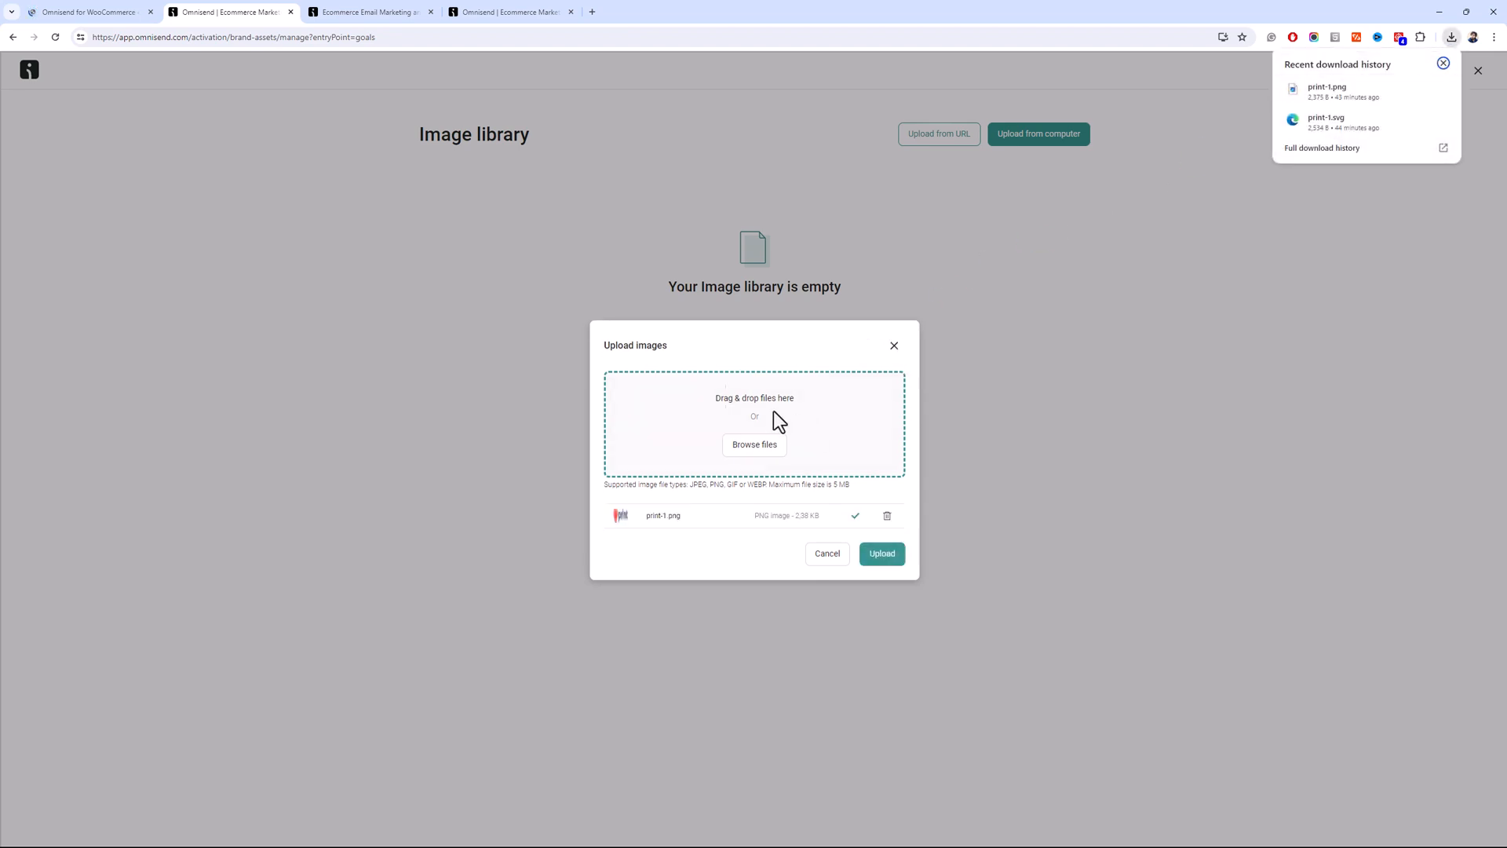
pyautogui.click(873, 556)
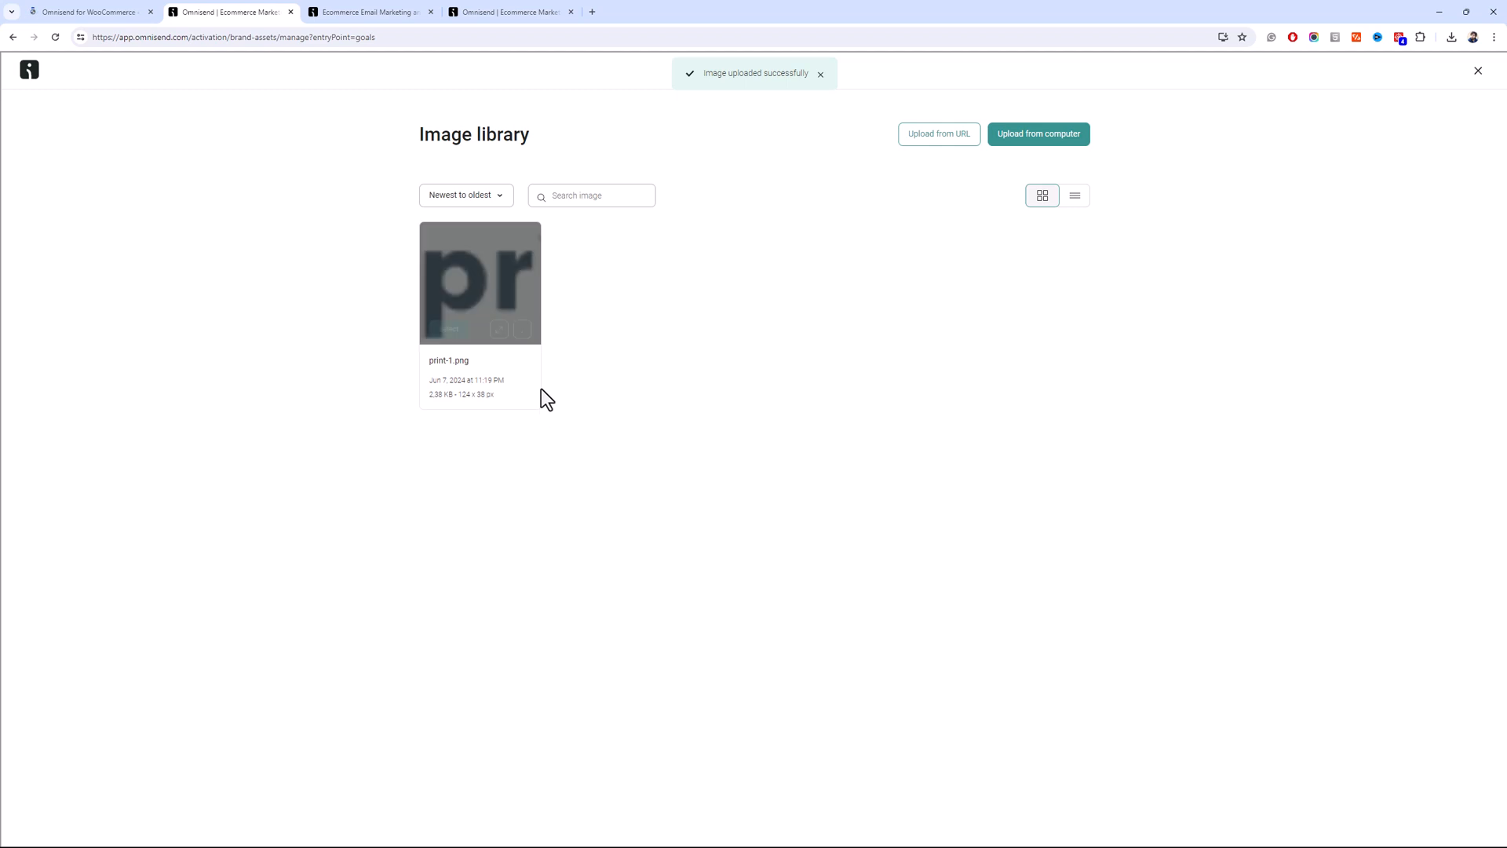
pyautogui.click(455, 330)
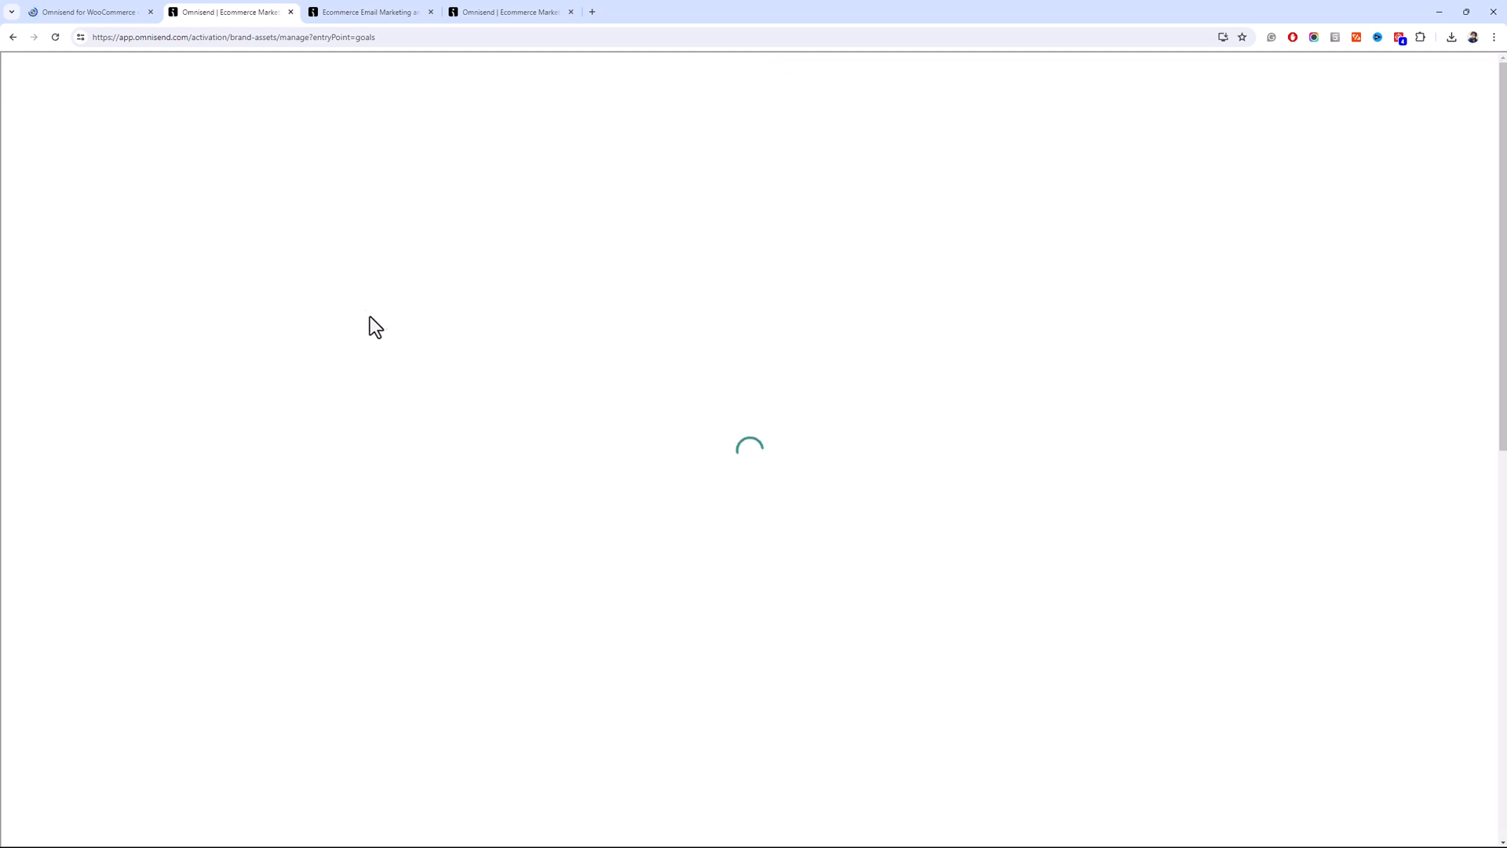
# Set the brand's accent color to the red #EC4C4B
pyautogui.click(446, 469)
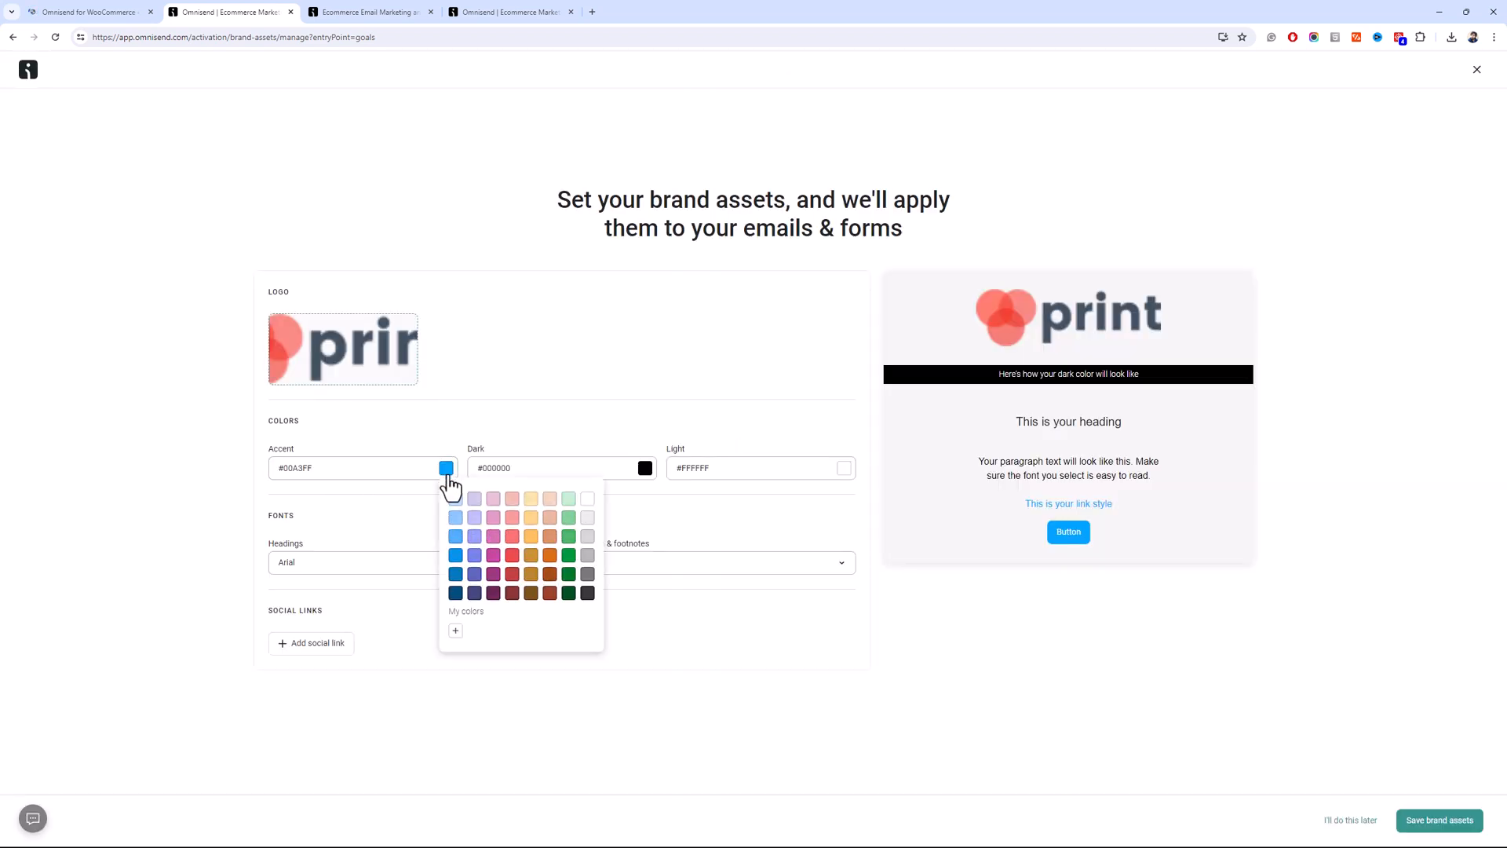
pyautogui.click(517, 548)
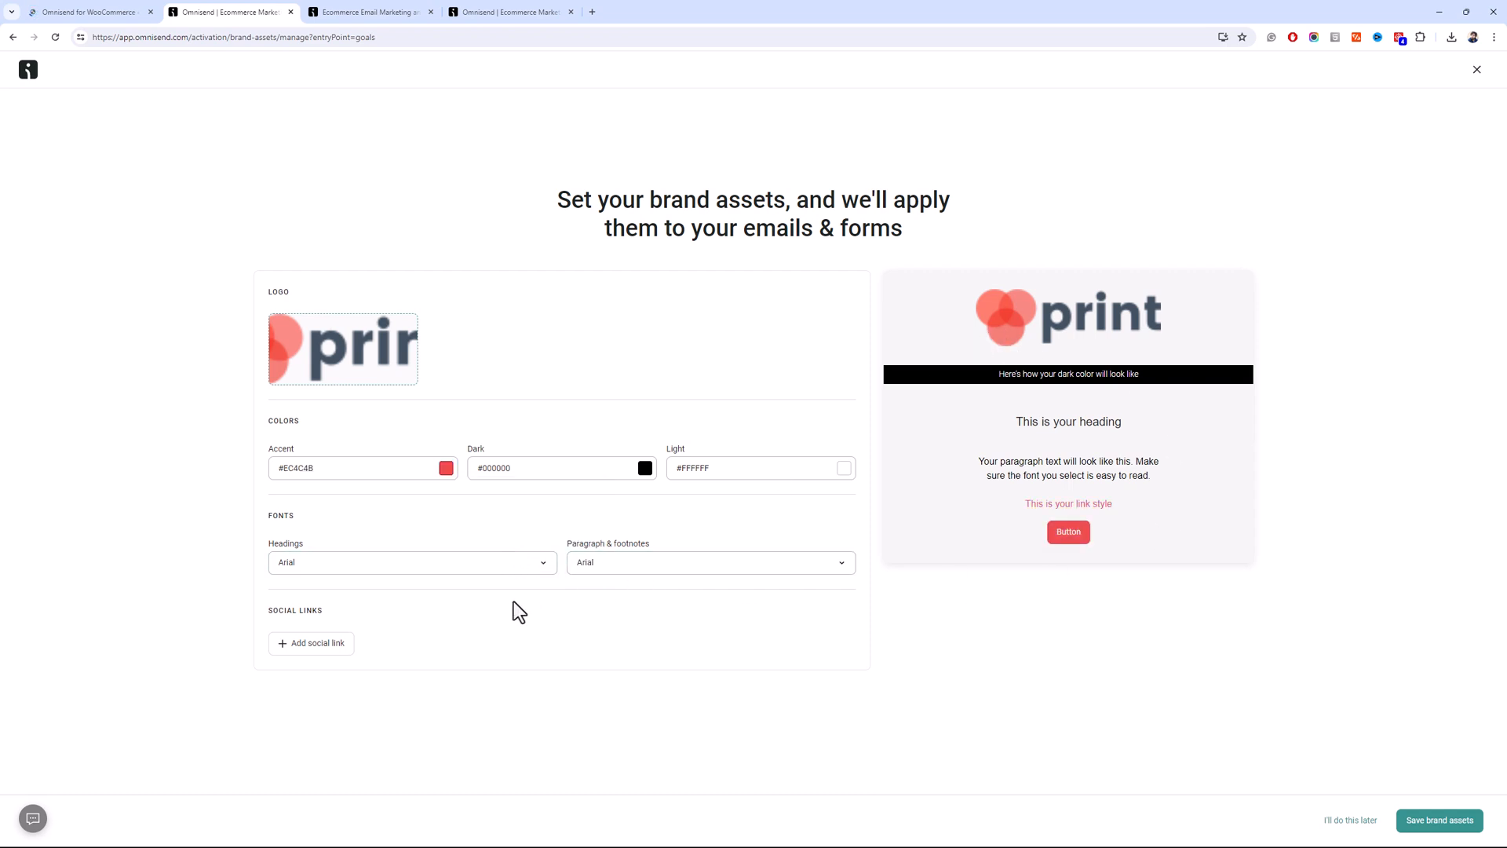
# Try Gilda Display as the headings font
pyautogui.click(474, 566)
pyautogui.scroll(-2, 391, 697)
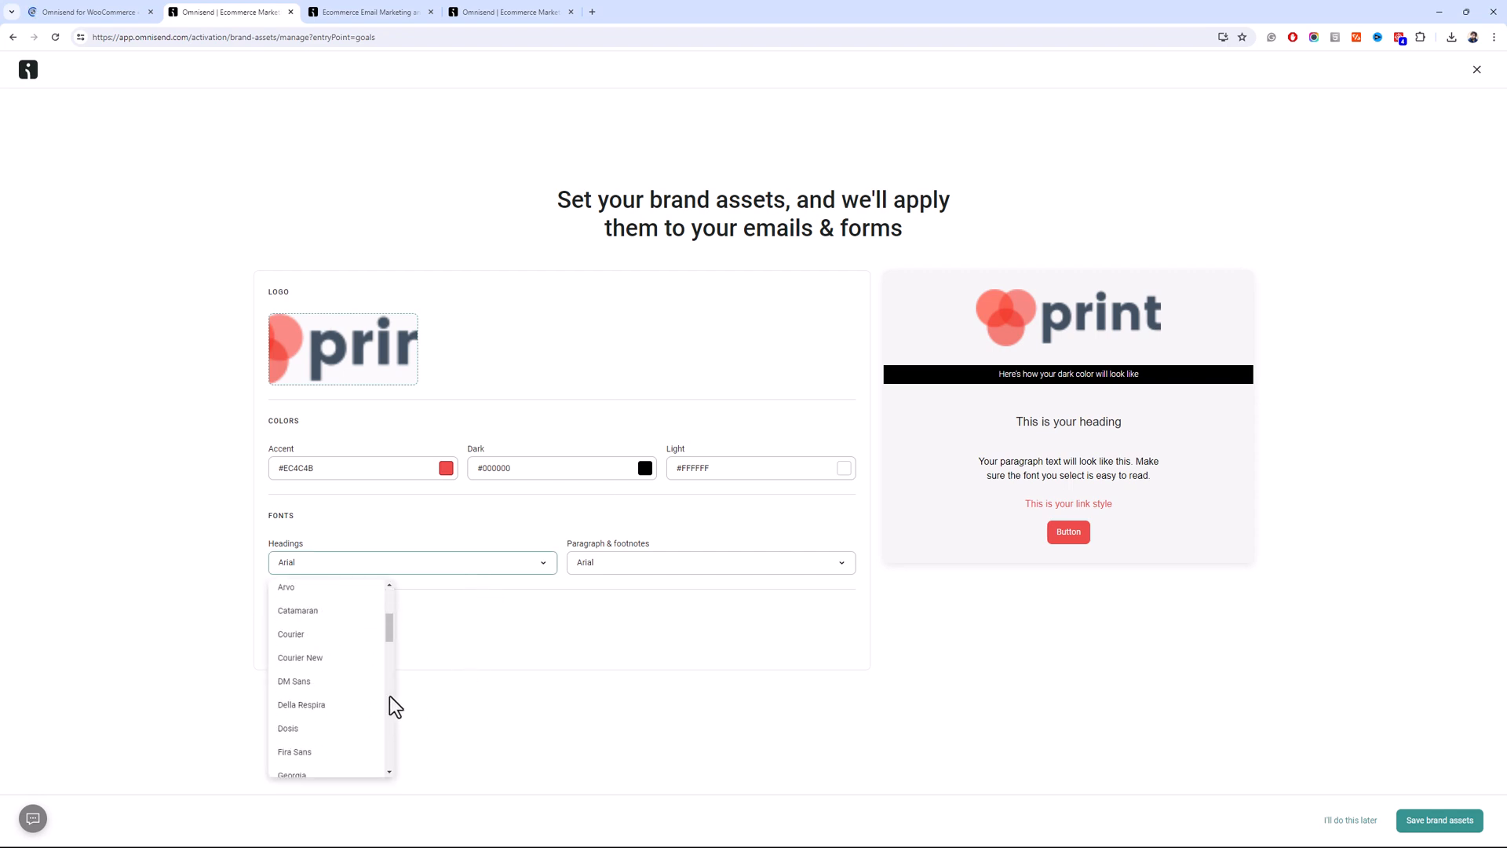
pyautogui.scroll(-2, 390, 697)
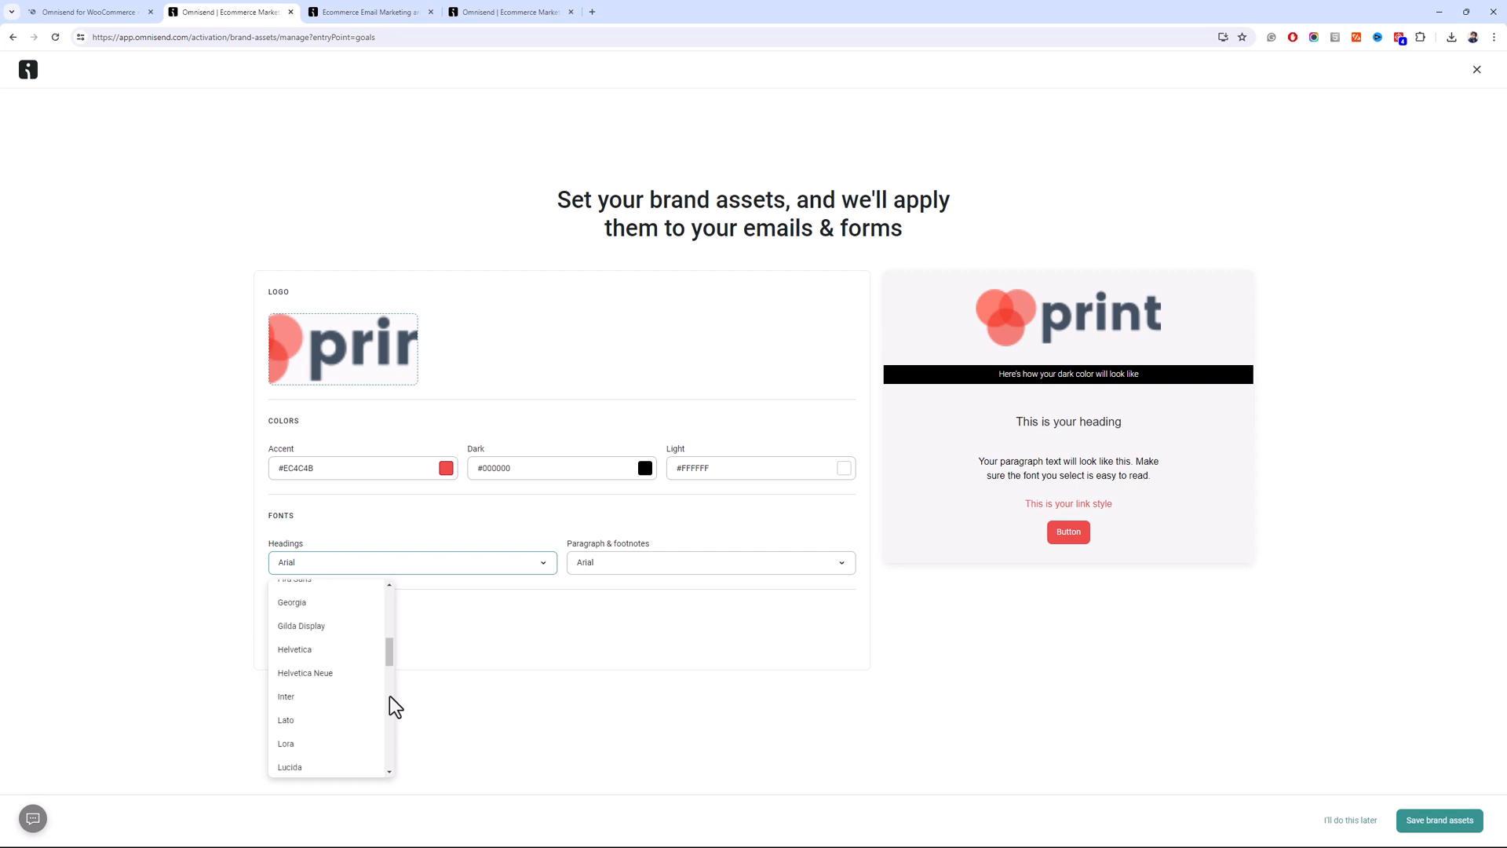
pyautogui.click(347, 634)
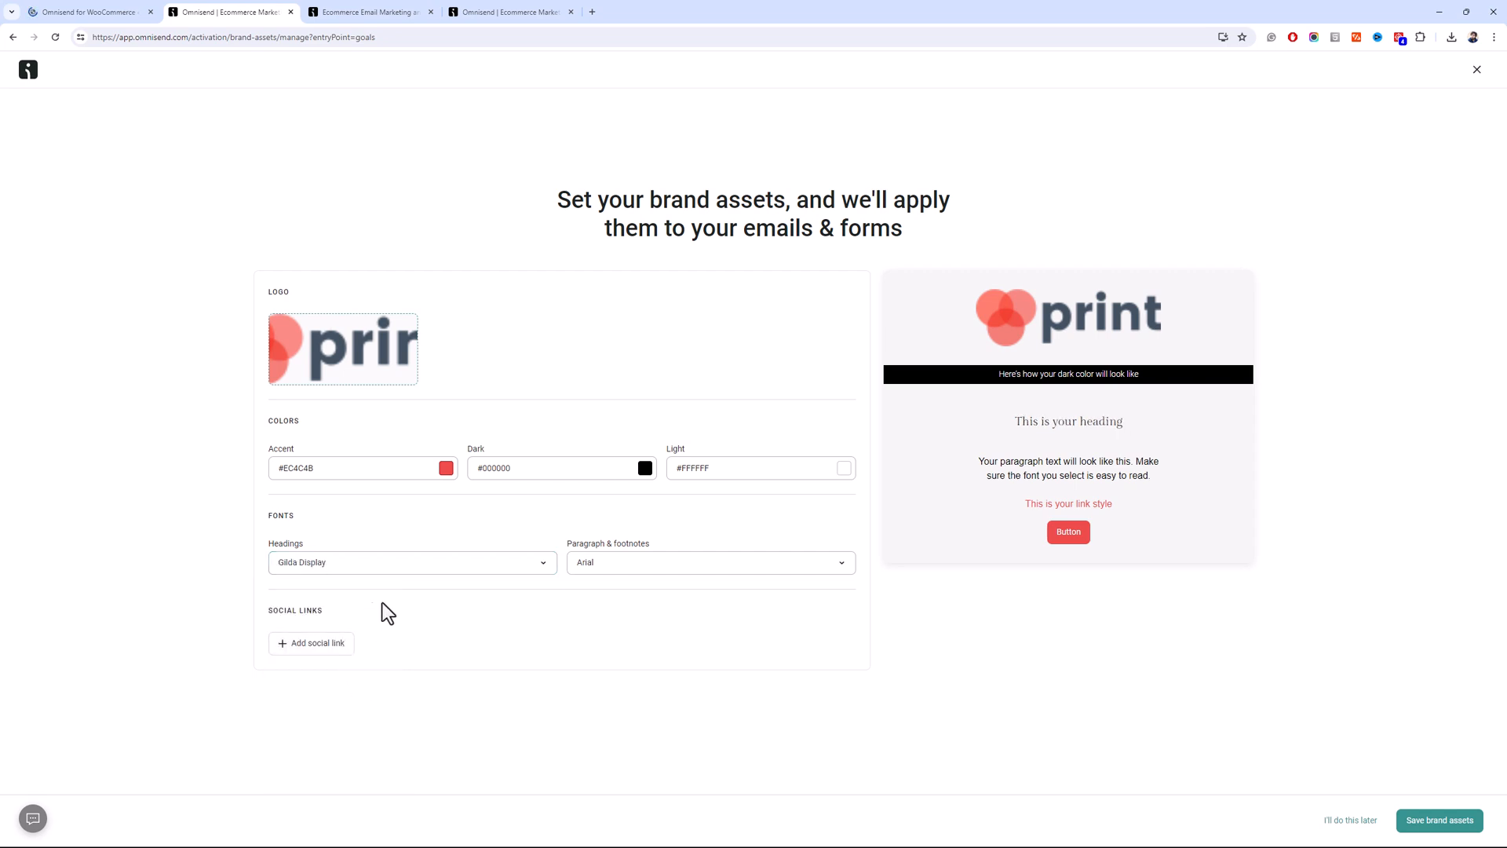
# Set the headings font to Merriweather and save the brand assets
pyautogui.click(353, 570)
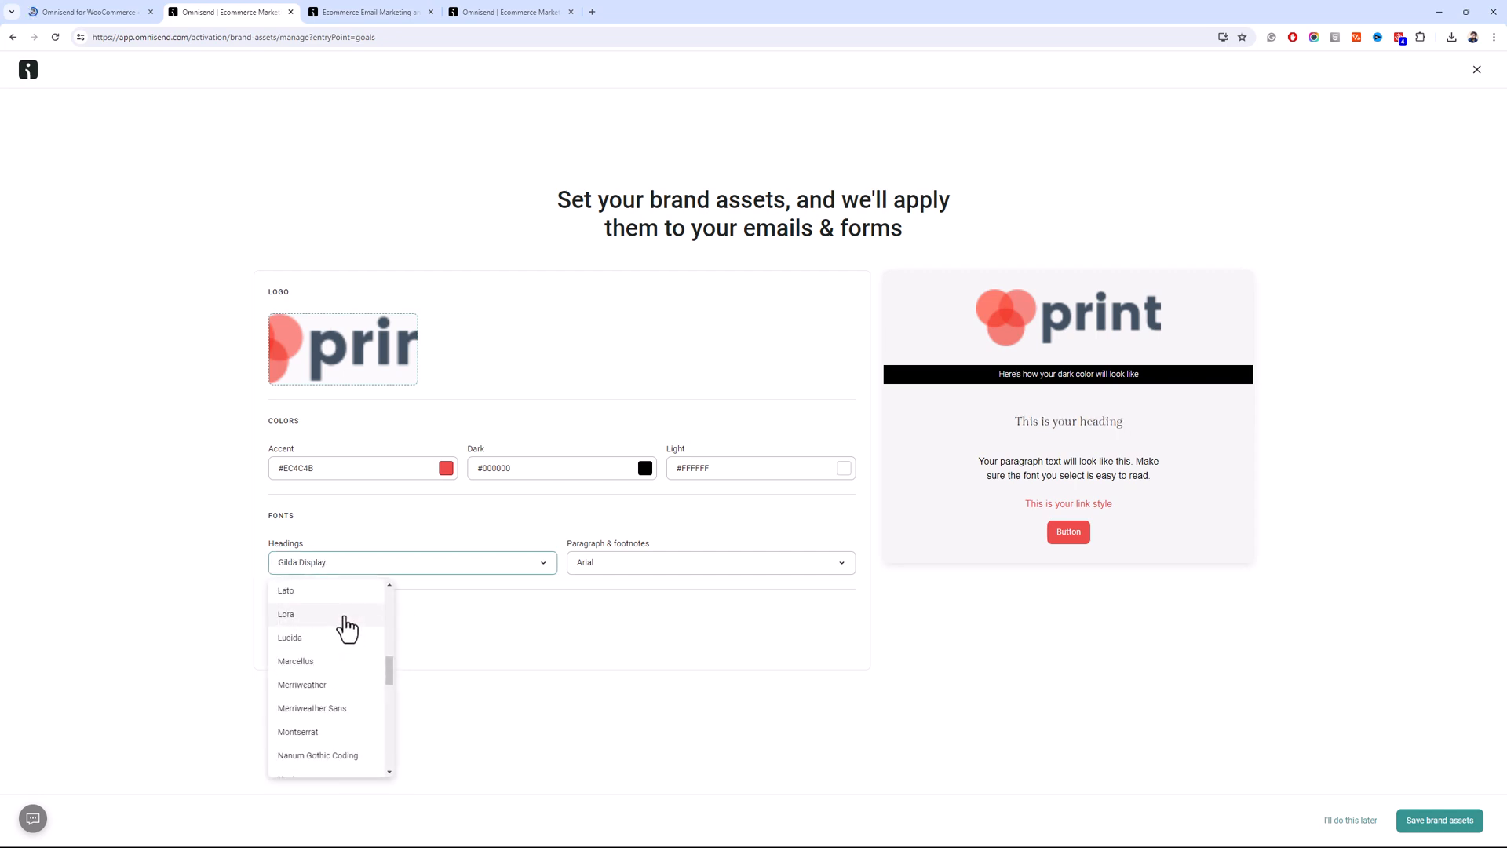
pyautogui.click(350, 691)
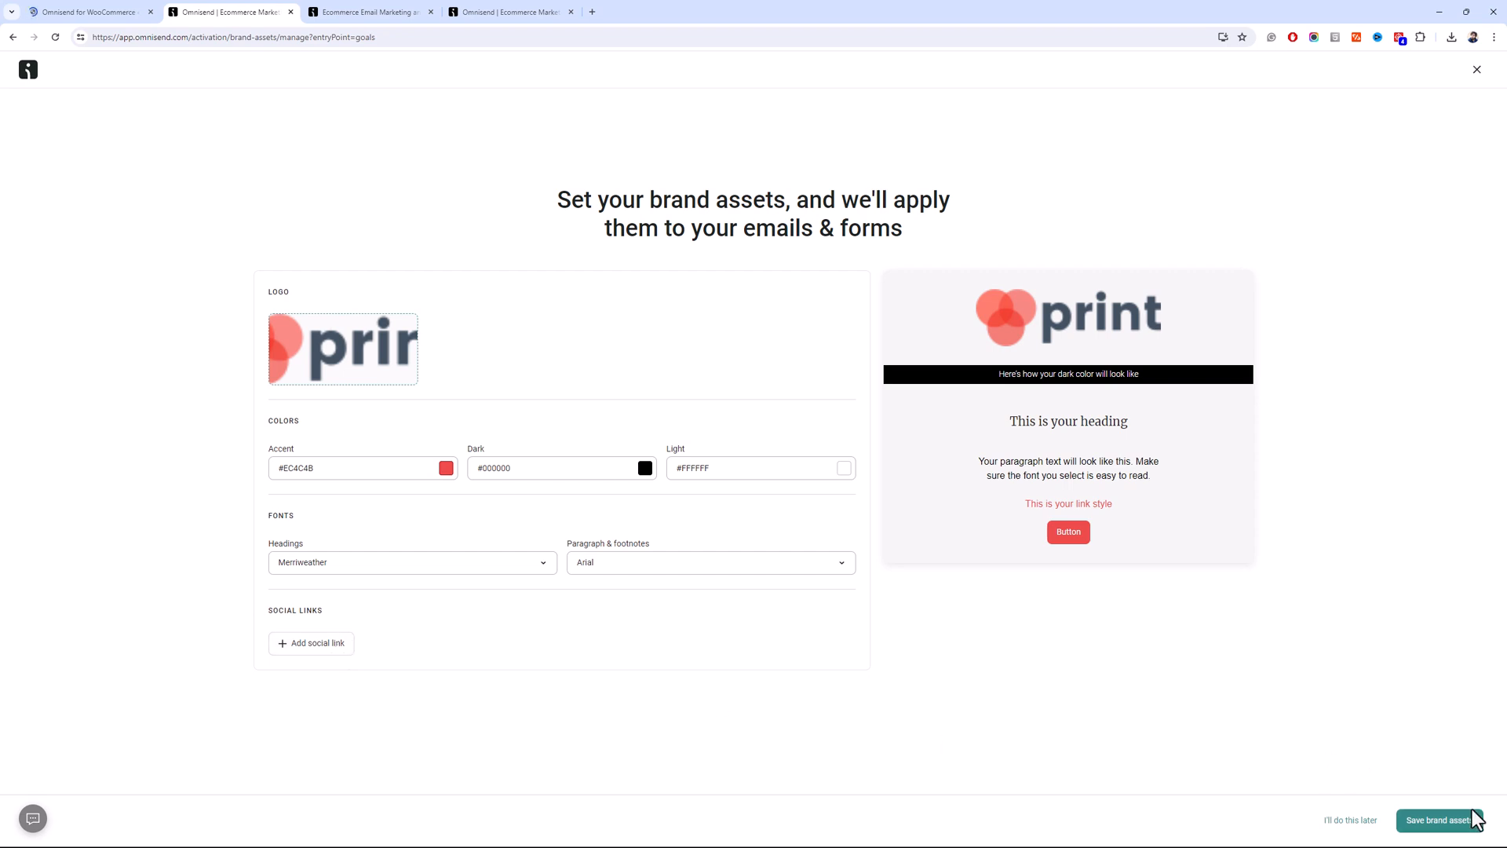
pyautogui.click(1448, 824)
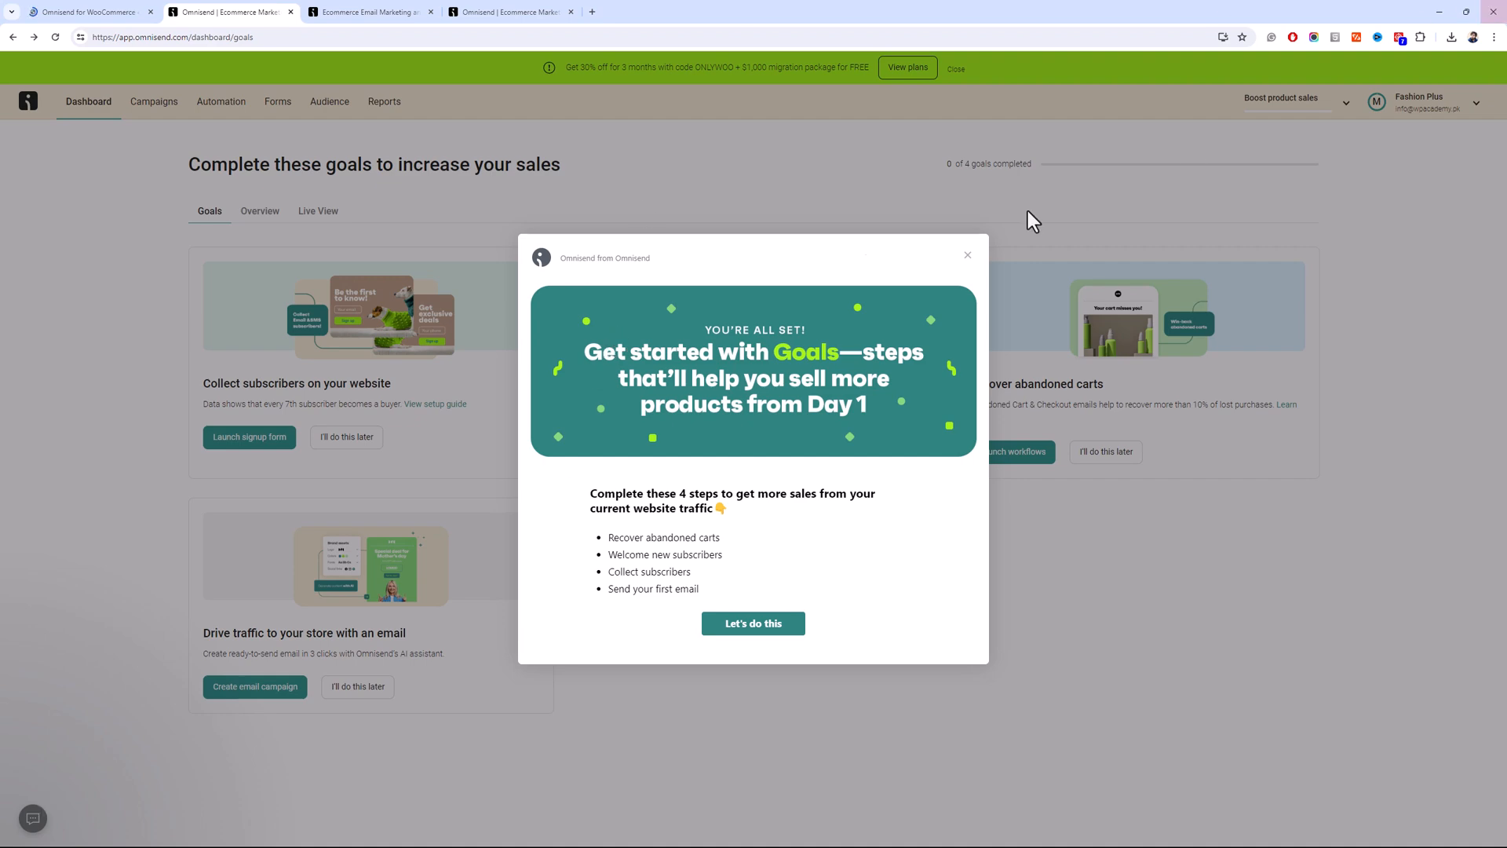
# Dismiss the Goals welcome message in Omnisend and open the Print Plus site from the WordPress admin in a new tab
pyautogui.click(1187, 144)
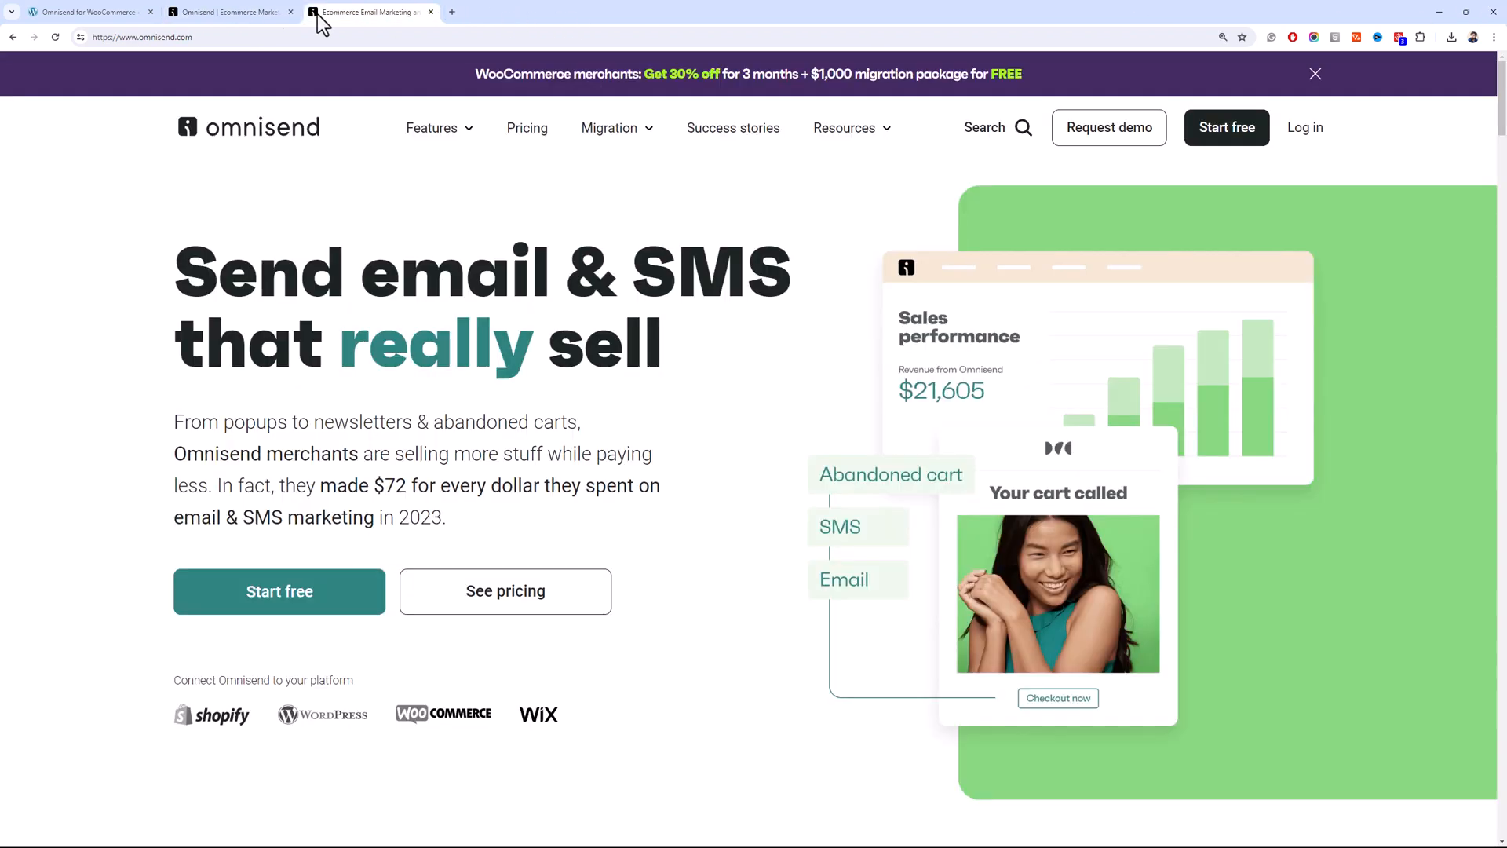
pyautogui.click(212, 9)
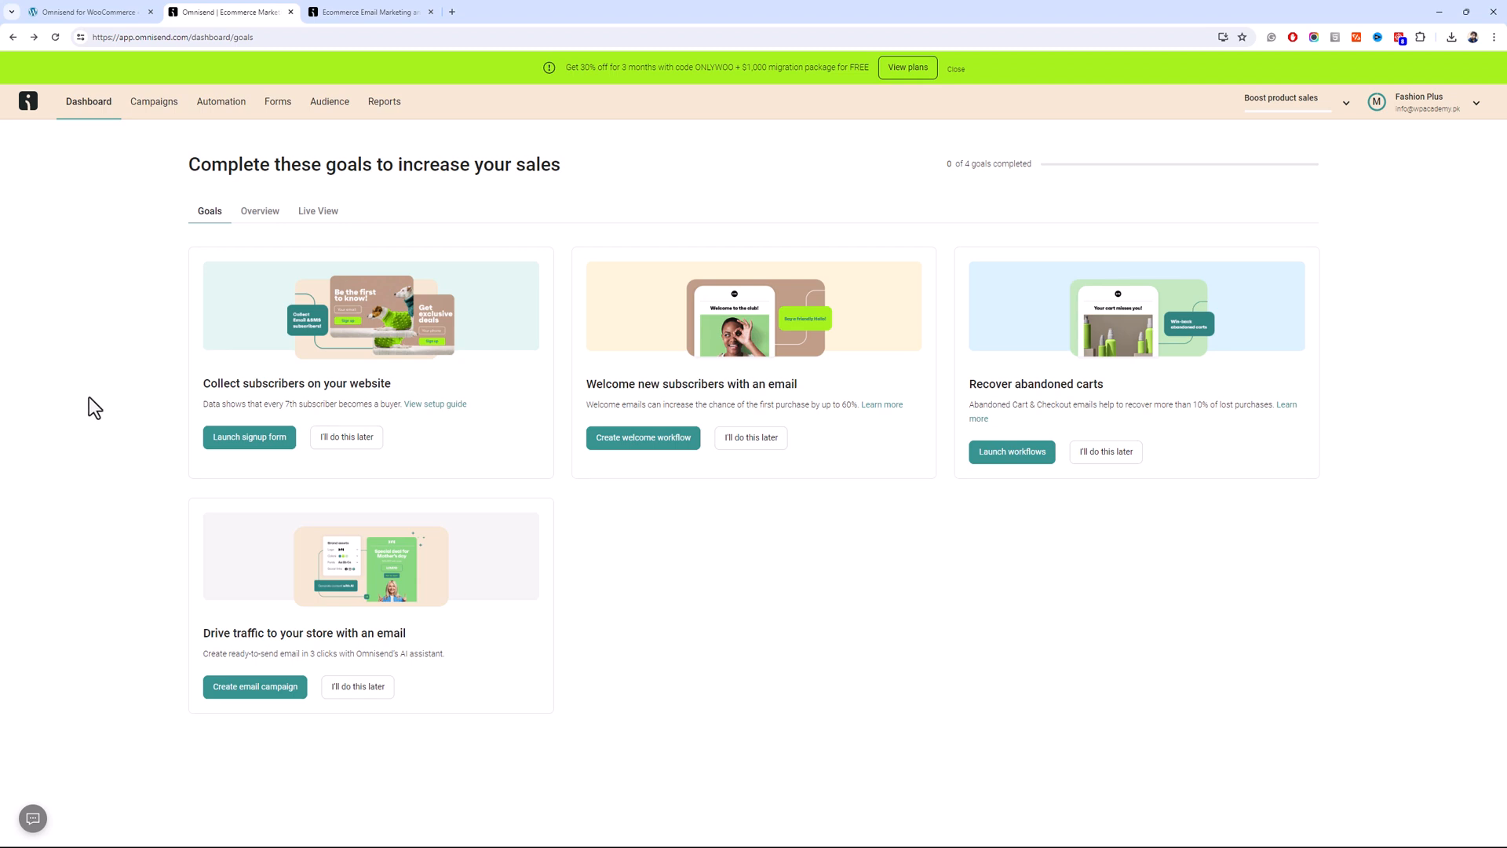
pyautogui.click(86, 12)
pyautogui.moveTo(69, 70)
pyautogui.click(73, 98)
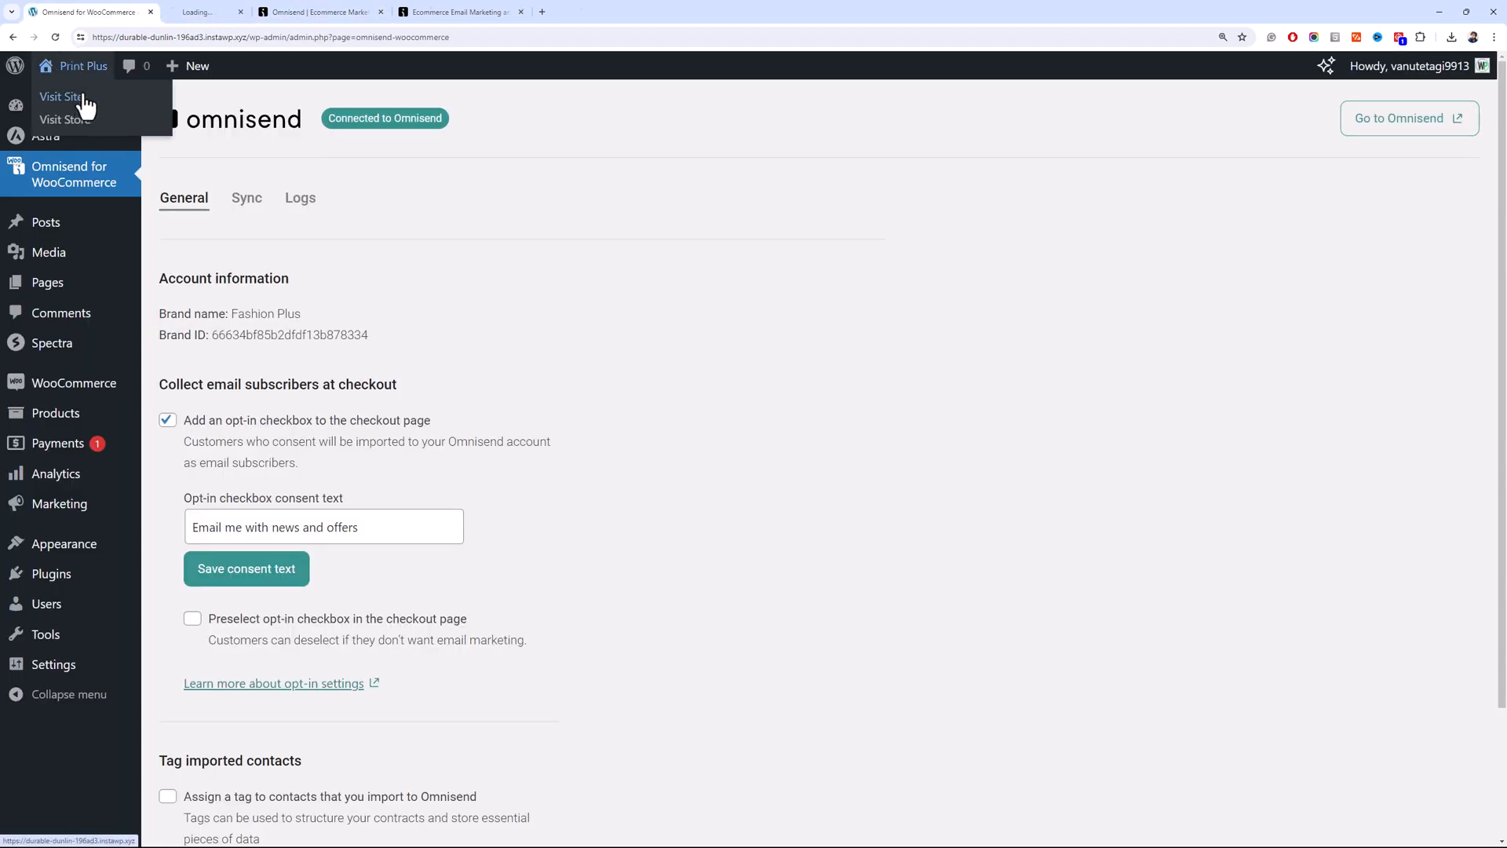
# Look over the Omnisend goals dashboard, the plugin's connection page in WordPress and the Print Plus storefront
pyautogui.click(389, 10)
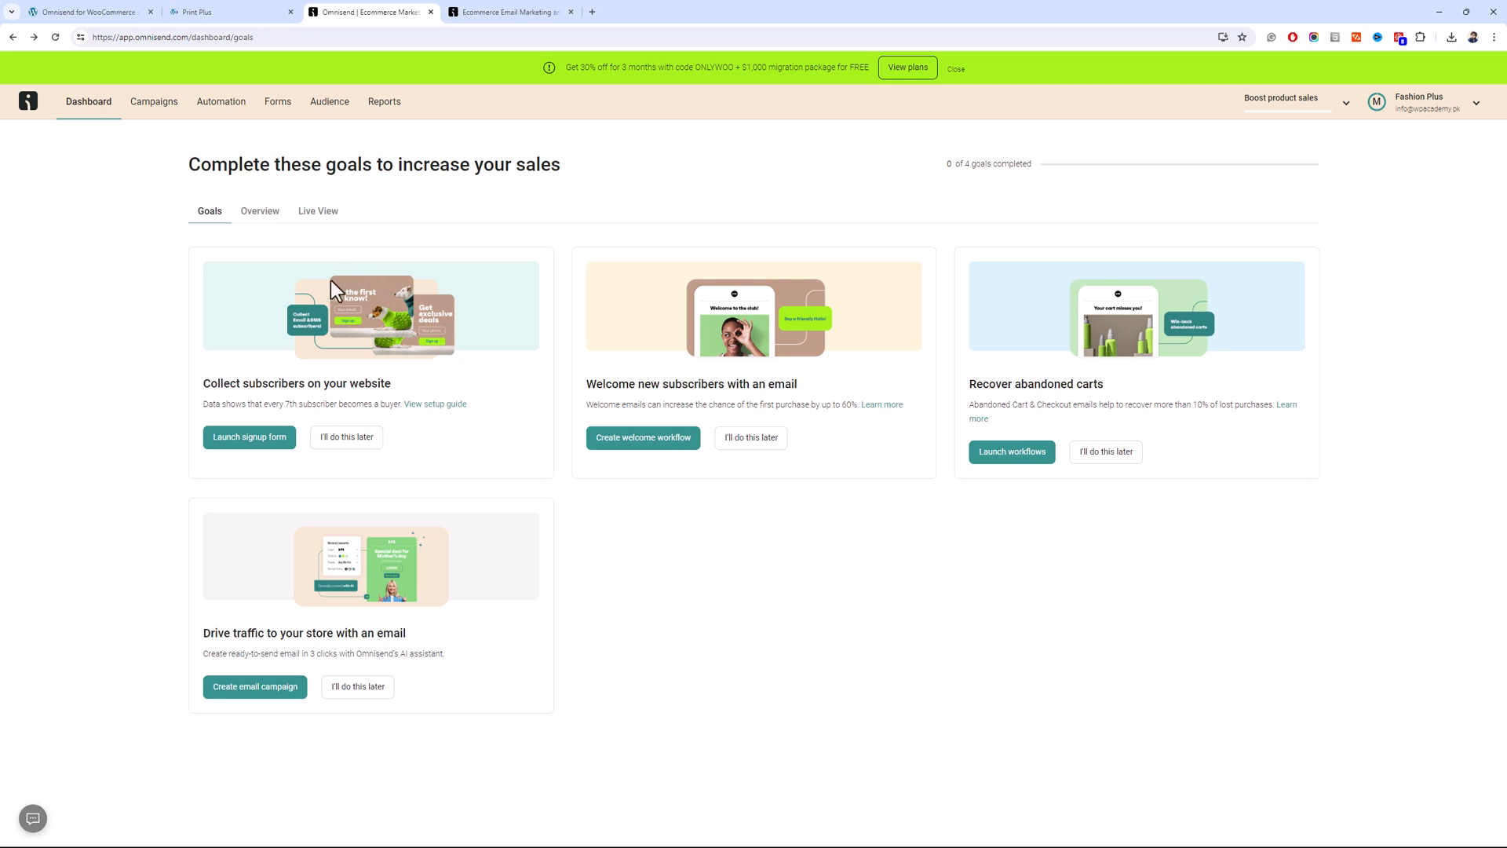
pyautogui.click(222, 10)
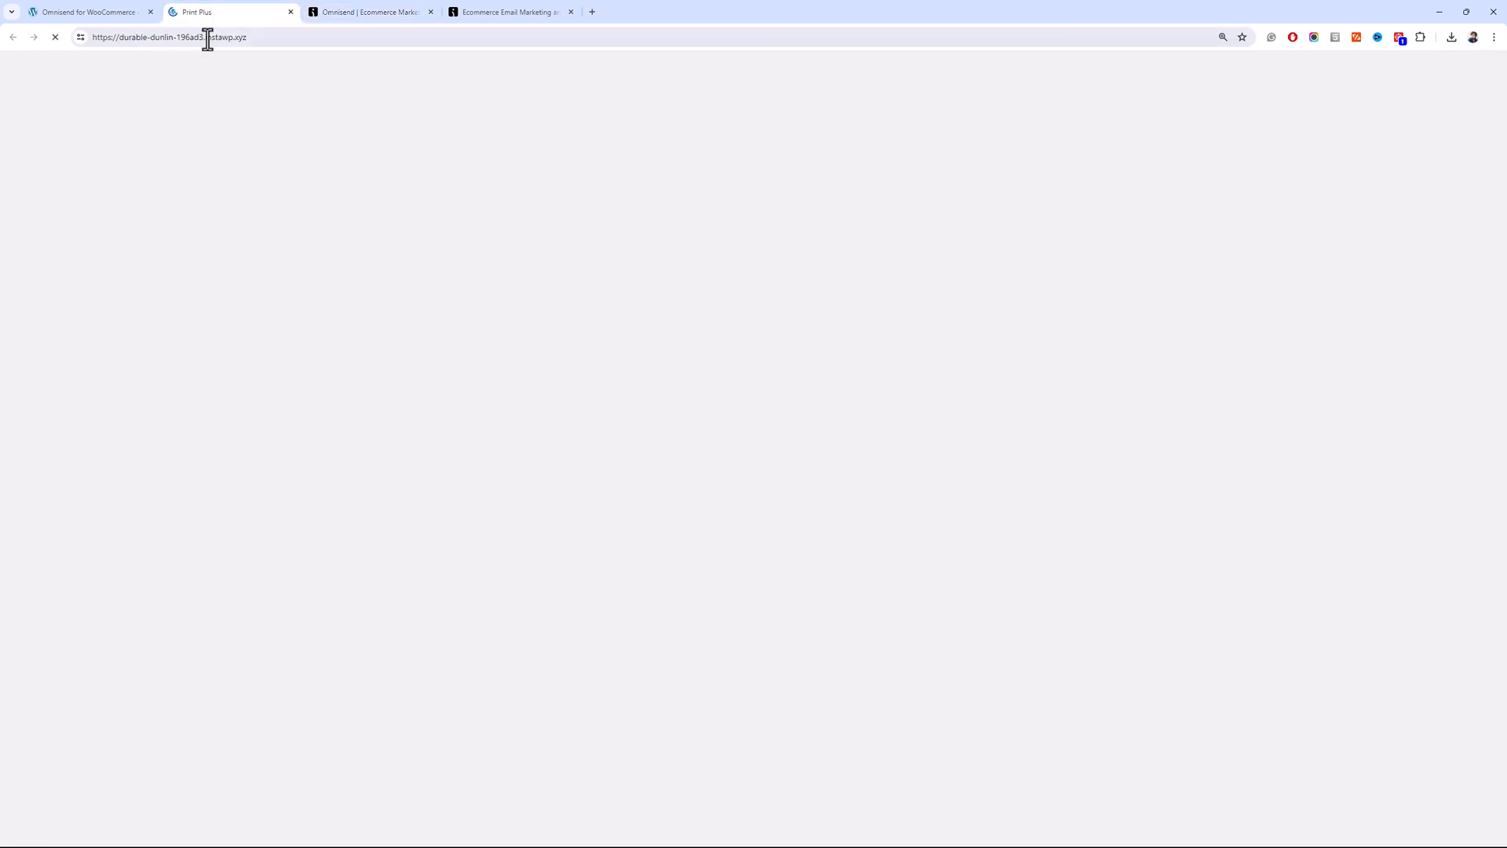
pyautogui.click(78, 6)
pyautogui.click(401, 11)
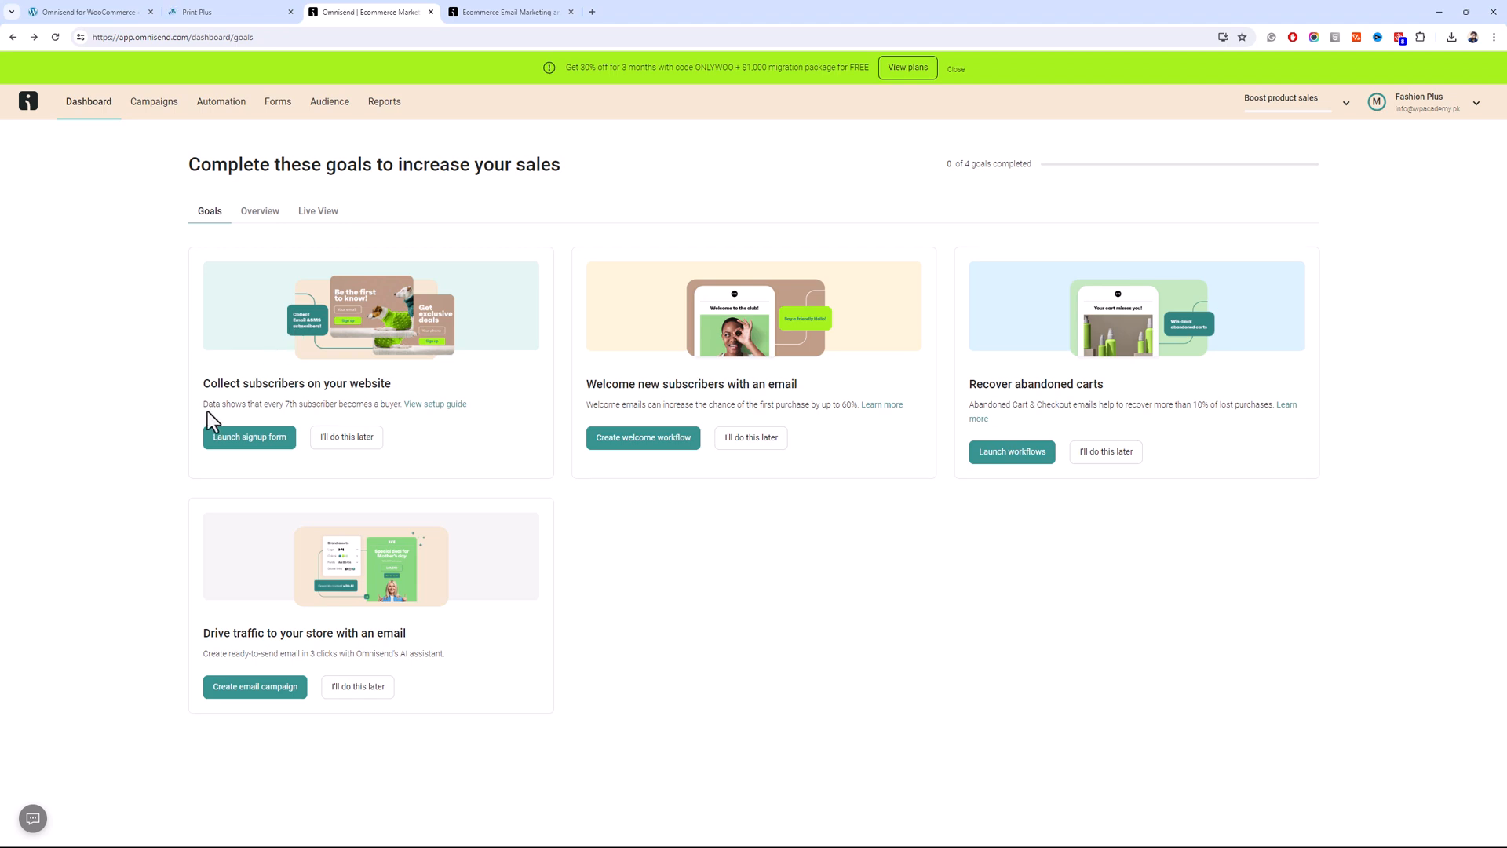
pyautogui.click(129, 12)
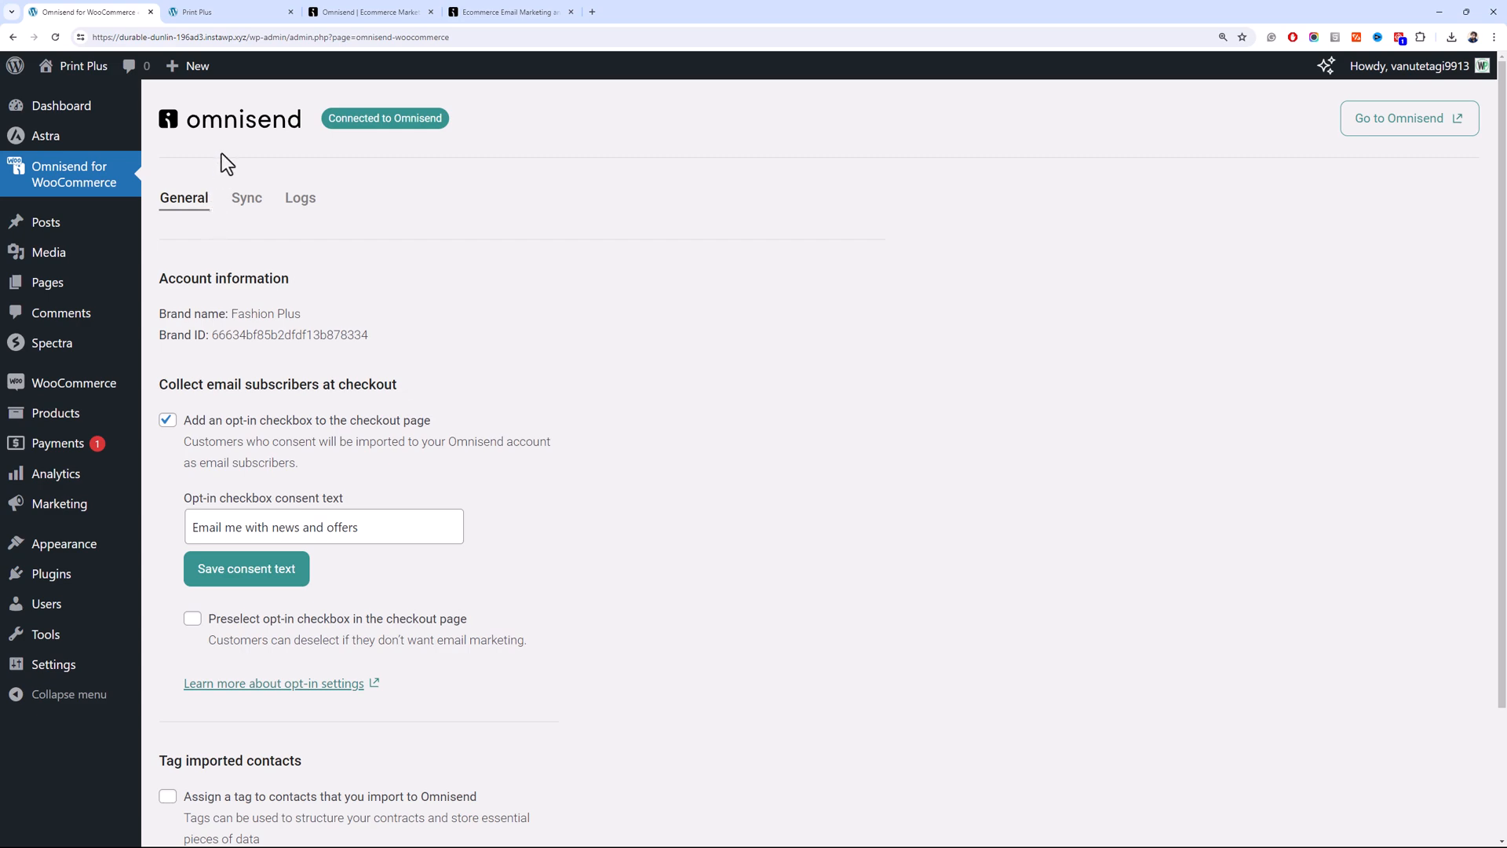
pyautogui.click(236, 12)
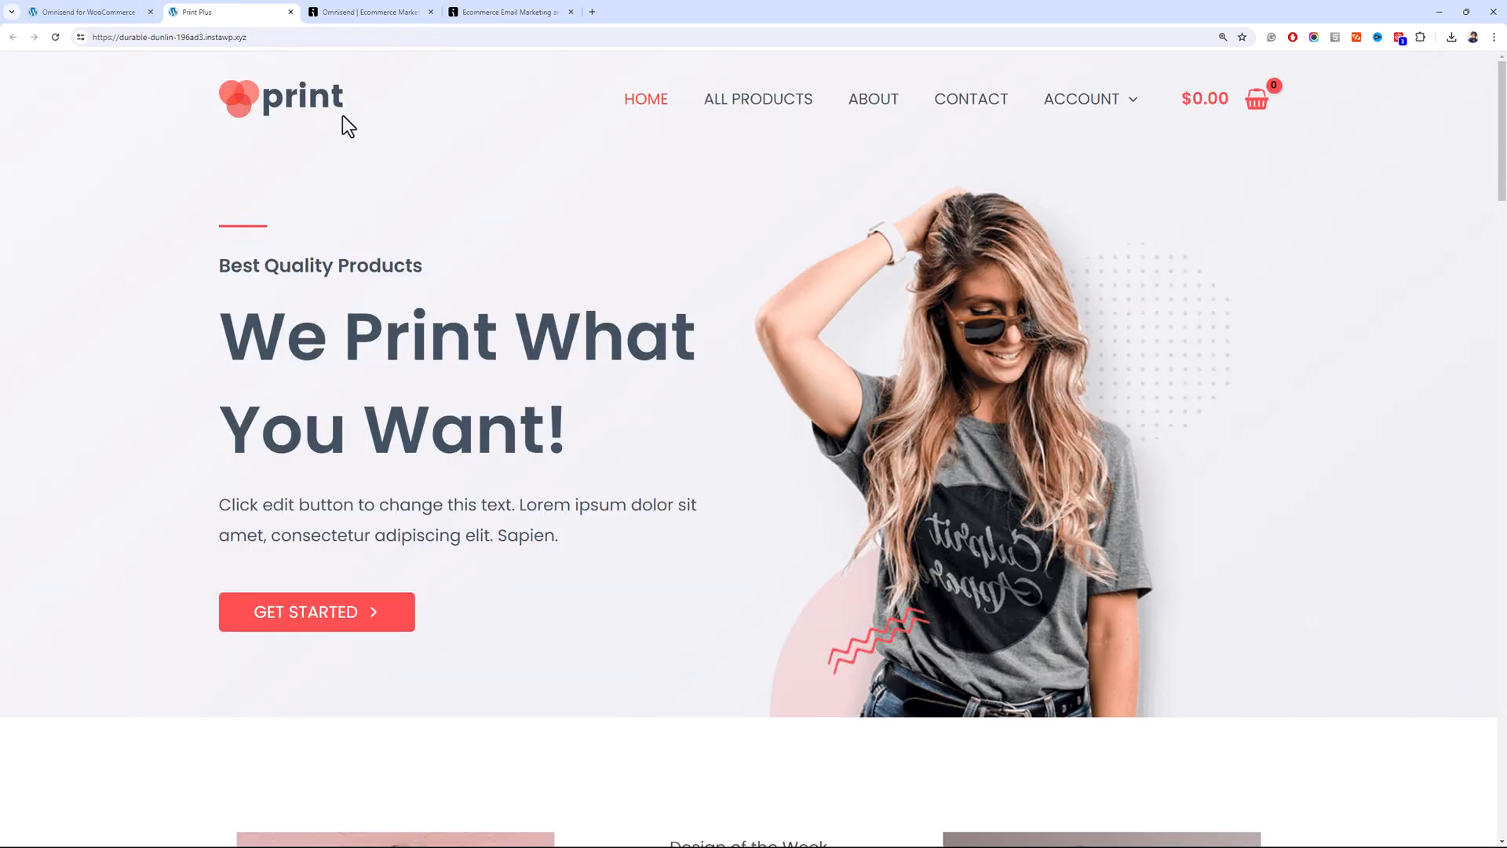
# Launch the signup form from the Omnisend goals and add a legal consent item between the email field and the GET 10% OFF button
pyautogui.click(338, 12)
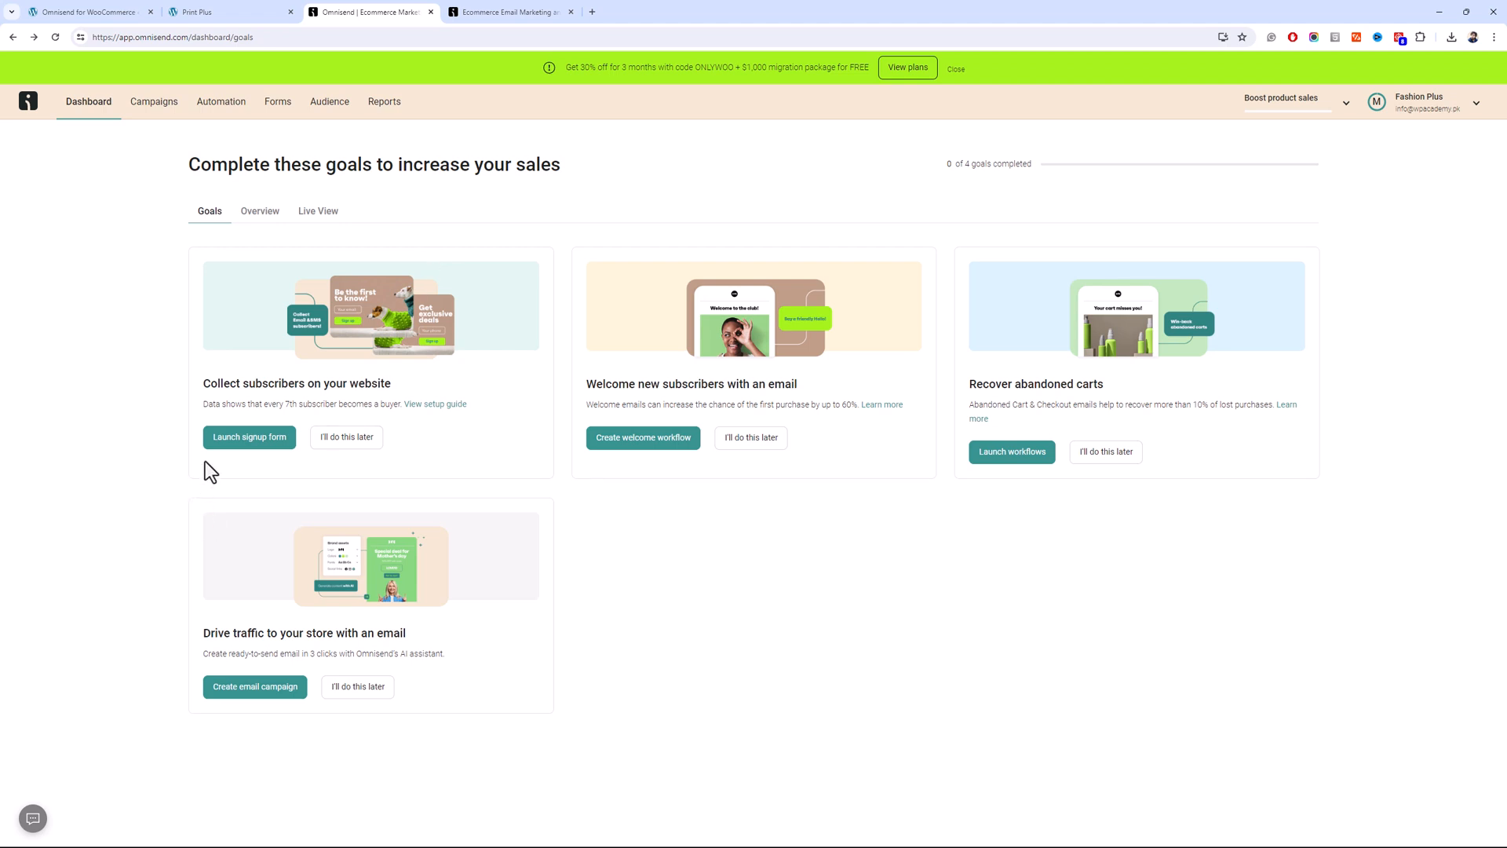
pyautogui.click(244, 440)
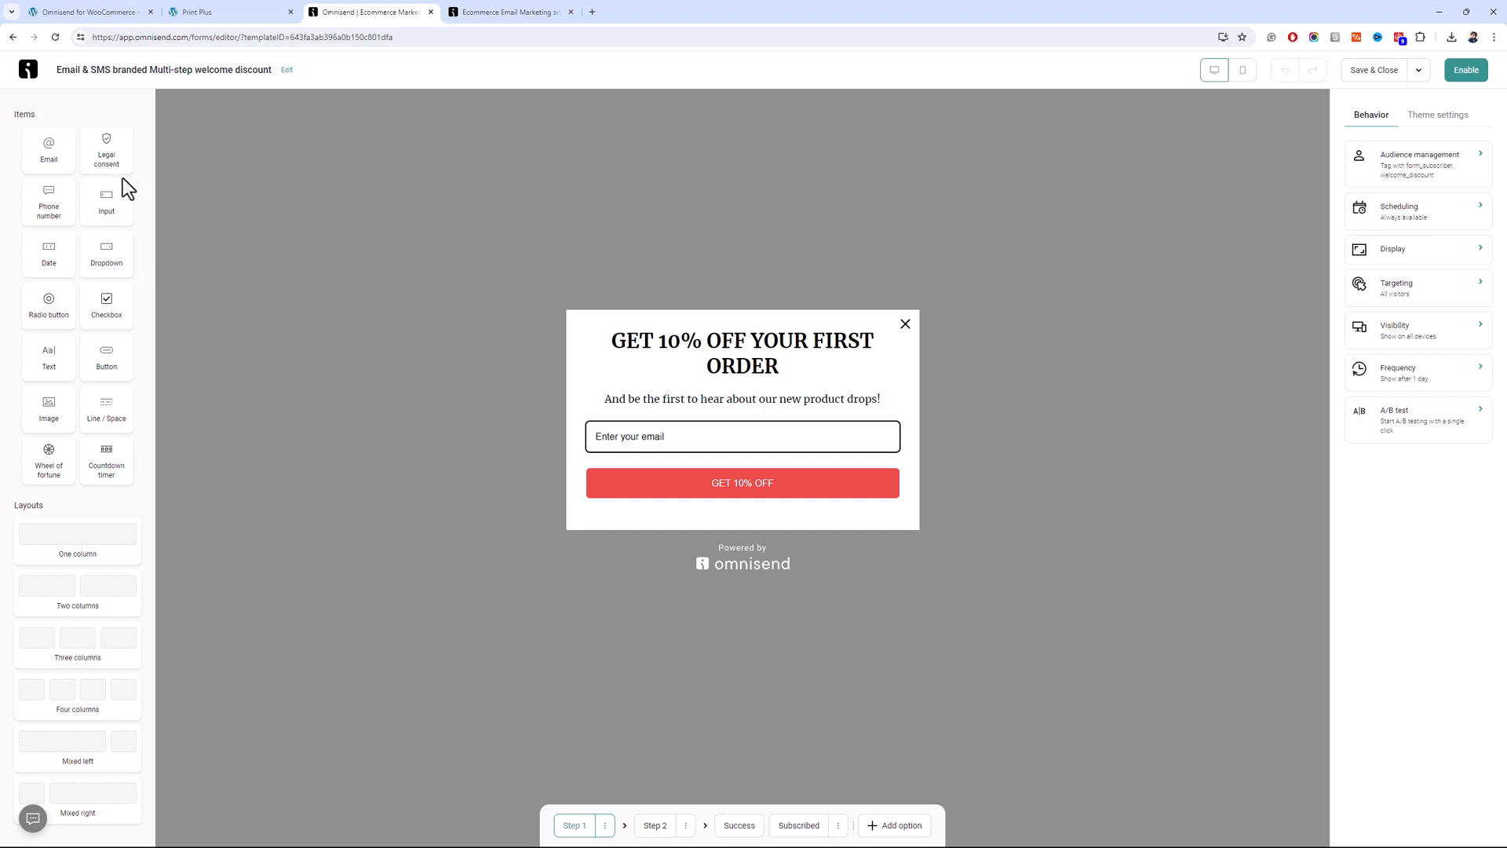
pyautogui.moveTo(104, 153); pyautogui.dragTo(668, 473)
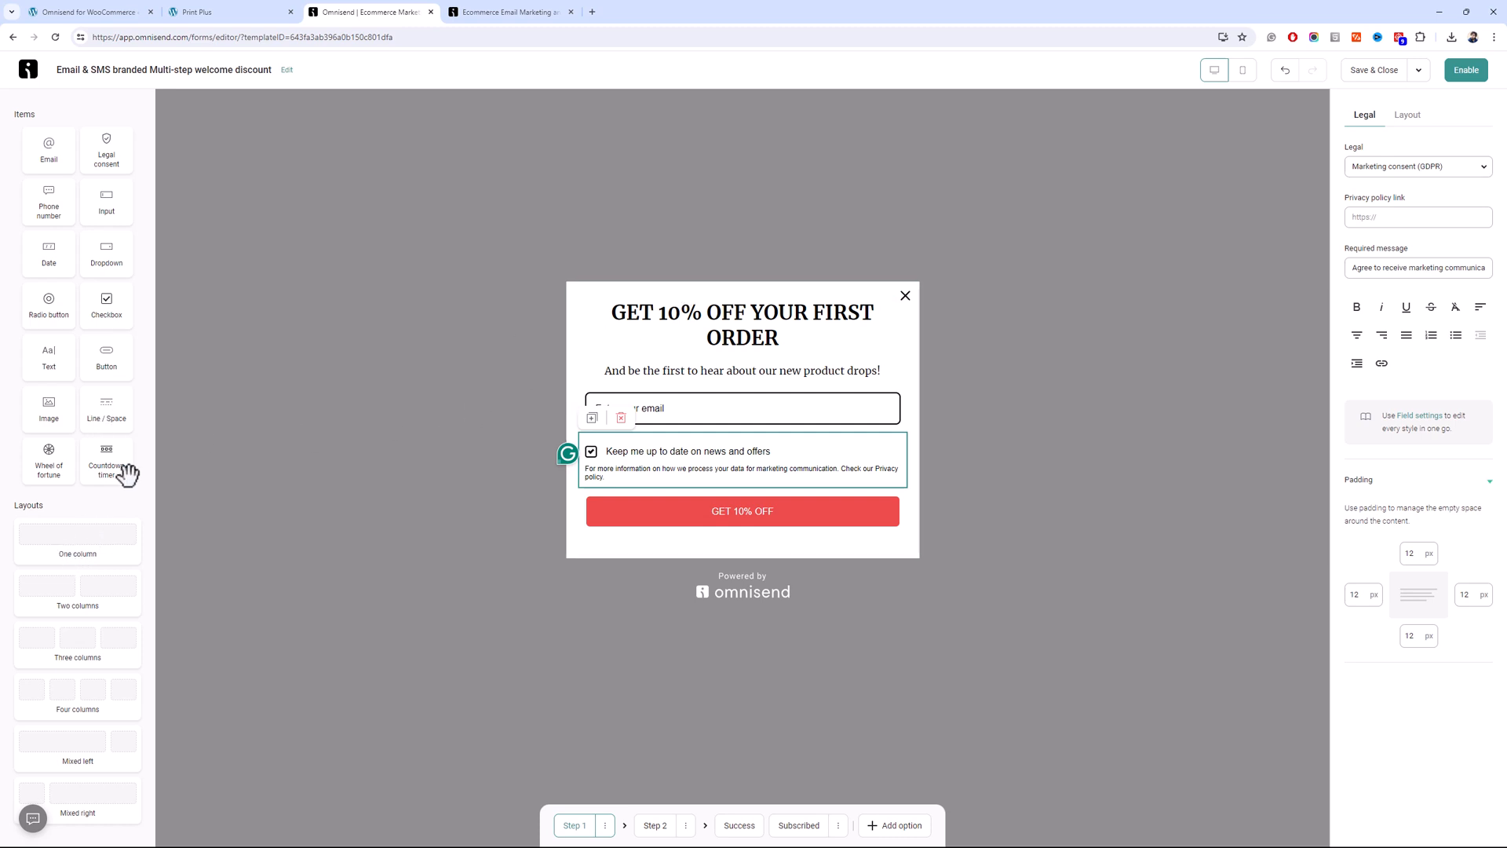
# Try an image block above the GET 10% OFF YOUR FIRST ORDER headline of the signup form
pyautogui.moveTo(49, 409); pyautogui.dragTo(762, 312)
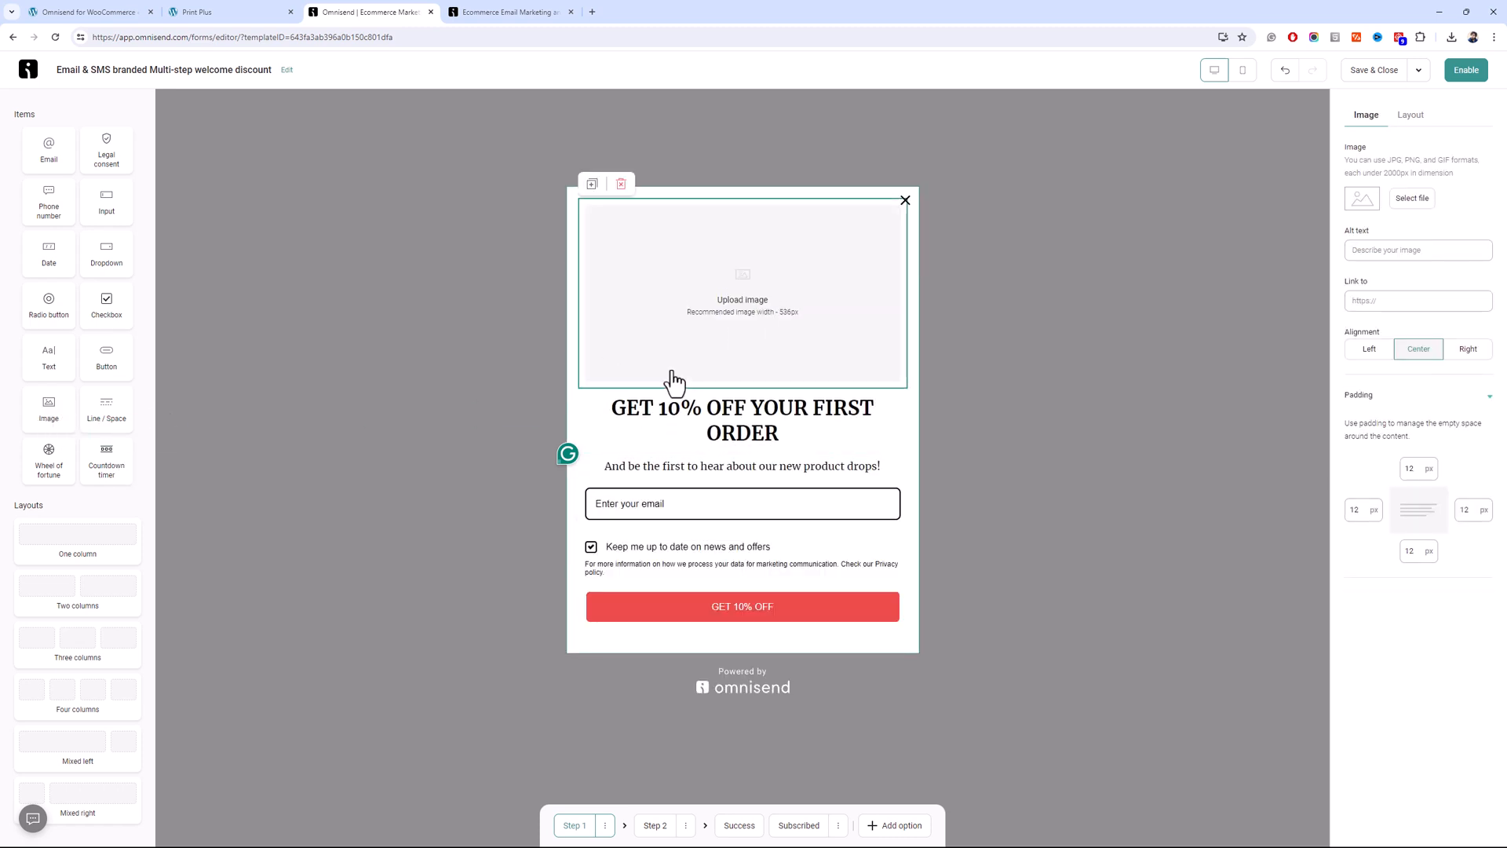
pyautogui.click(907, 204)
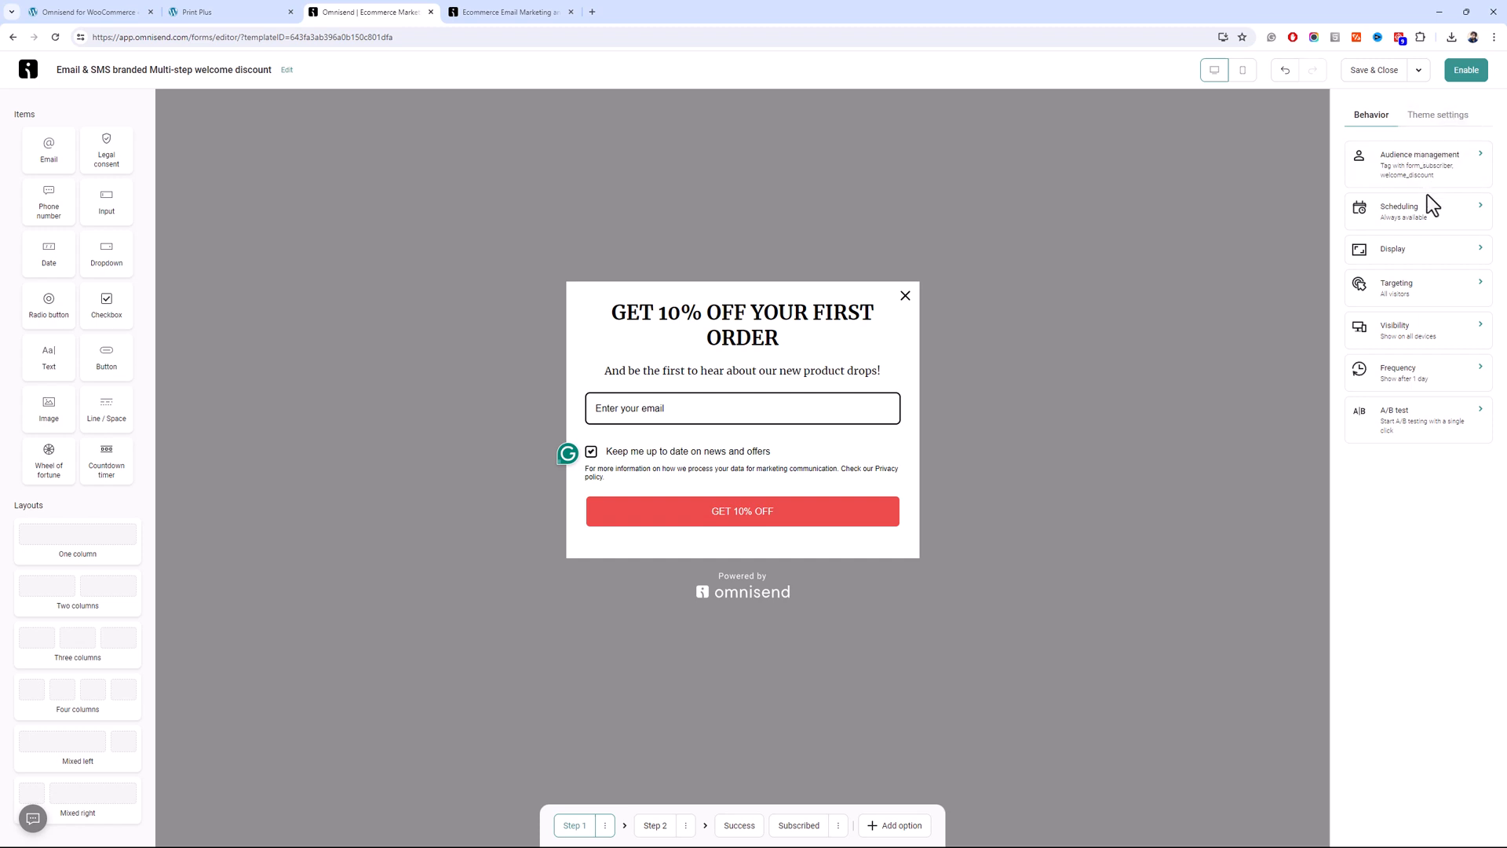
# Review the form's theme and audience settings and set it to display after 5 seconds on the page
pyautogui.click(1453, 126)
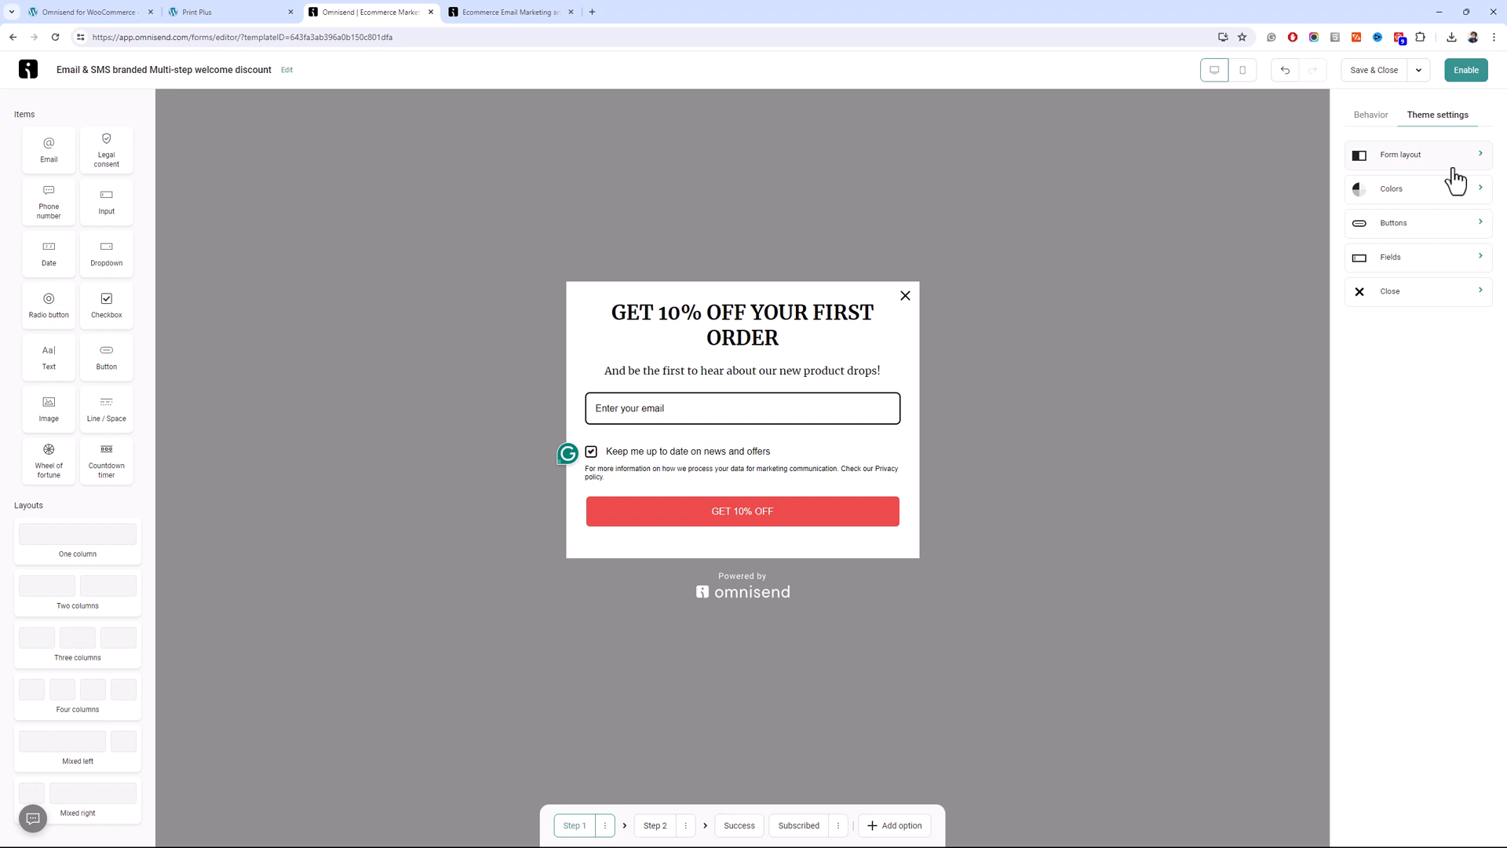
pyautogui.click(1391, 120)
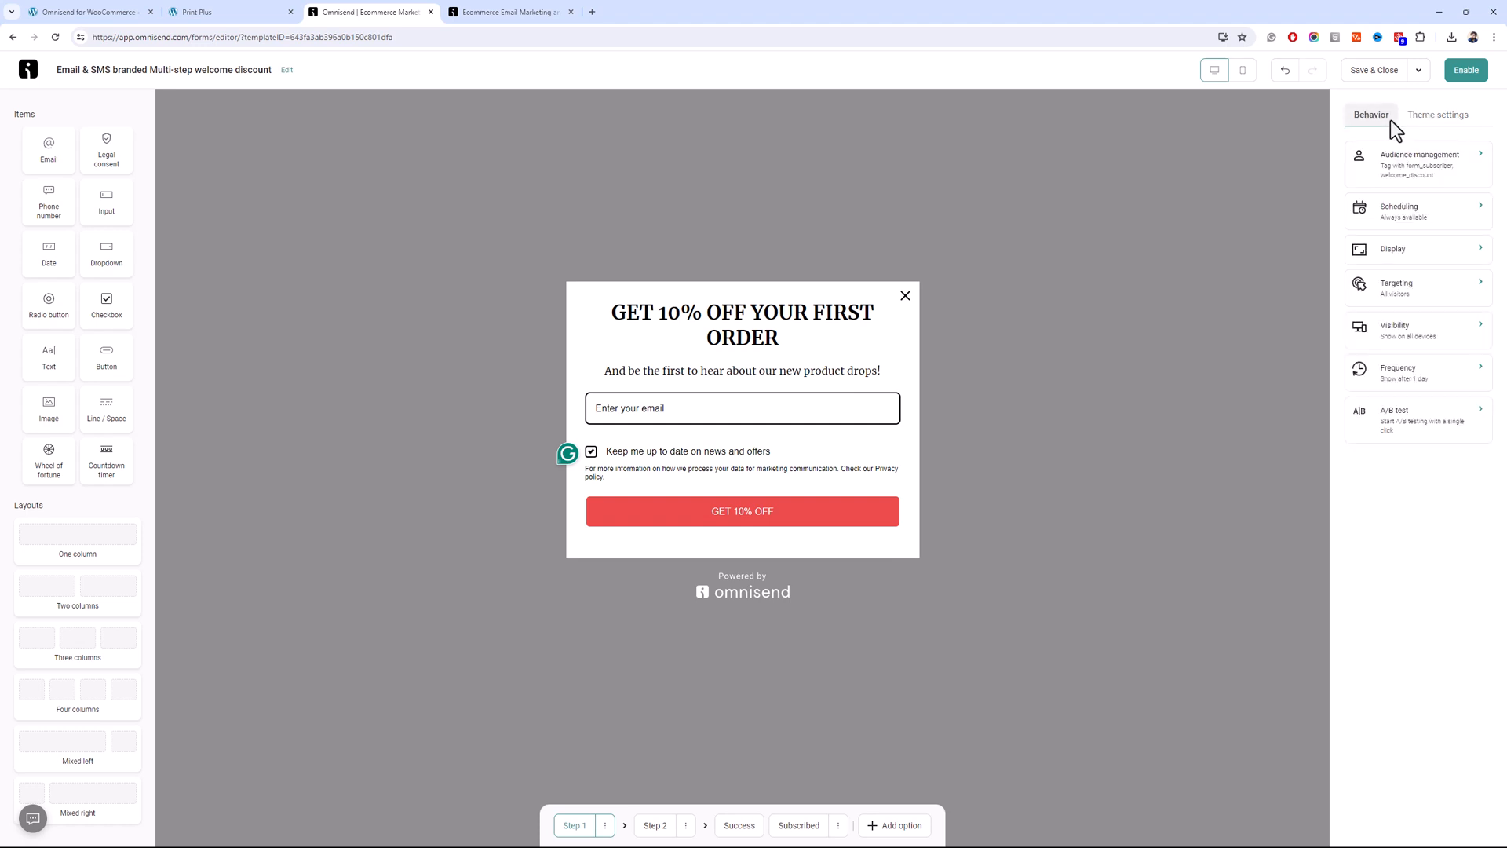
pyautogui.click(1422, 179)
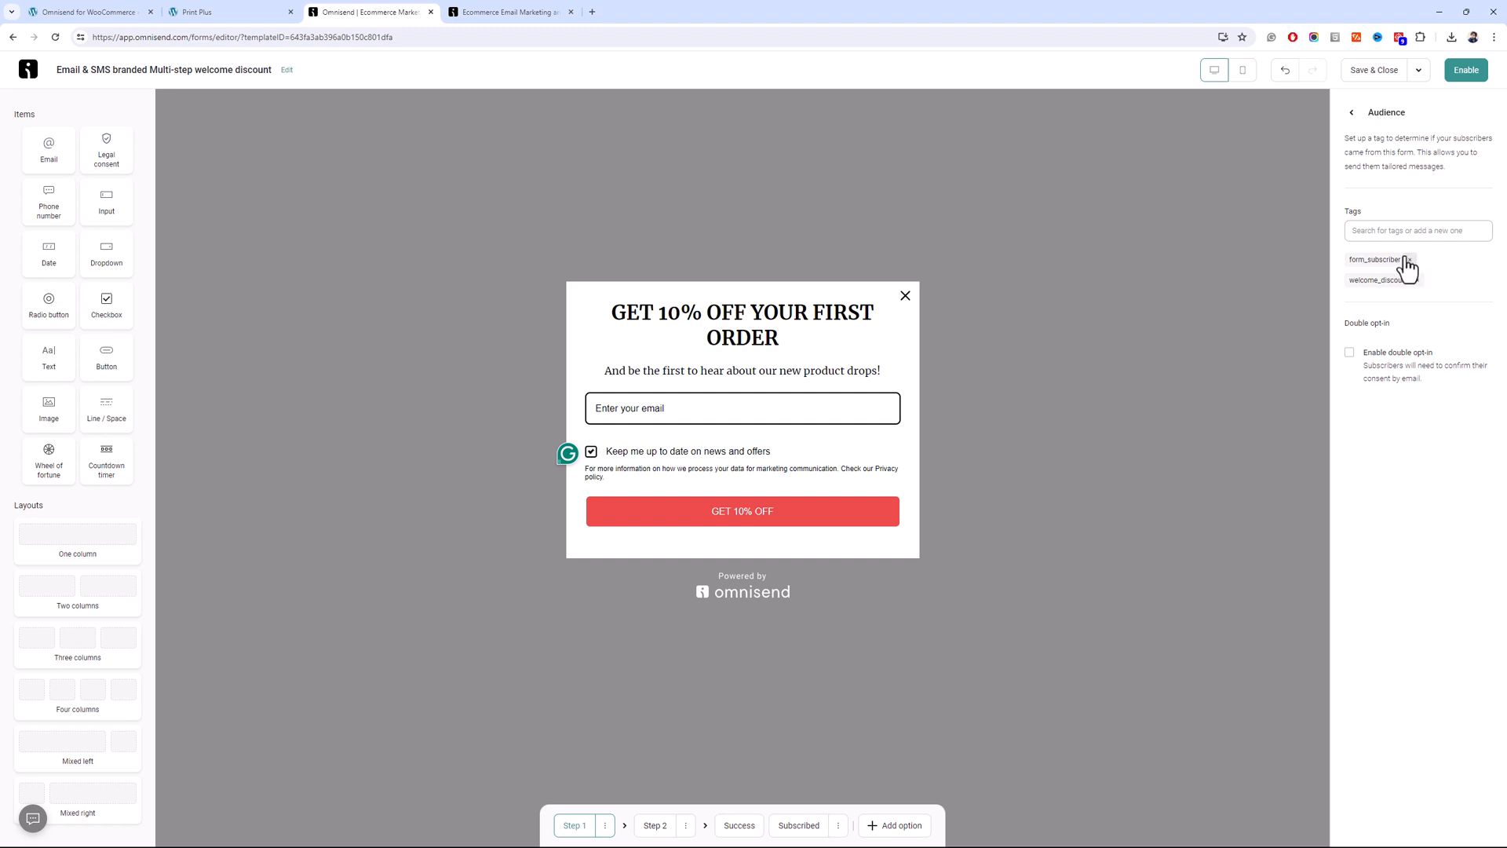
pyautogui.click(1352, 114)
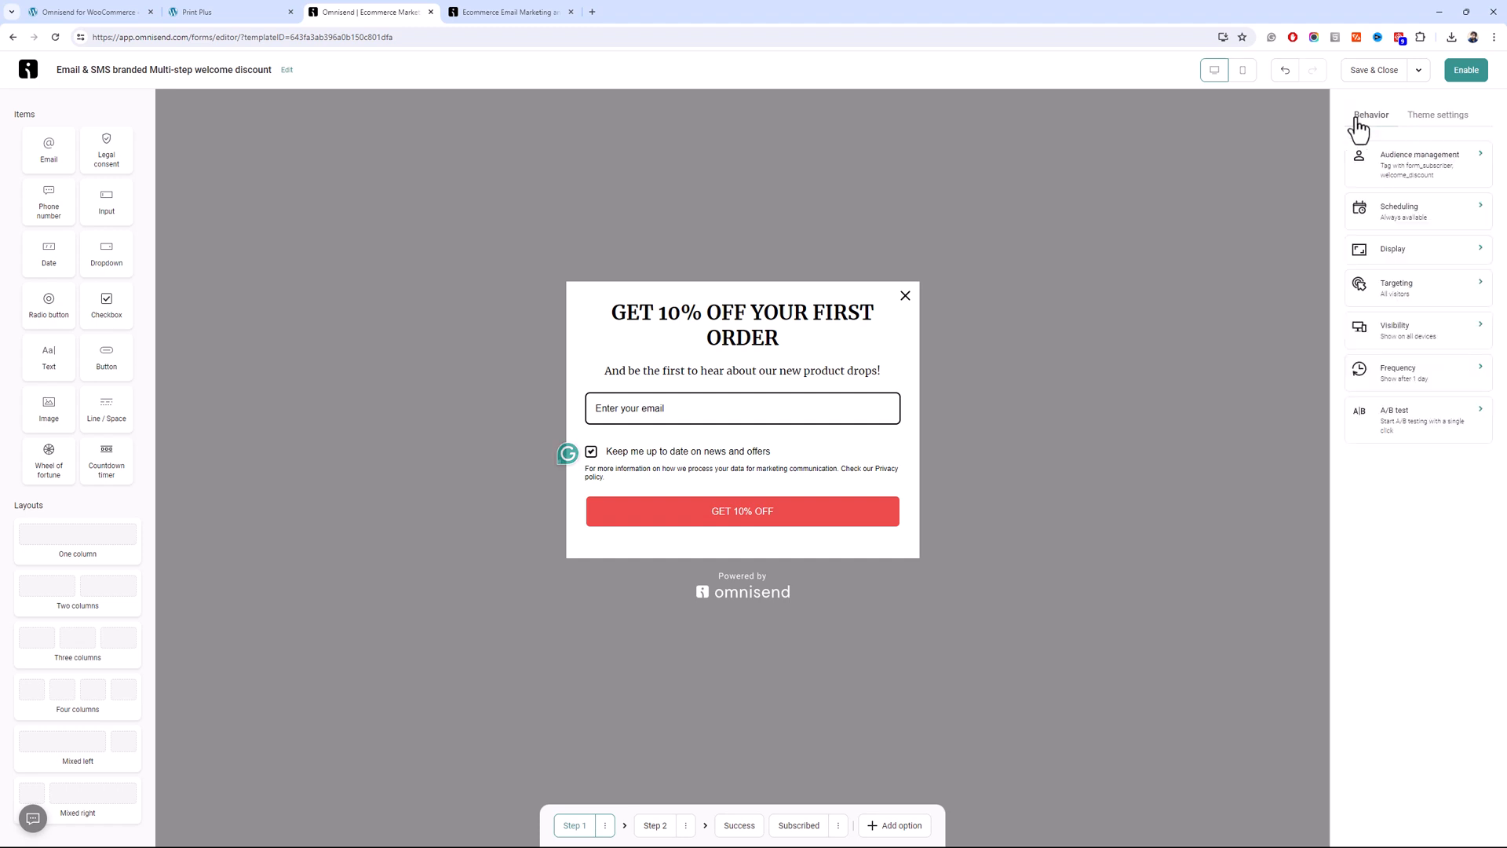
pyautogui.click(1418, 255)
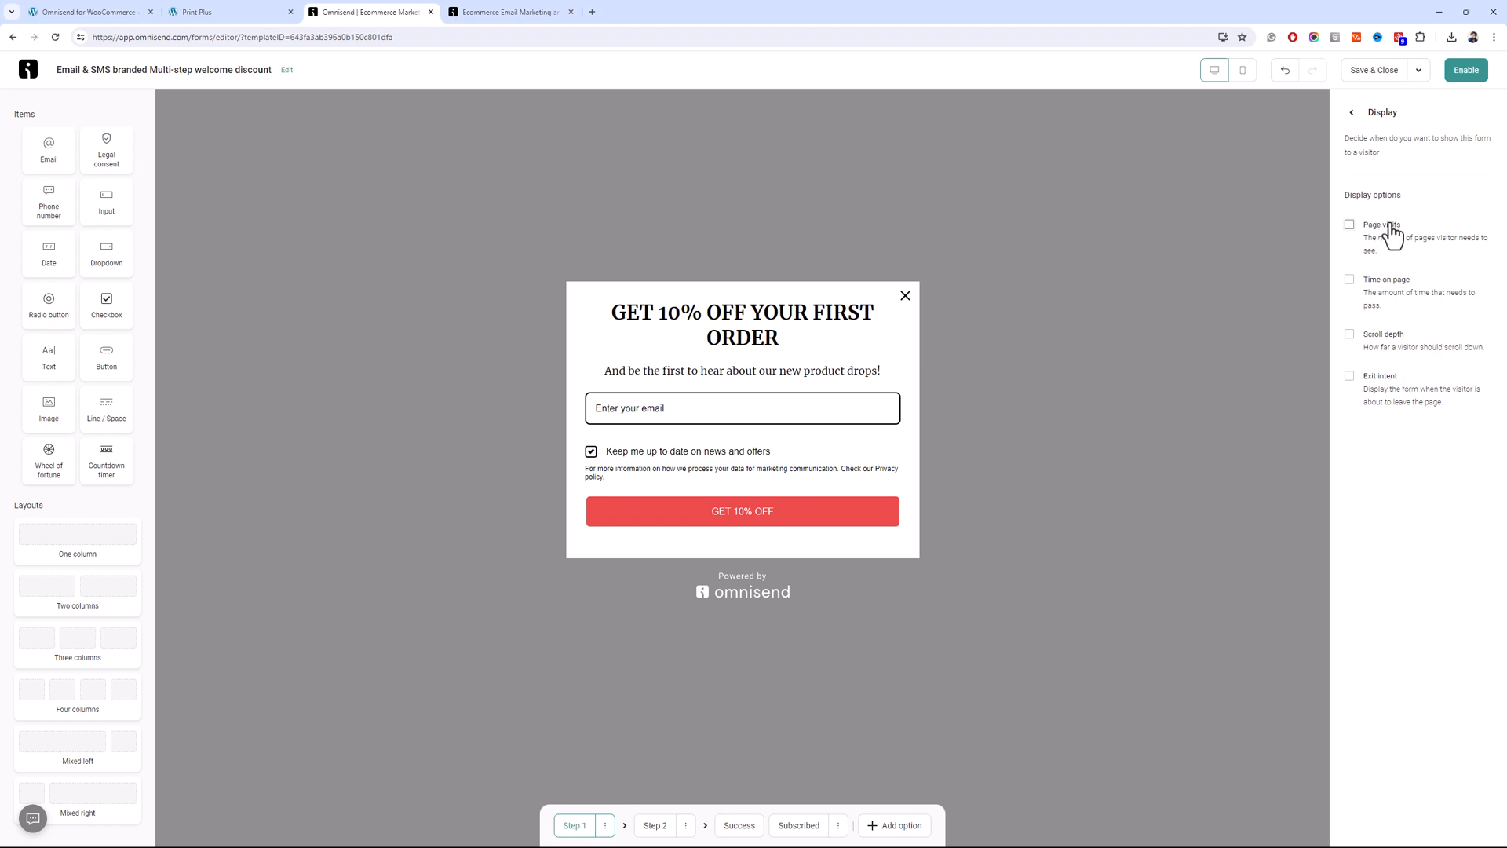
pyautogui.click(1409, 292)
pyautogui.doubleClick(1367, 330)
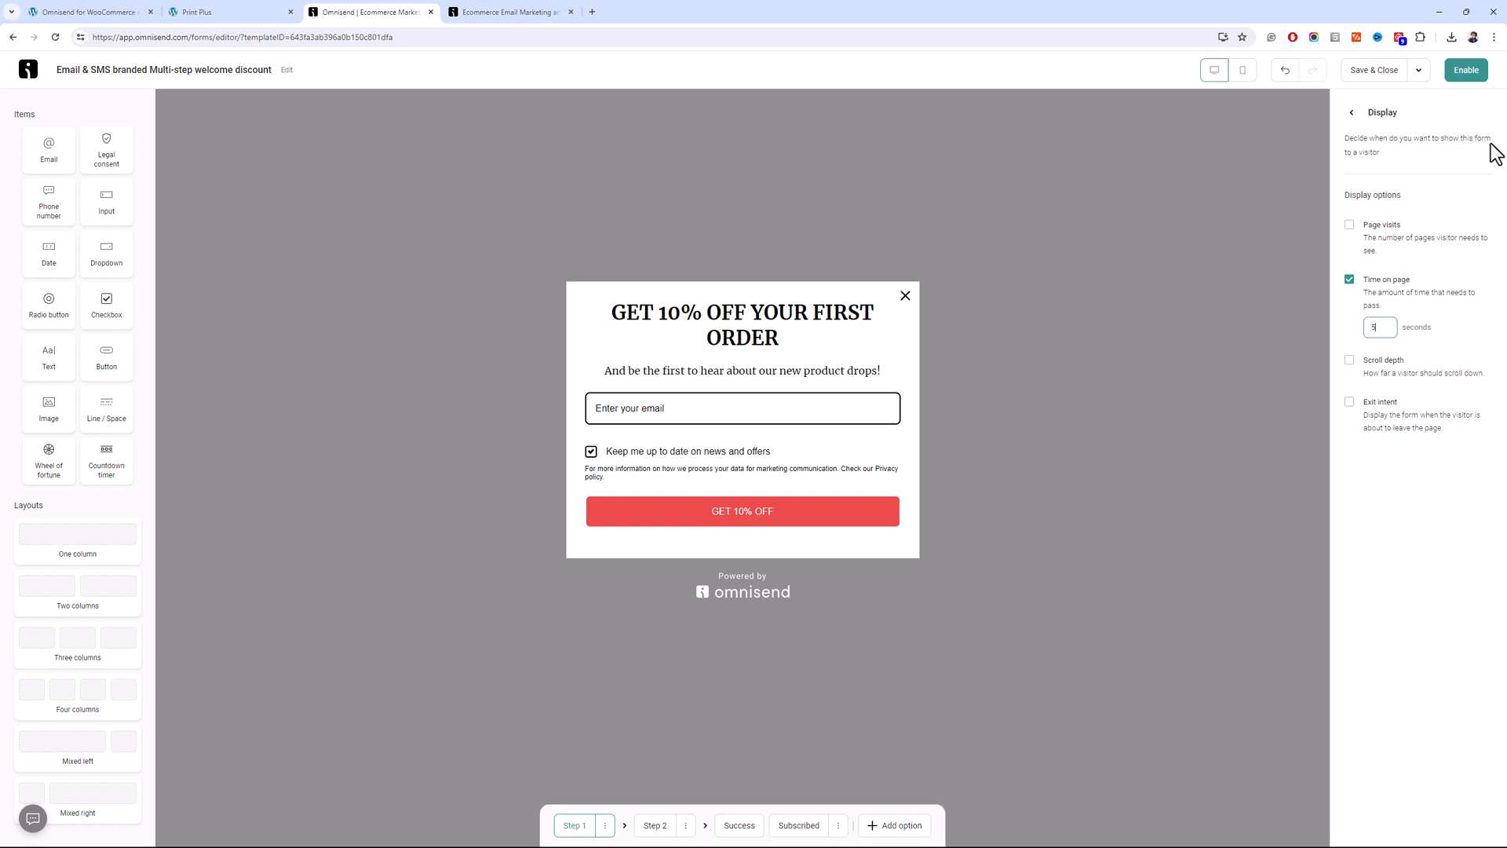
pyautogui.click(1353, 114)
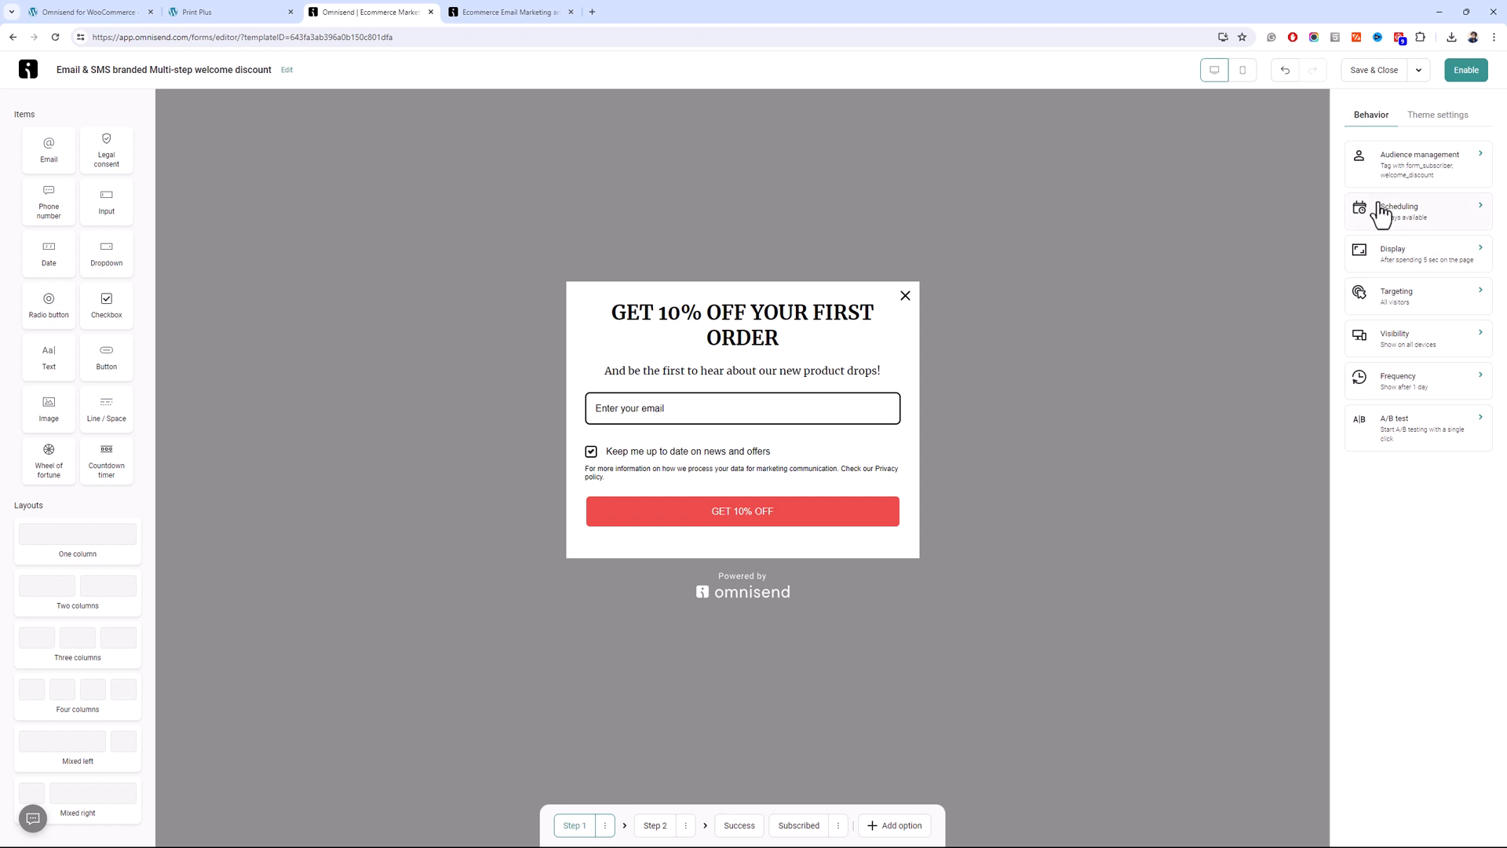
# Check the form's frequency setting, try to enable the form, and add a legal consent item above the Submit button in Step 2
pyautogui.click(1416, 388)
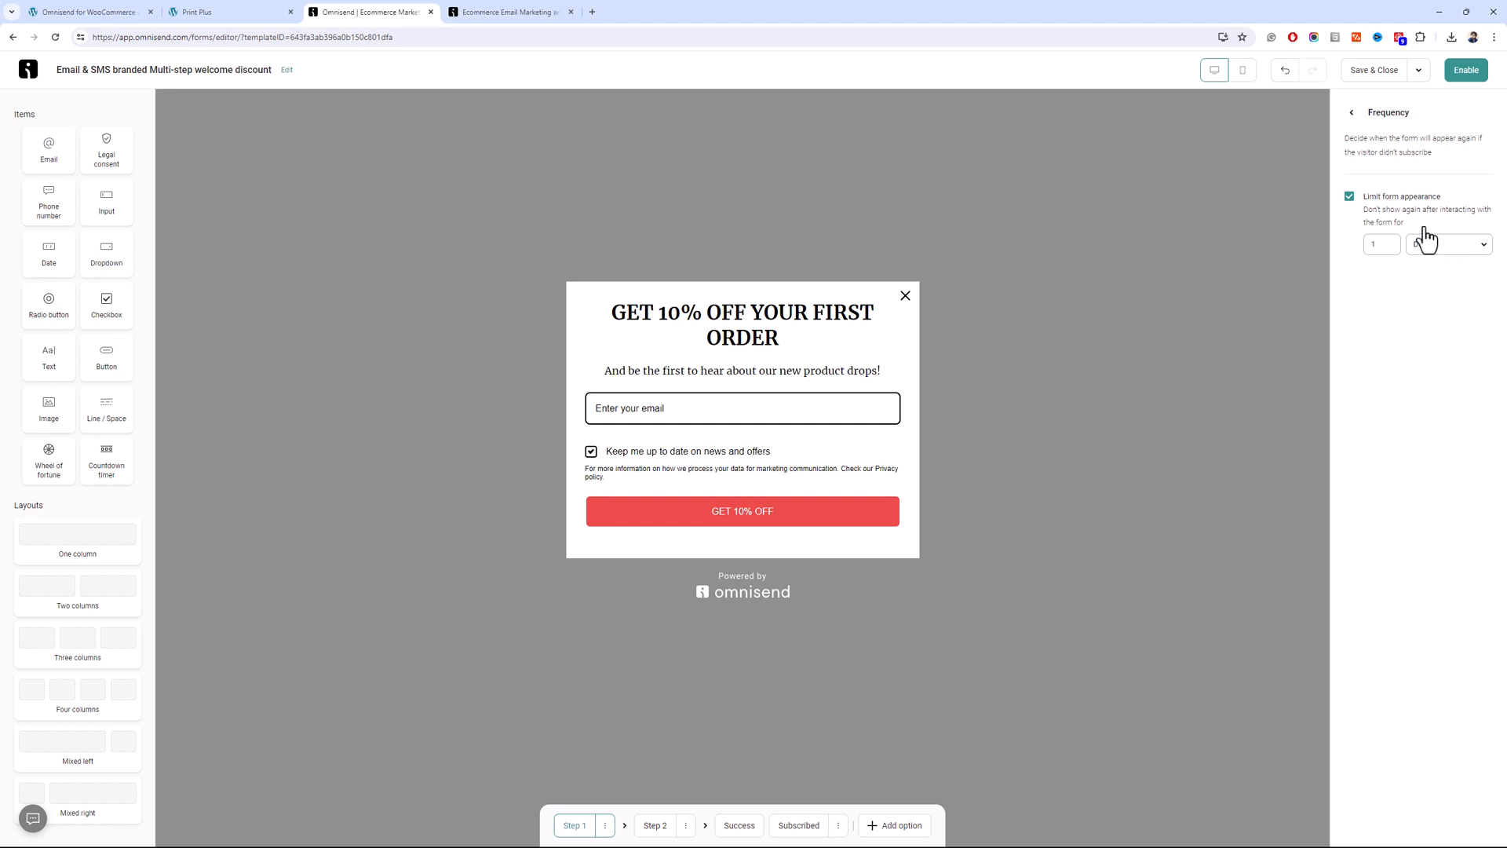
pyautogui.click(1352, 114)
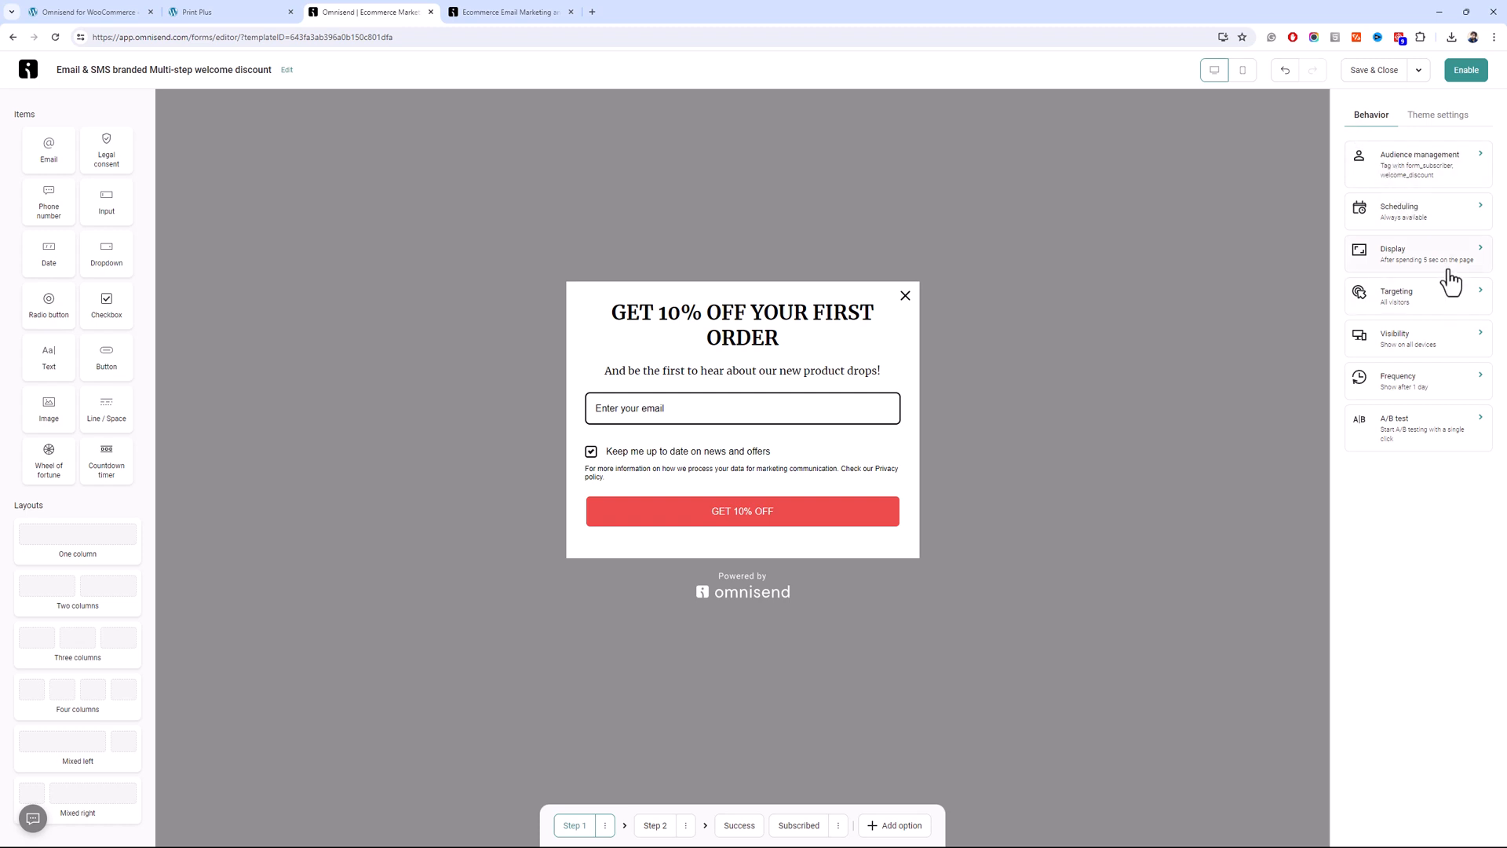
pyautogui.click(1465, 81)
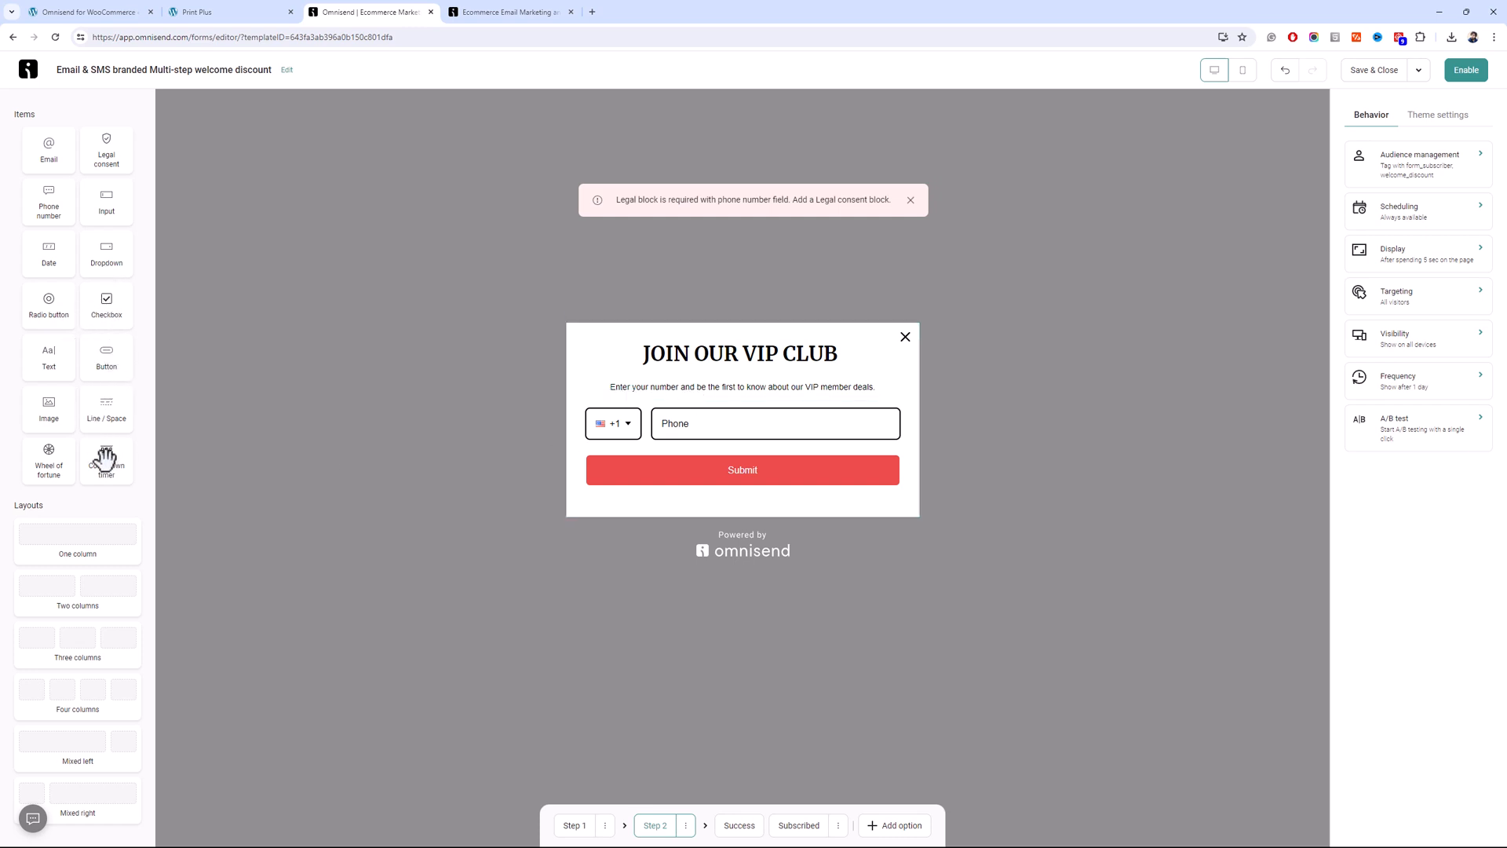
pyautogui.moveTo(110, 147); pyautogui.dragTo(667, 451)
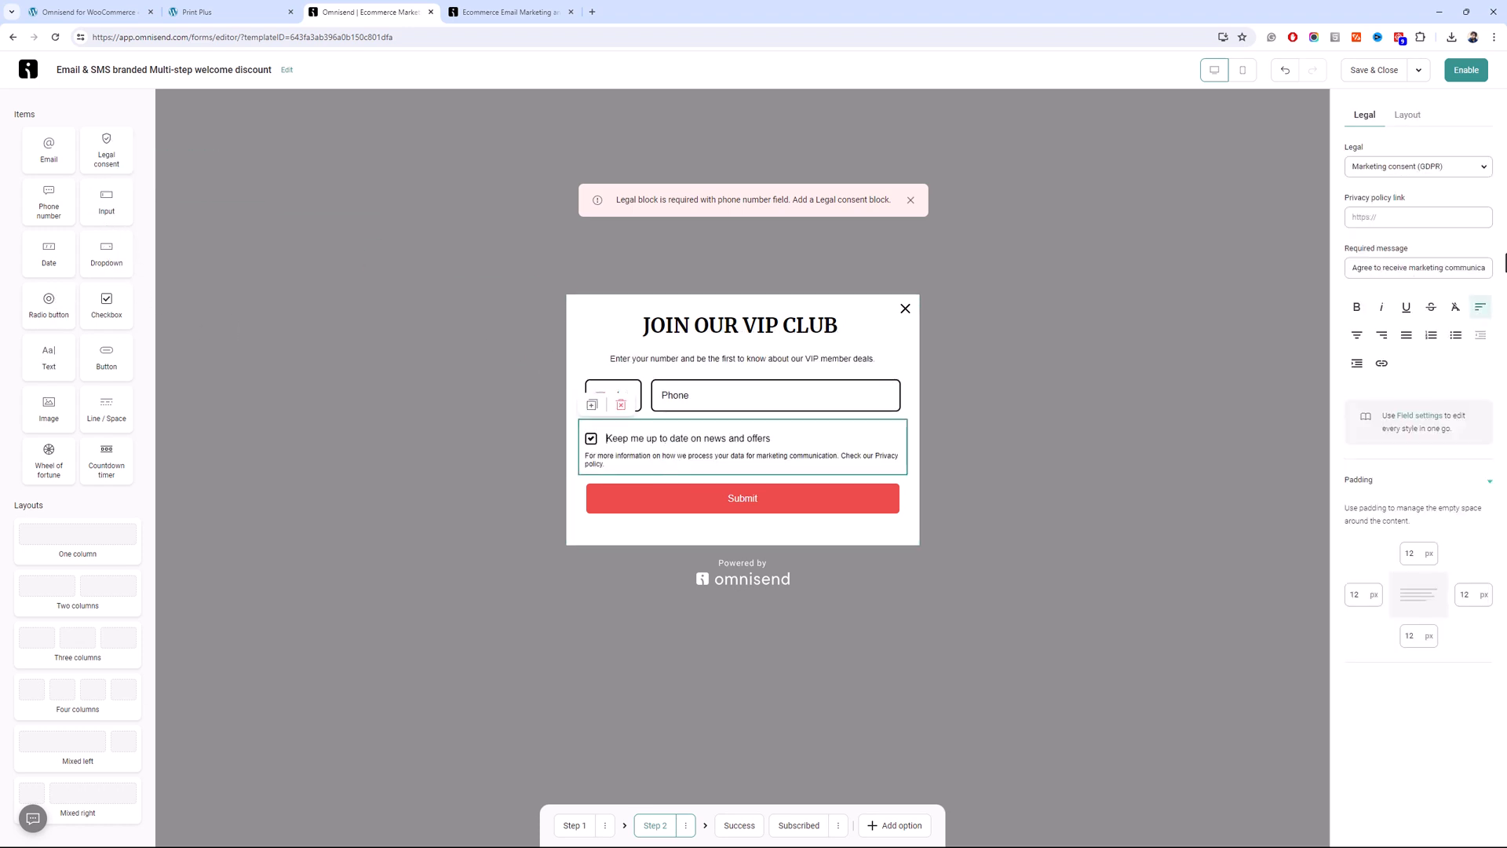
# Switch to the WordPress admin, set the Privacy Policy page's status to Published and copy the page's link
pyautogui.click(88, 11)
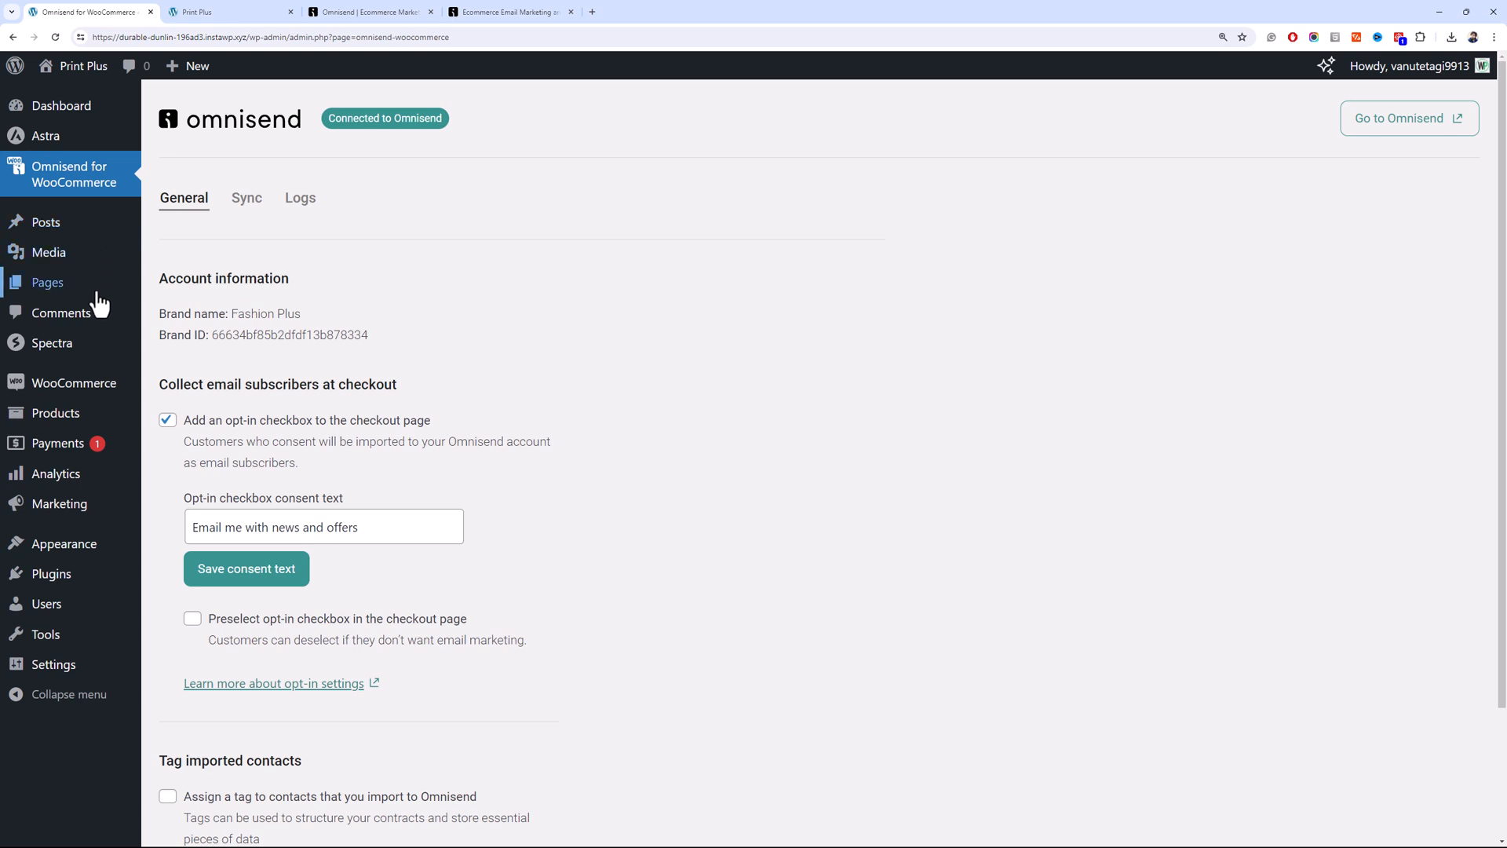
pyautogui.click(243, 212)
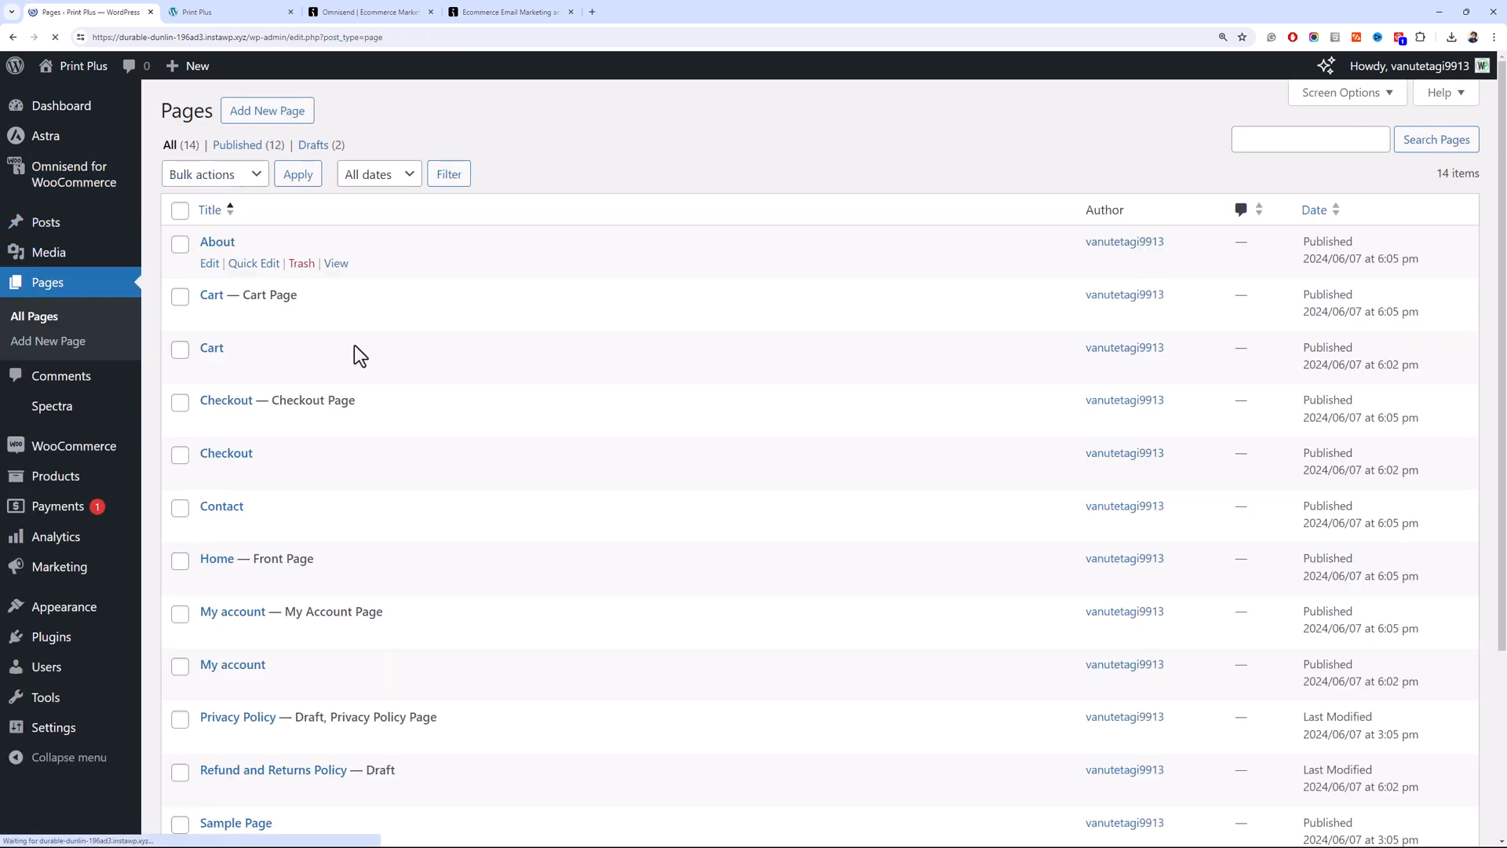
pyautogui.scroll(-3, 337, 533)
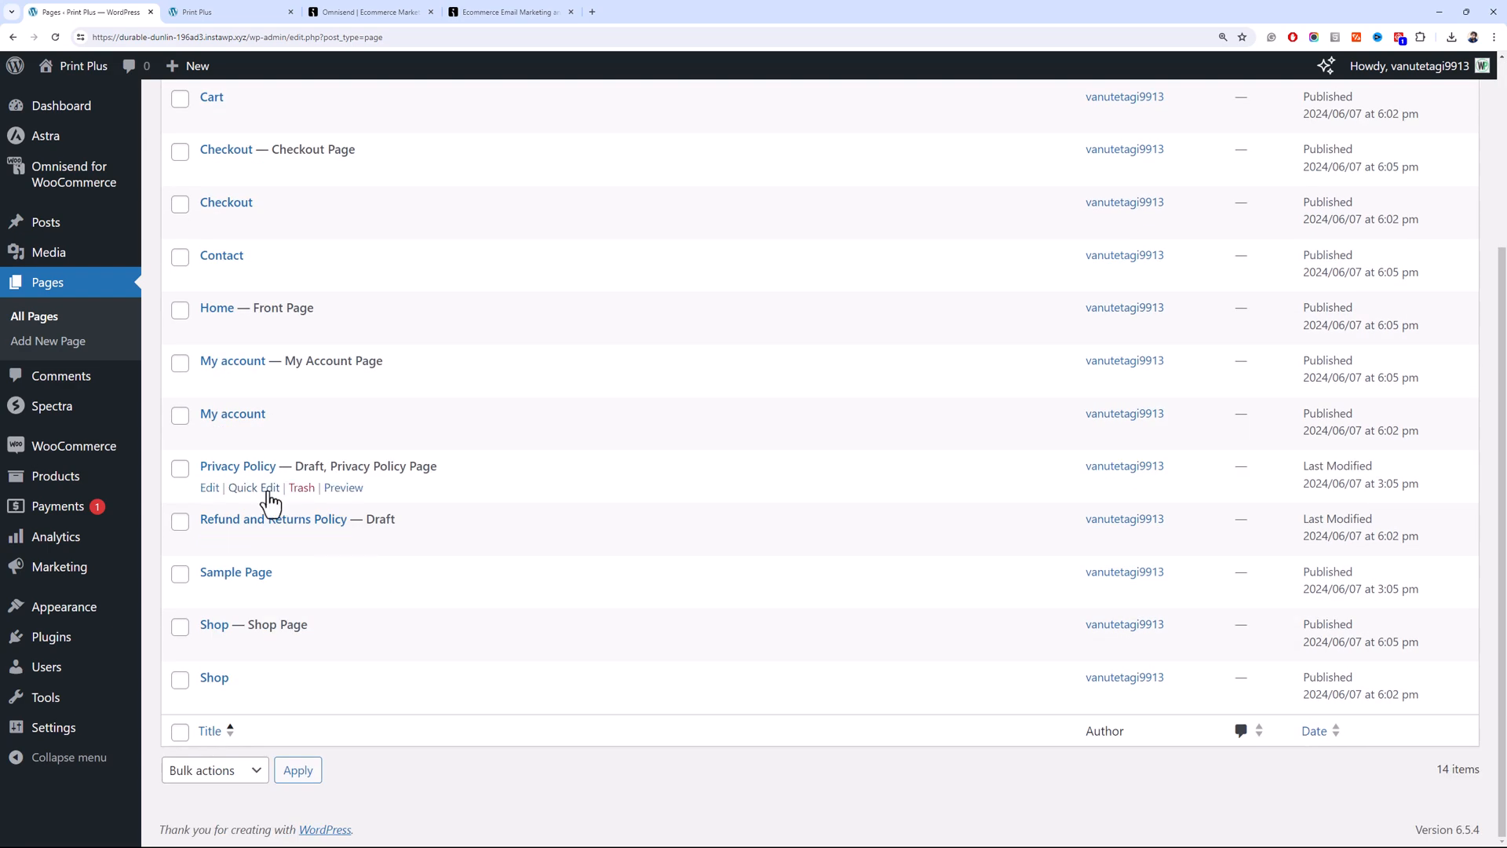
pyautogui.click(261, 488)
pyautogui.click(928, 597)
pyautogui.click(930, 612)
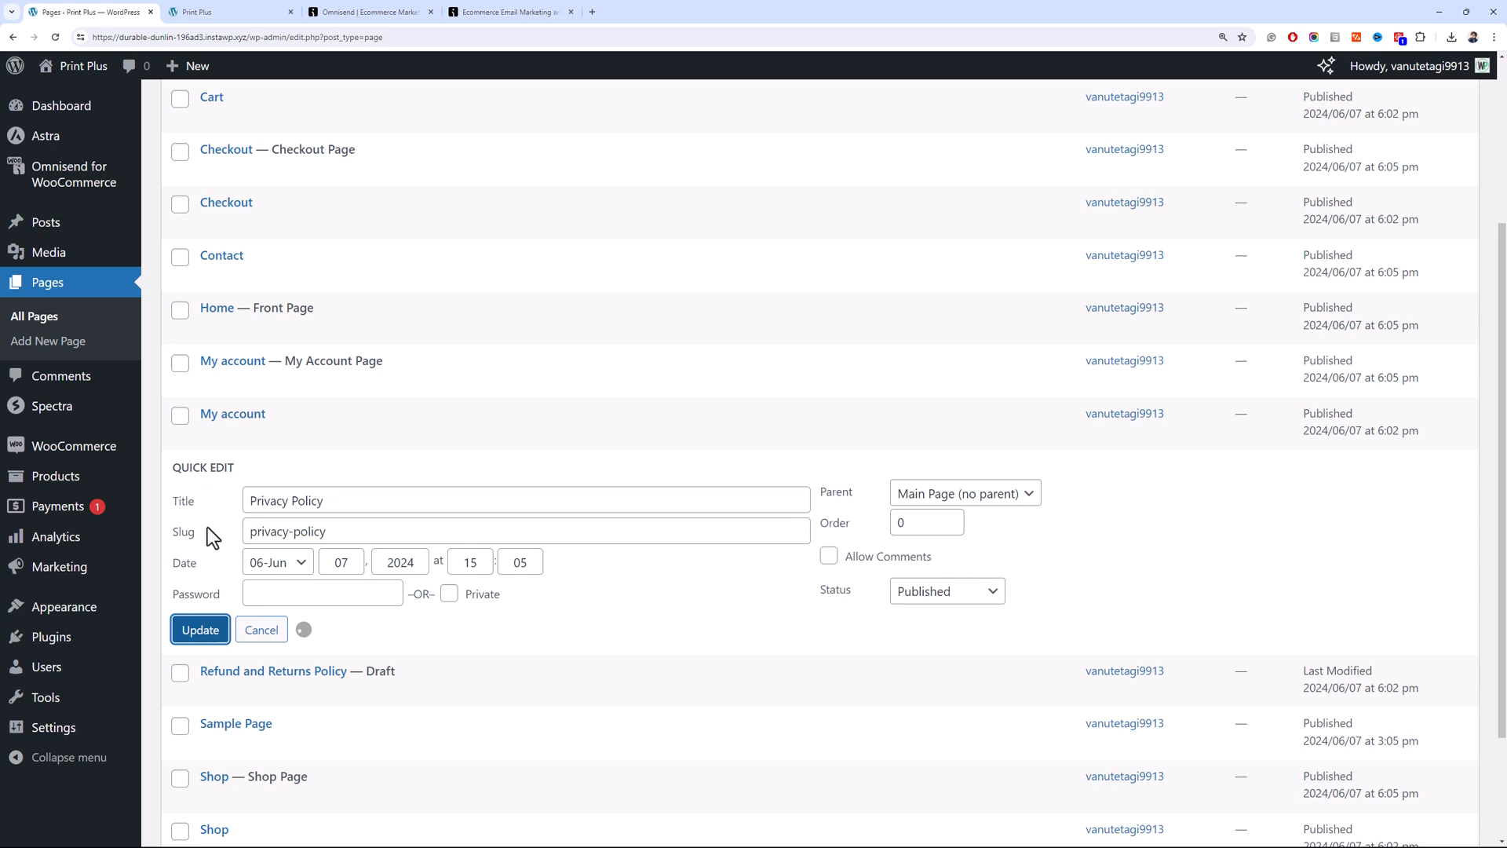
pyautogui.rightClick(335, 488)
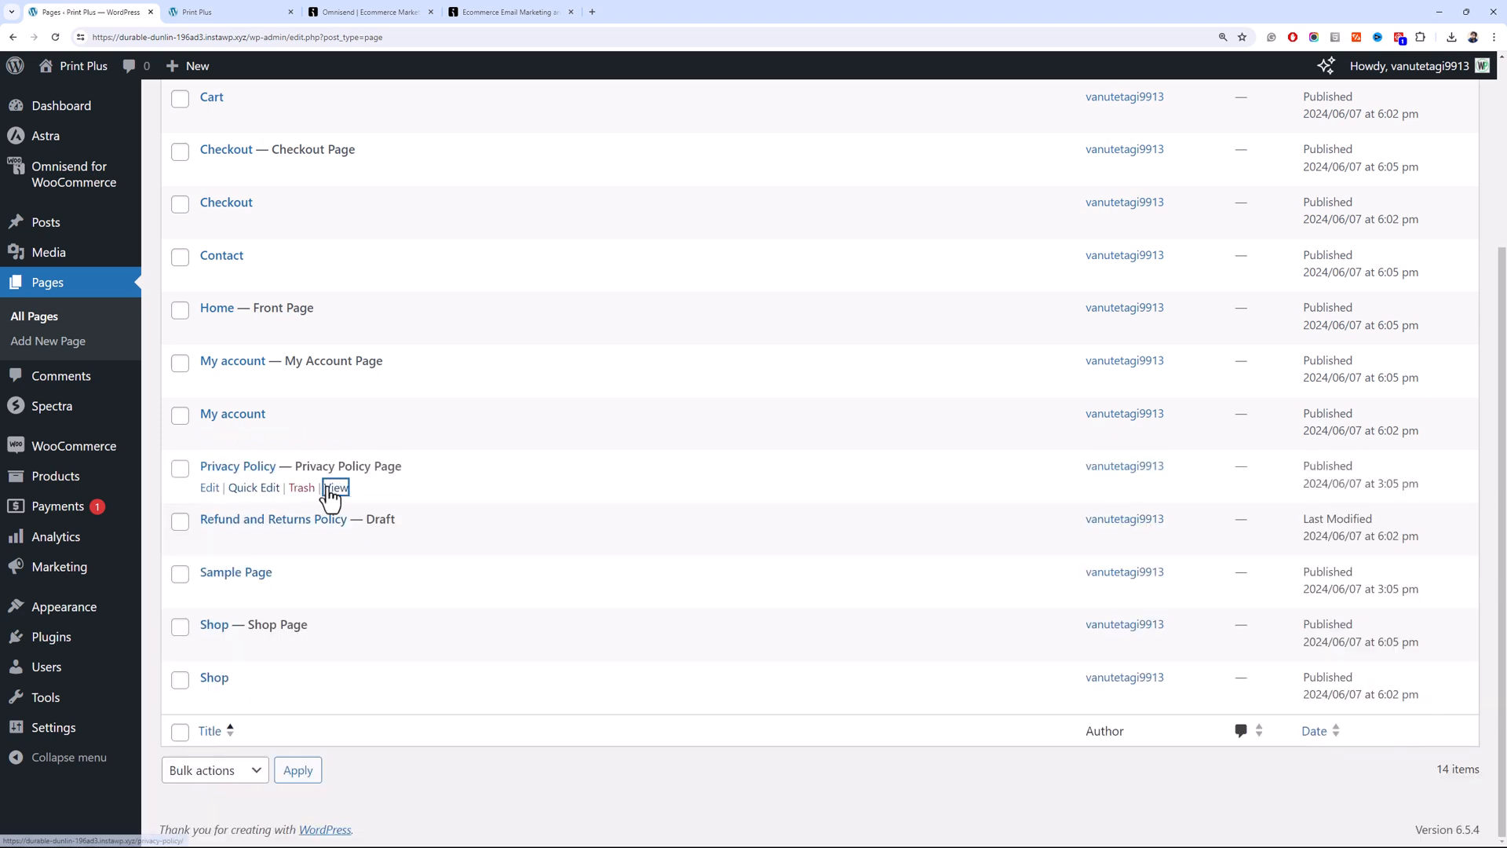
pyautogui.click(402, 570)
# Back in Omnisend, paste the copied URL as the privacy policy link of Step 2's legal consent and enable the form
pyautogui.click(405, 11)
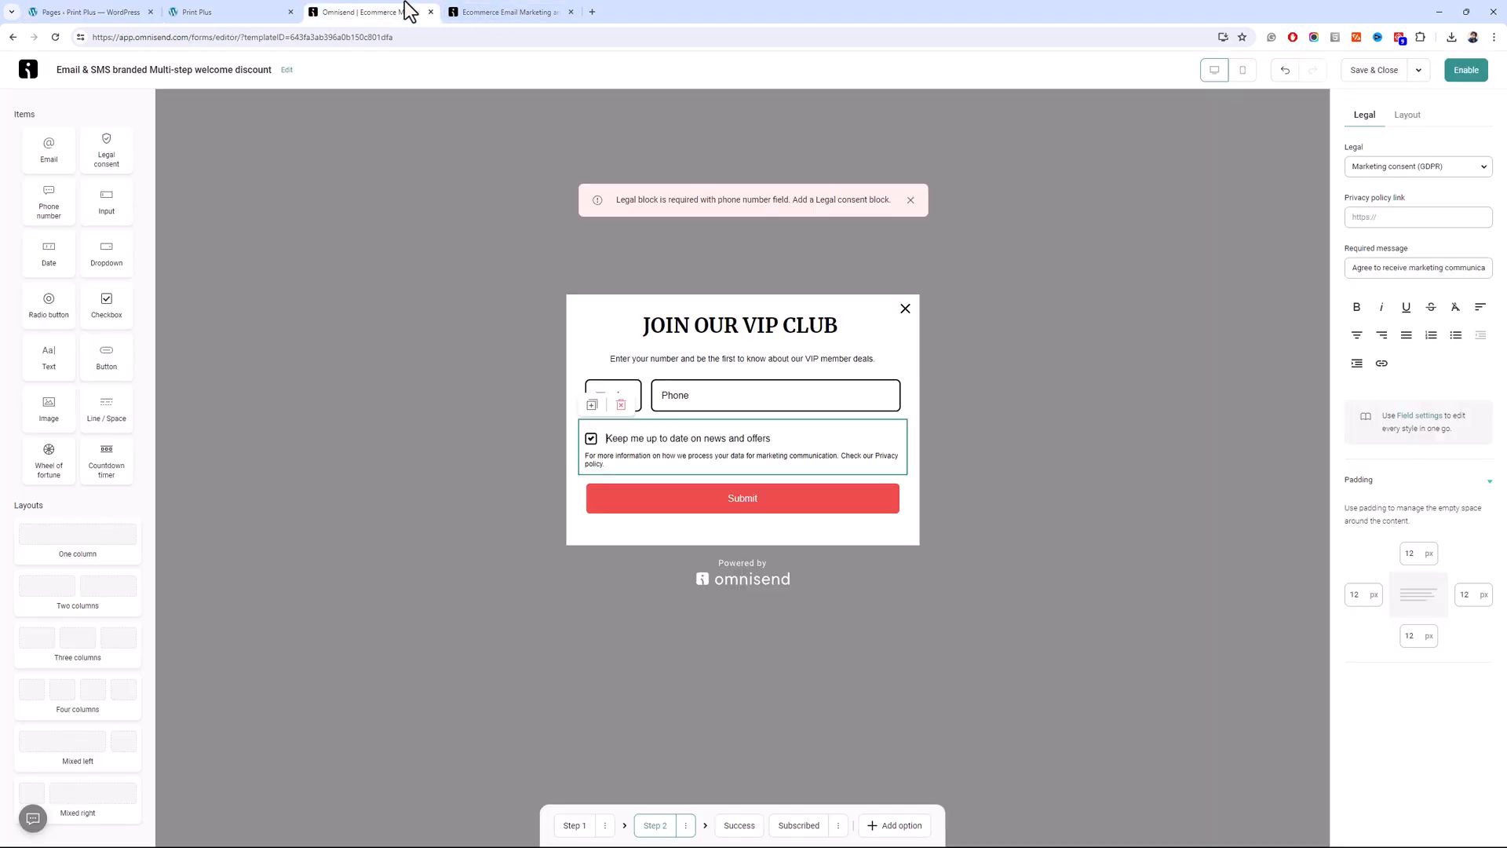
pyautogui.click(1417, 216)
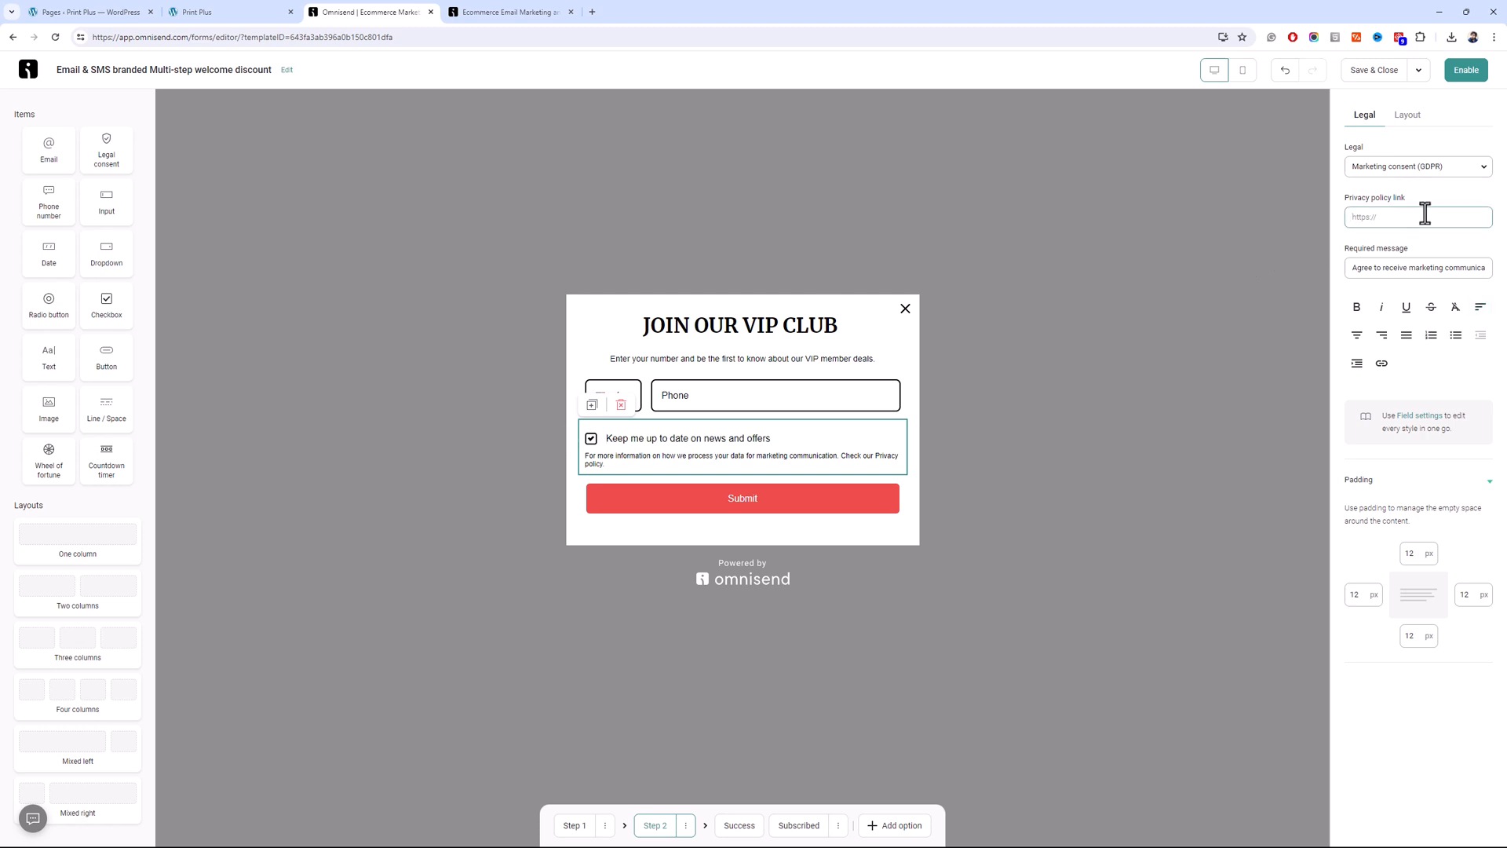
pyautogui.hotkey('ctrl', 'v')
pyautogui.hotkey('ctrl', 'f')
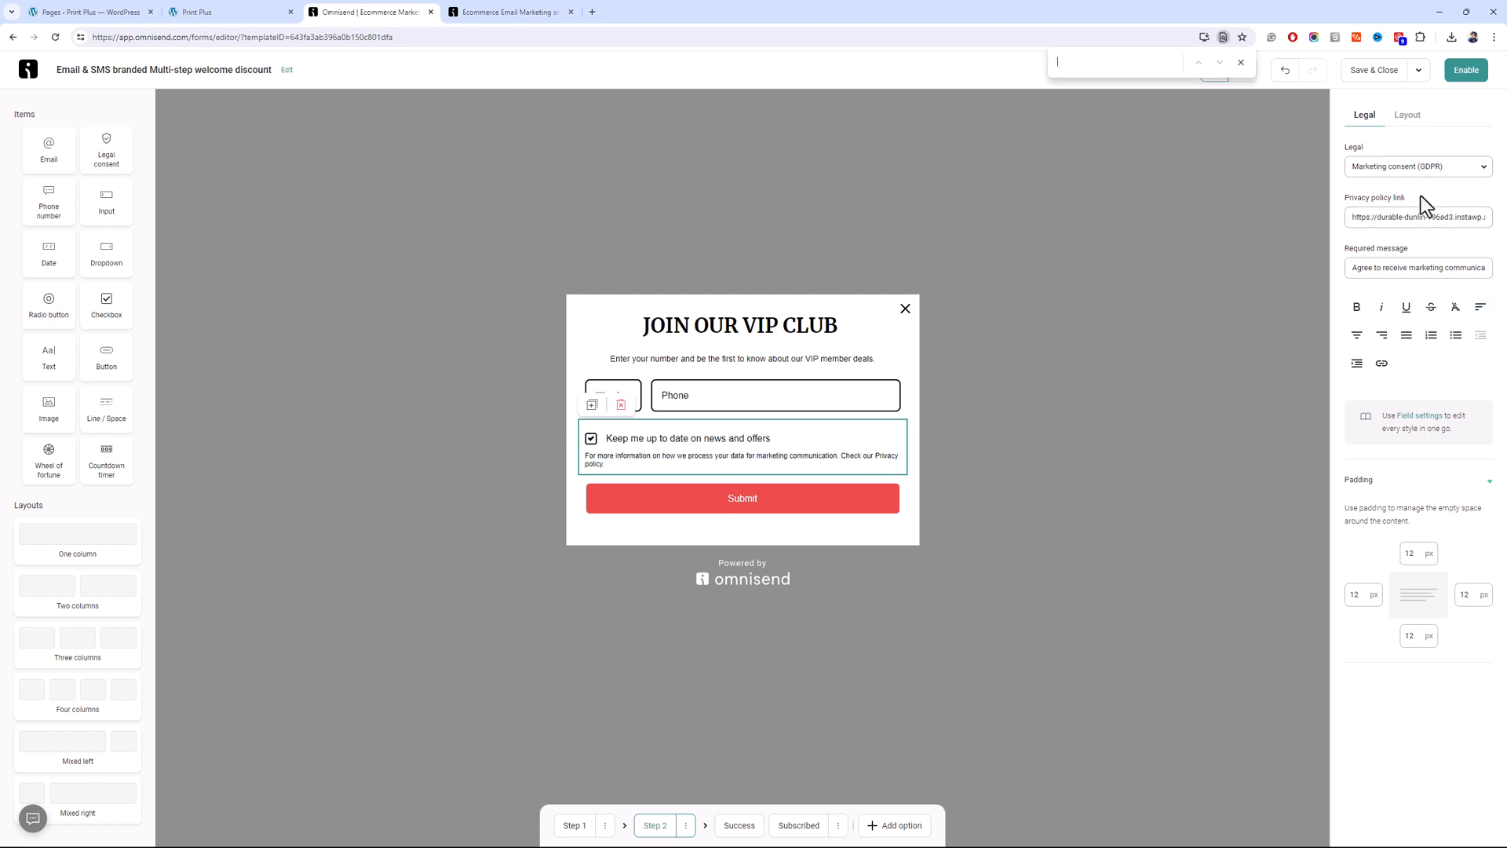
pyautogui.click(1460, 77)
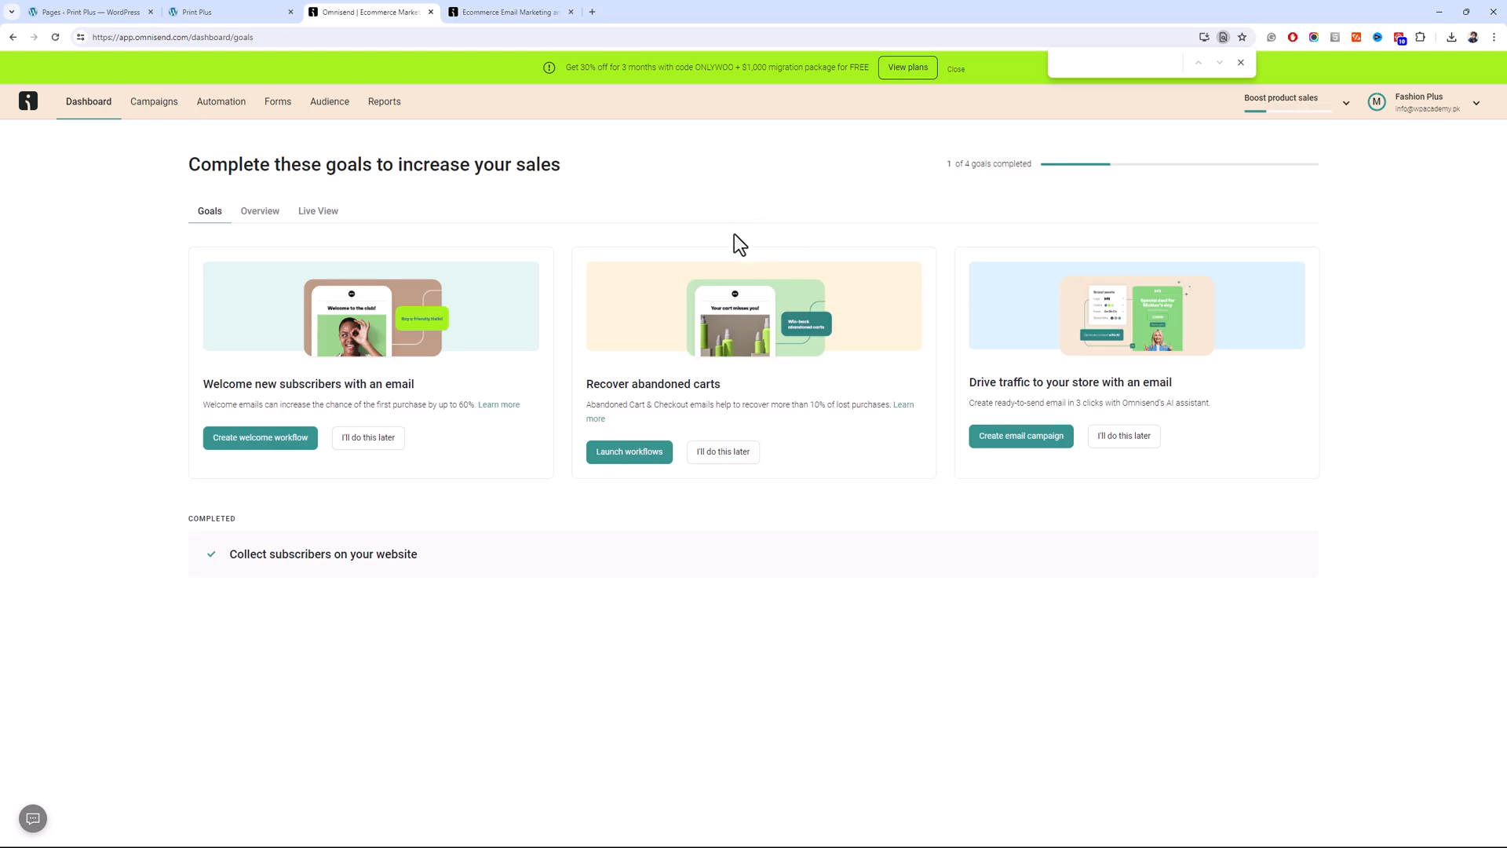
# Reload the Print Plus storefront, scroll through it to check the signup popup and dismiss the popup
pyautogui.click(272, 4)
pyautogui.press('F5')
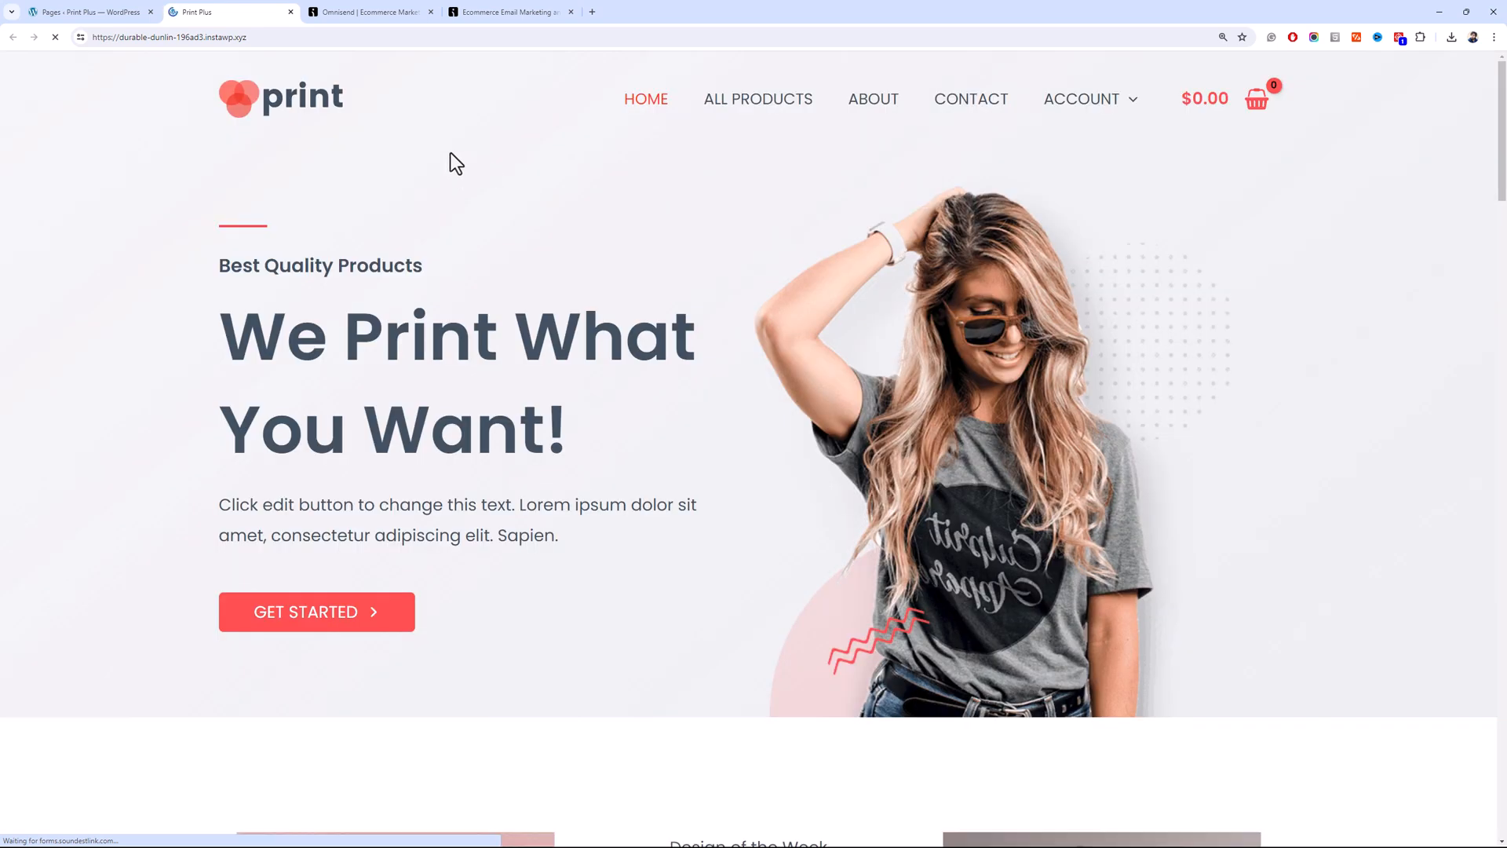
pyautogui.moveTo(1505, 129); pyautogui.dragTo(1504, 455)
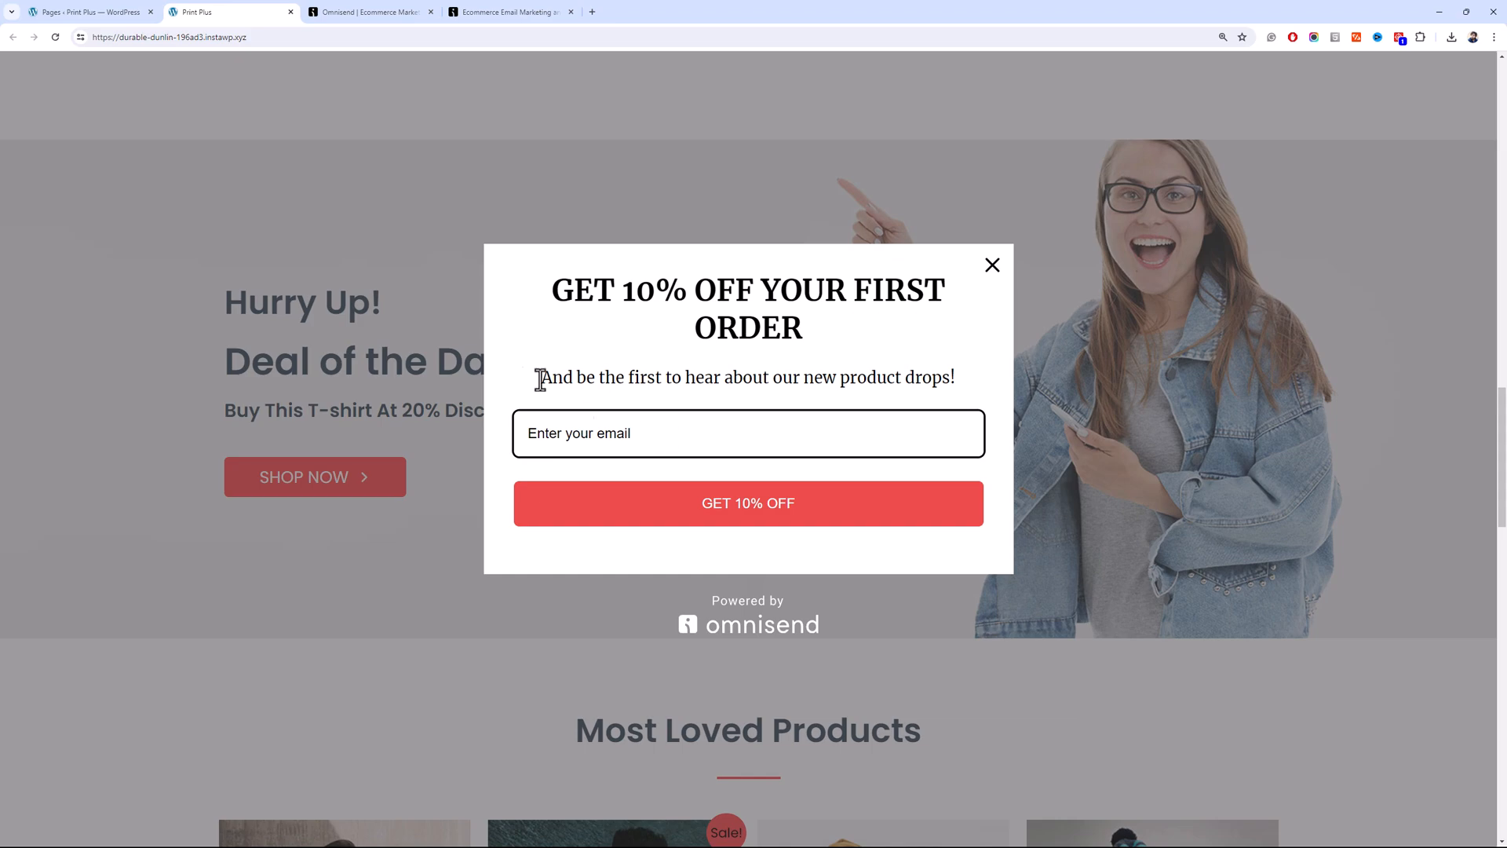
pyautogui.click(129, 11)
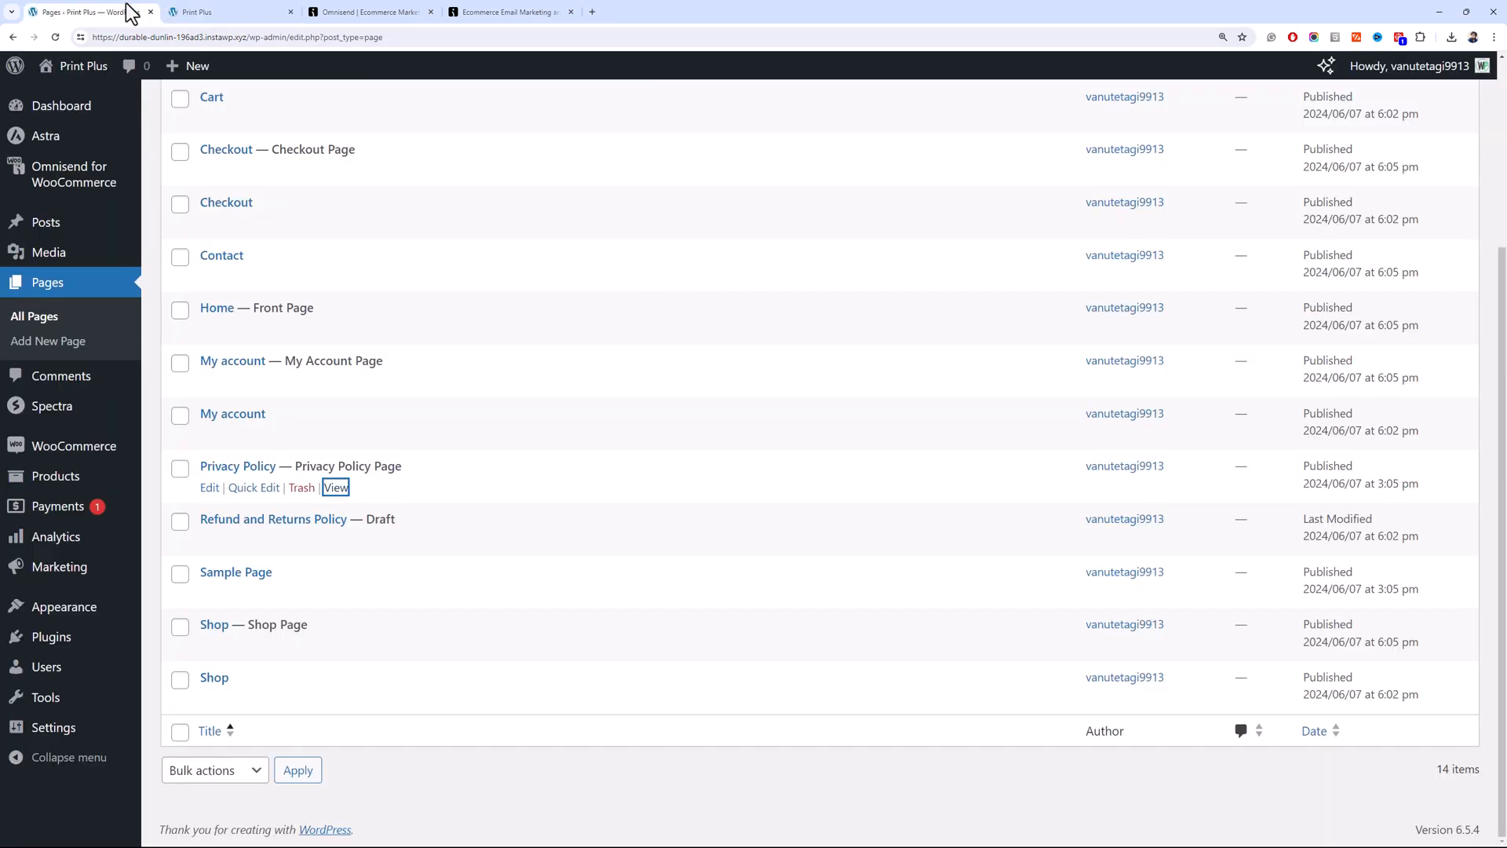
pyautogui.click(179, 11)
pyautogui.click(992, 264)
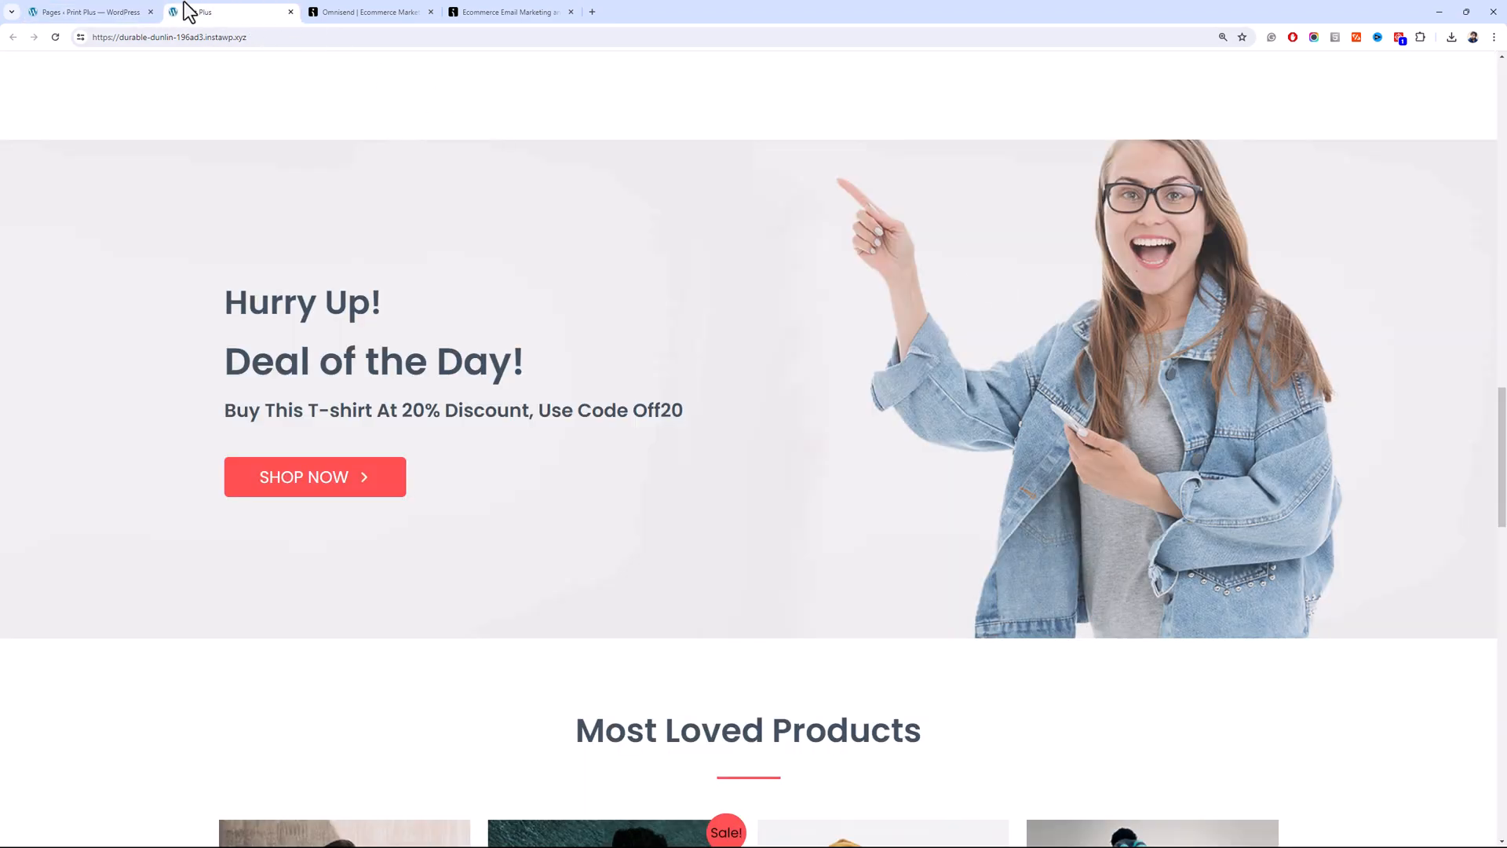
# Open the Omnisend for WooCommerce settings in the WordPress admin to review the checkout opt-in options
pyautogui.click(125, 12)
pyautogui.scroll(4, 110, 329)
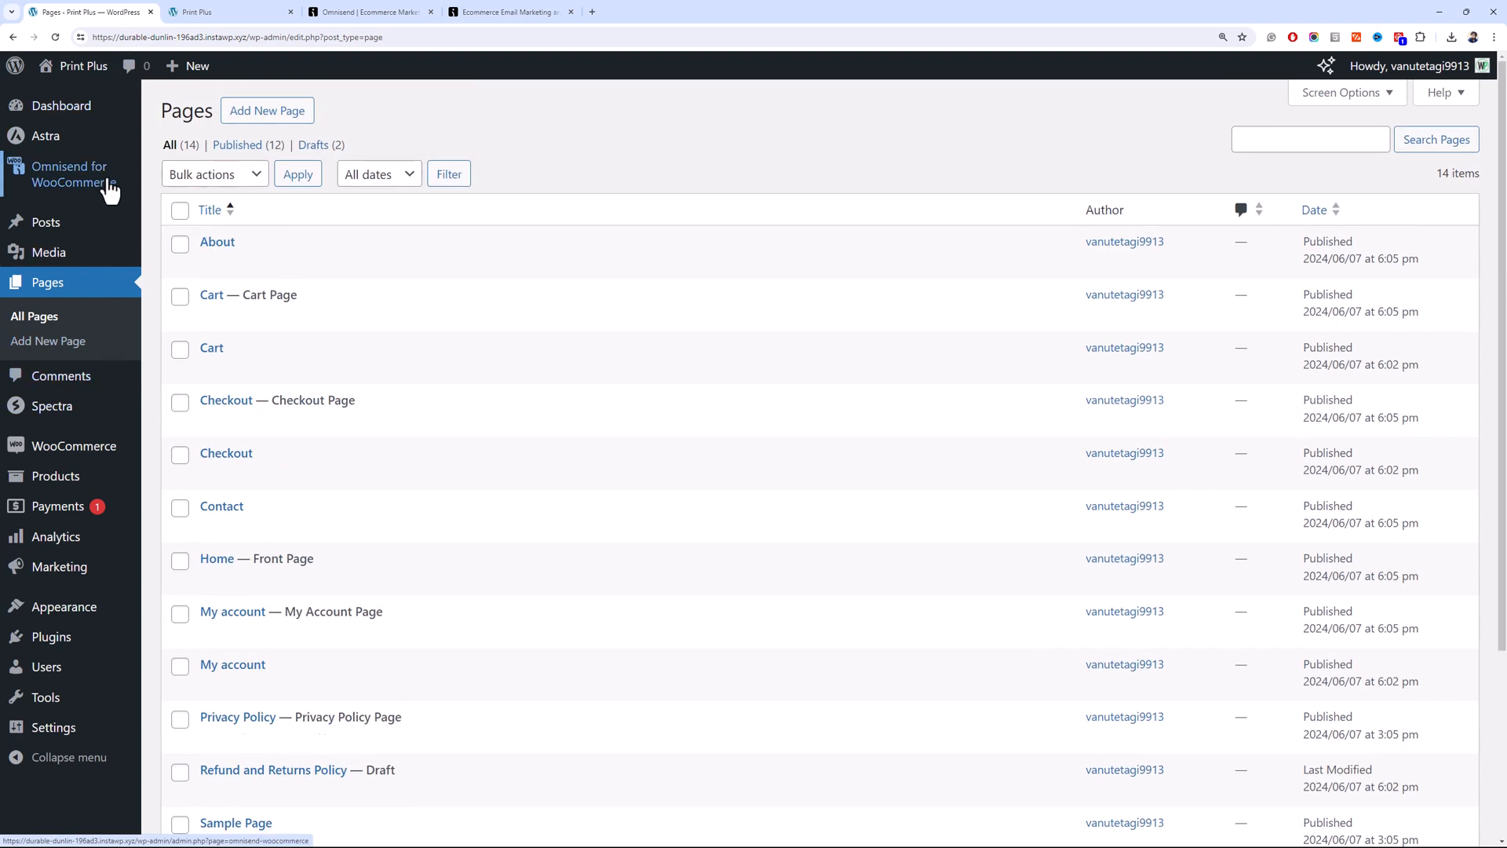
pyautogui.click(139, 179)
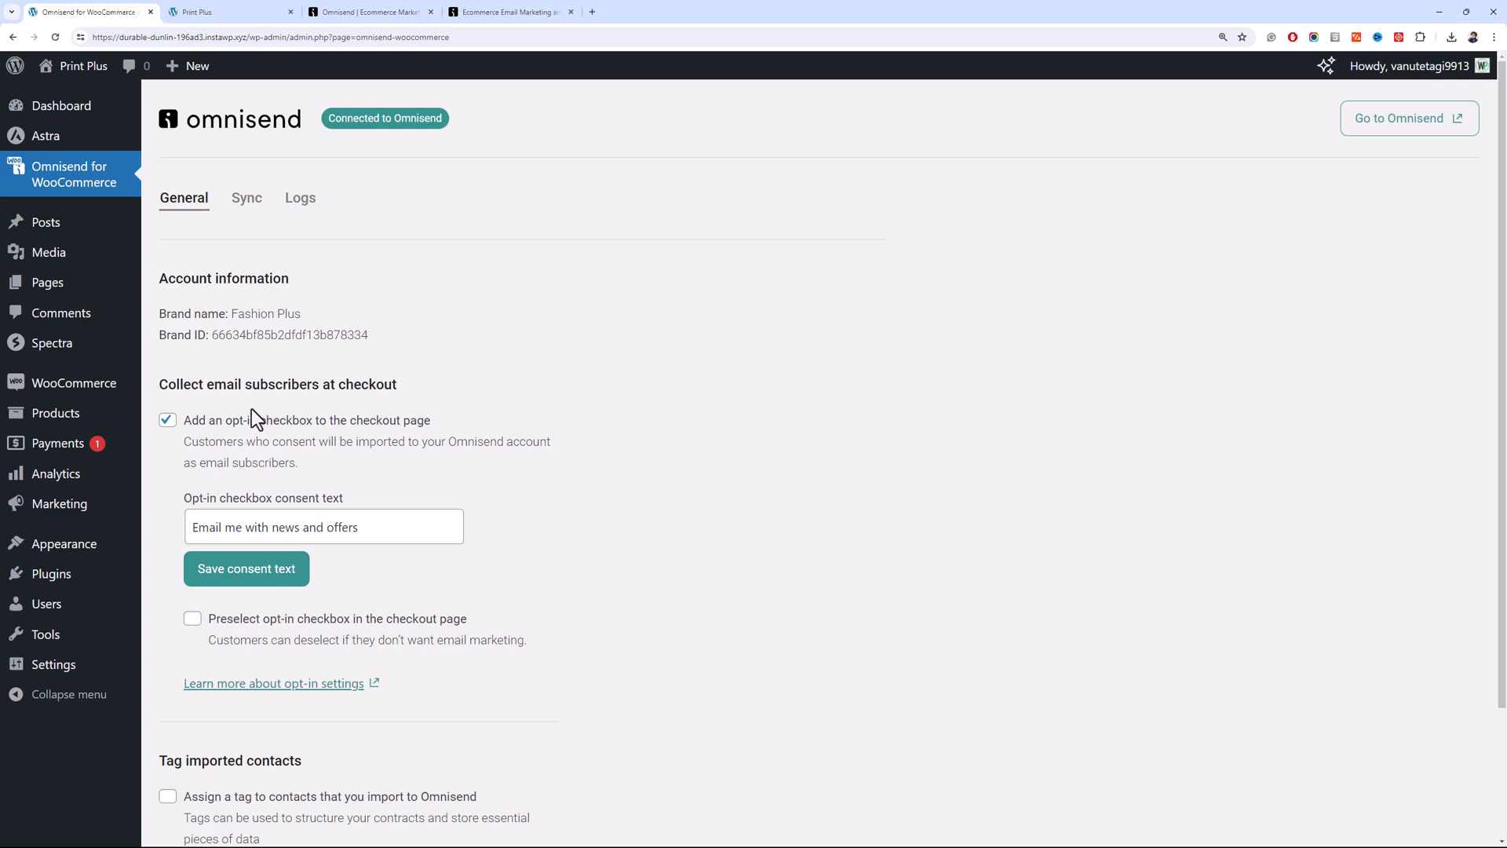
# On the Print Plus storefront, add one Father's Day Coffee Mug to the cart and examine the email opt-in on the checkout page
pyautogui.click(205, 12)
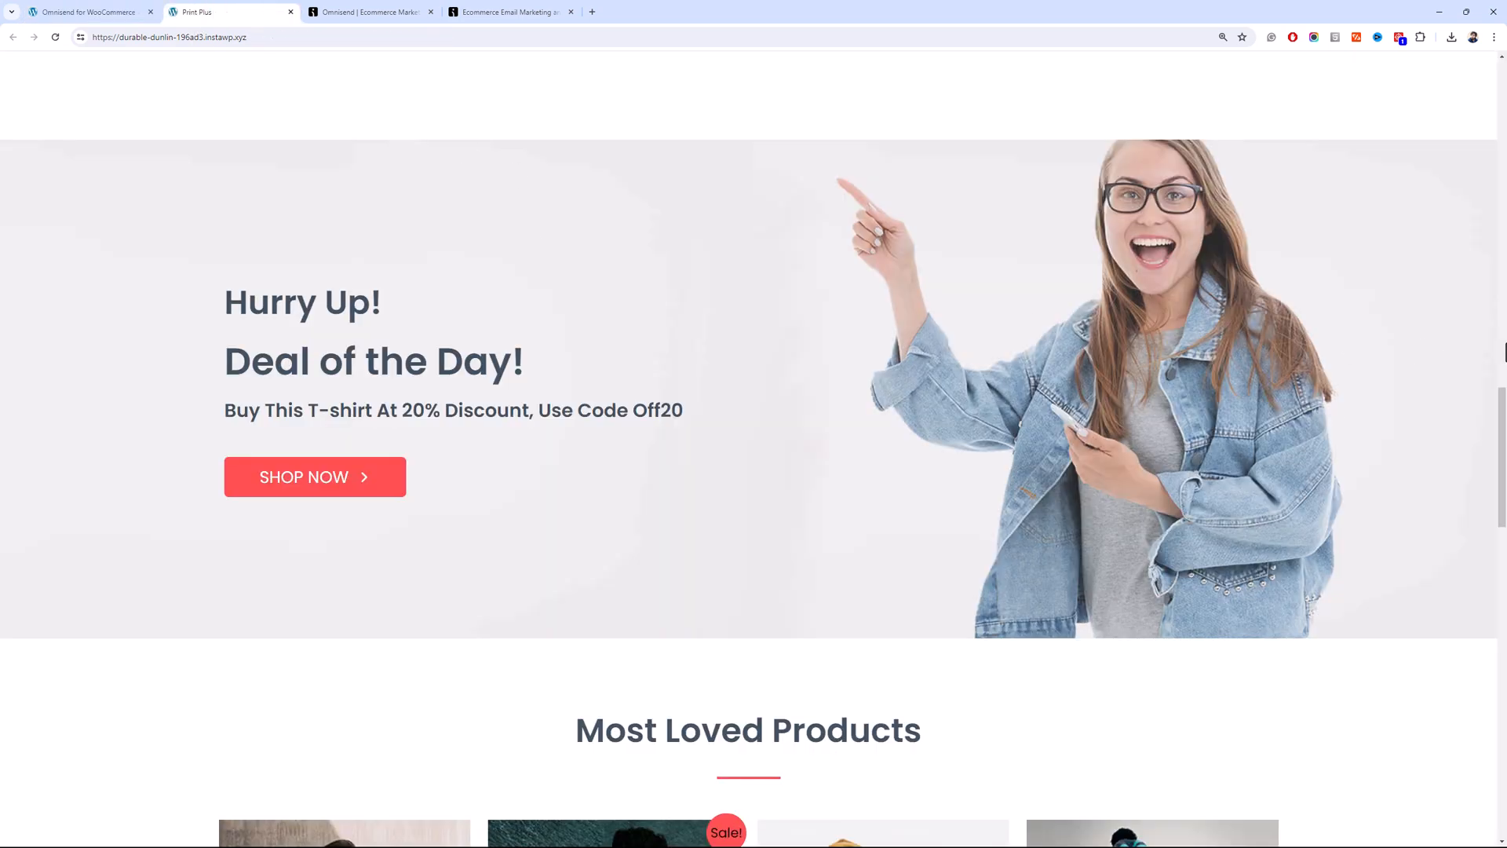
pyautogui.scroll(15, 558, 208)
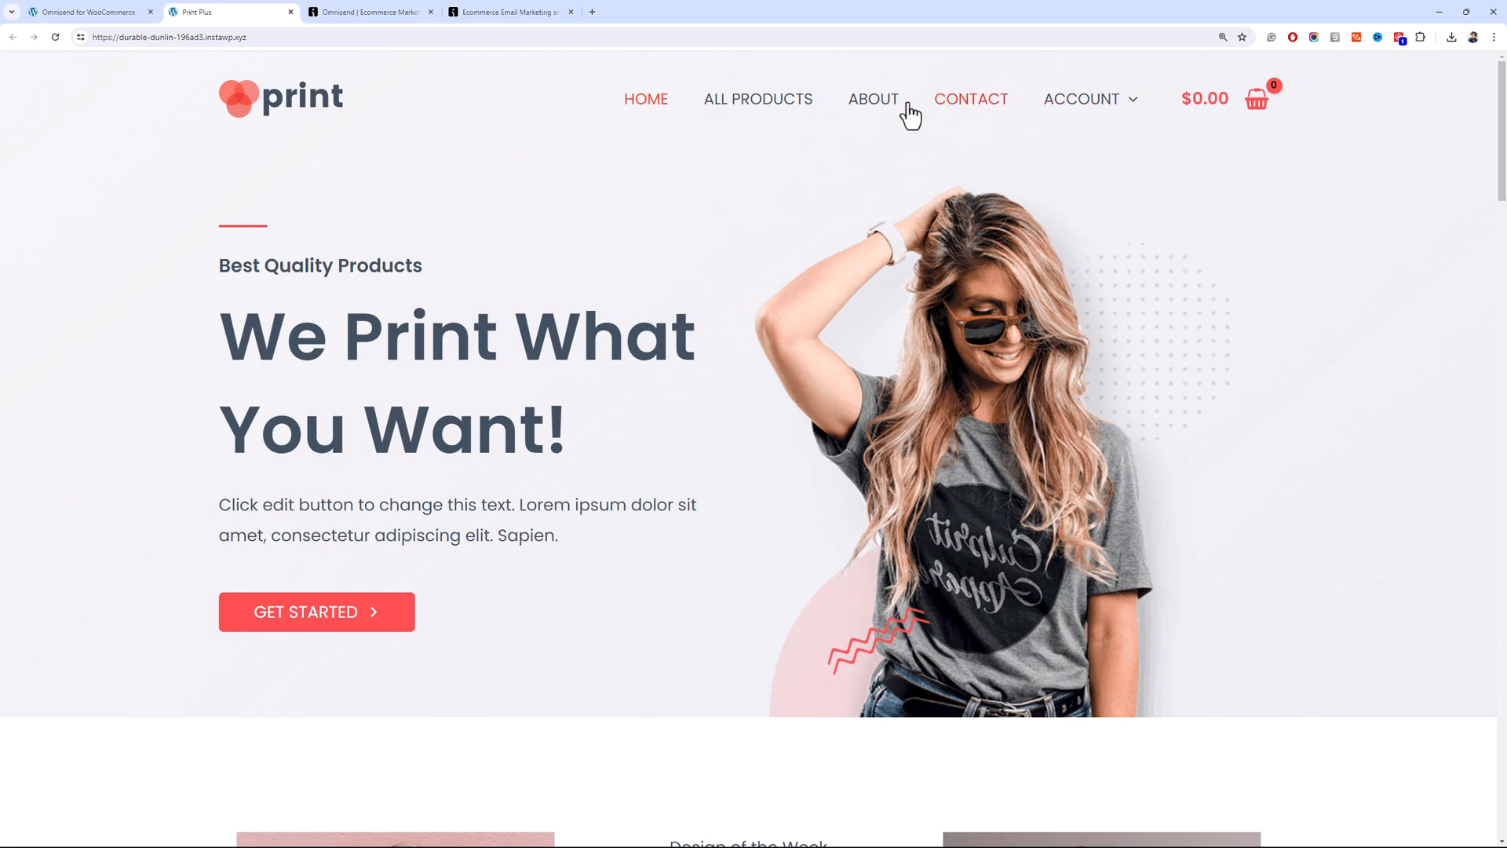
pyautogui.scroll(-9, 229, 542)
pyautogui.scroll(-13, 225, 541)
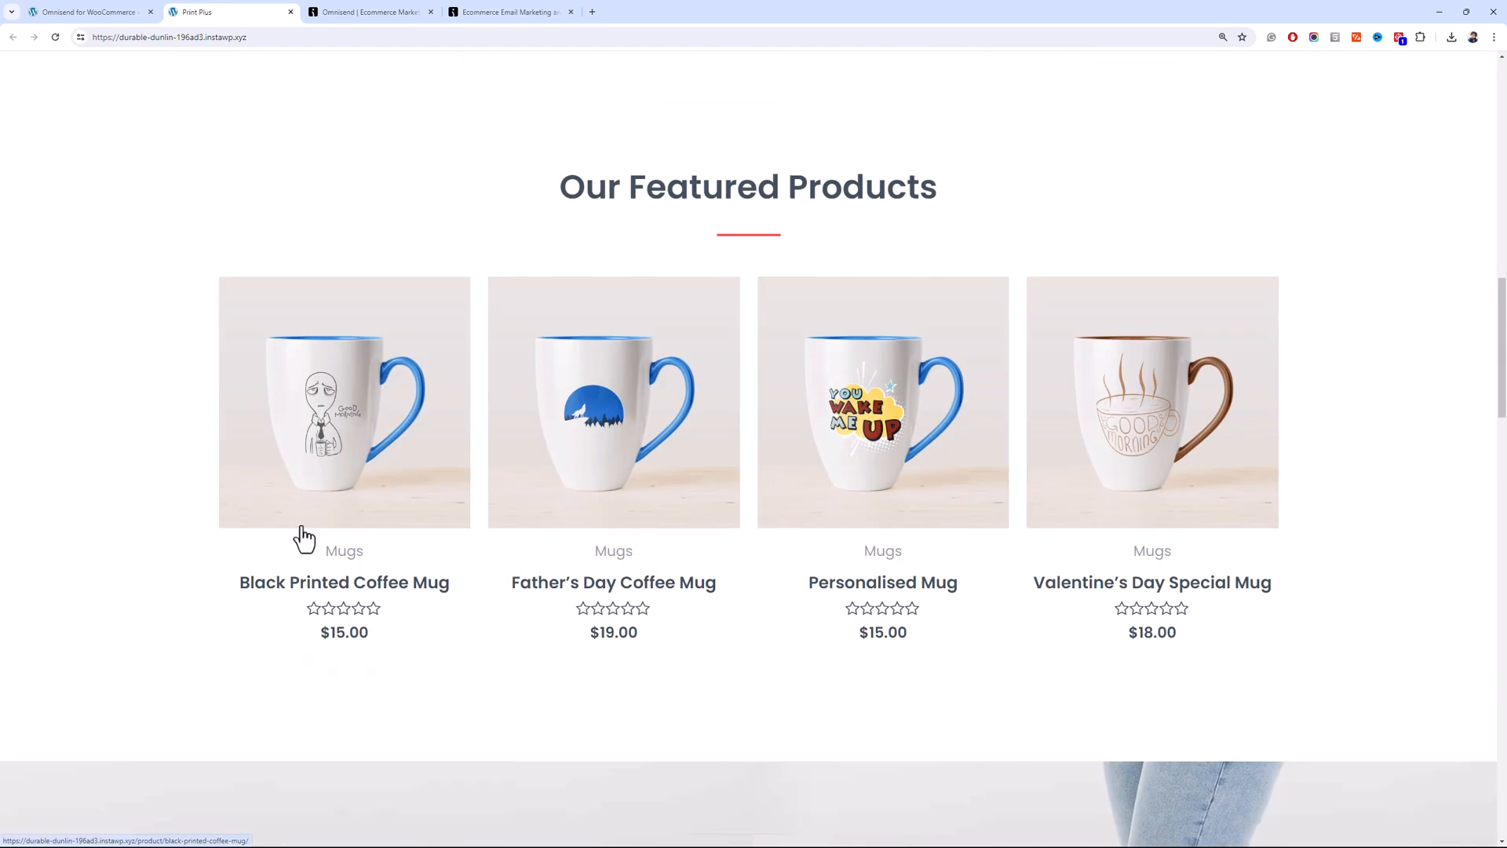
pyautogui.scroll(9, 464, 357)
pyautogui.click(607, 484)
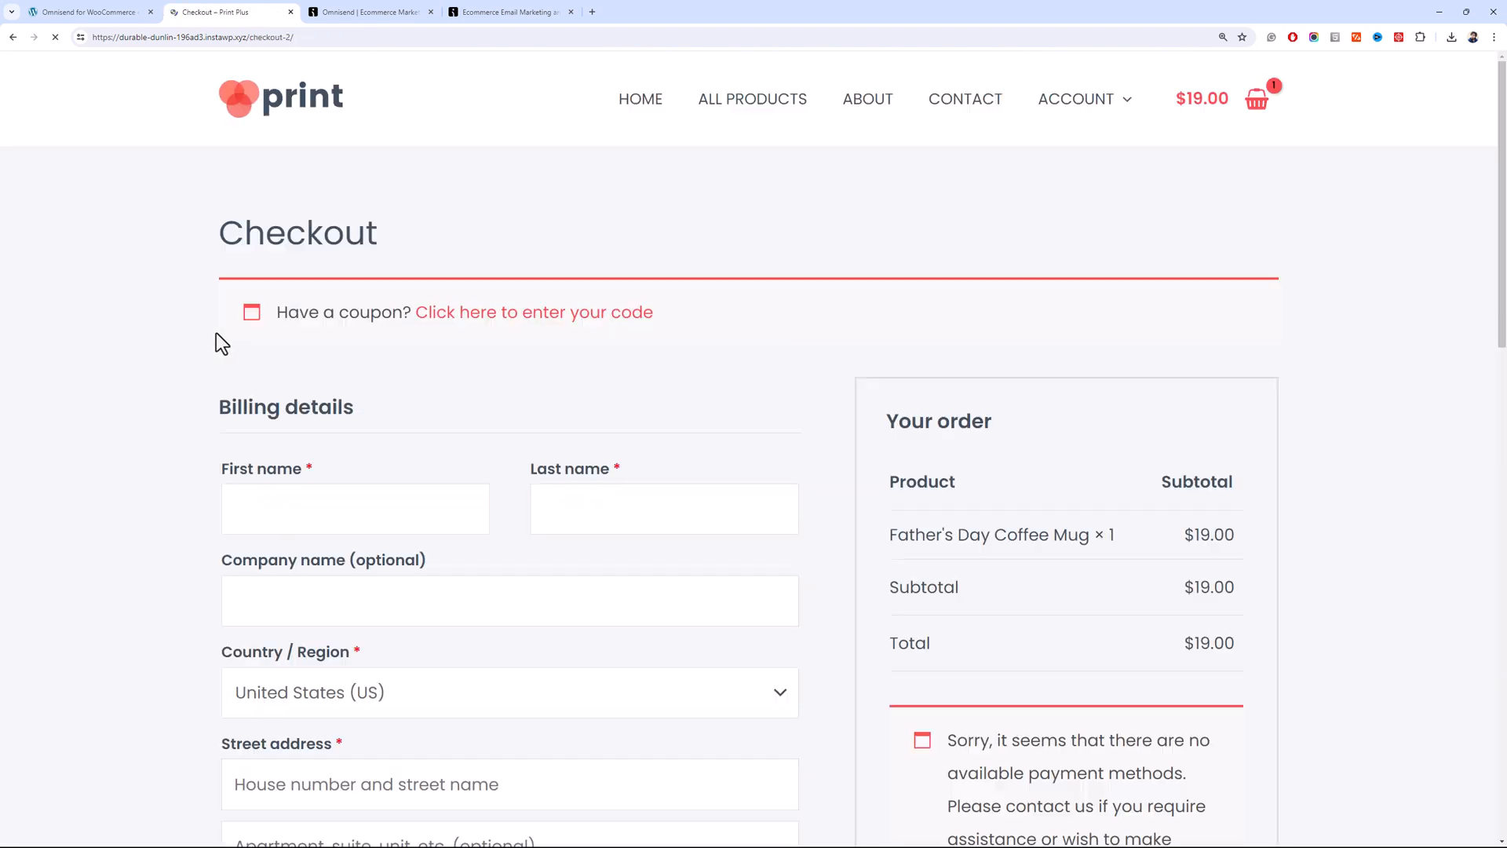
pyautogui.scroll(-3, 1504, 355)
pyautogui.scroll(-10, 1504, 355)
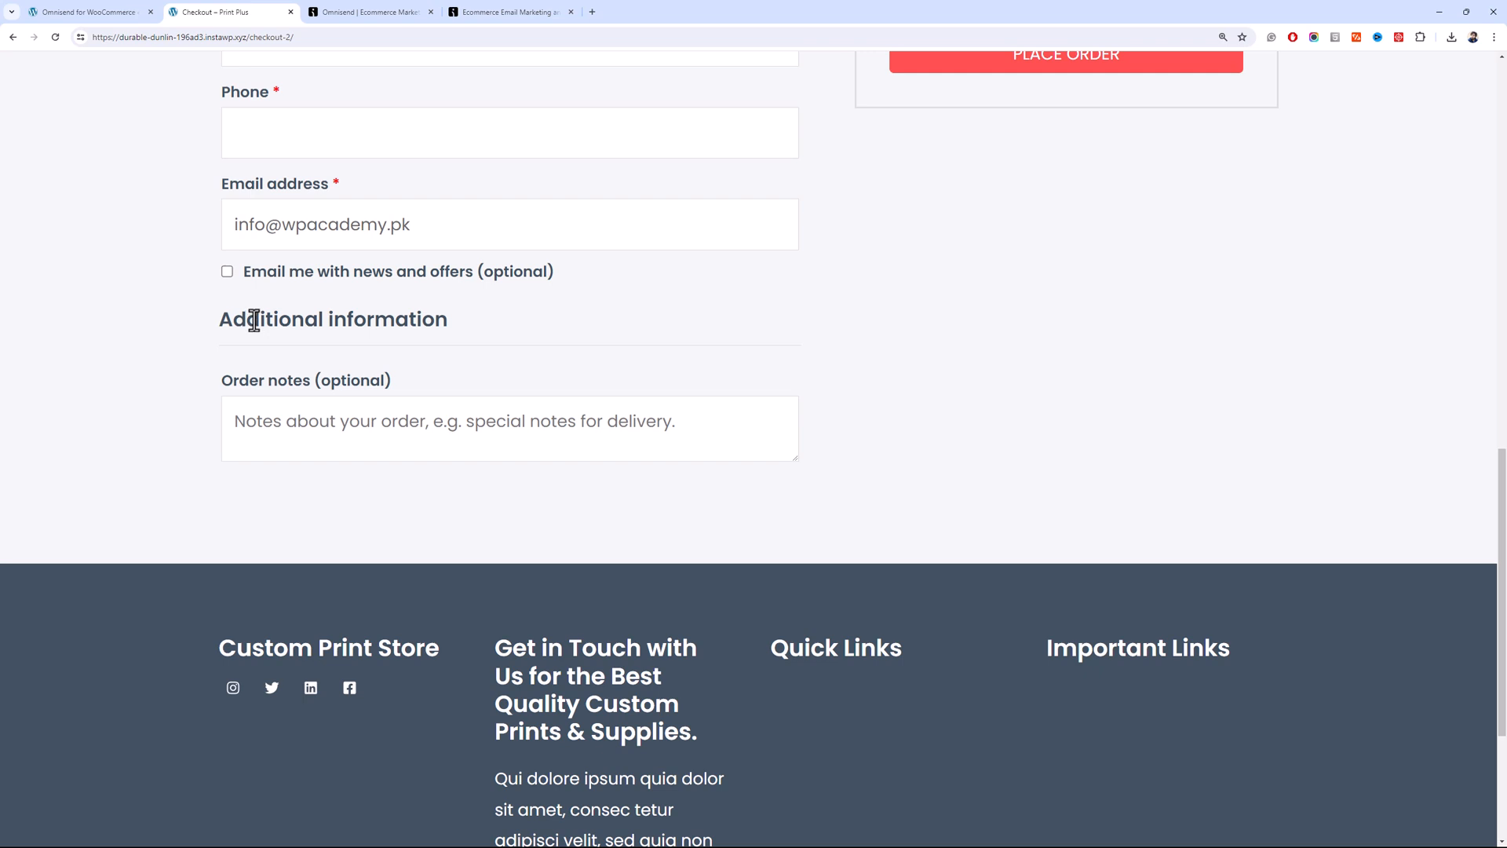
# Enable preselecting the opt-in checkbox on the checkout page in the Omnisend plugin settings and return to the store's checkout
pyautogui.click(124, 12)
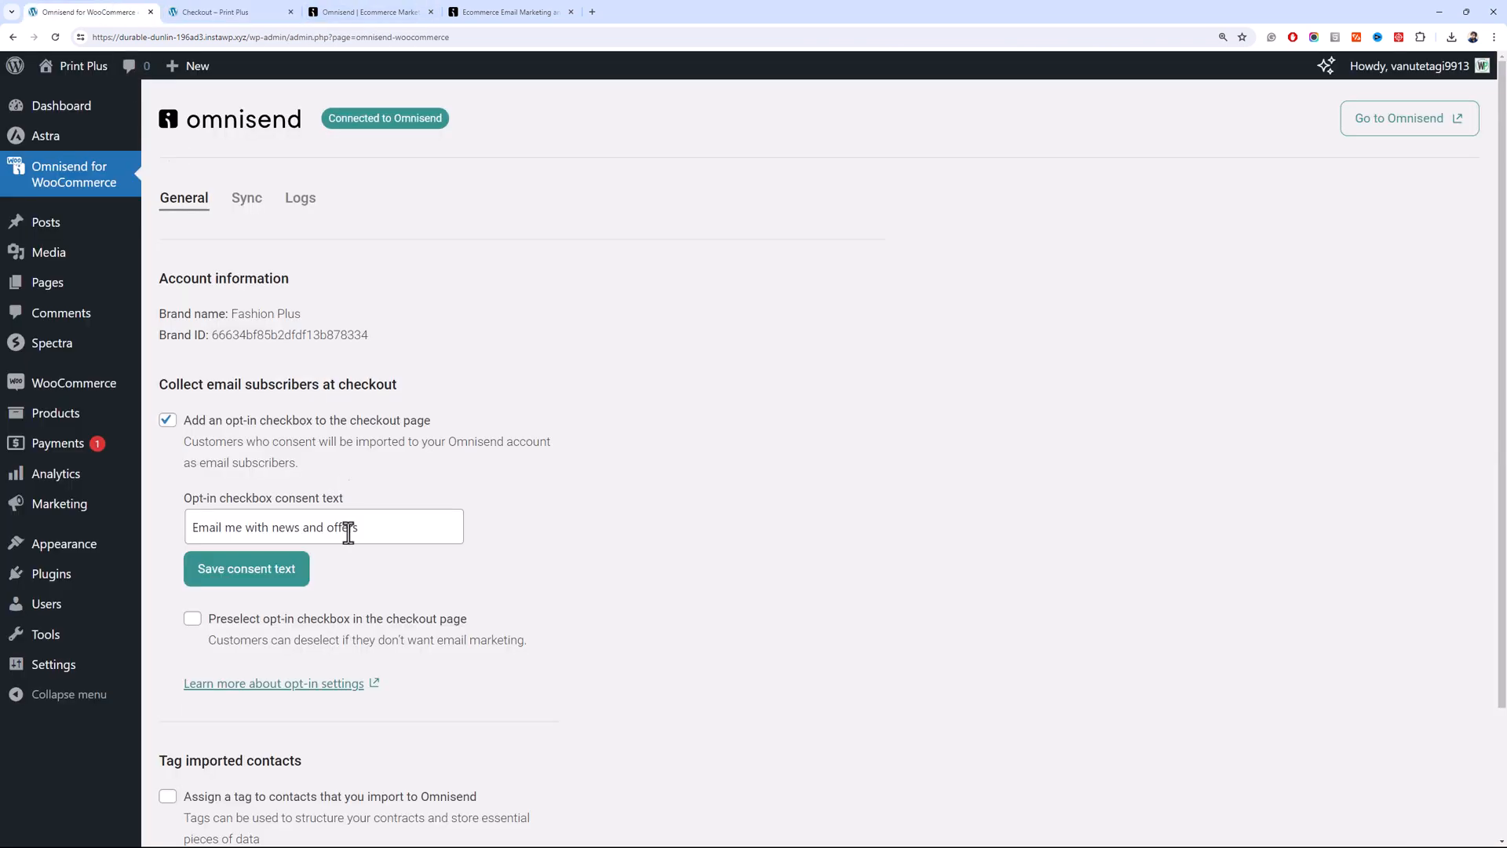
pyautogui.click(193, 619)
pyautogui.scroll(-2, 371, 327)
pyautogui.click(267, 12)
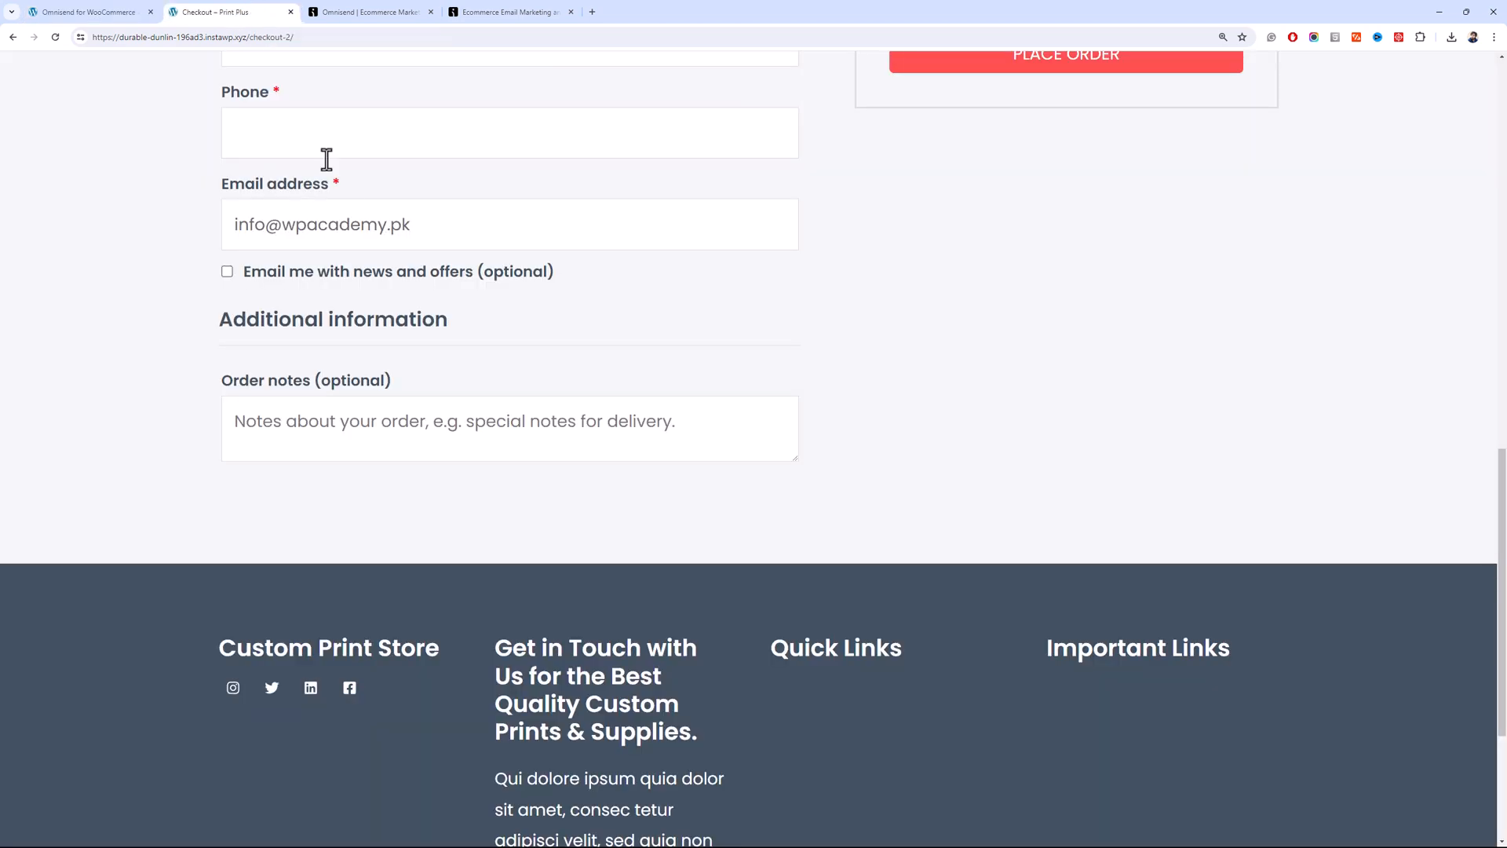
# Reload the store's checkout page to check the preselected email opt-in checkbox
pyautogui.press('F5')
pyautogui.moveTo(1502, 581); pyautogui.dragTo(1504, 188)
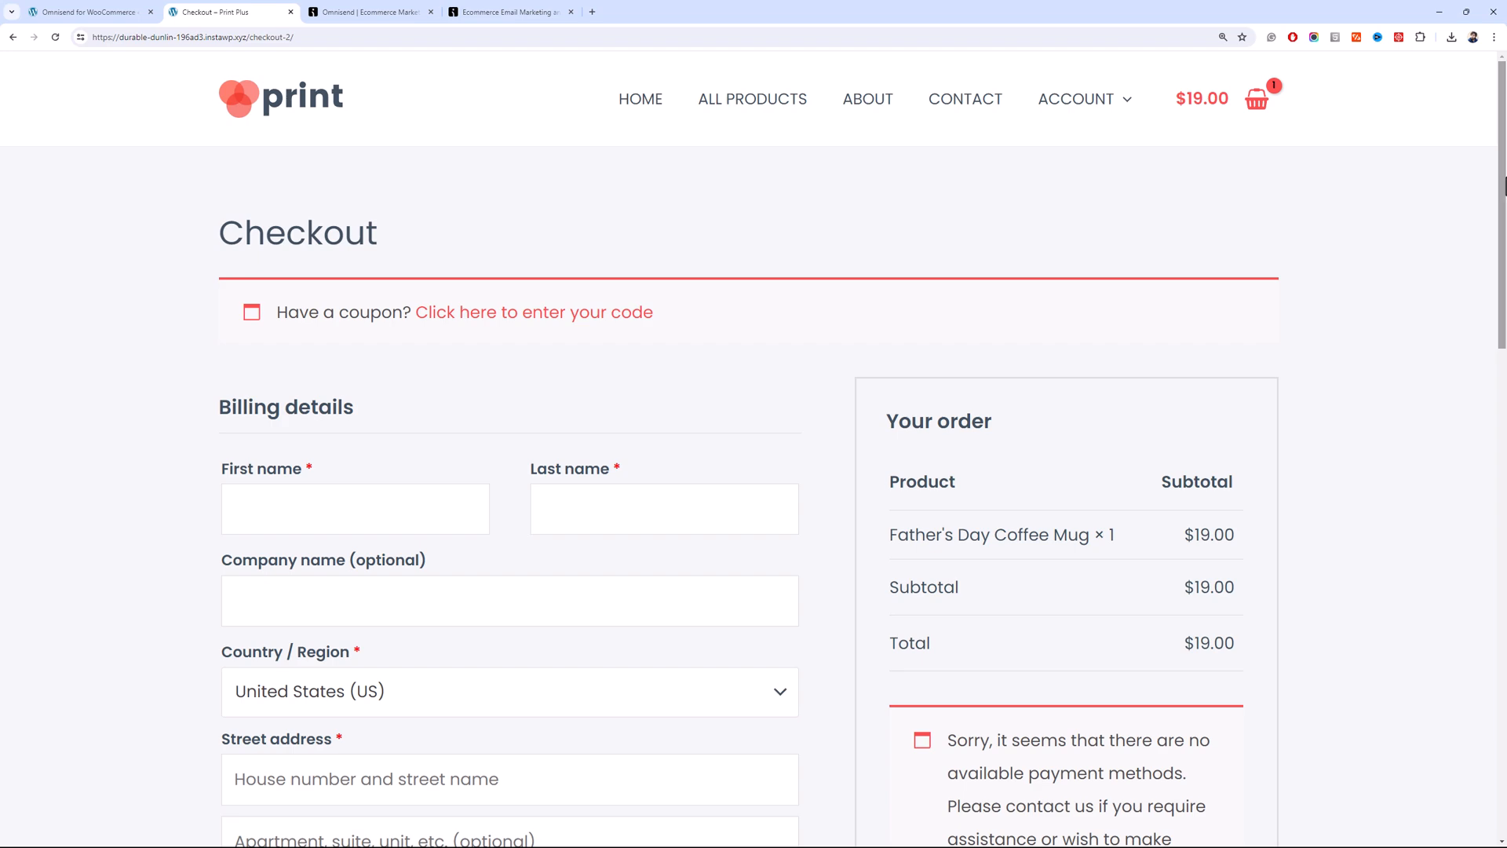
pyautogui.click(119, 12)
# In Omnisend, create and start the Welcome workflow using only emails, and show the workflow list
pyautogui.click(376, 12)
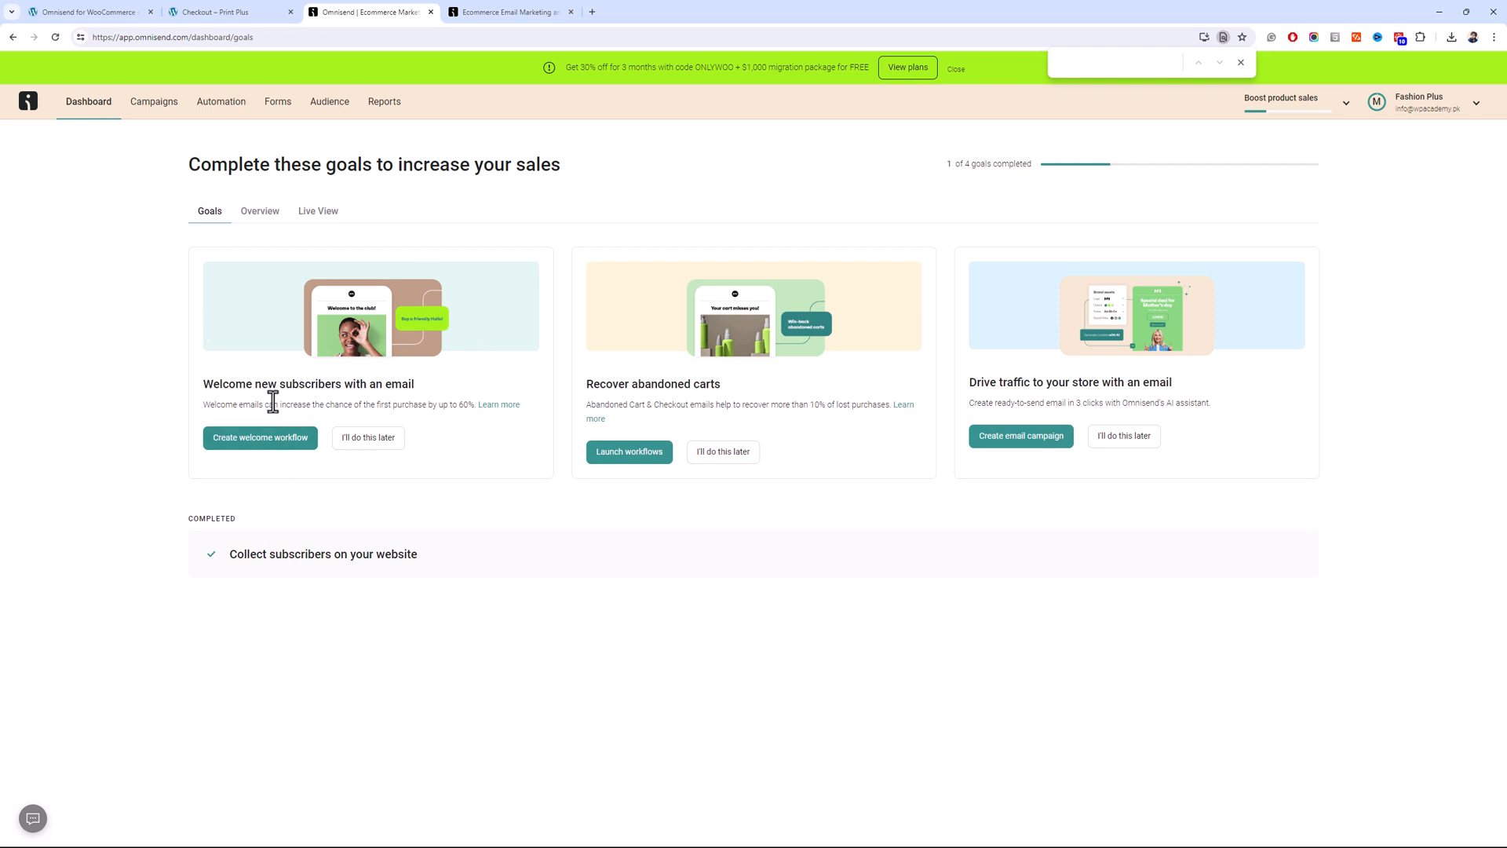
pyautogui.click(243, 438)
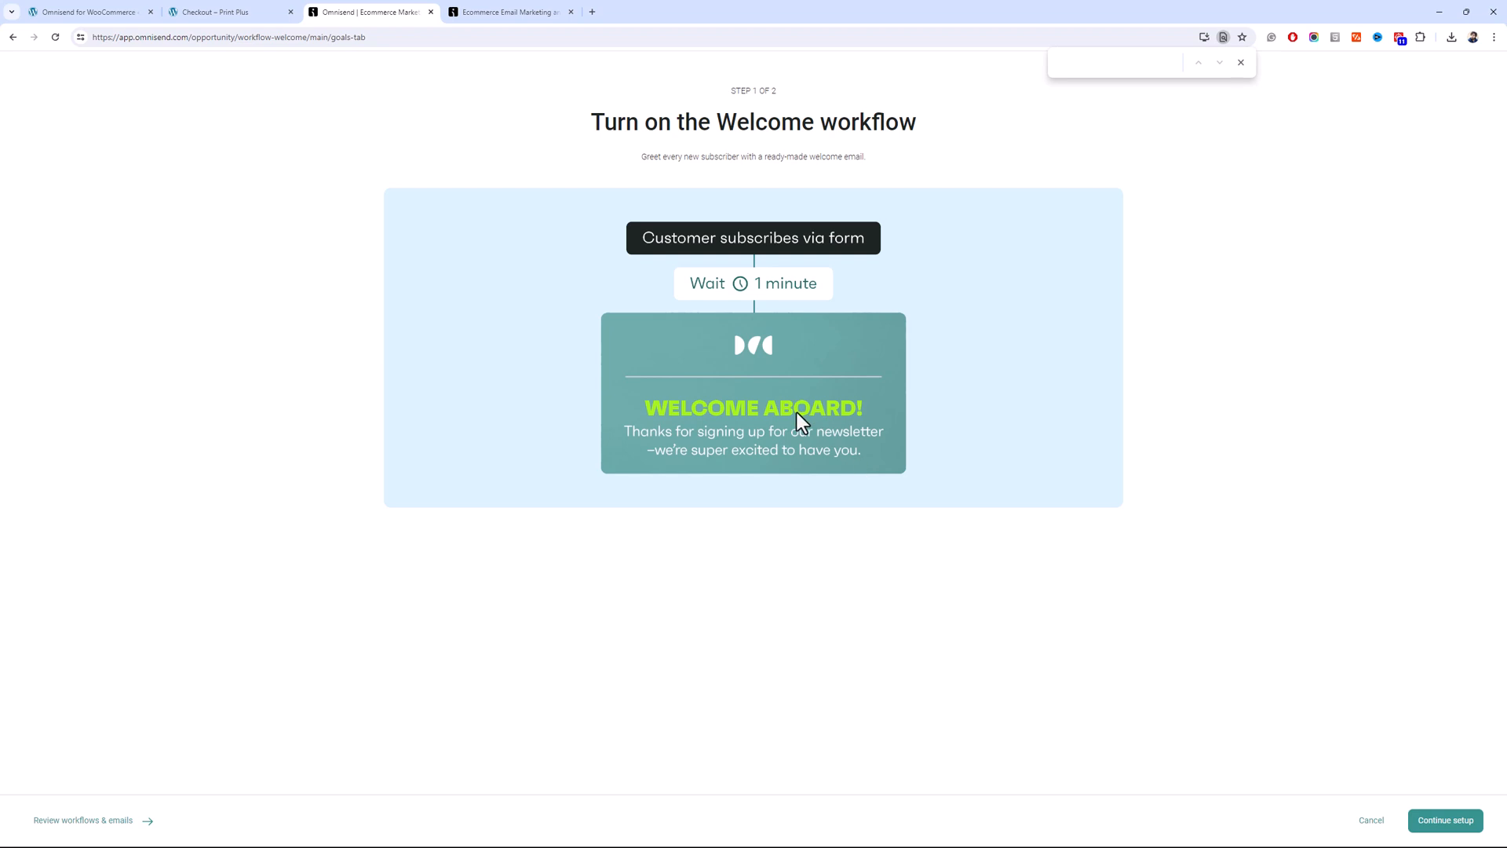
pyautogui.click(1447, 823)
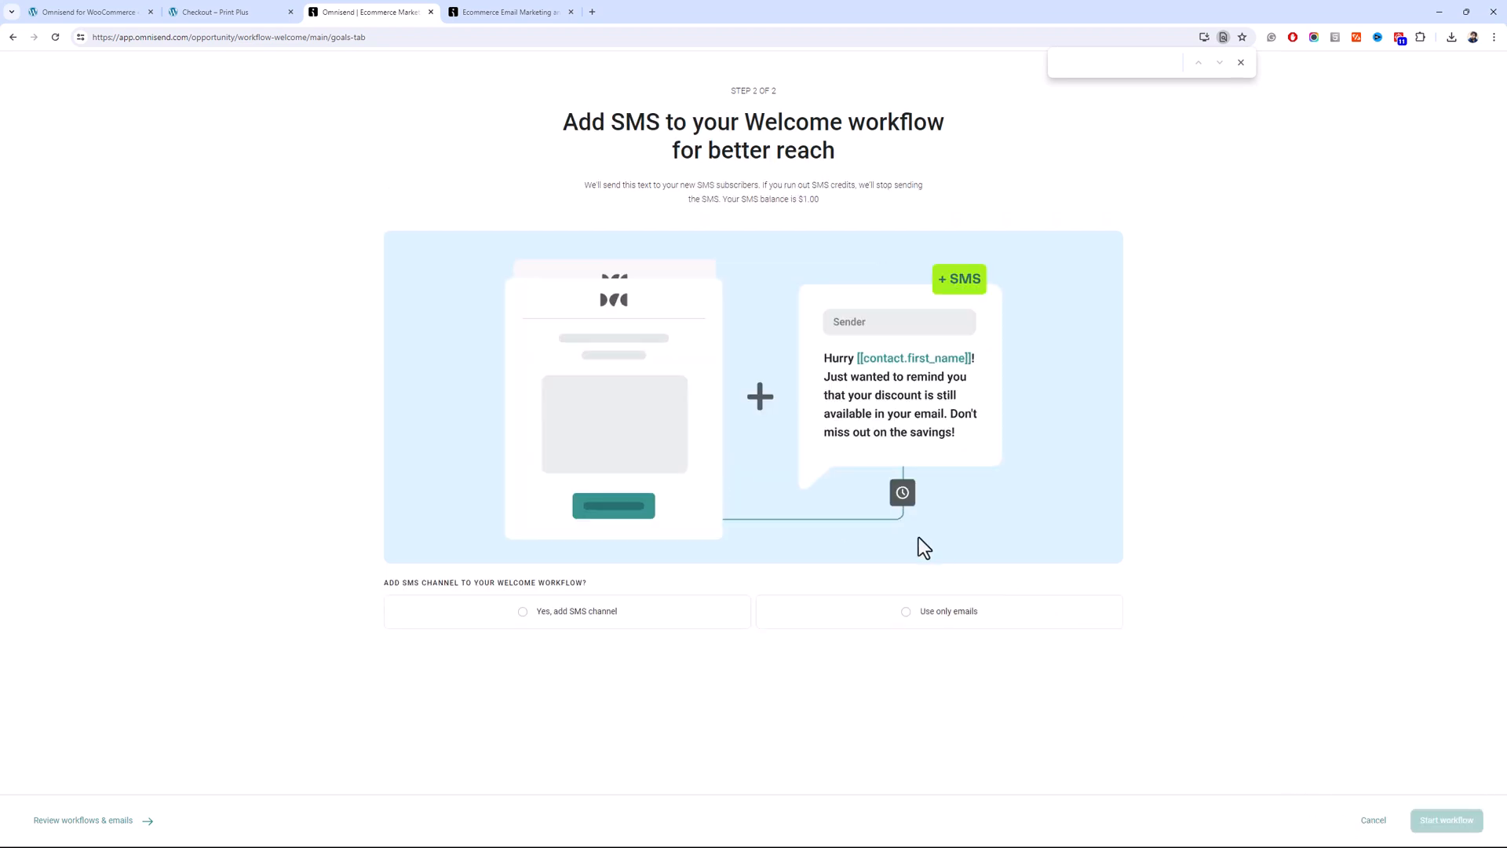
pyautogui.click(905, 620)
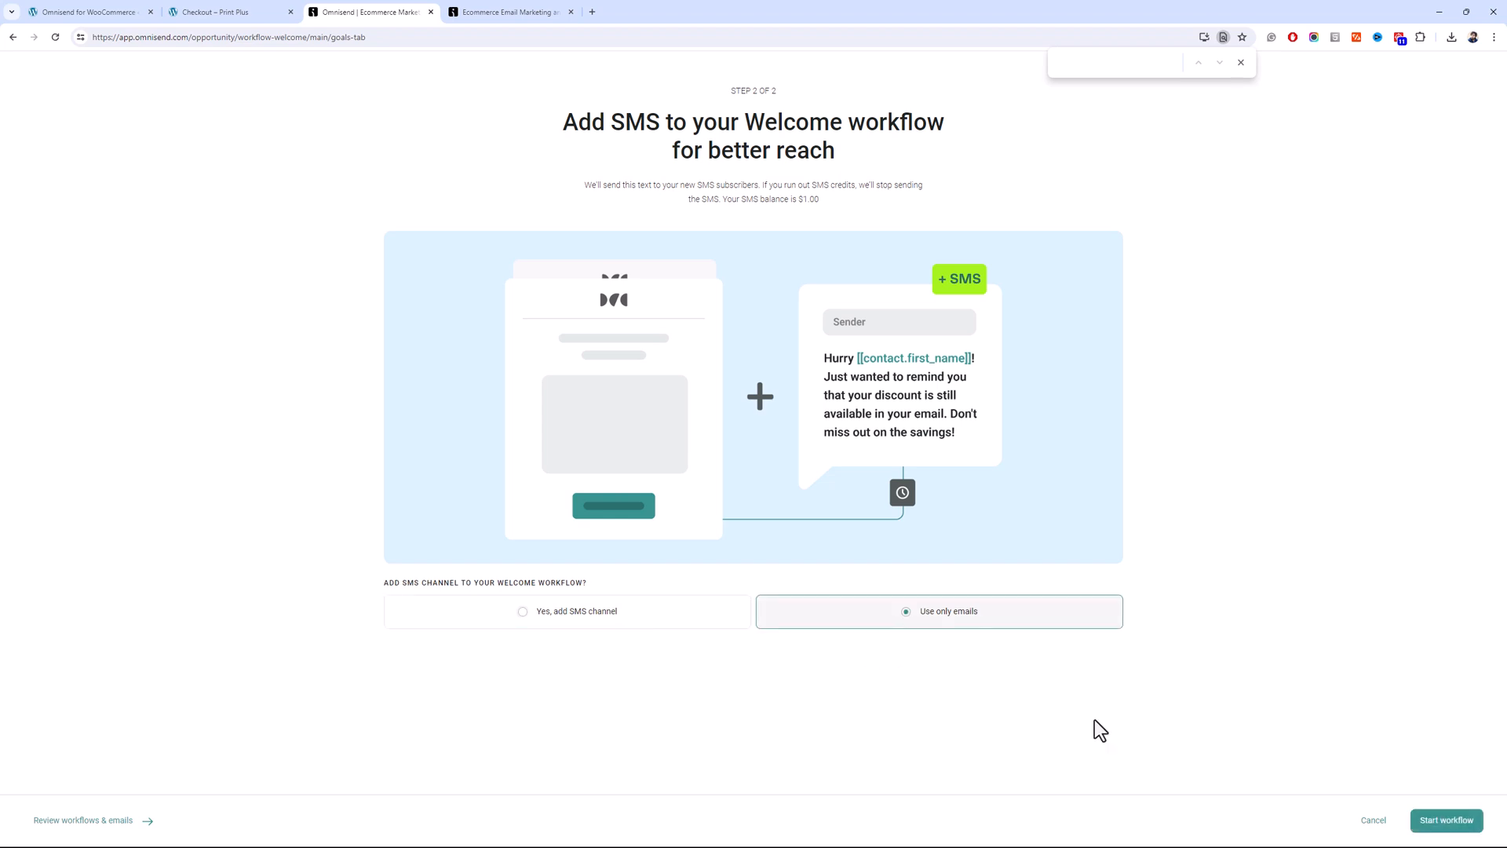
pyautogui.click(1422, 820)
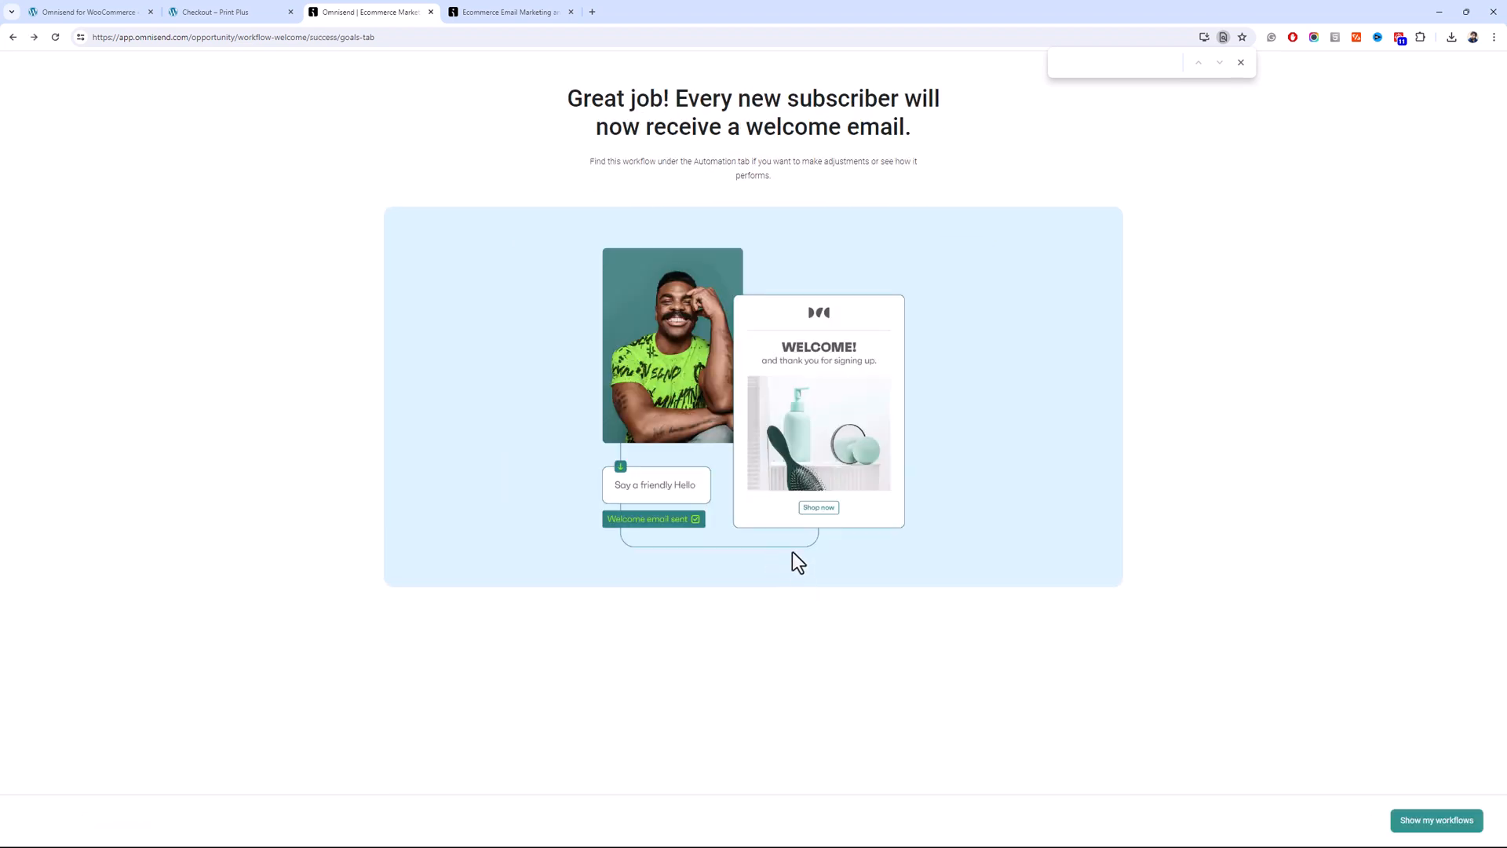
pyautogui.click(1415, 823)
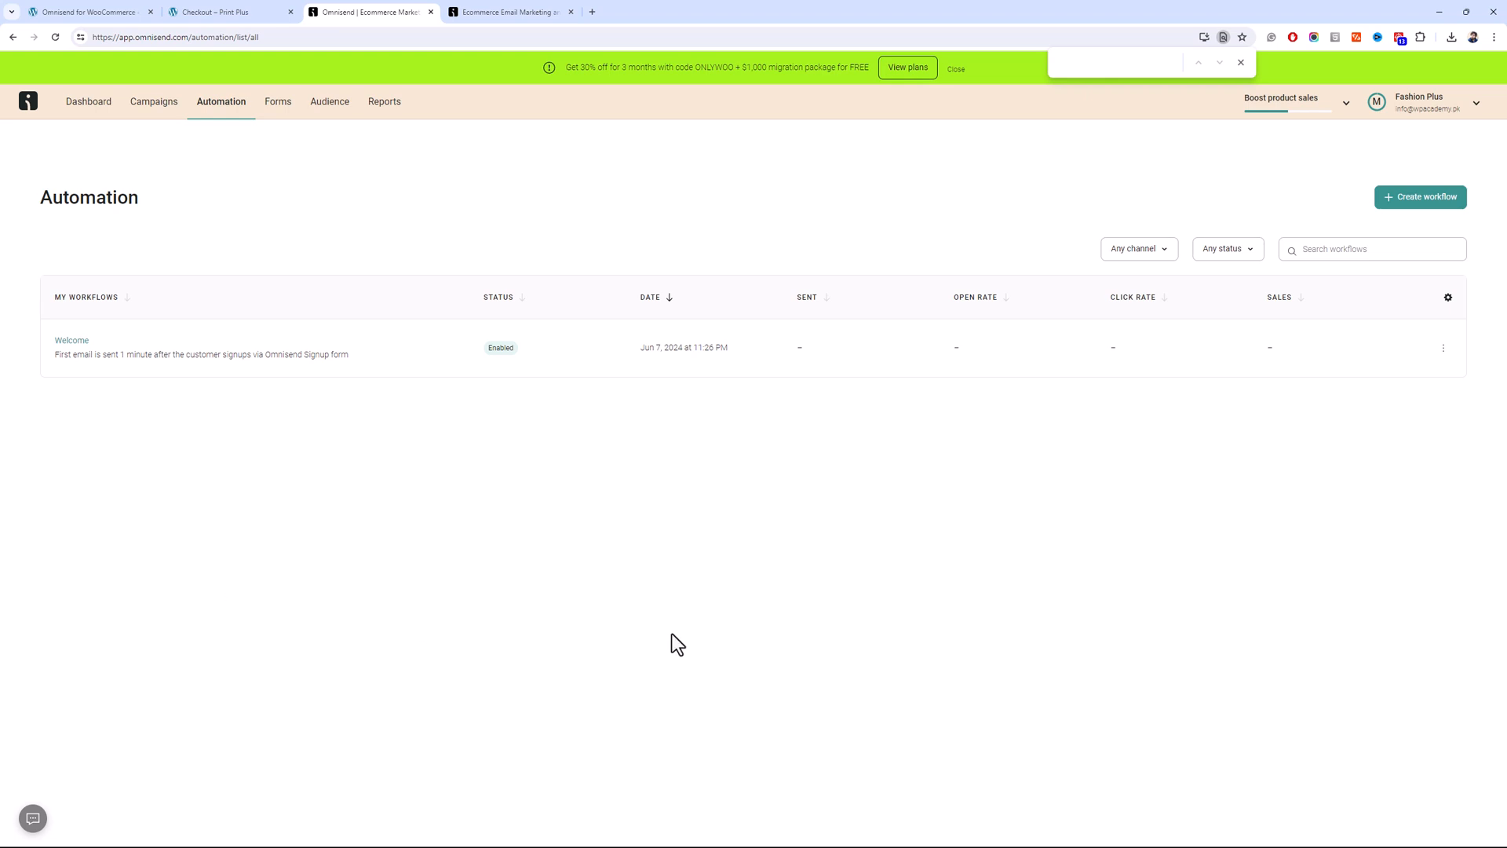
# Open the Welcome workflow and review its signup trigger, delay and welcome email settings
pyautogui.click(87, 353)
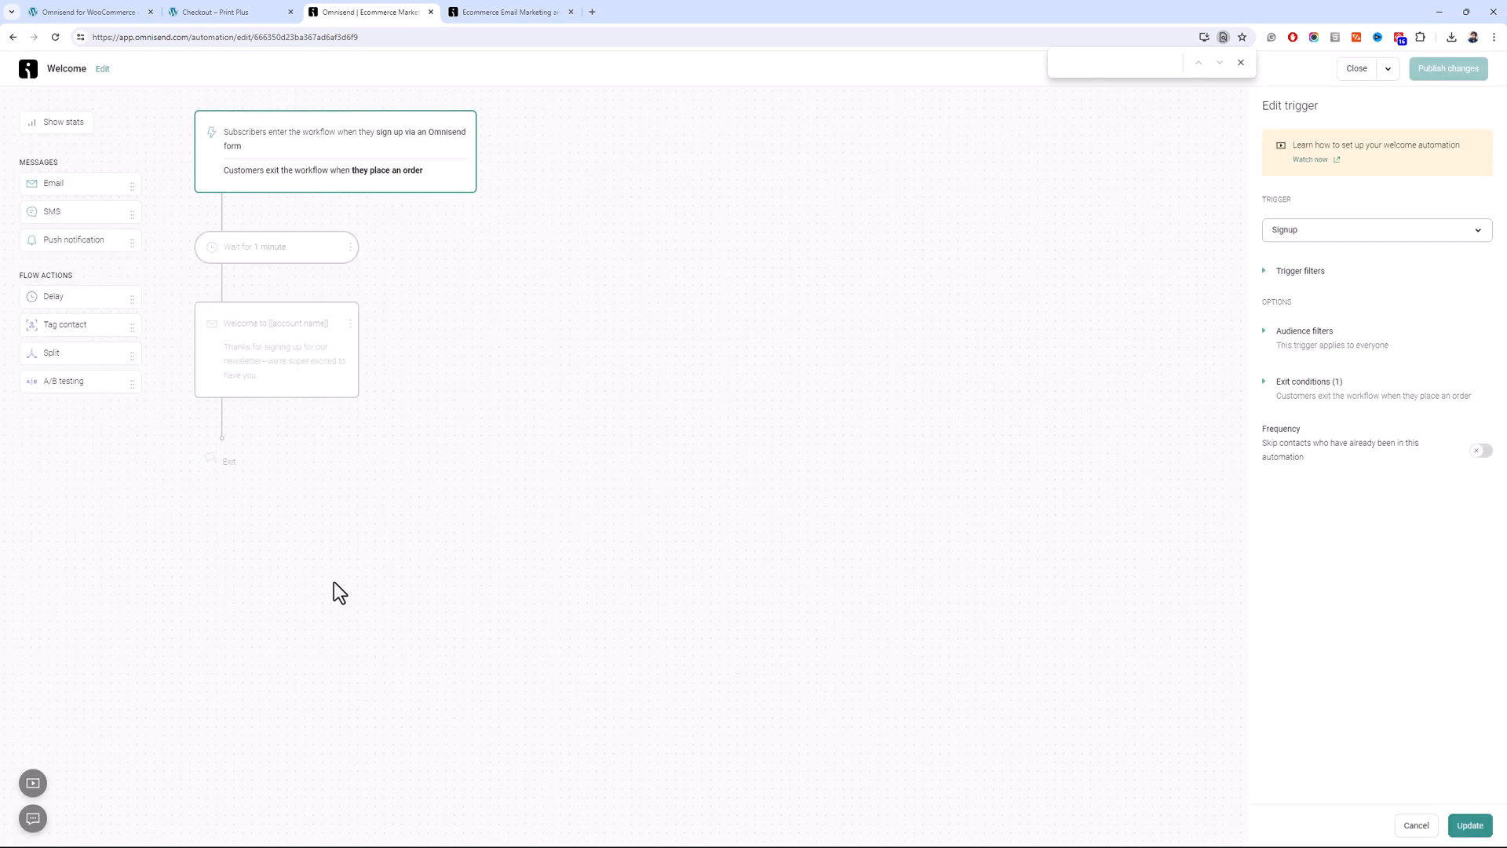
pyautogui.click(327, 248)
pyautogui.click(311, 328)
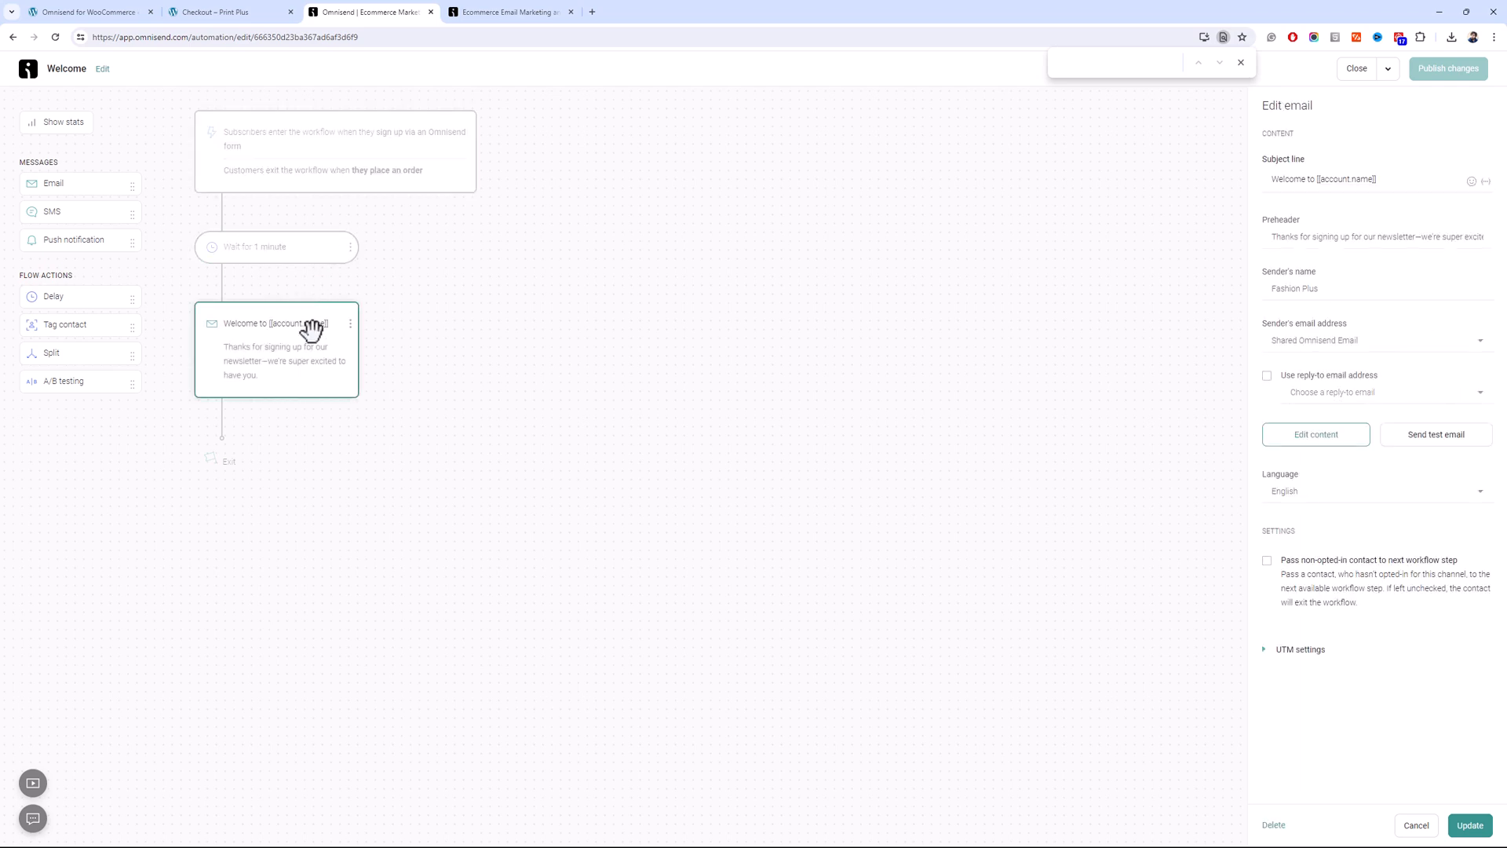
pyautogui.click(321, 166)
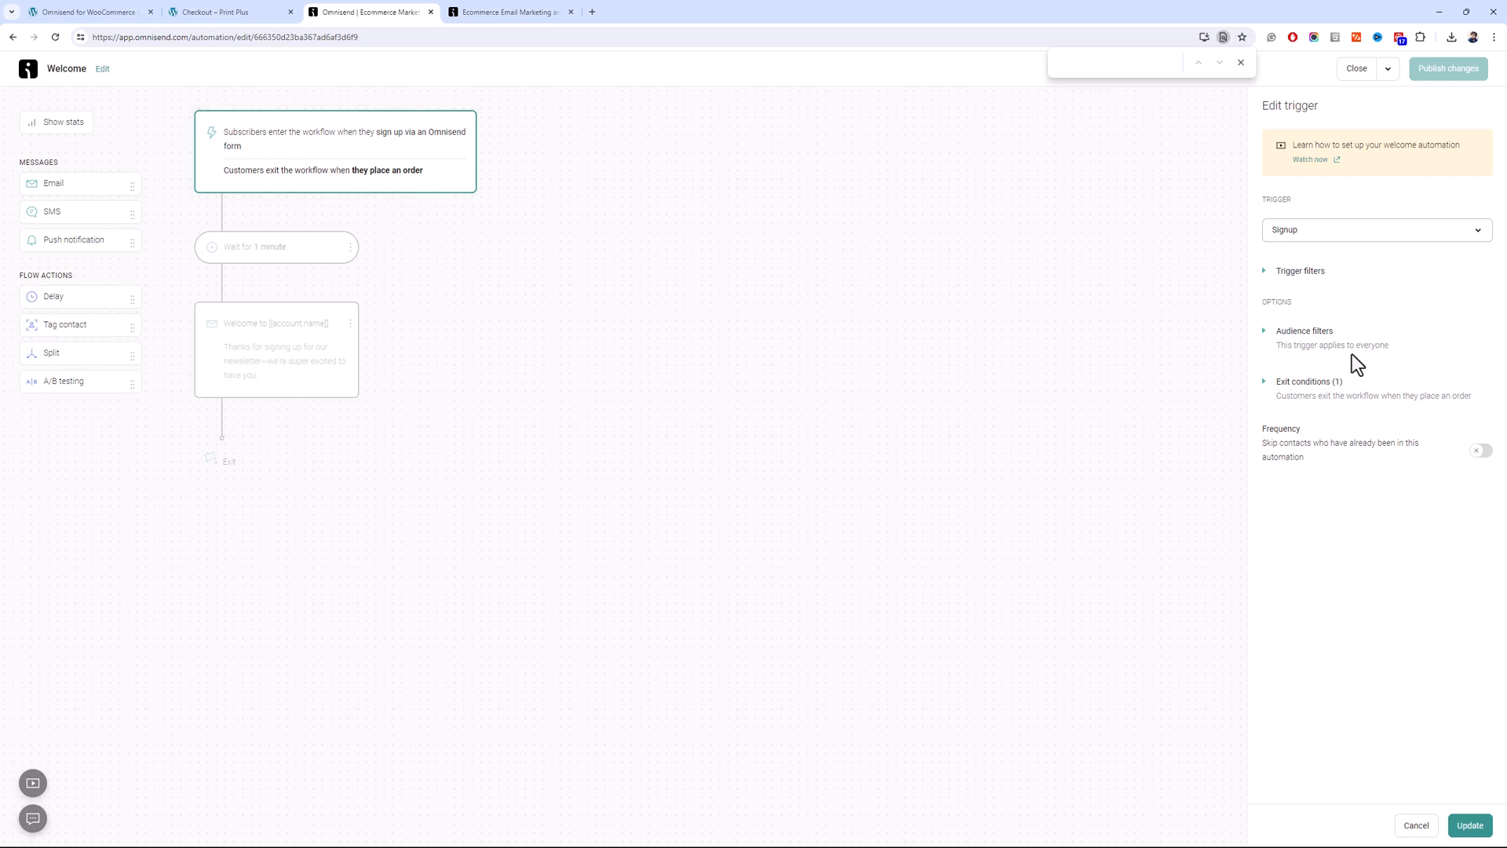
pyautogui.click(286, 329)
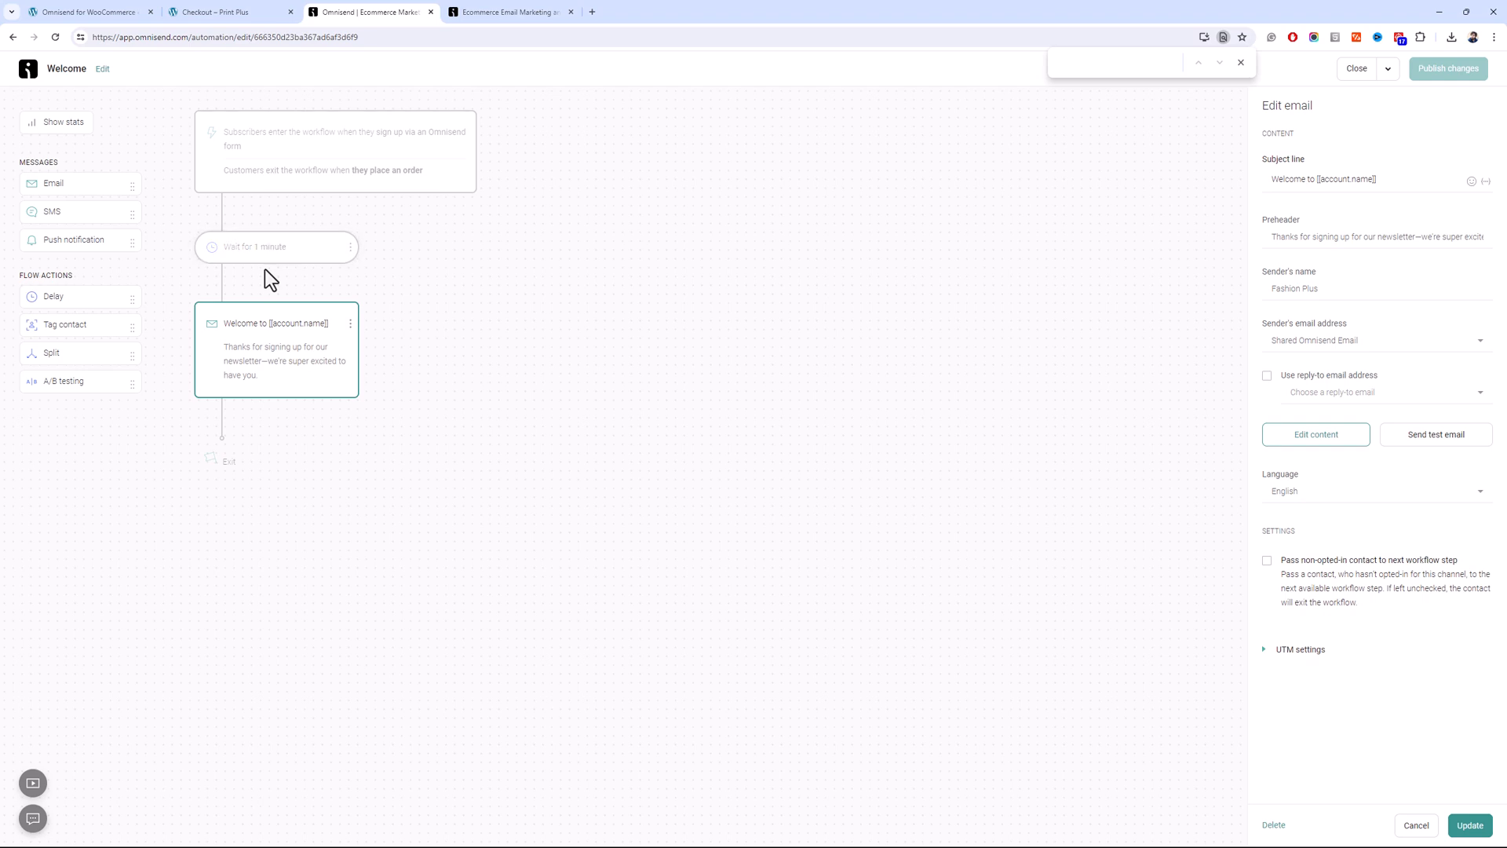
pyautogui.click(1240, 62)
pyautogui.click(1470, 825)
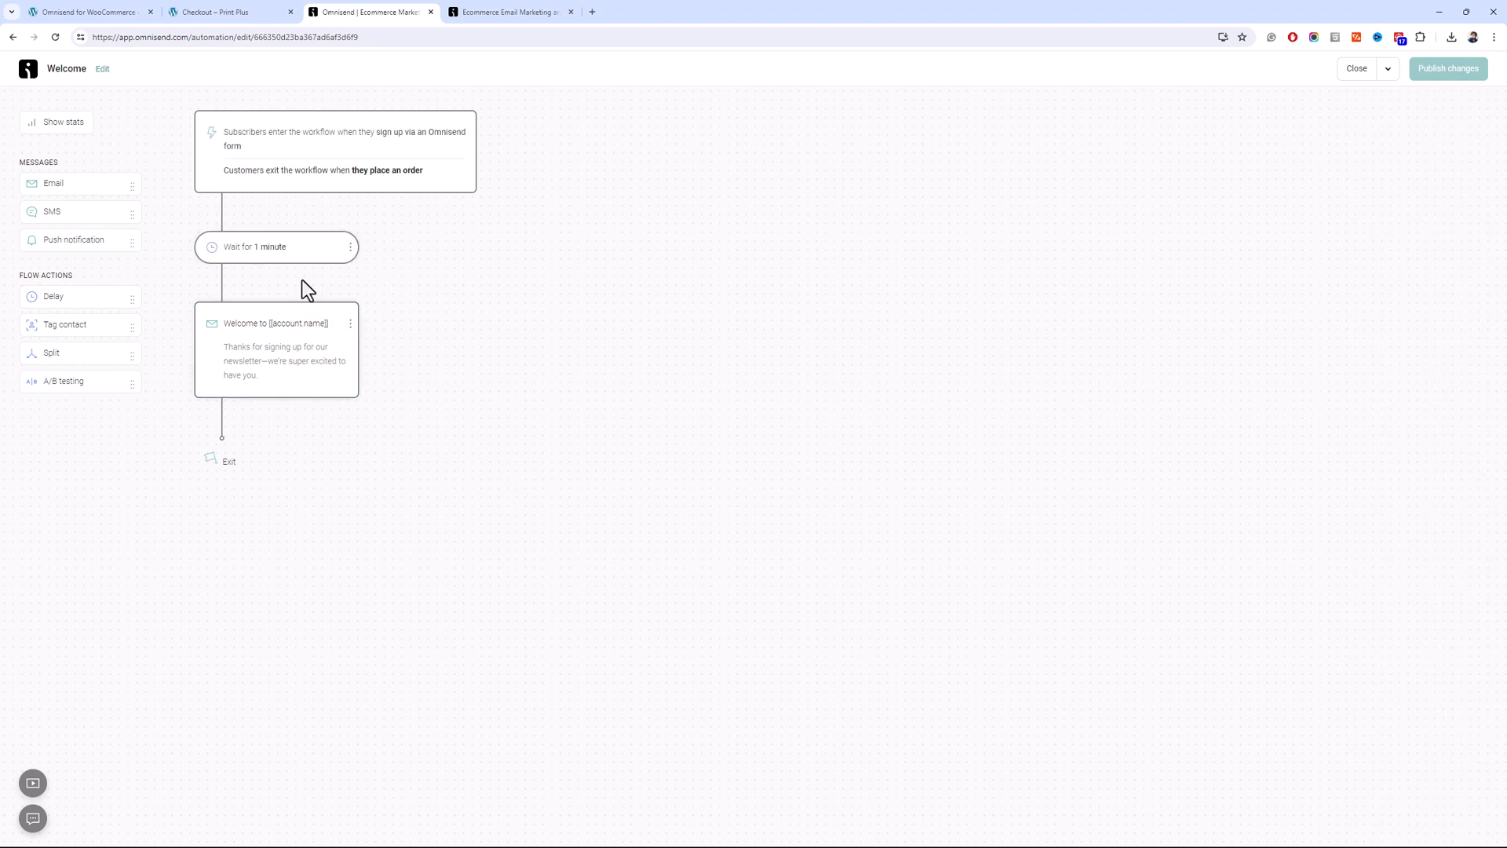
# From the dashboard goals, launch the Abandoned Cart & Checkout workflows with the SMS channel added, and show the workflow list
pyautogui.click(265, 11)
pyautogui.click(333, 11)
pyautogui.click(32, 75)
pyautogui.click(93, 110)
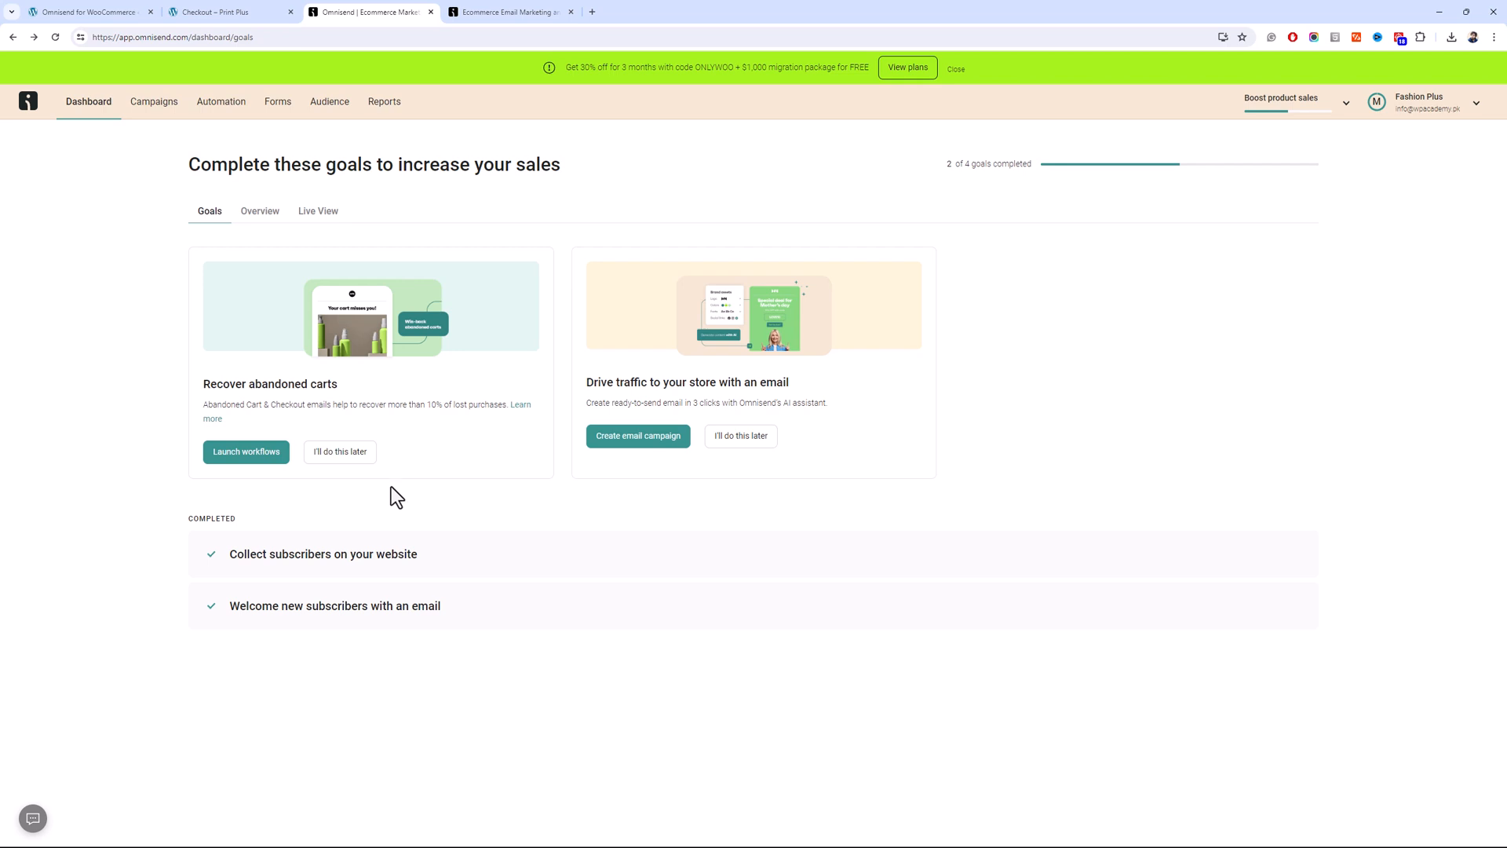
pyautogui.click(258, 454)
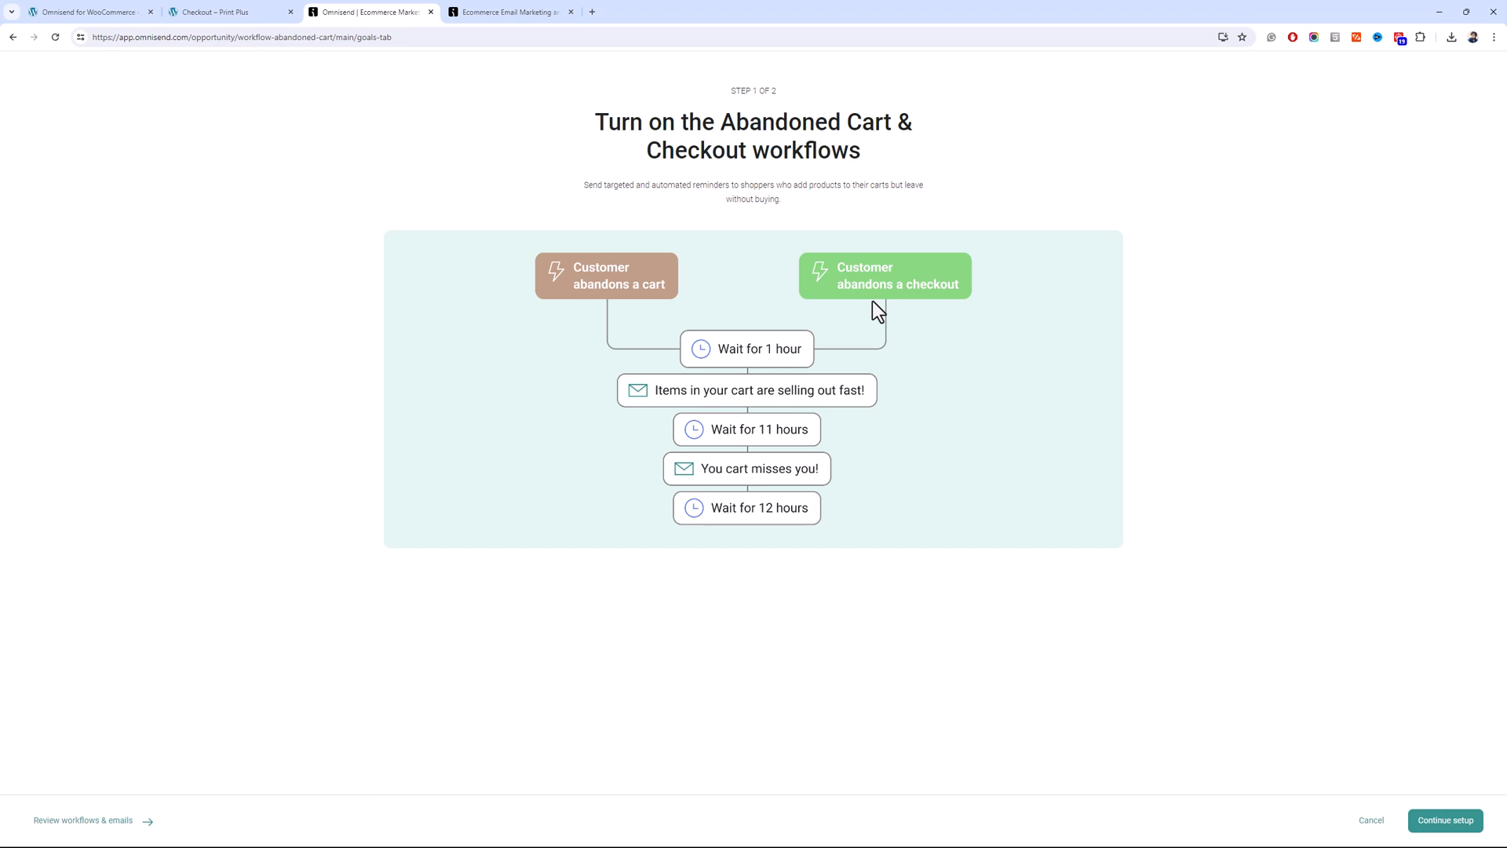
pyautogui.click(1470, 824)
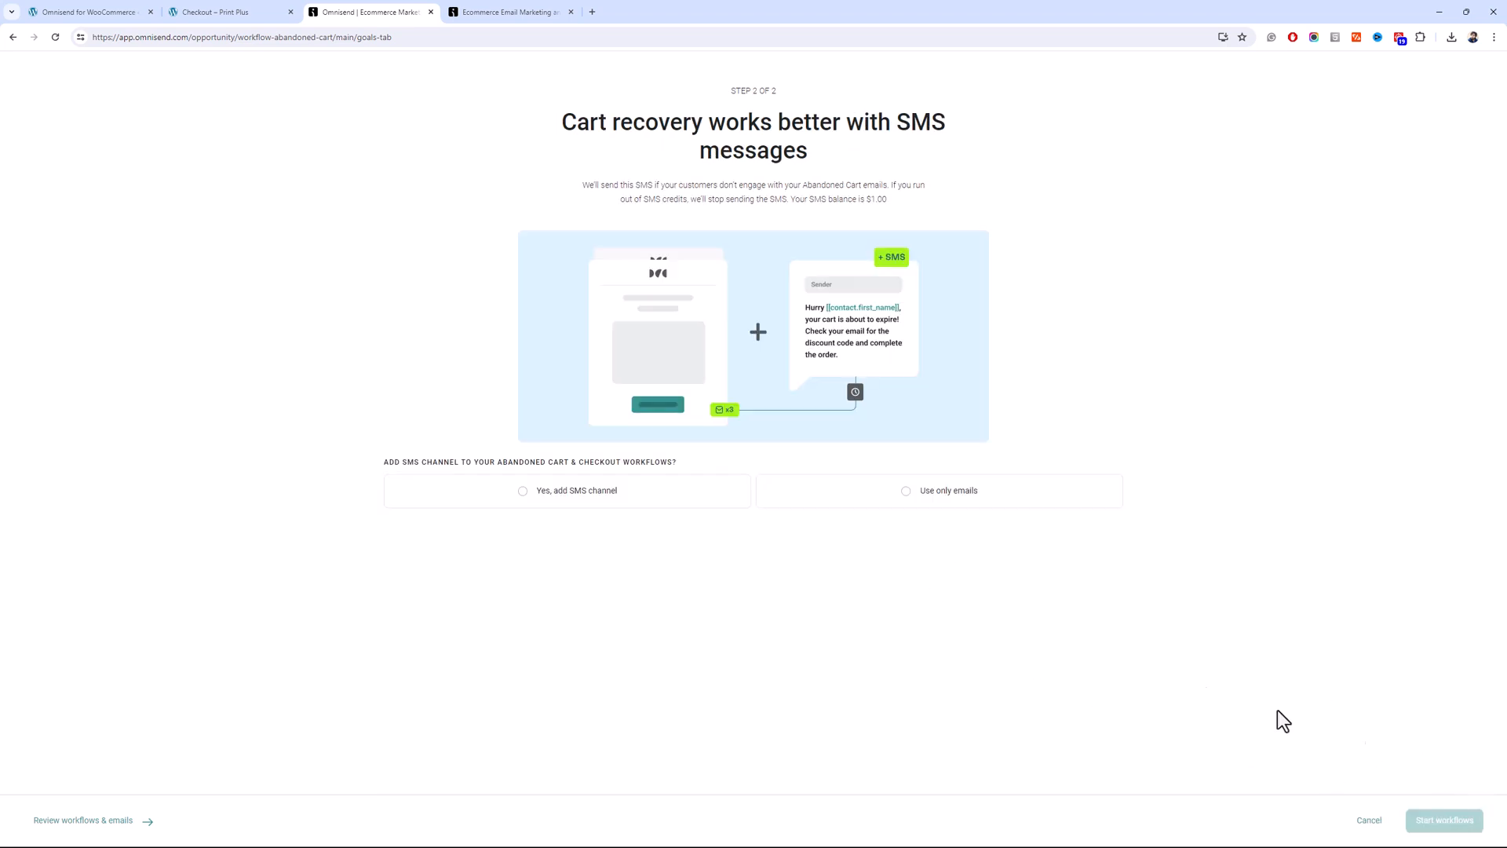
pyautogui.click(615, 502)
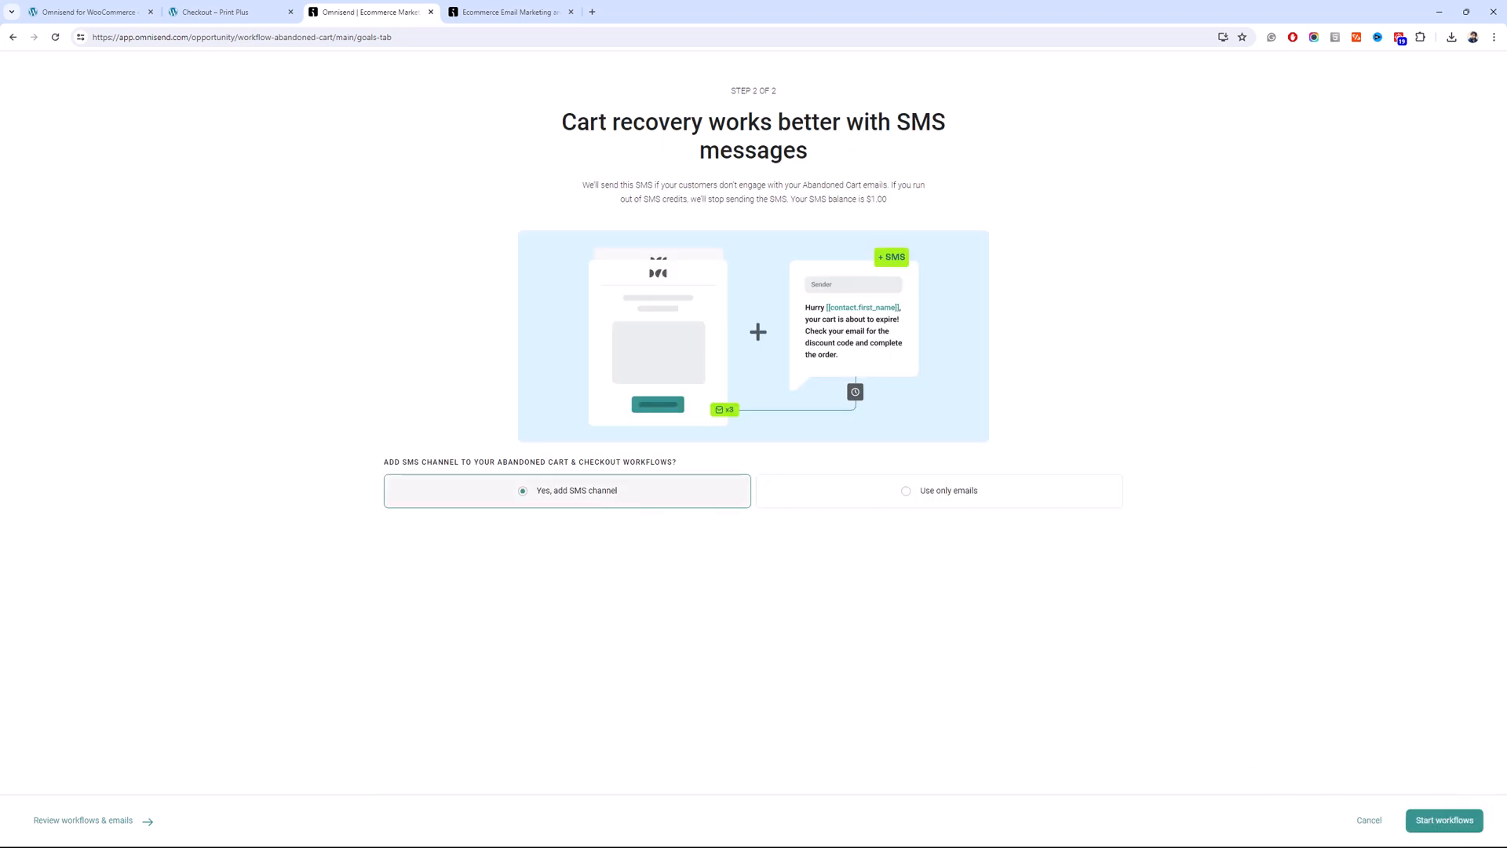
pyautogui.click(1466, 824)
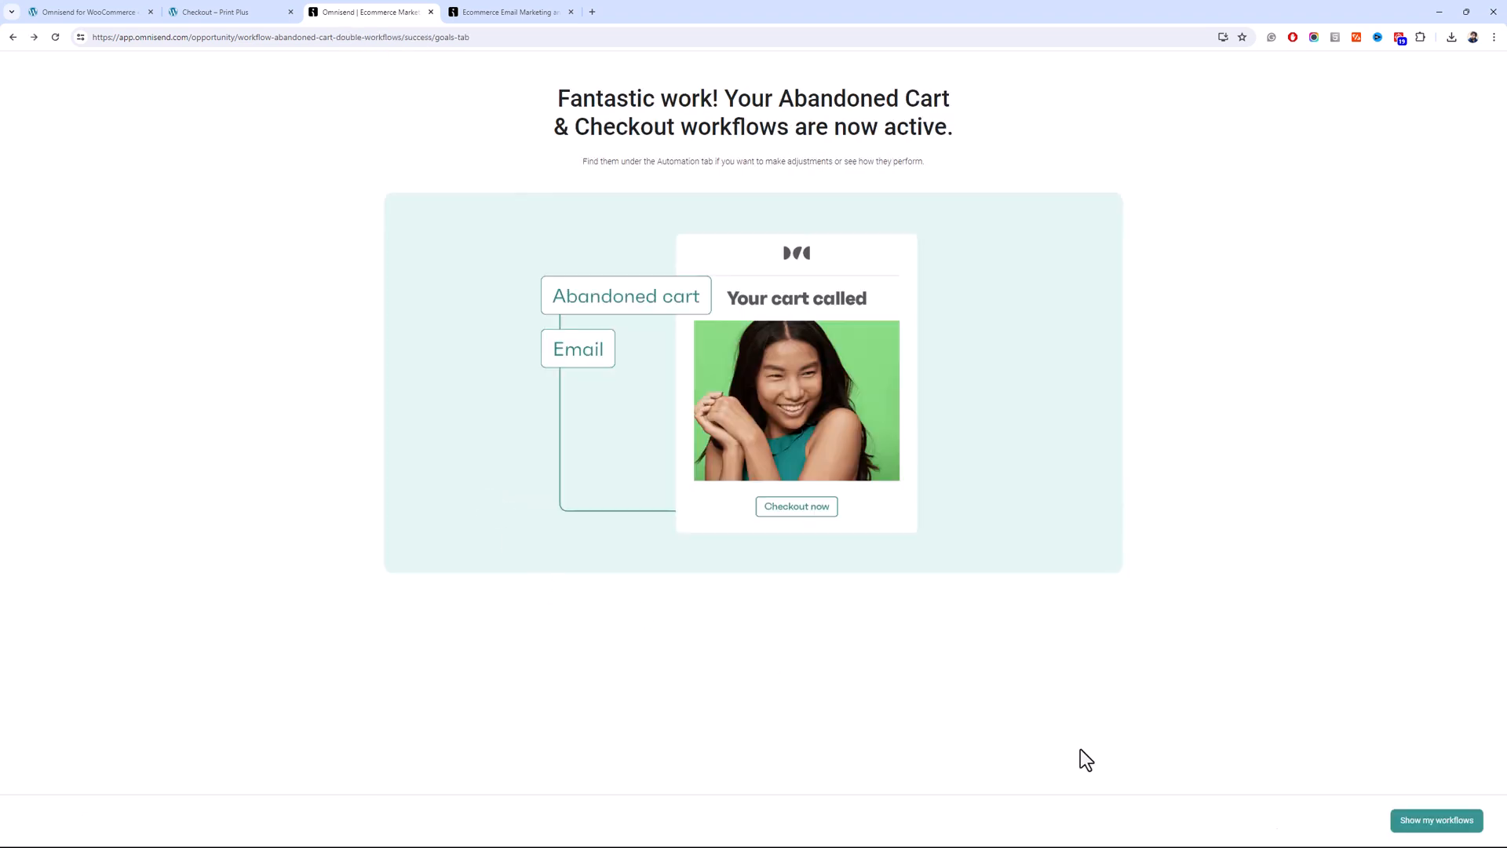
pyautogui.click(1454, 825)
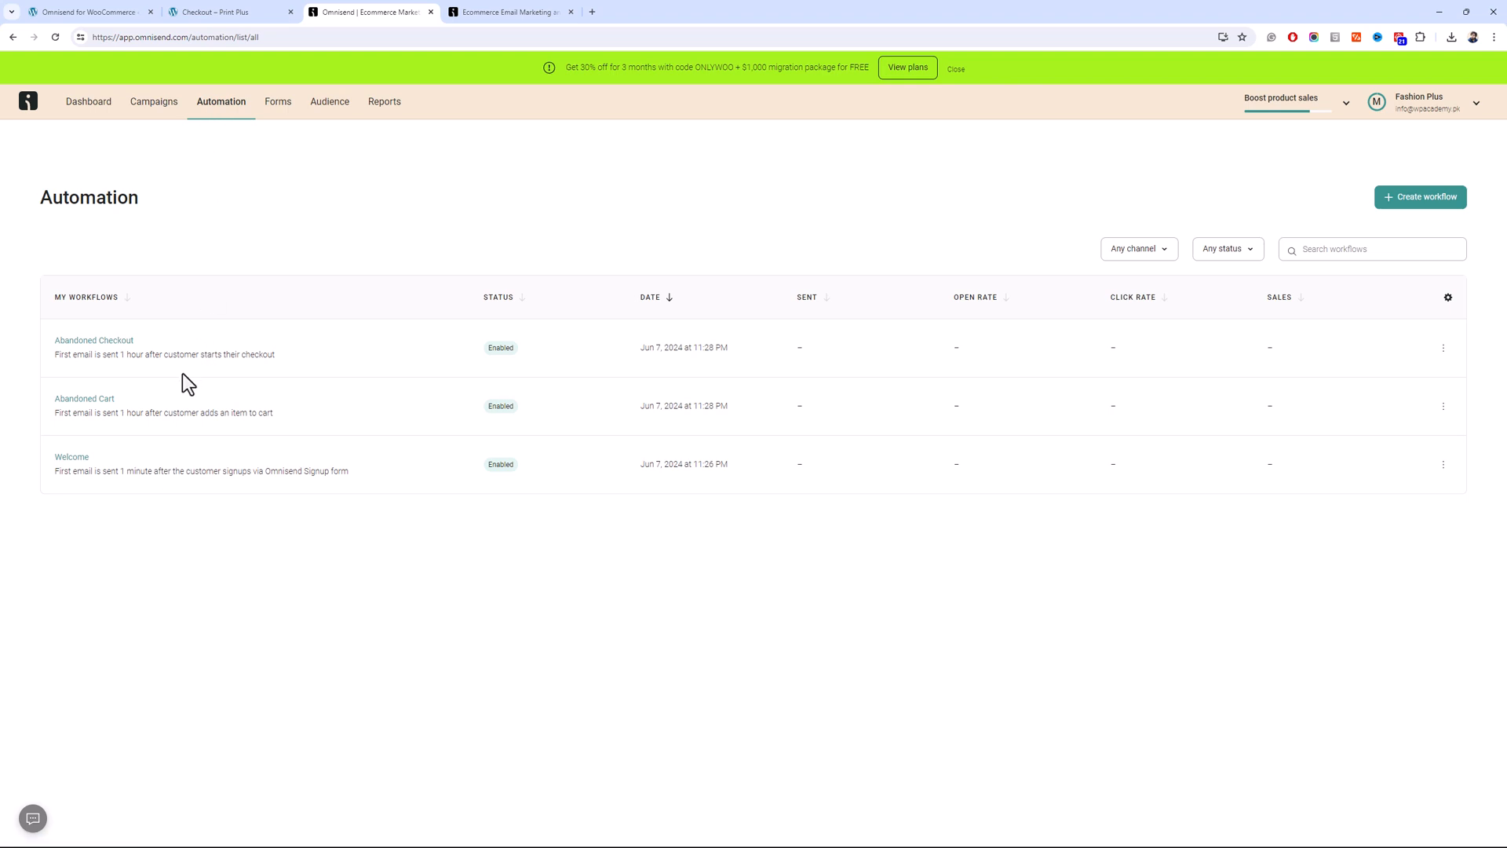
# Open the Abandoned Checkout workflow and set the delay after its first email to 6 hours
pyautogui.click(103, 358)
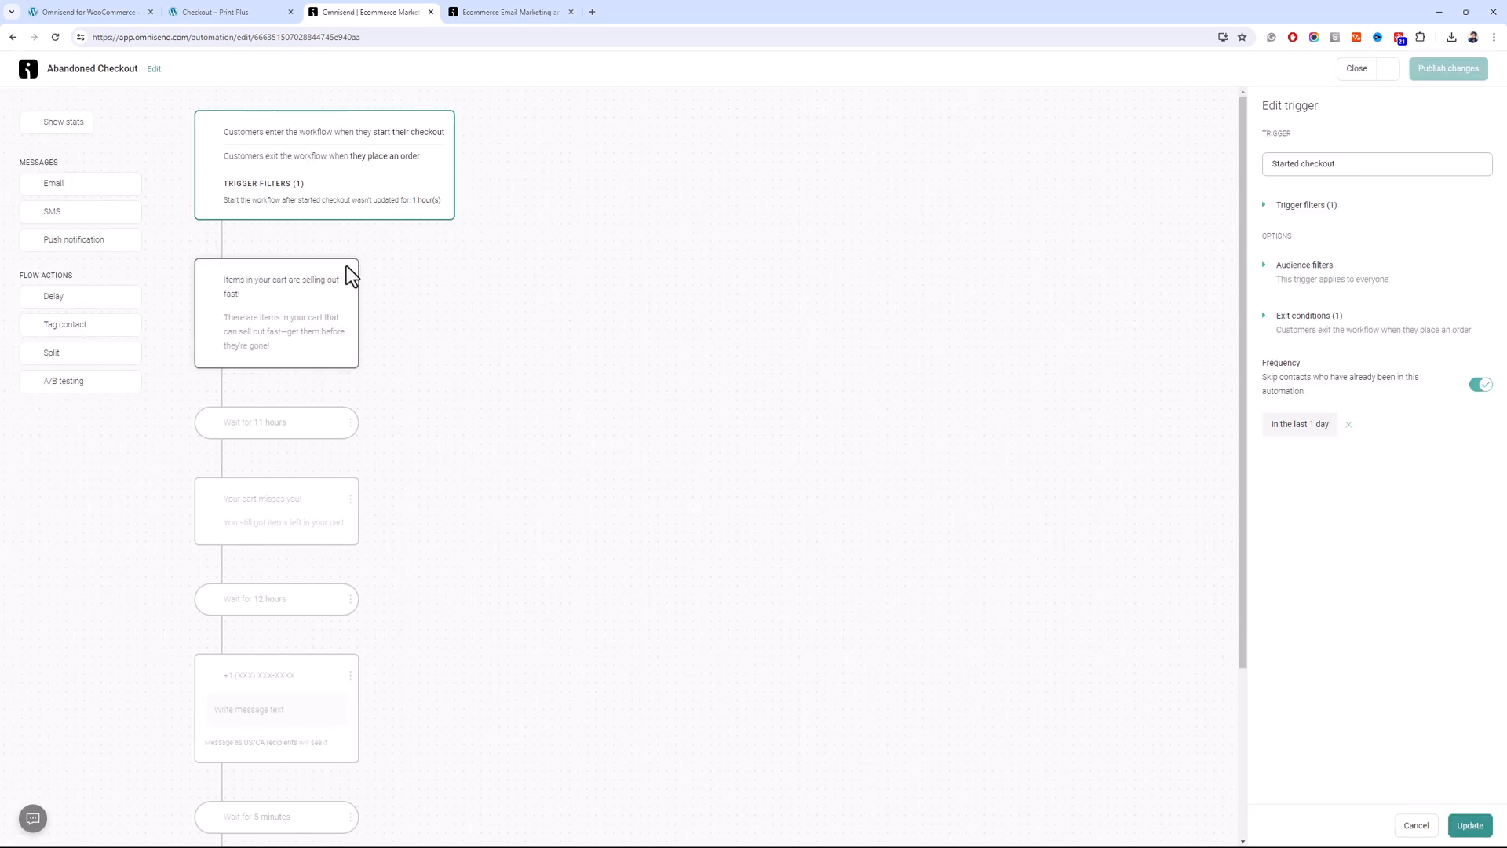
pyautogui.click(305, 431)
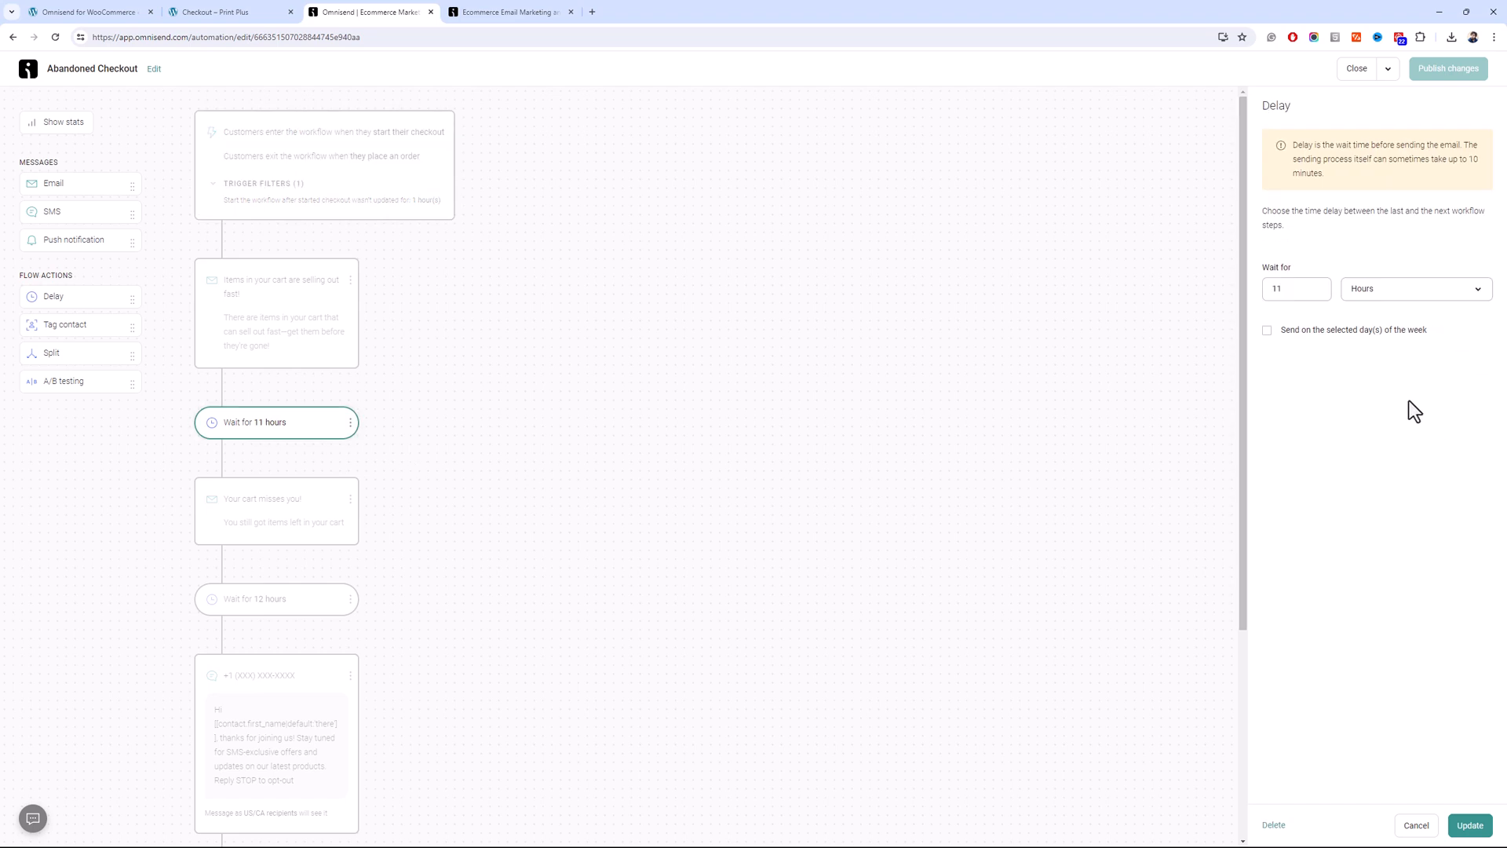
pyautogui.doubleClick(1284, 296)
pyautogui.write('6')
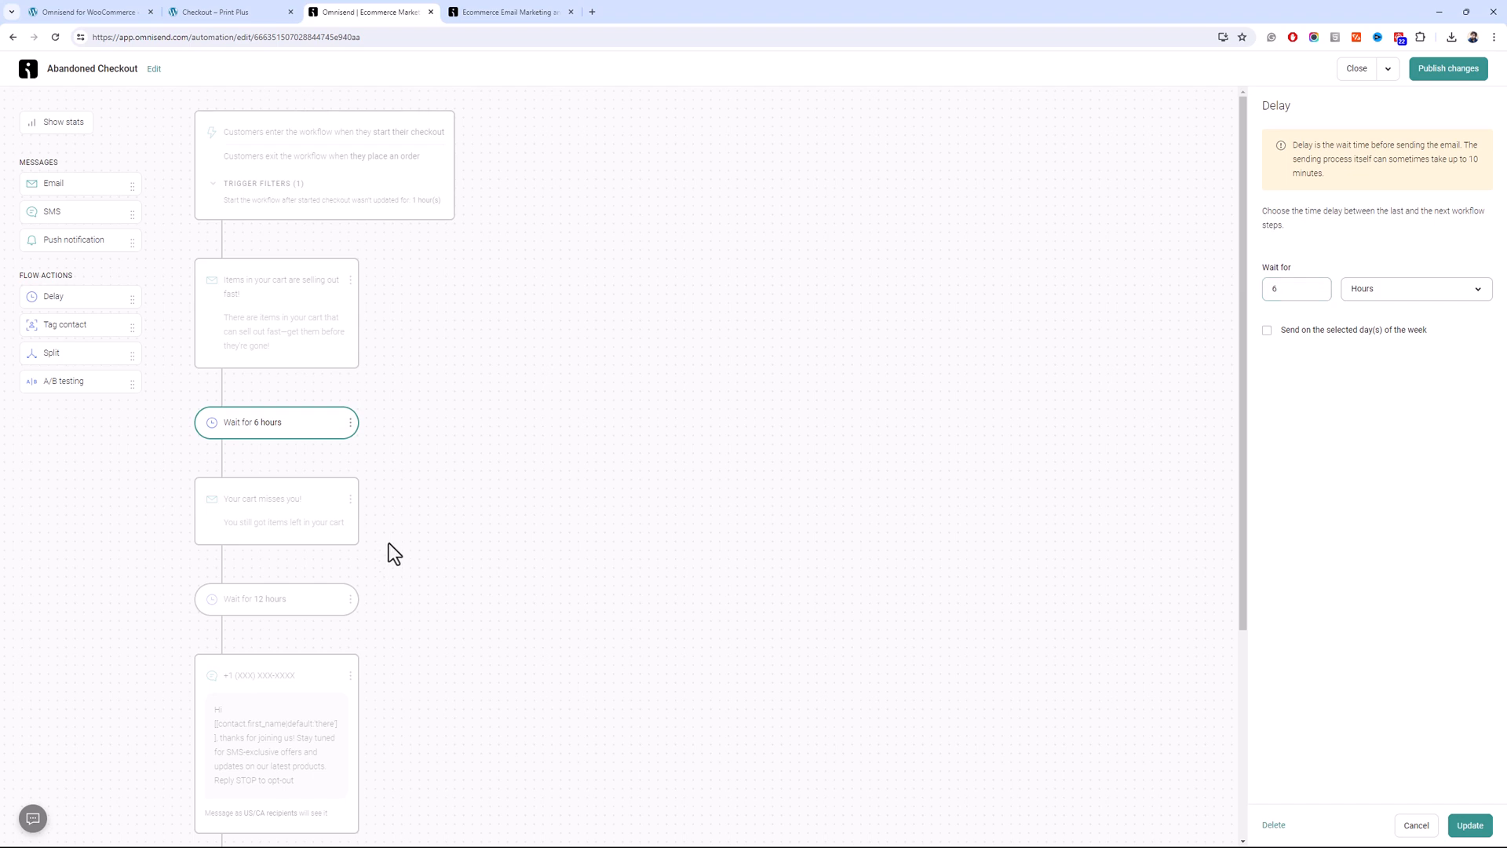
# Review the remaining Abandoned Checkout blocks: the second email, both following delays, the SMS message and the final discount email
pyautogui.click(280, 516)
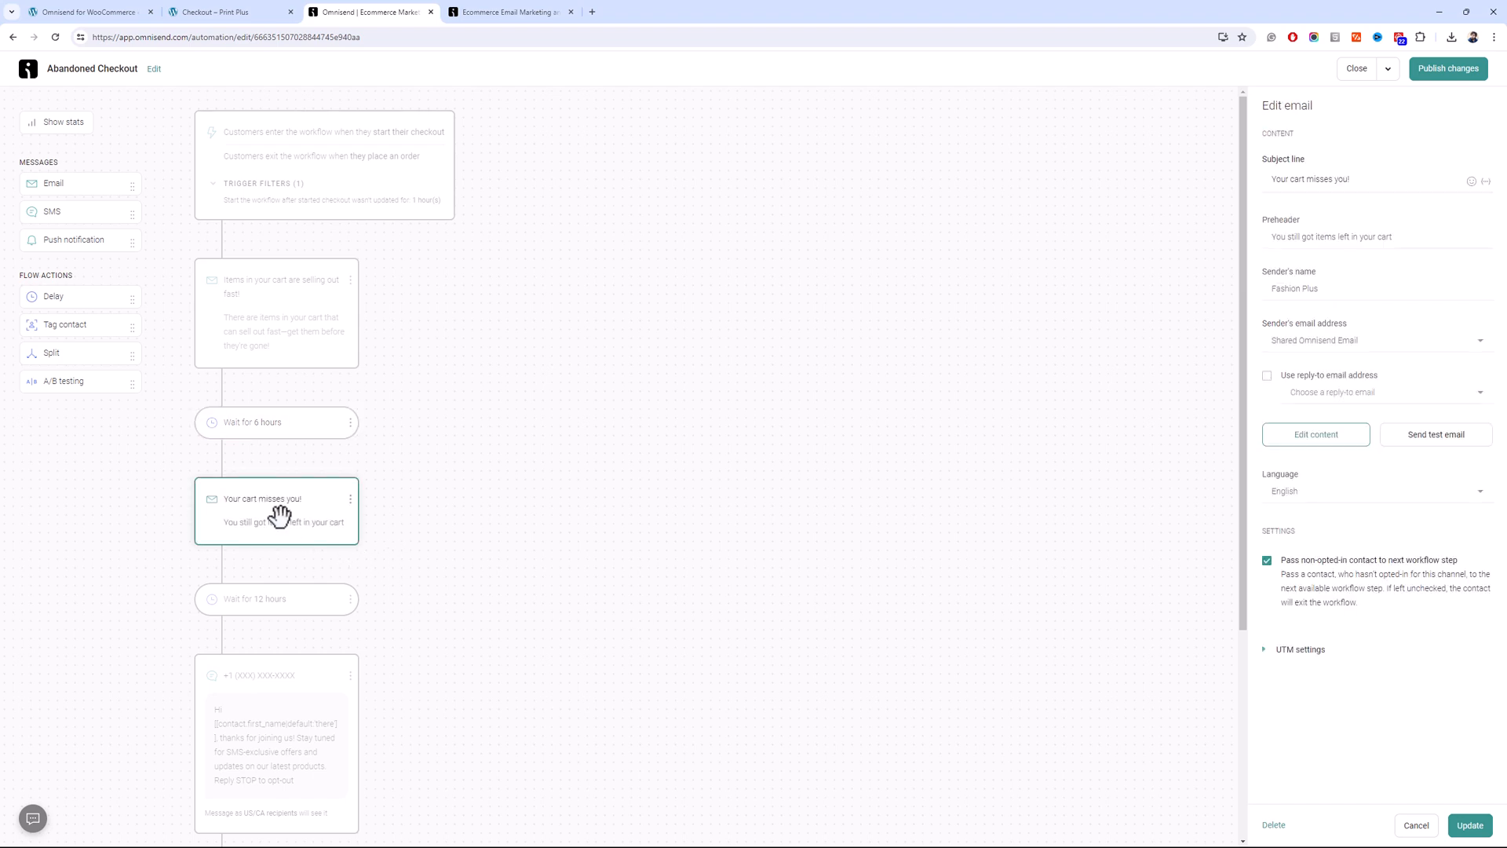
pyautogui.click(295, 599)
pyautogui.doubleClick(1300, 291)
pyautogui.scroll(-4, 336, 547)
pyautogui.scroll(2, 298, 510)
pyautogui.click(310, 597)
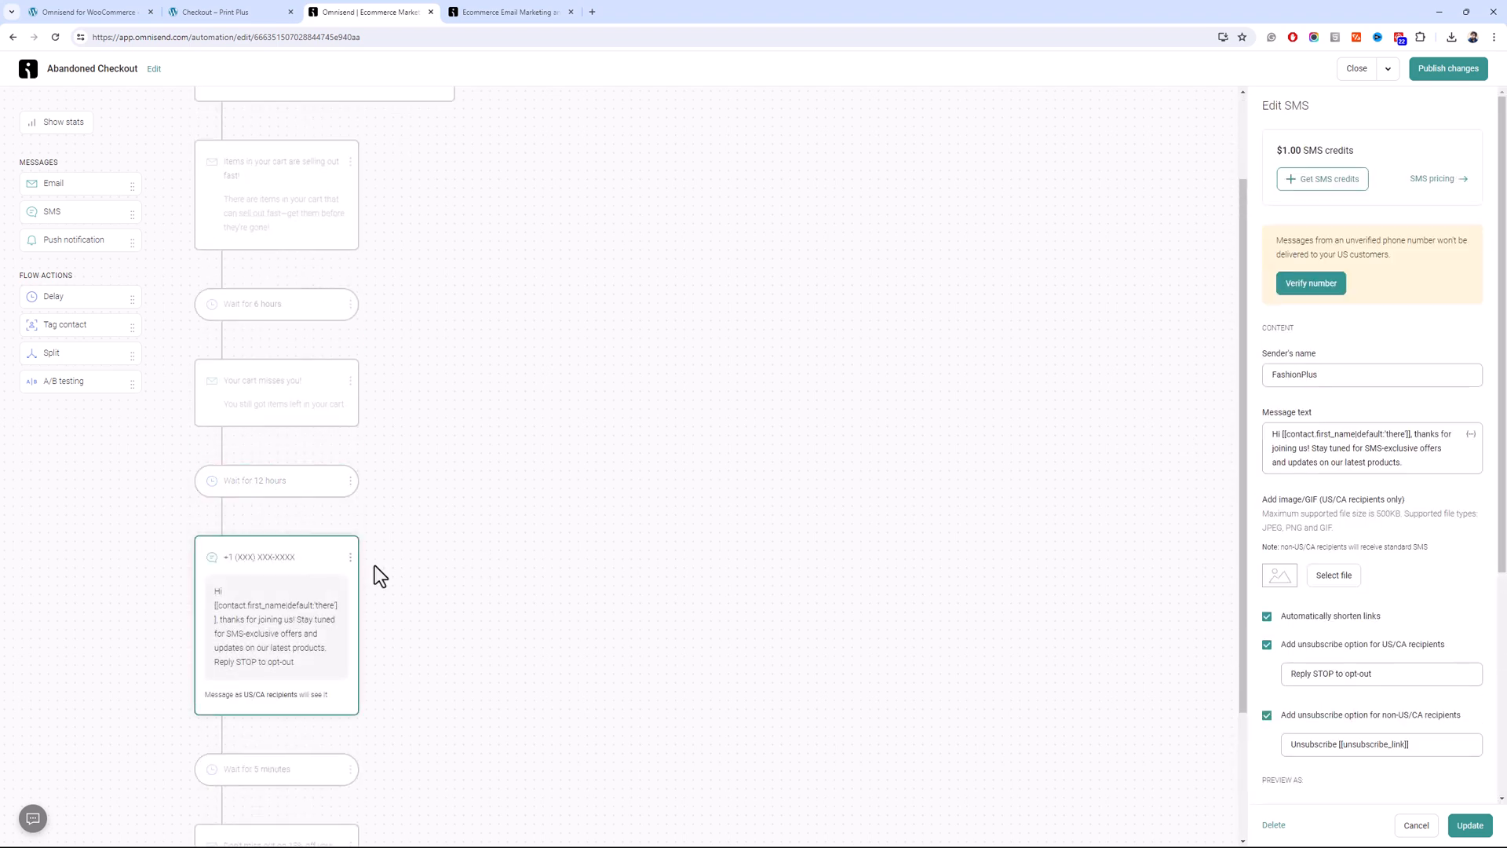
pyautogui.scroll(-2, 384, 559)
pyautogui.click(296, 594)
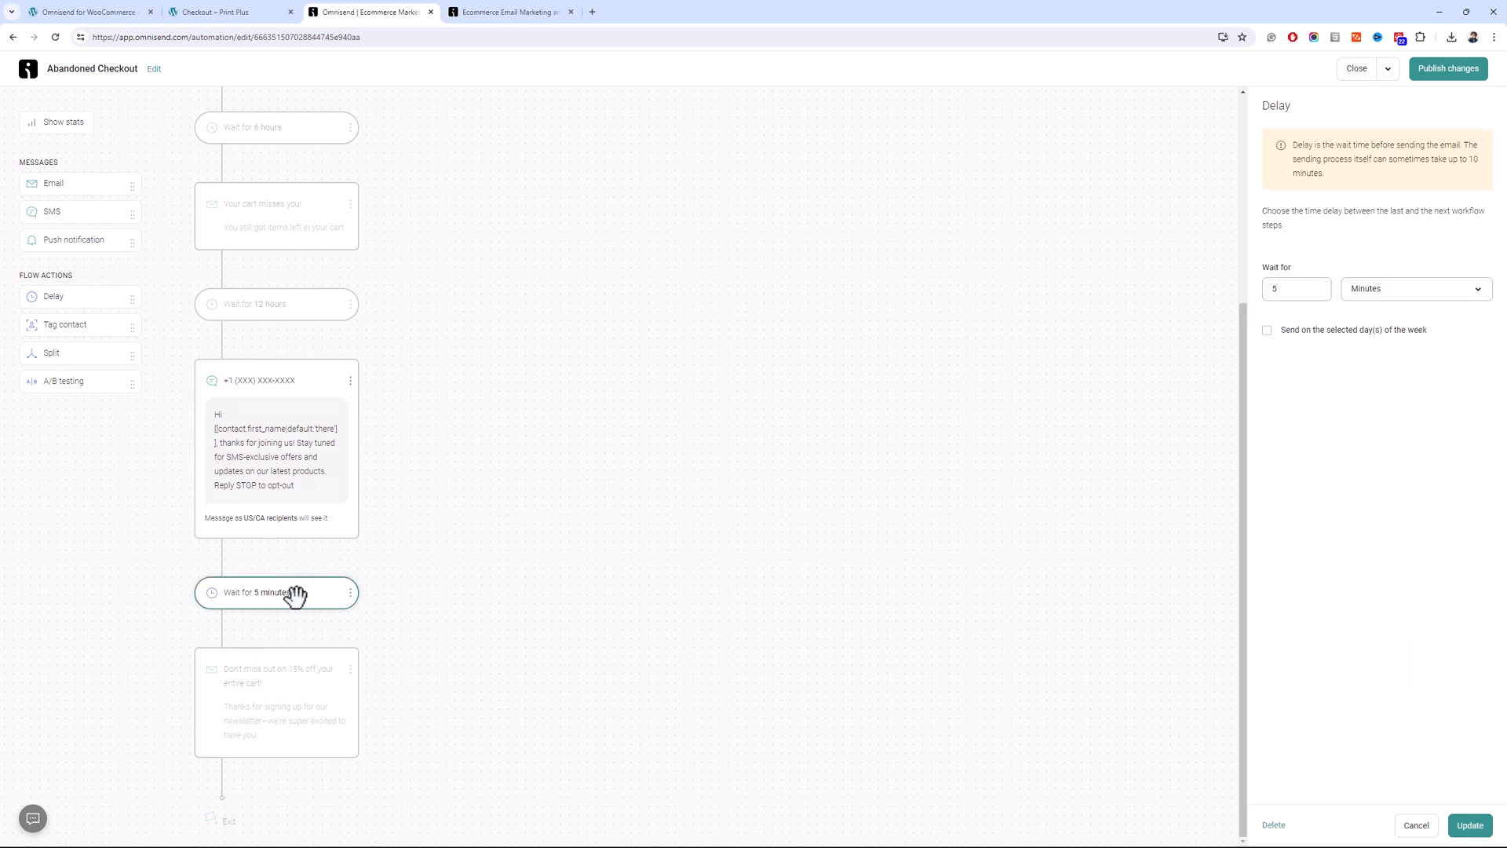
pyautogui.click(310, 684)
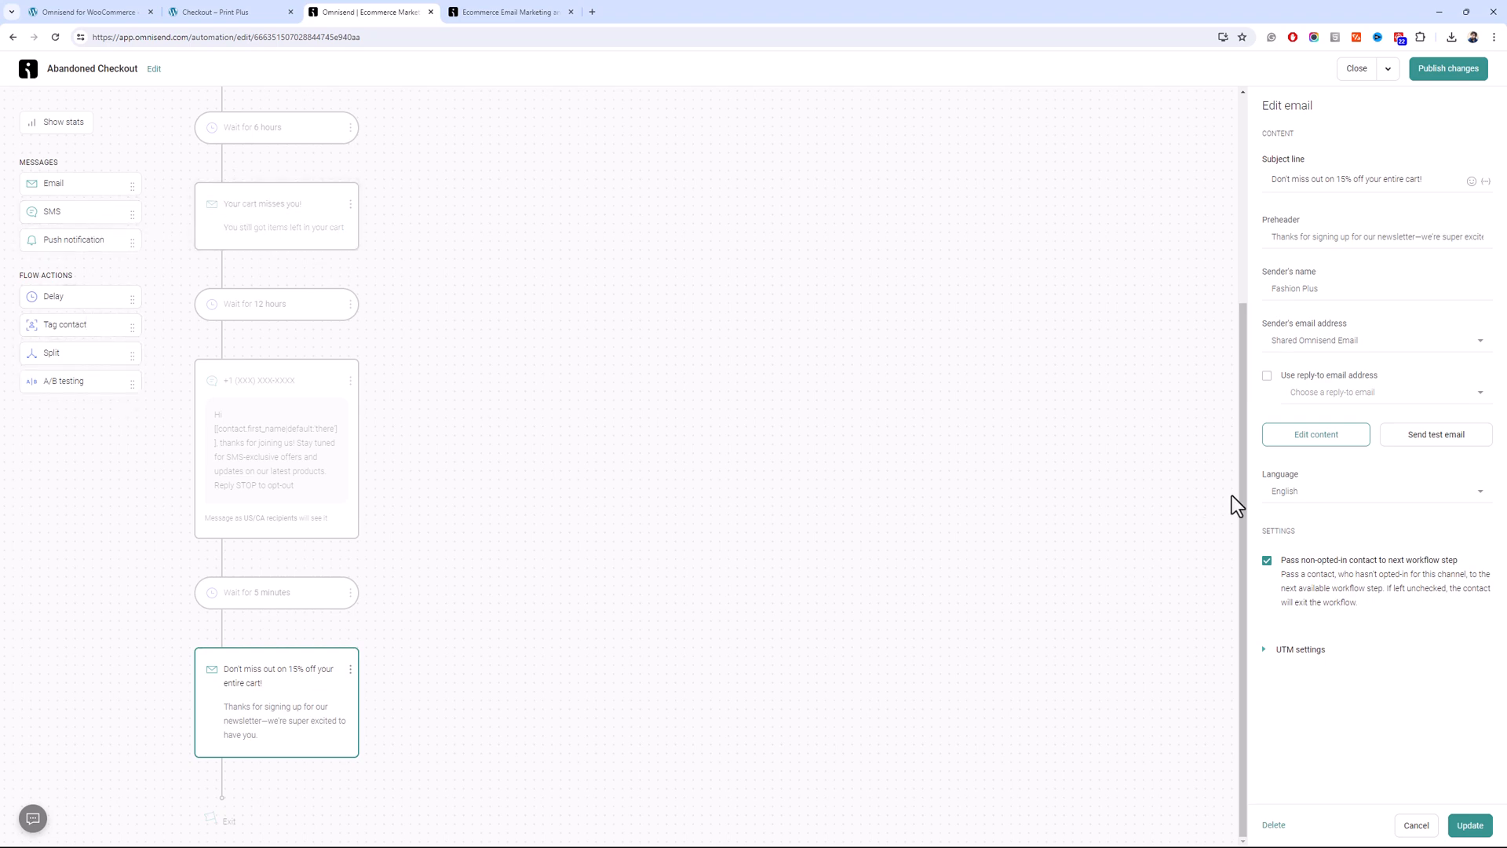
# Update the Abandoned Checkout workflow and publish the changes, letting contacts already in it finish the workflow
pyautogui.click(1470, 825)
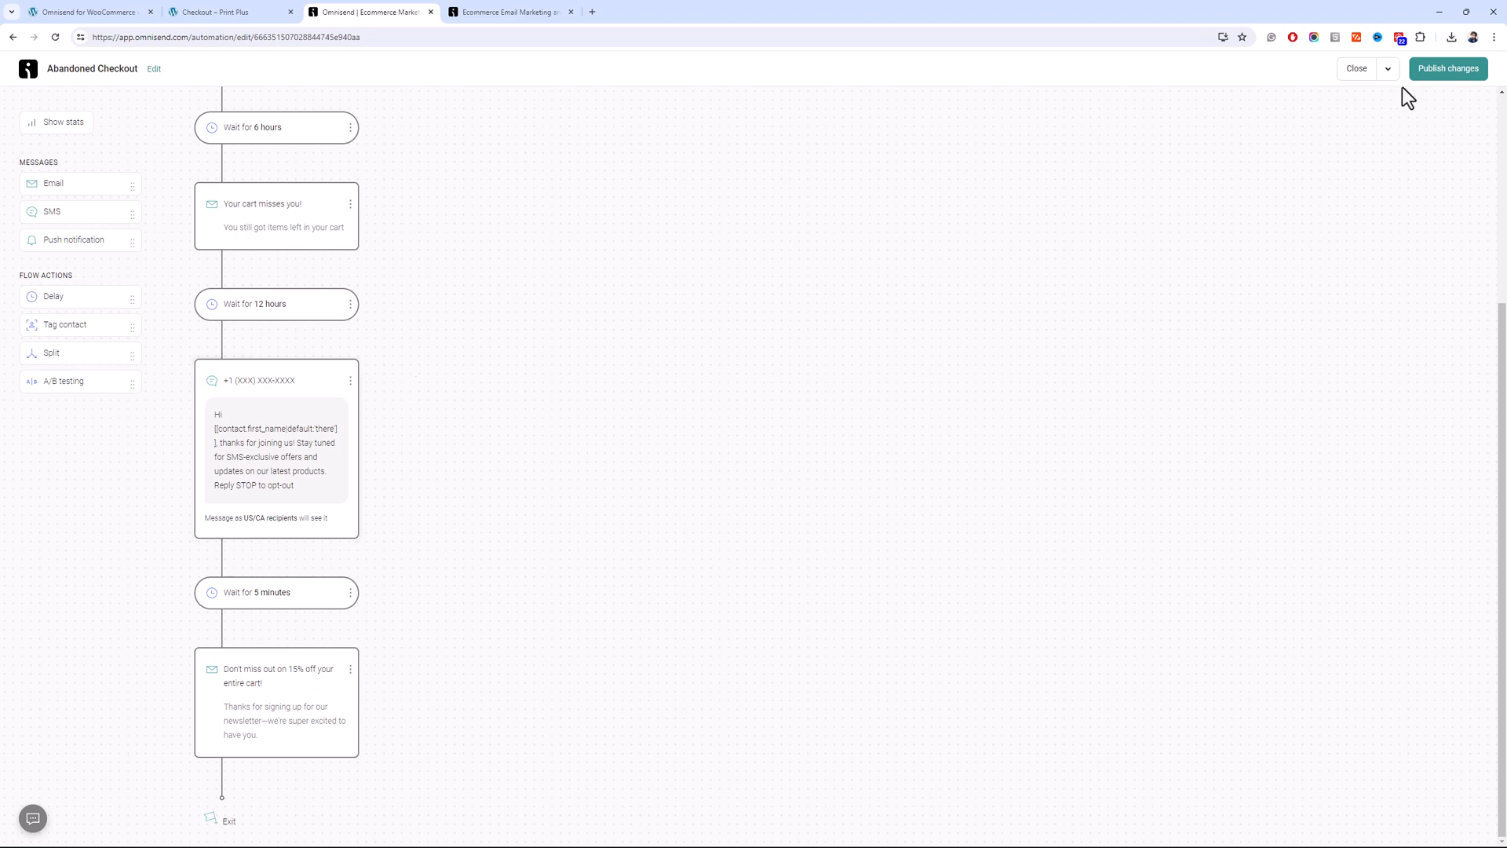
pyautogui.click(1436, 72)
pyautogui.click(688, 448)
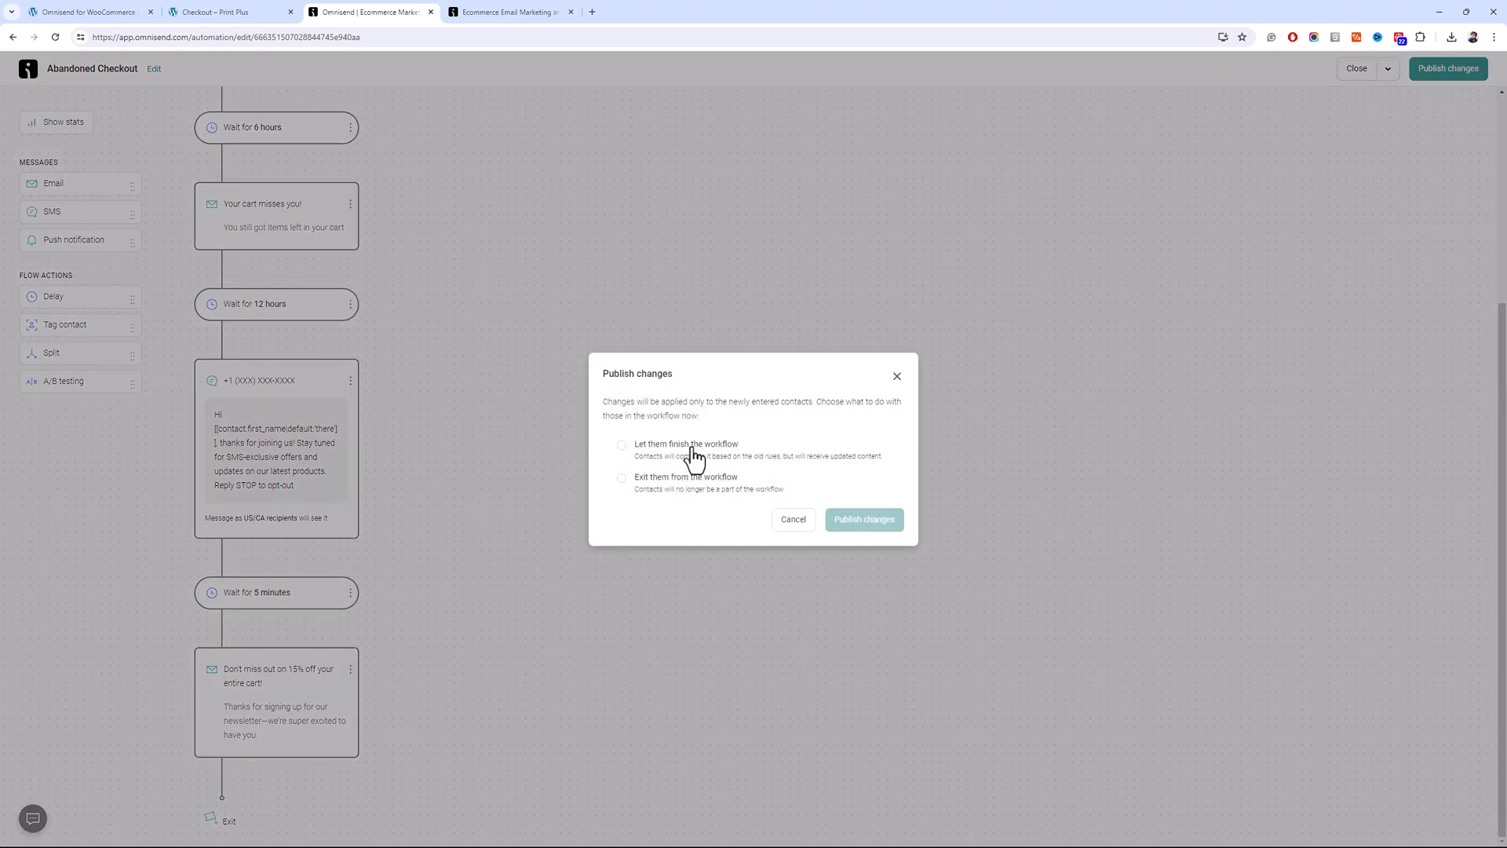
pyautogui.click(840, 522)
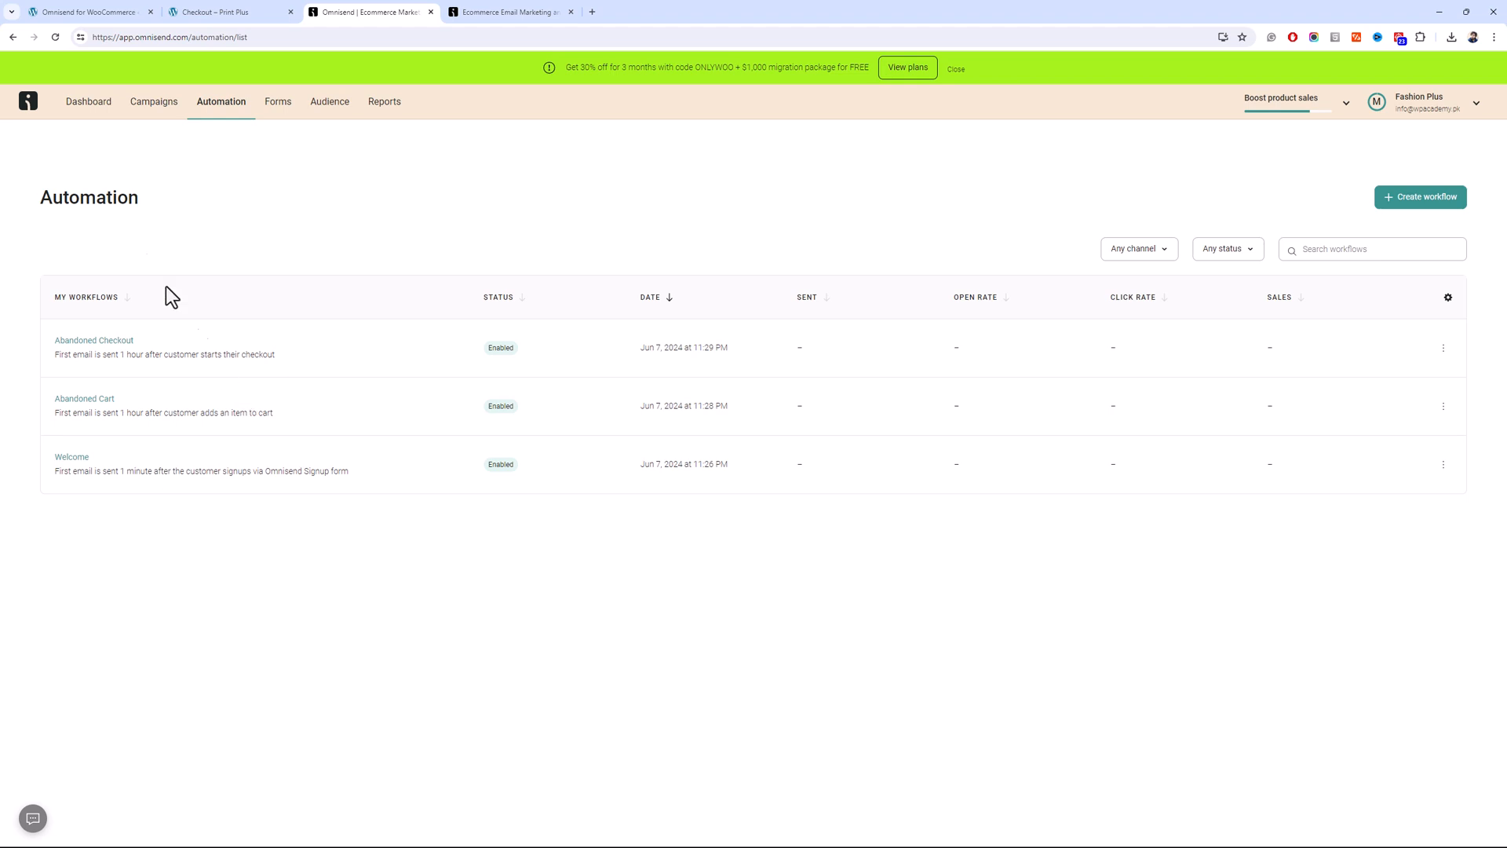
# Create an Order Confirmation workflow from the pre-built automations, keep its Paid for order trigger, and start it
pyautogui.click(110, 114)
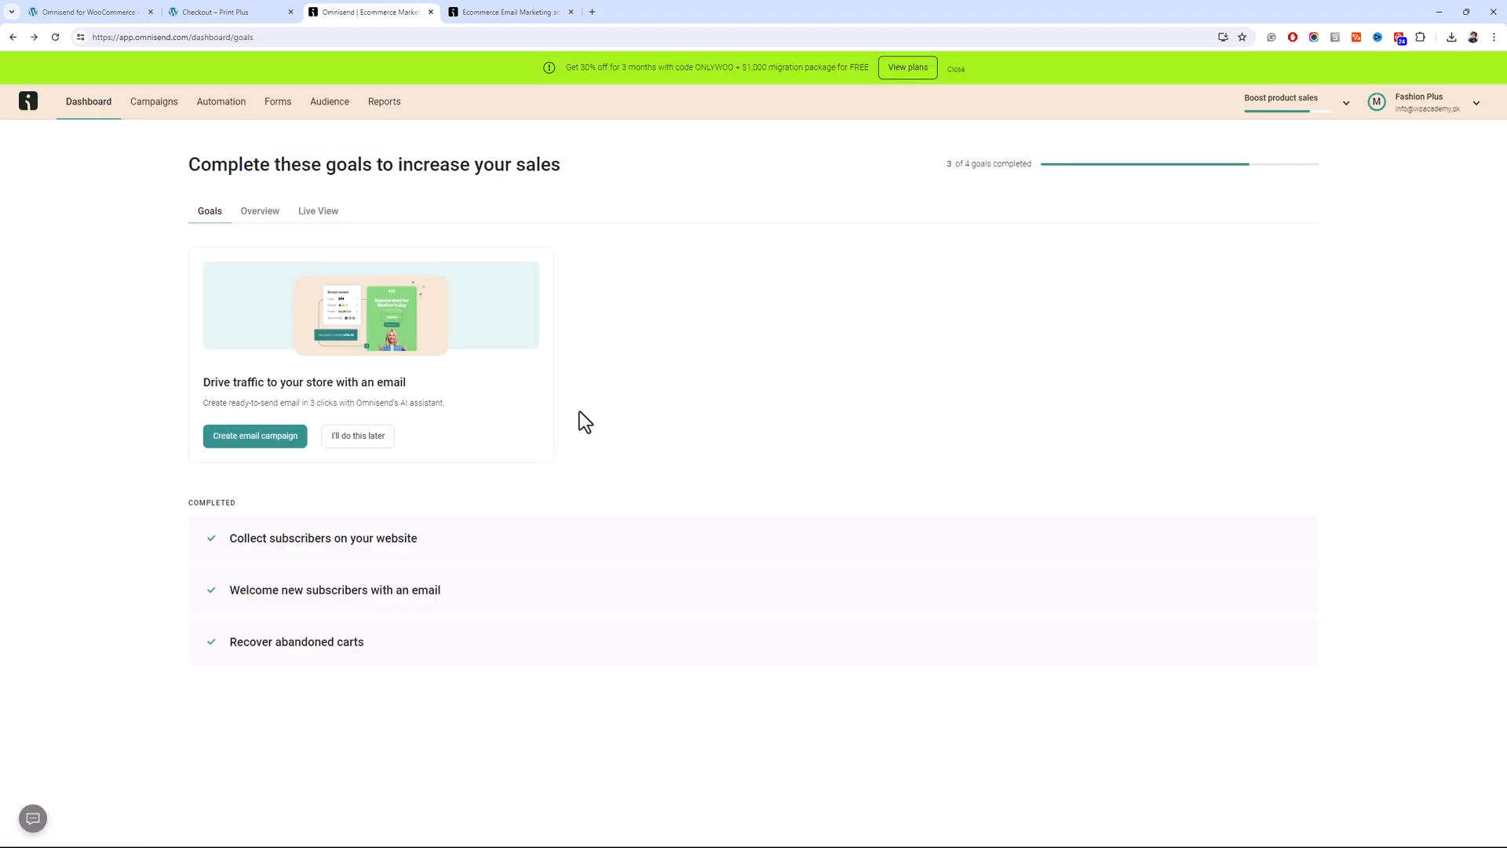
pyautogui.click(228, 117)
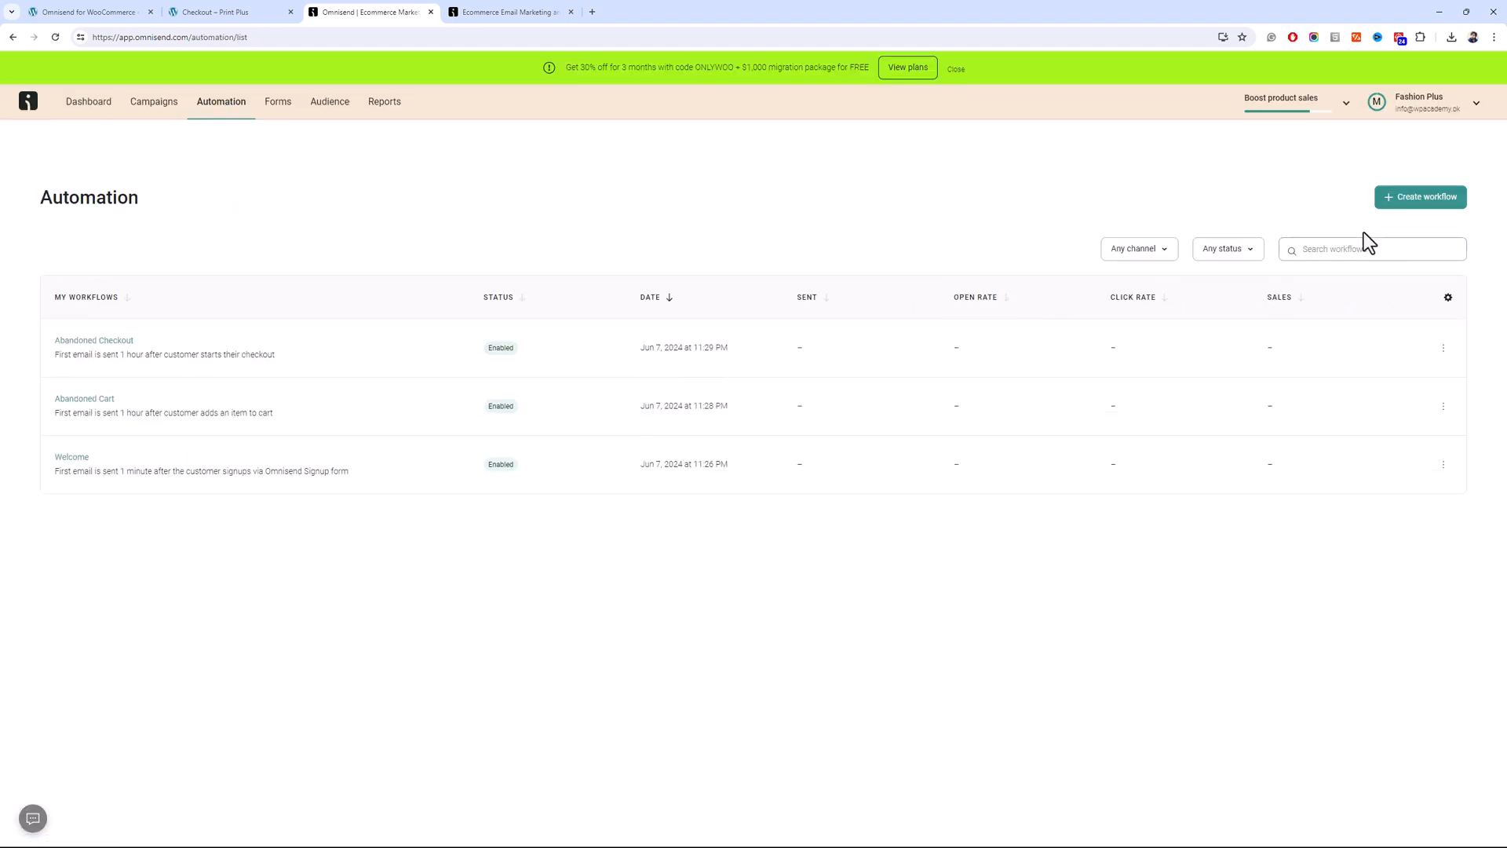
pyautogui.click(1393, 202)
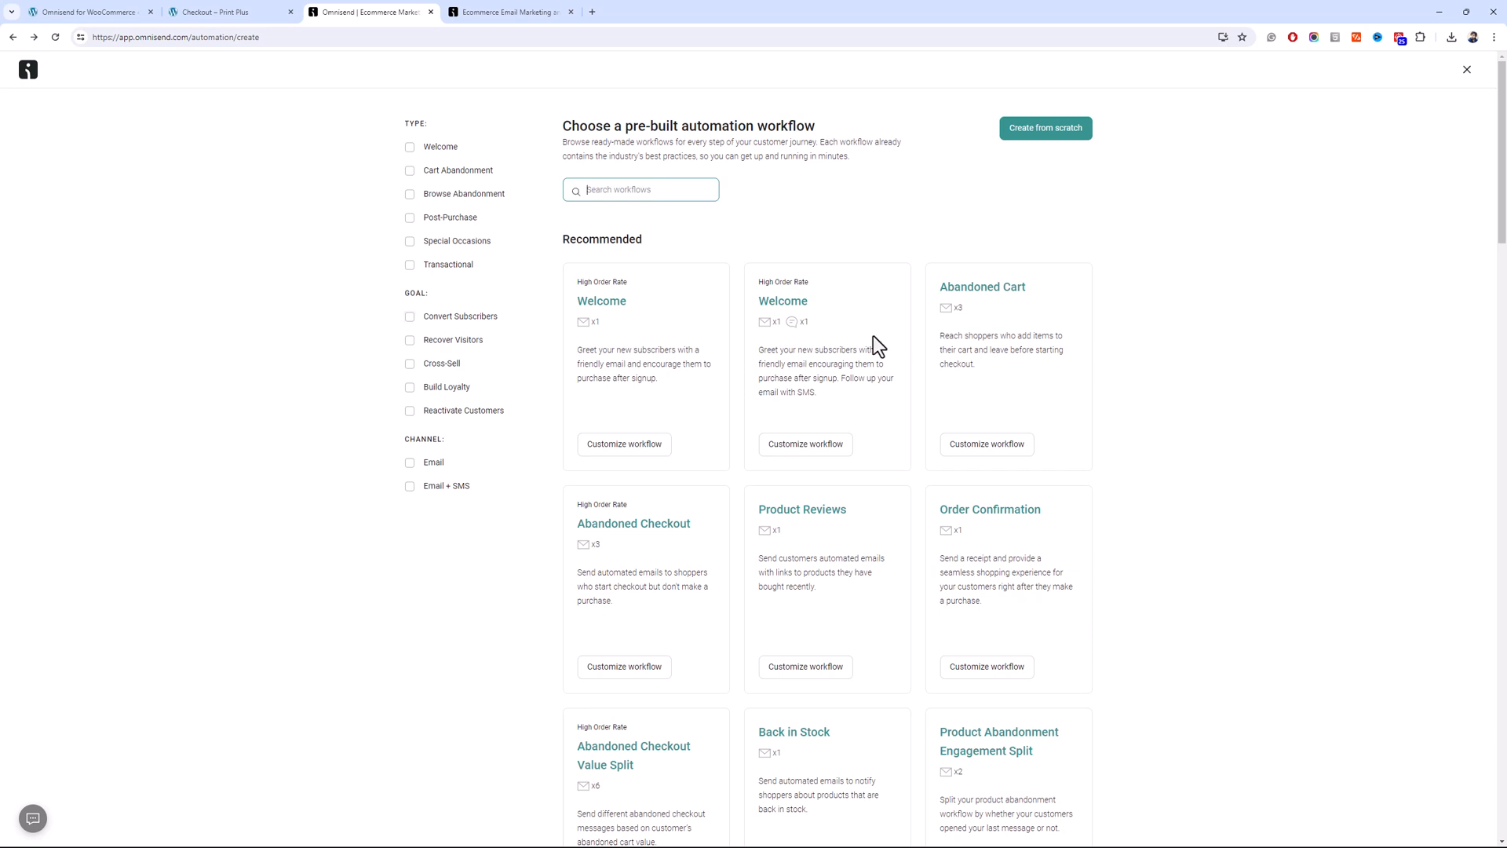
pyautogui.scroll(-2, 1040, 368)
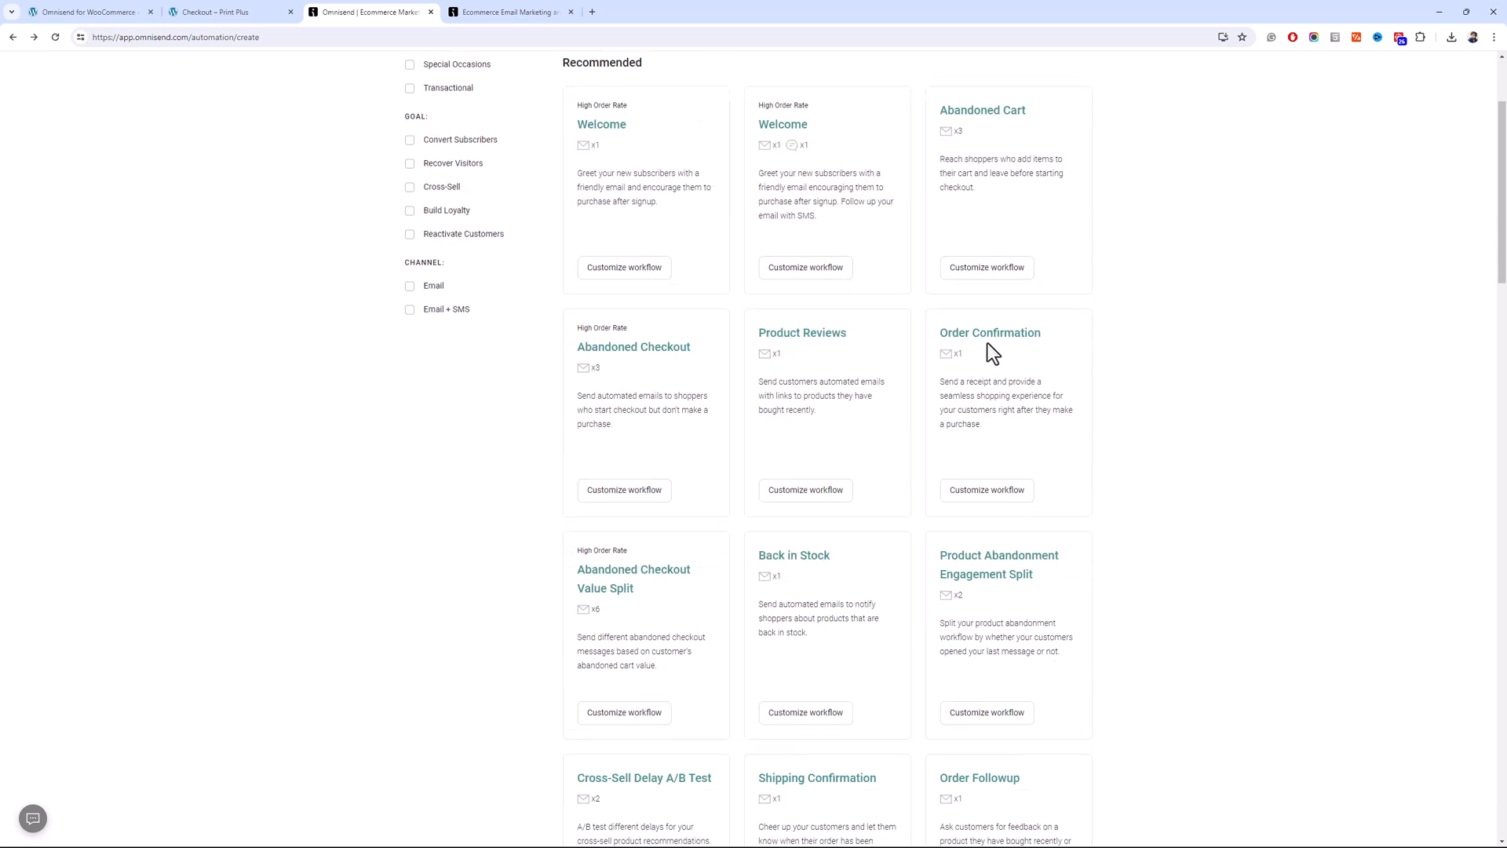
pyautogui.click(973, 493)
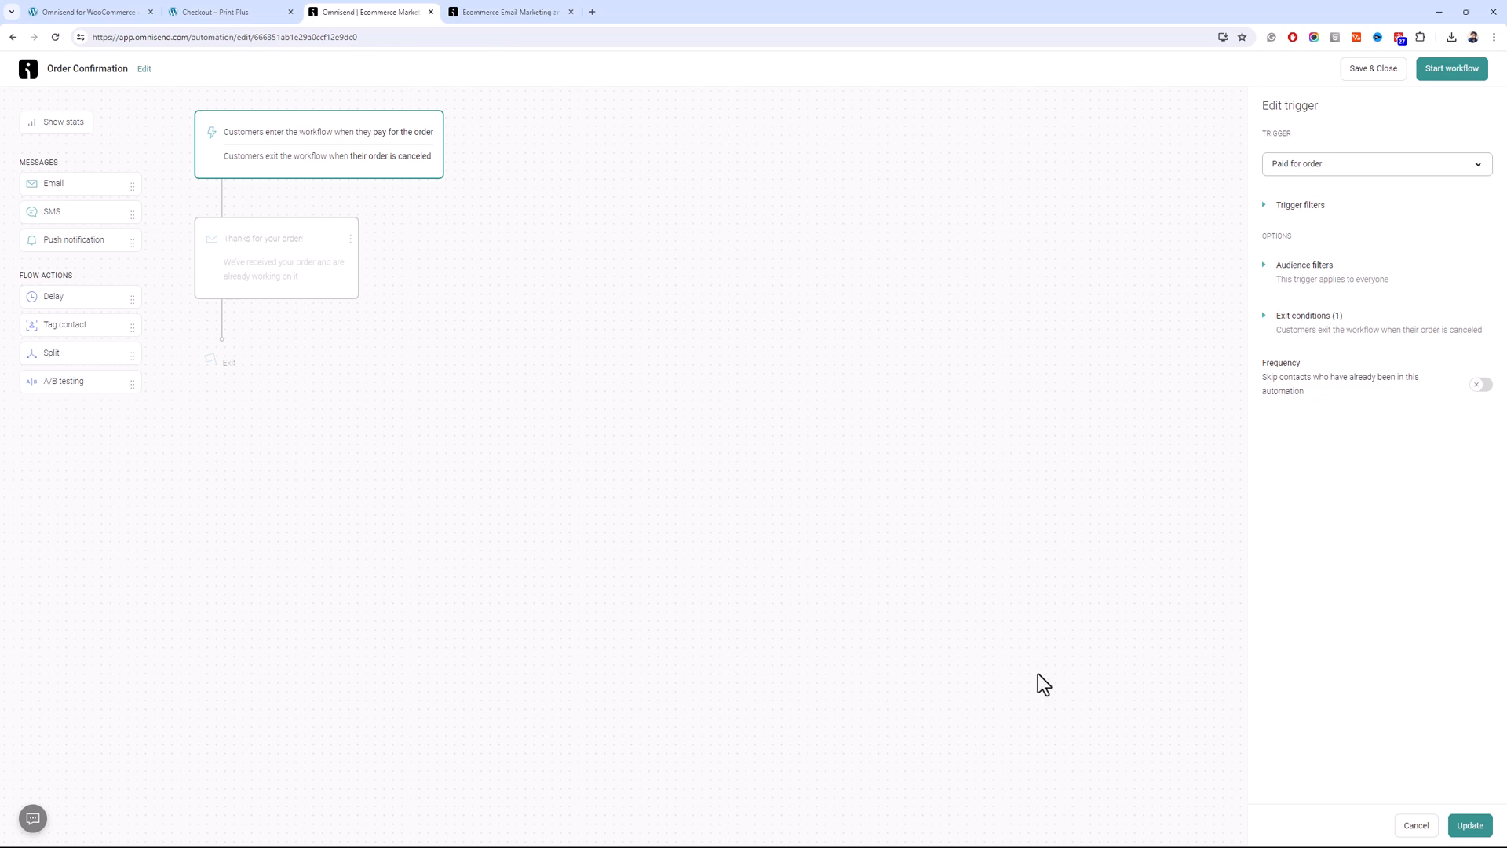
pyautogui.click(1458, 827)
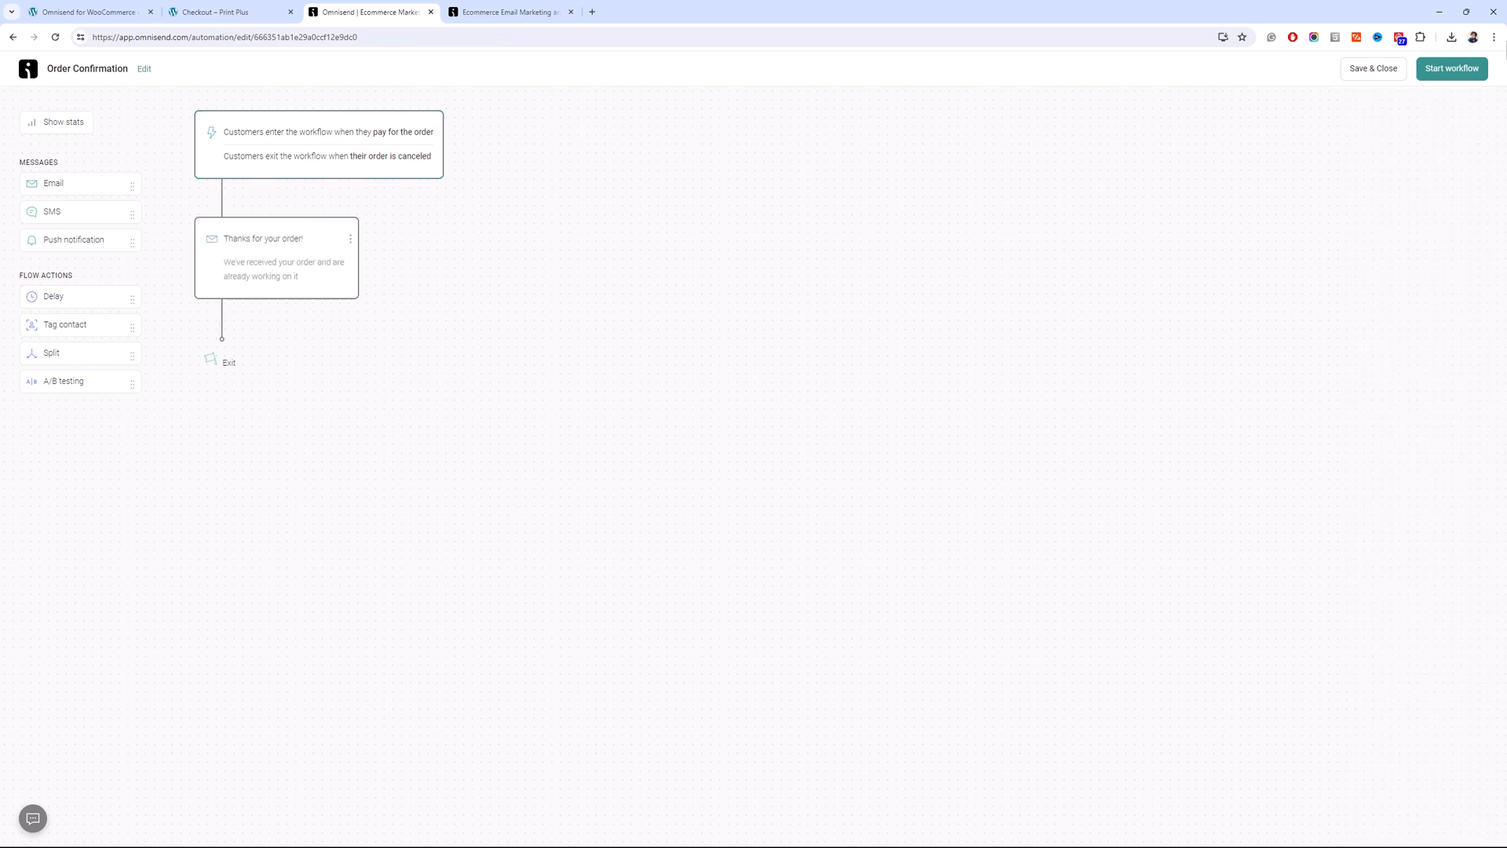
pyautogui.click(1469, 69)
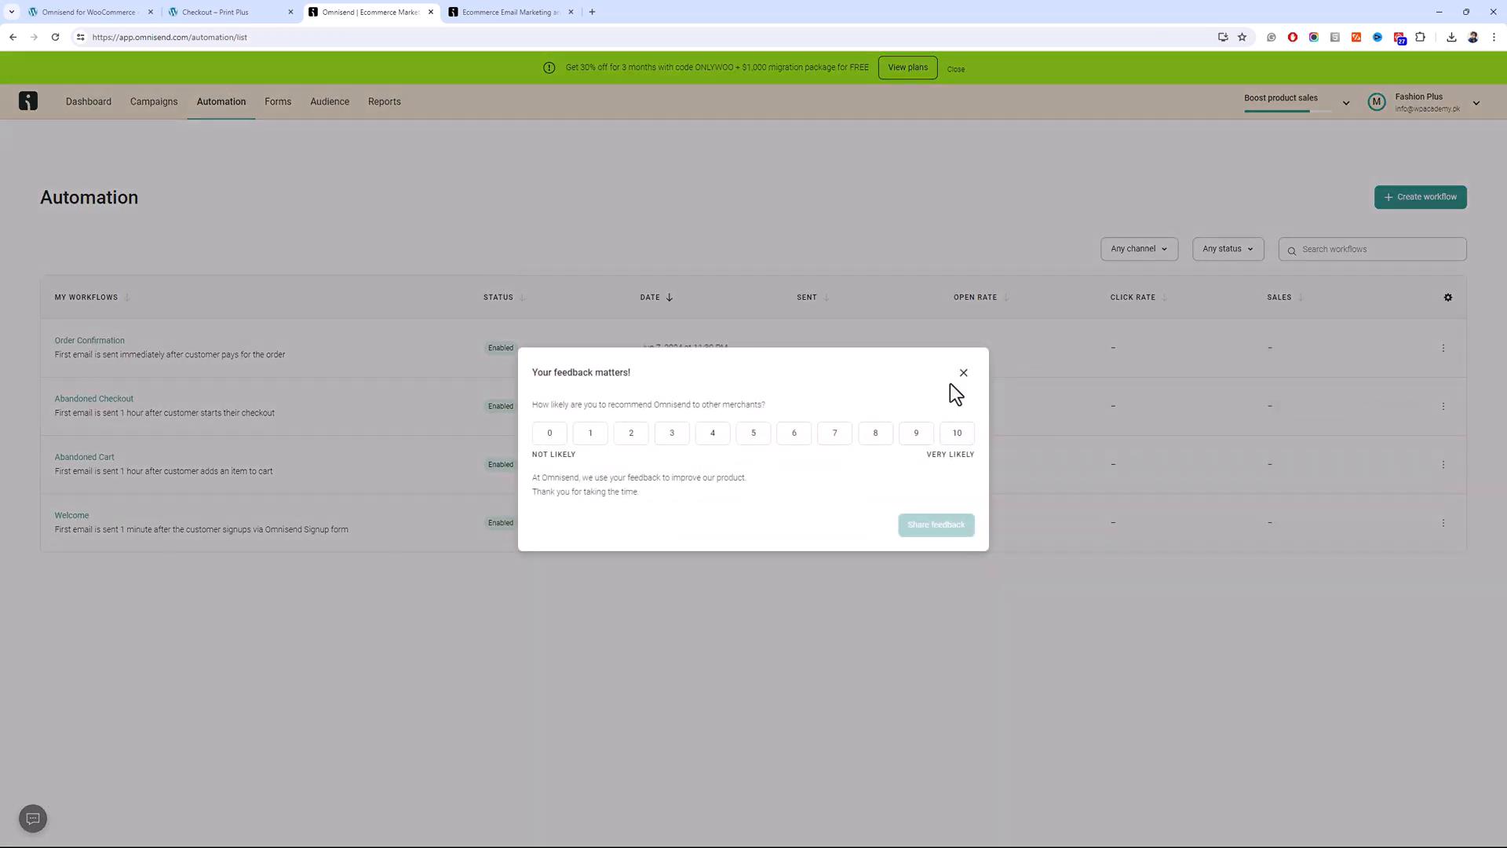
# Dismiss the feedback survey and view the audience contact list
pyautogui.click(963, 373)
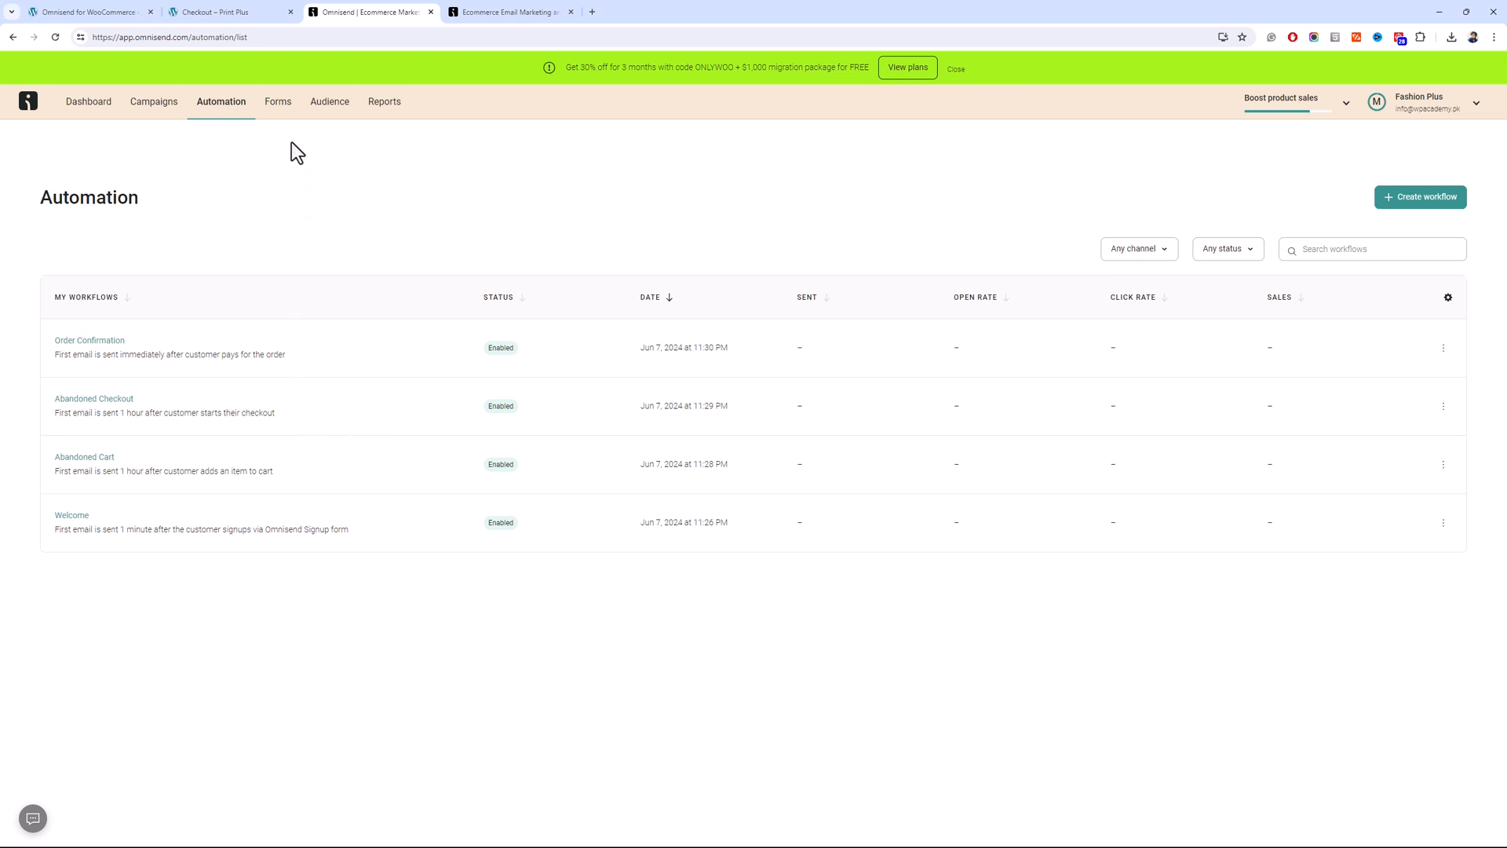
pyautogui.click(281, 115)
pyautogui.click(328, 113)
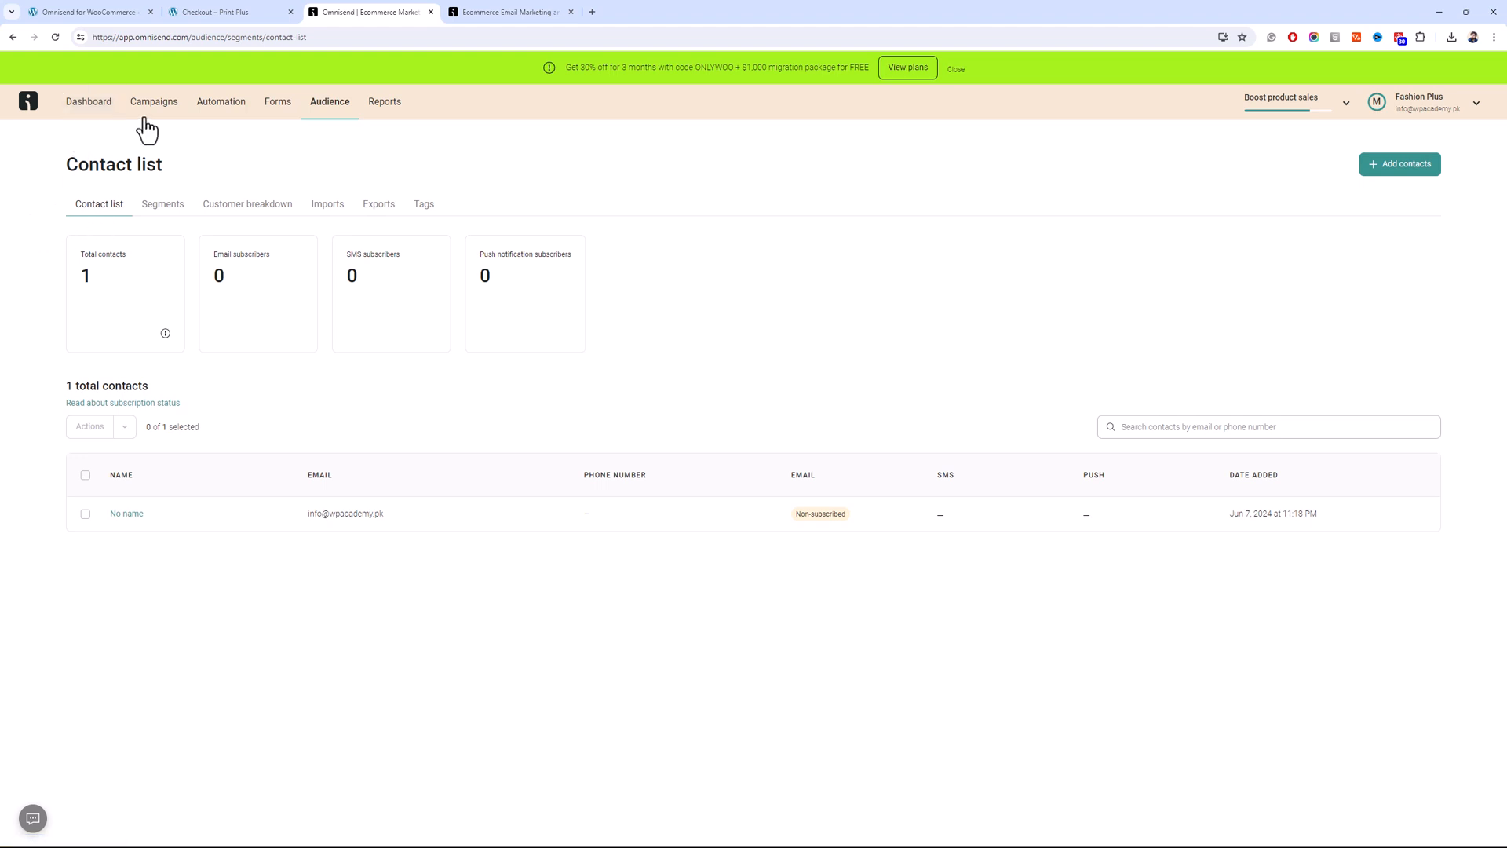
# Start creating an email campaign from the dashboard goal for driving traffic to the store
pyautogui.click(106, 109)
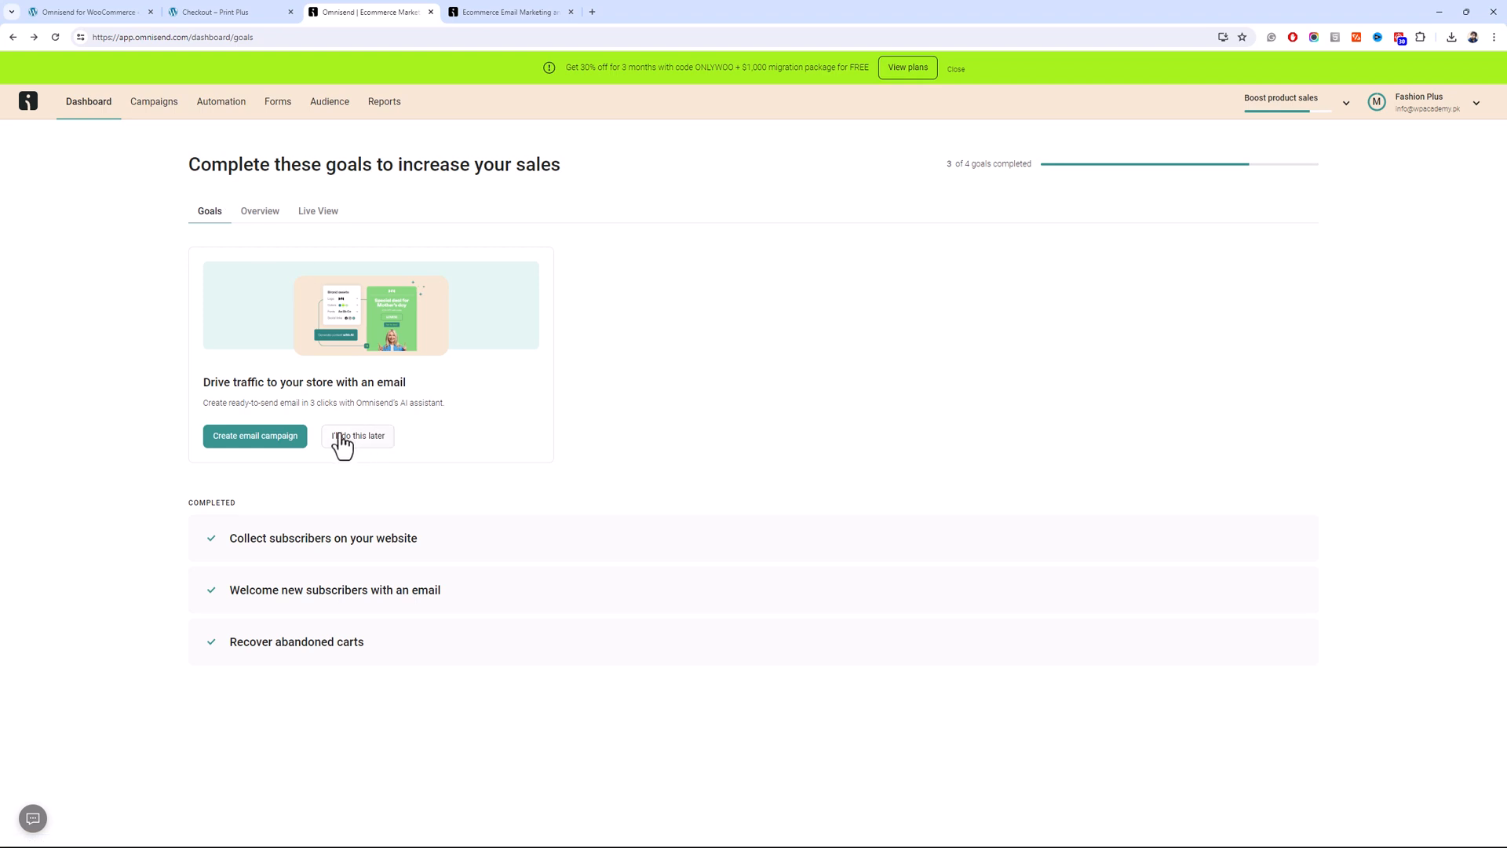
pyautogui.click(279, 439)
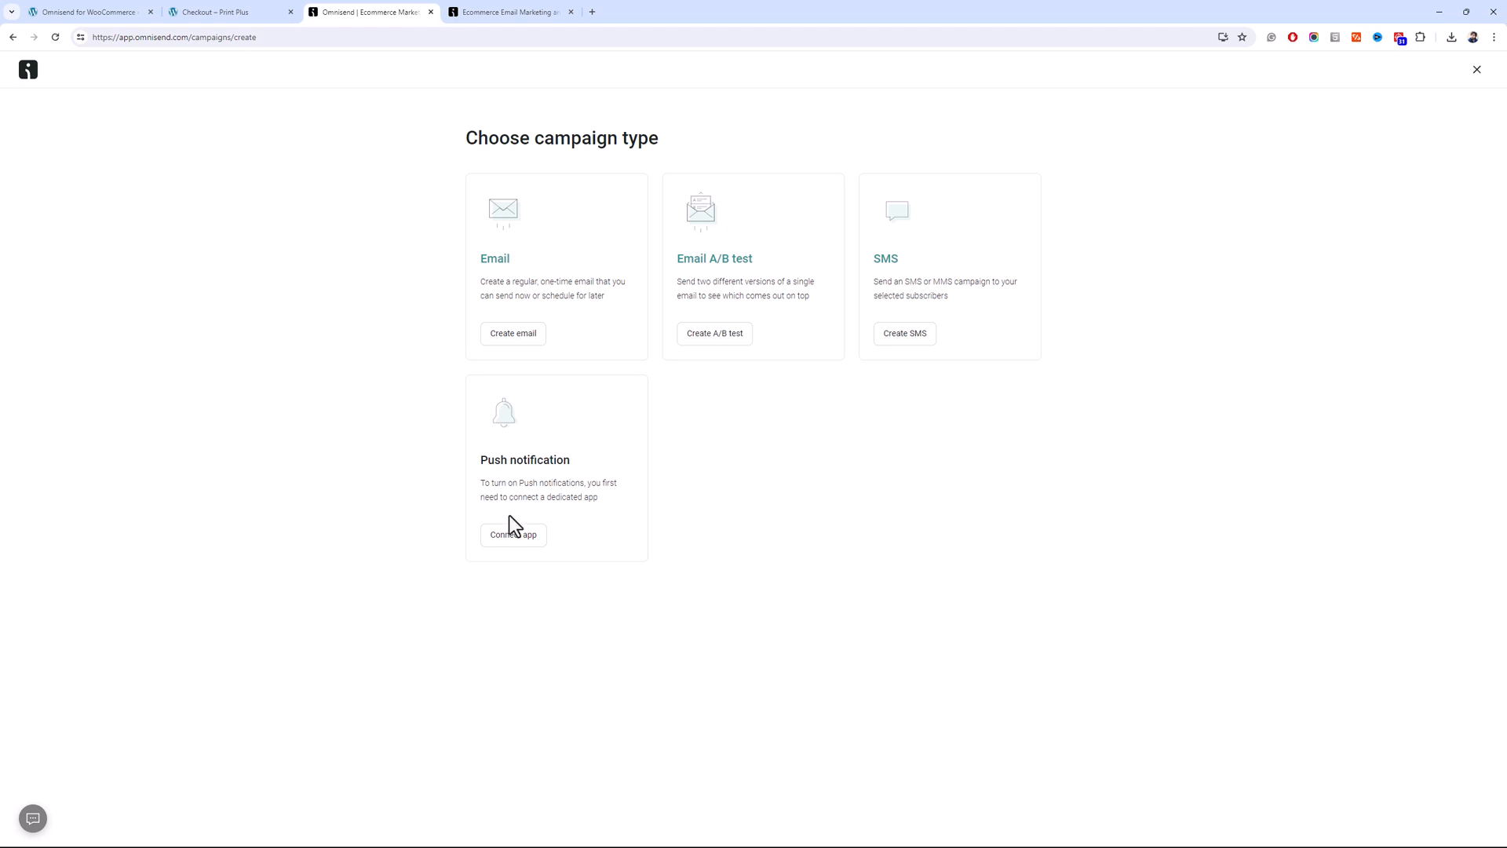
# Examine the push notification setup instructions, including the service-worker.js file, and return to the campaign type choices
pyautogui.click(514, 540)
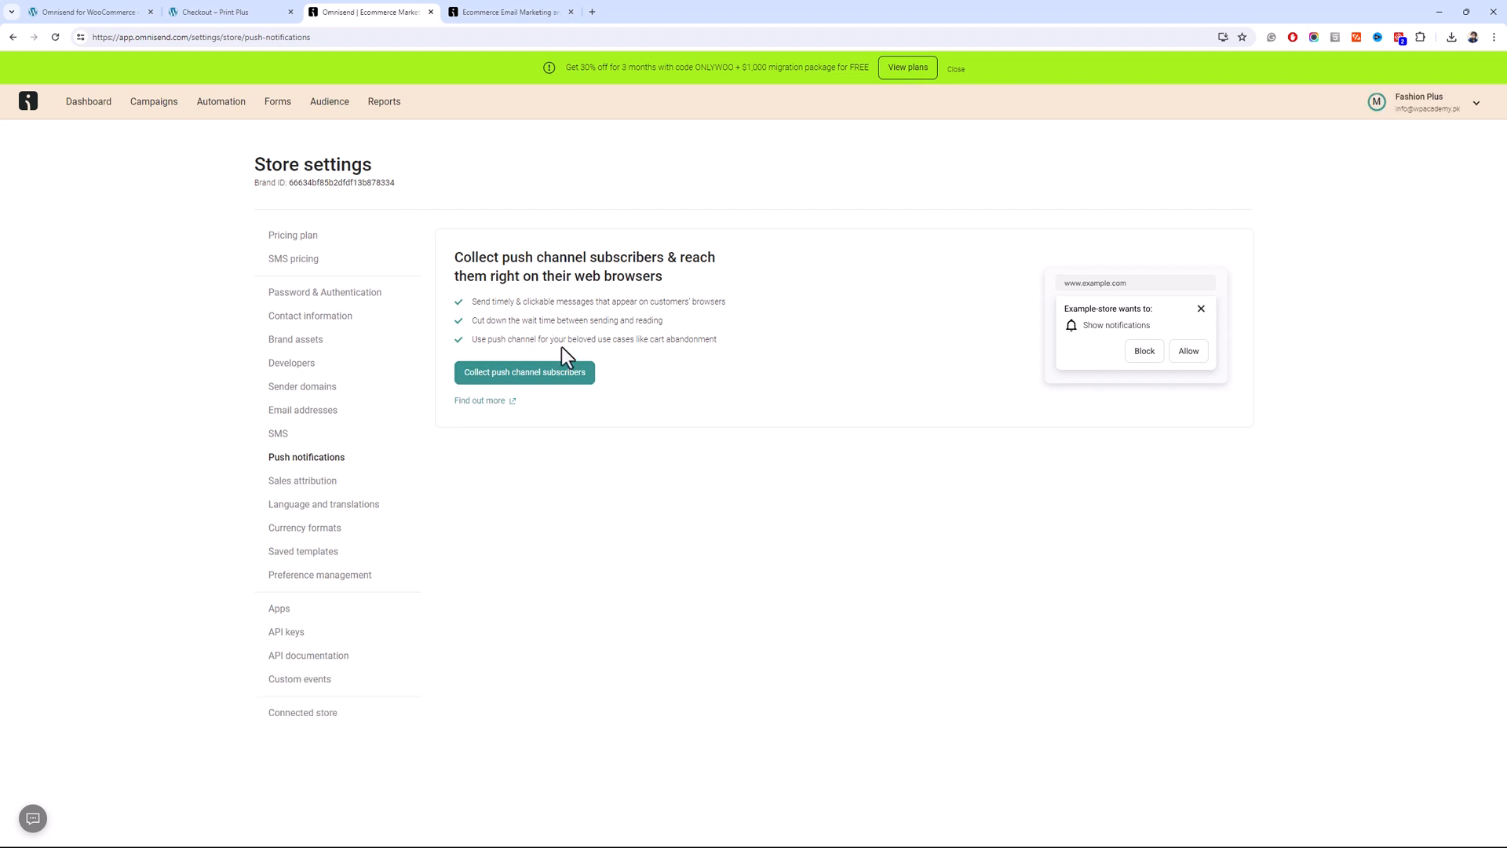
pyautogui.click(575, 383)
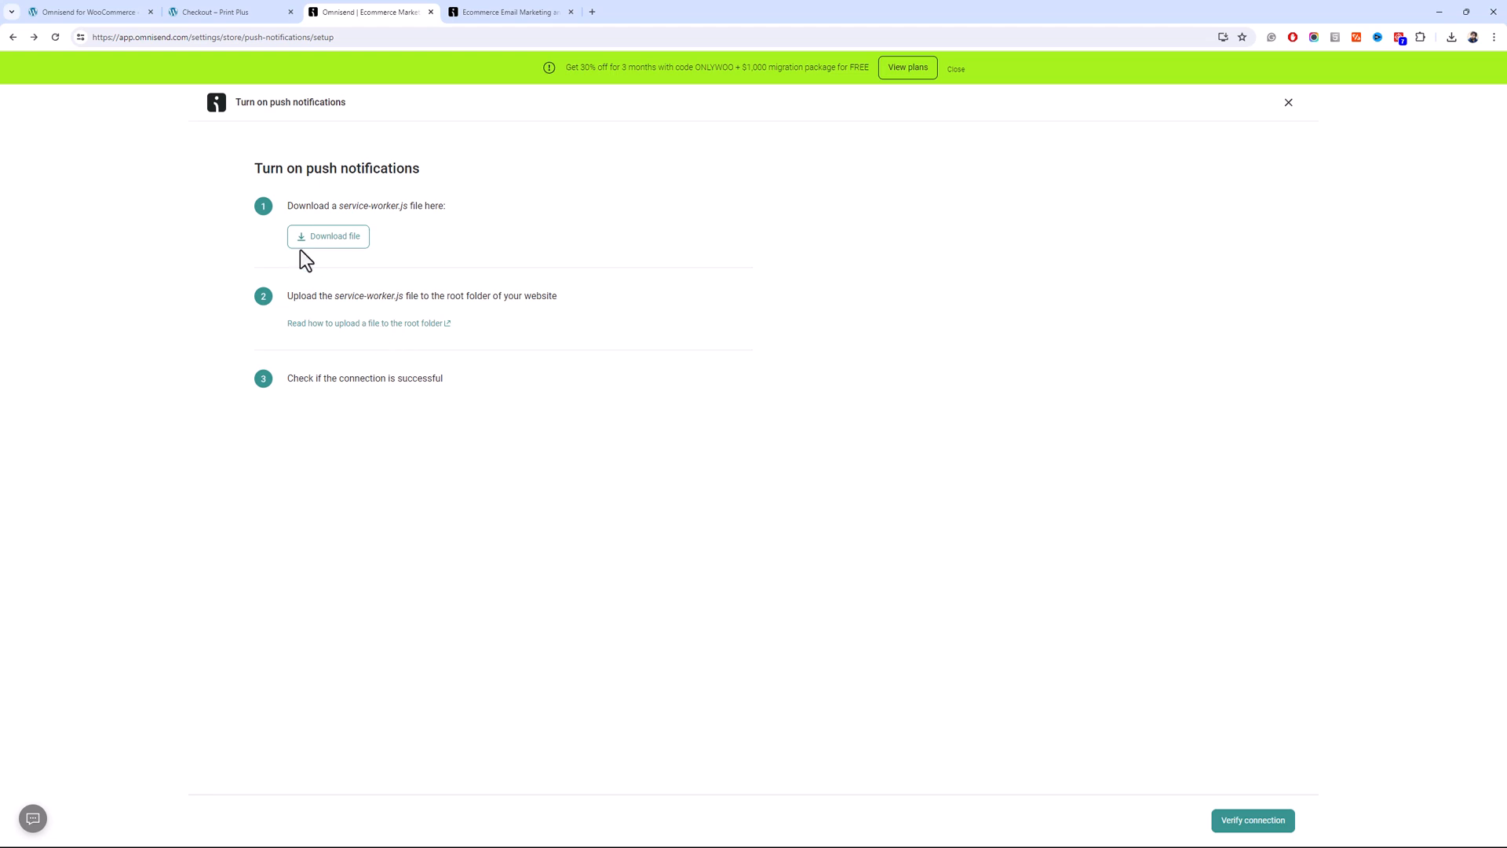
pyautogui.click(12, 38)
pyautogui.click(12, 39)
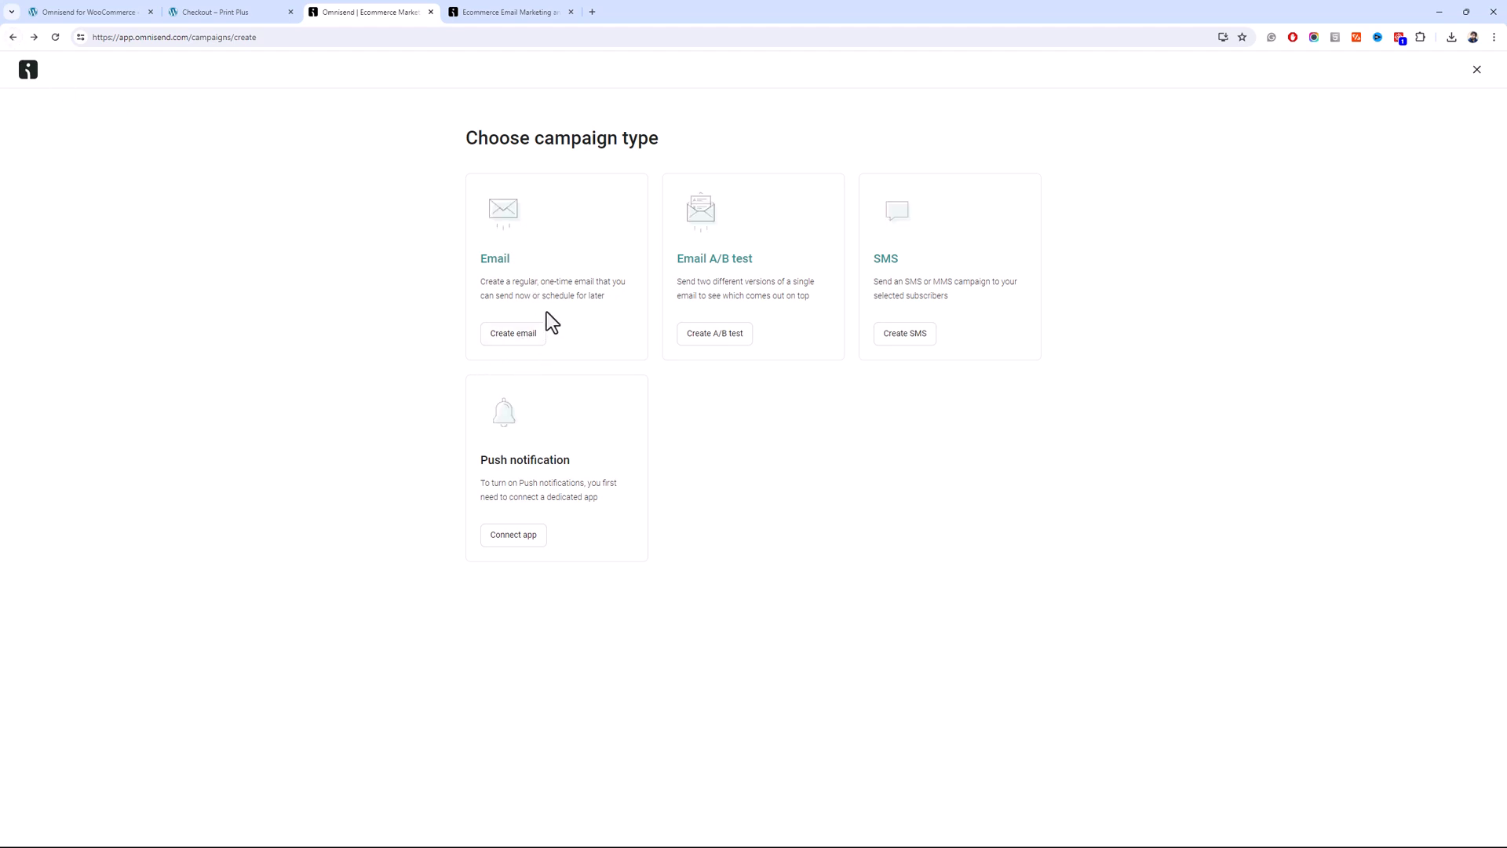
# Create a regular email campaign and look through the personalization fields offered for its subject line
pyautogui.click(529, 333)
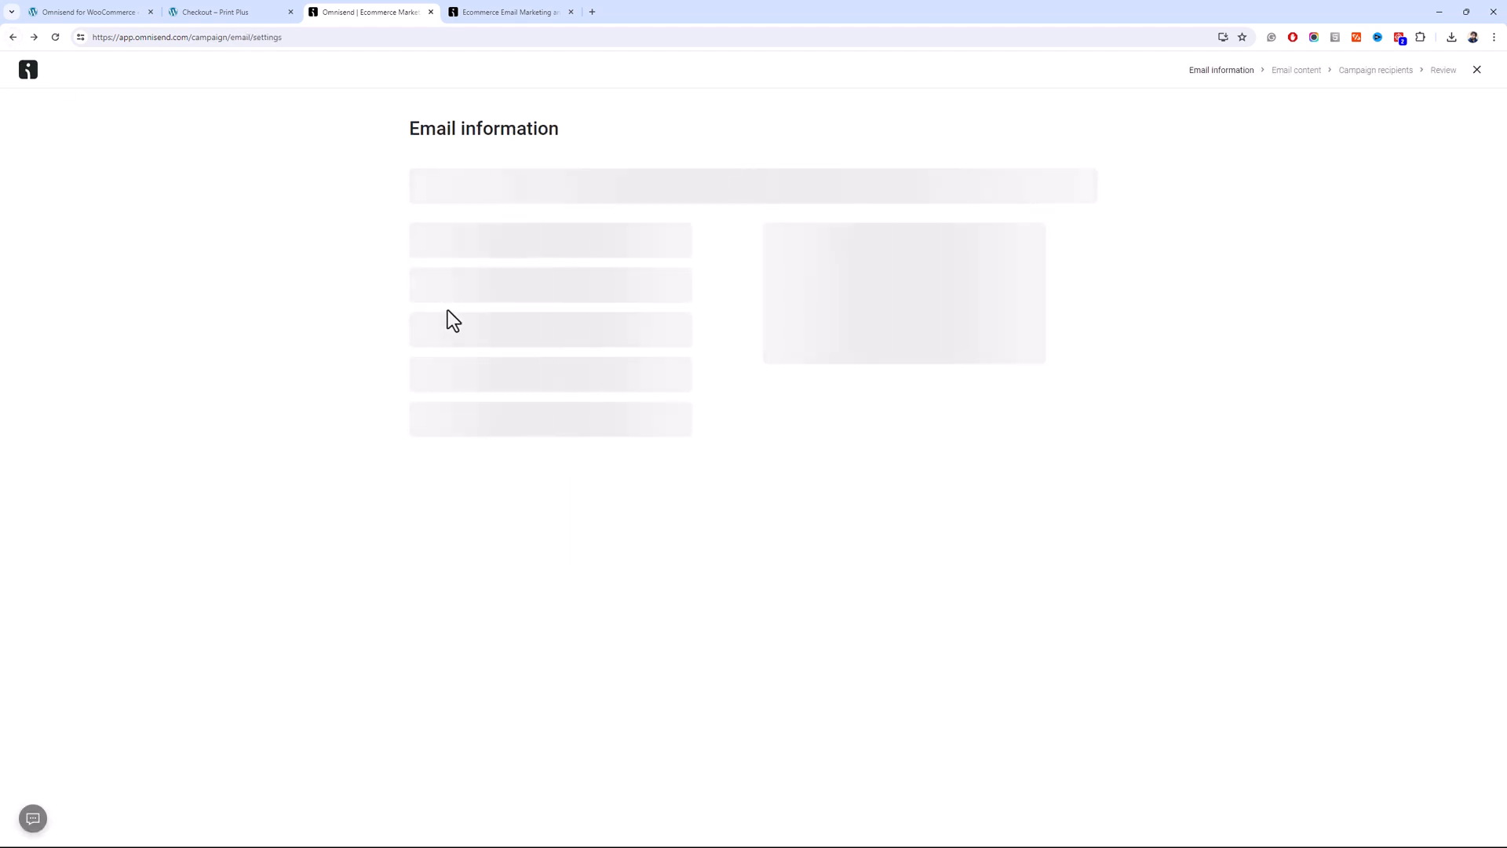
pyautogui.click(511, 198)
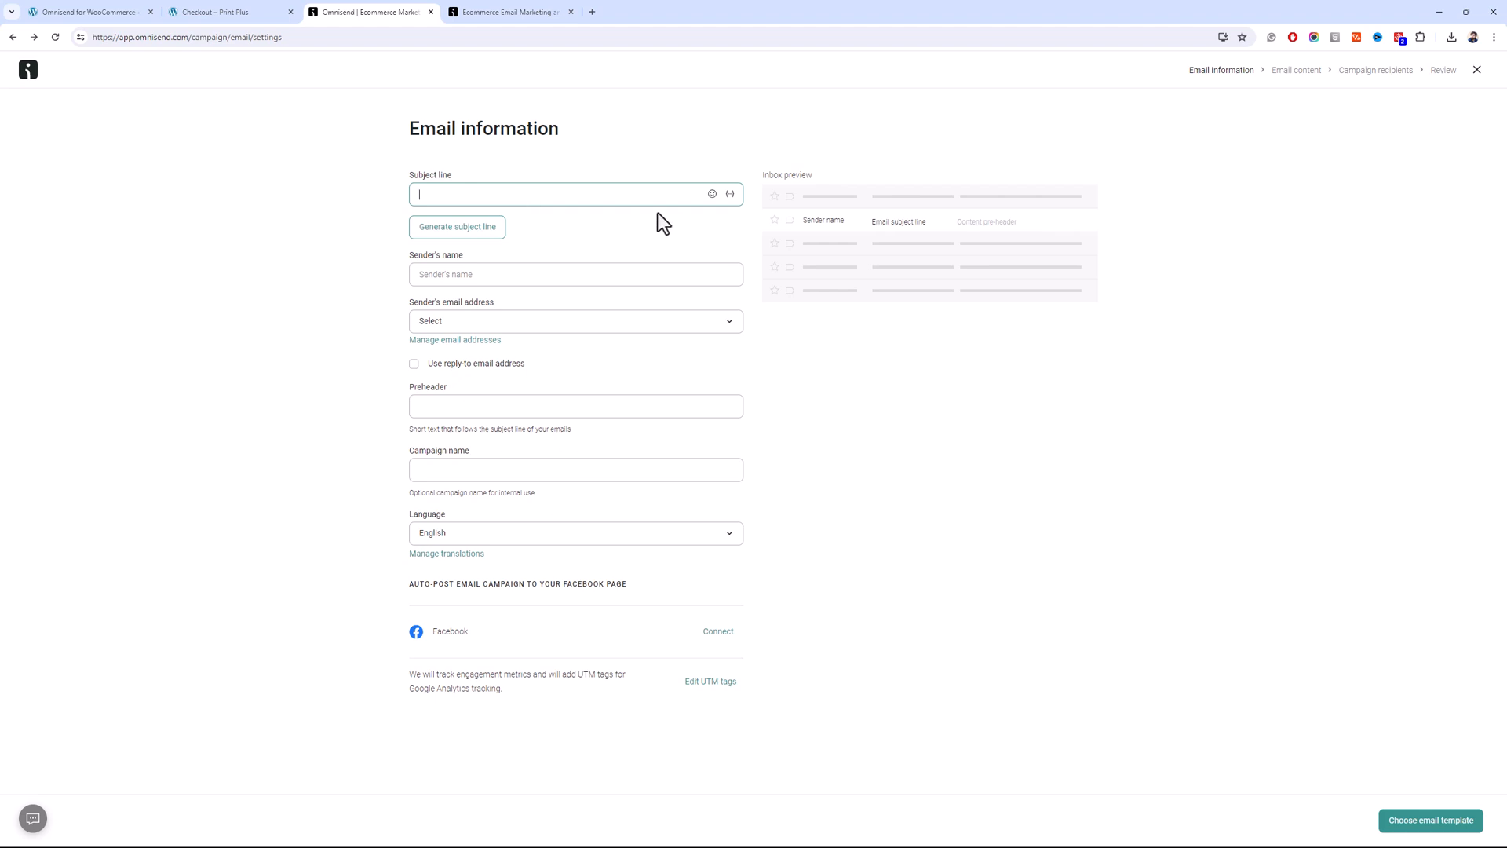
pyautogui.click(729, 195)
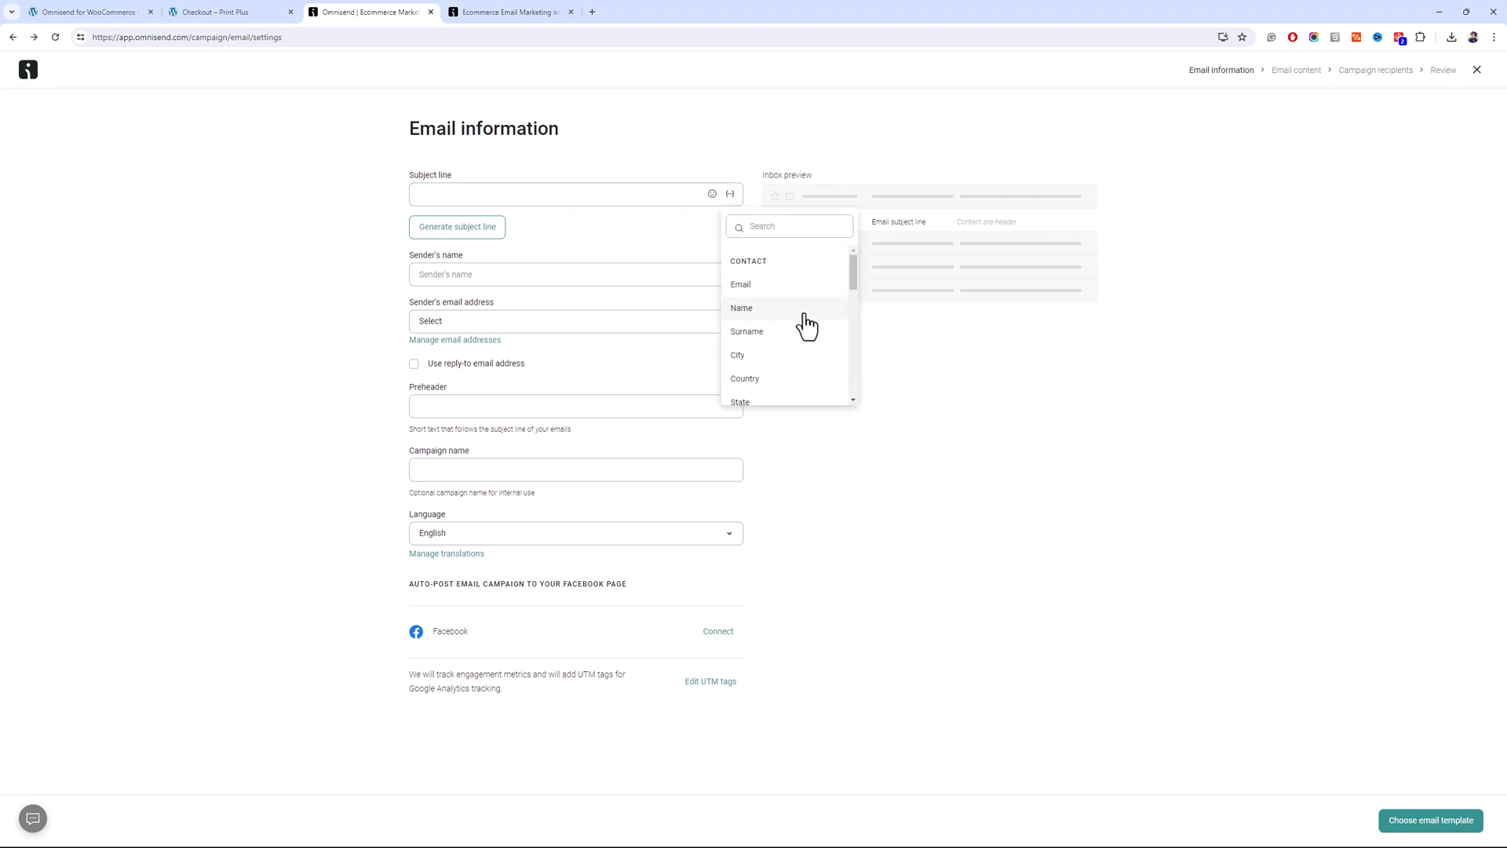
pyautogui.moveTo(853, 274)
pyautogui.mouseDown()
pyautogui.moveTo(858, 366)
pyautogui.moveTo(864, 253)
pyautogui.mouseUp()
pyautogui.click(667, 225)
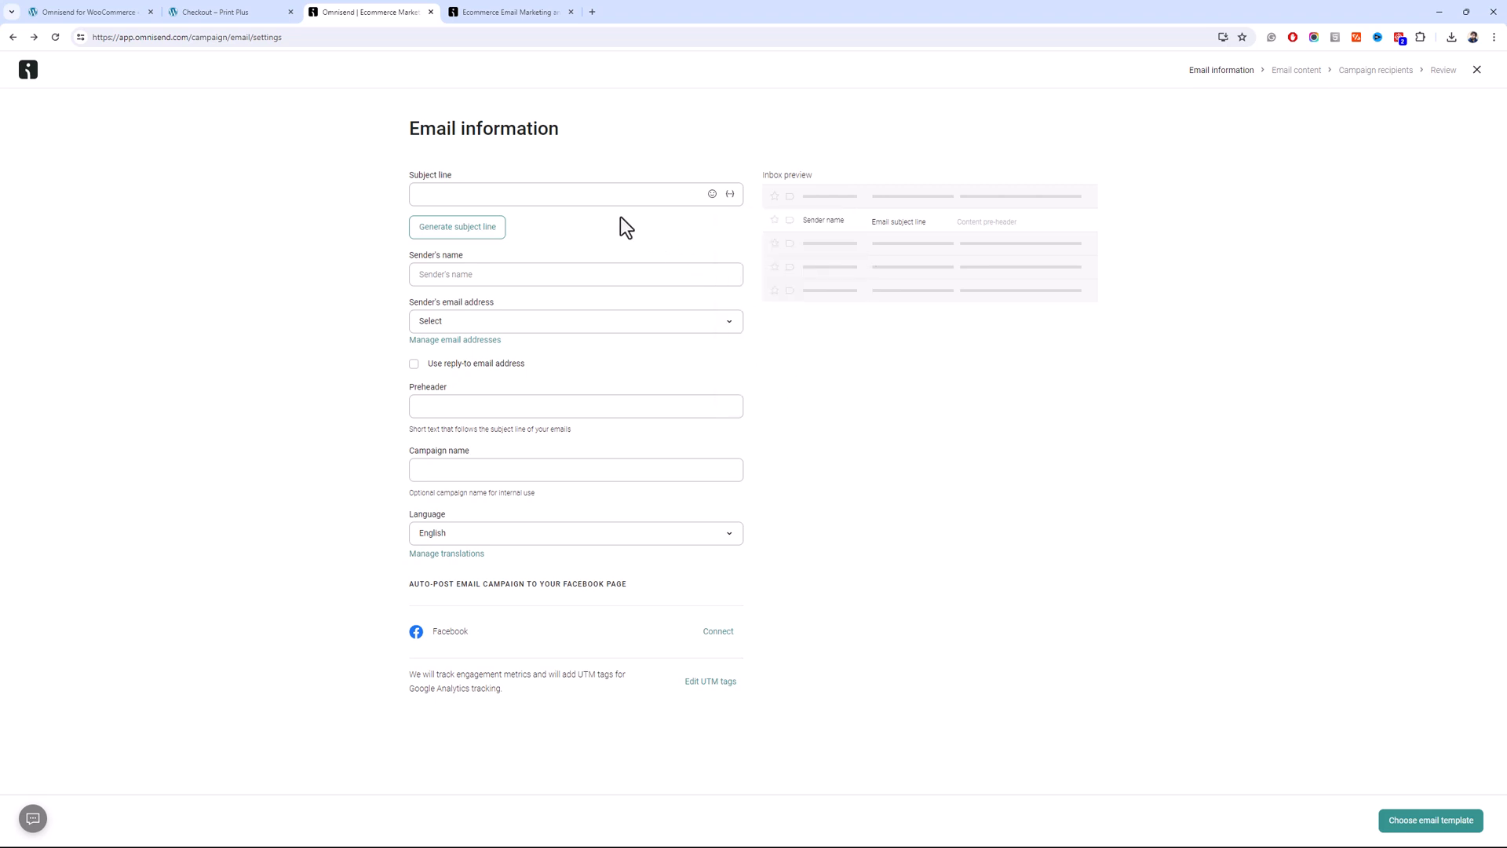
pyautogui.click(546, 205)
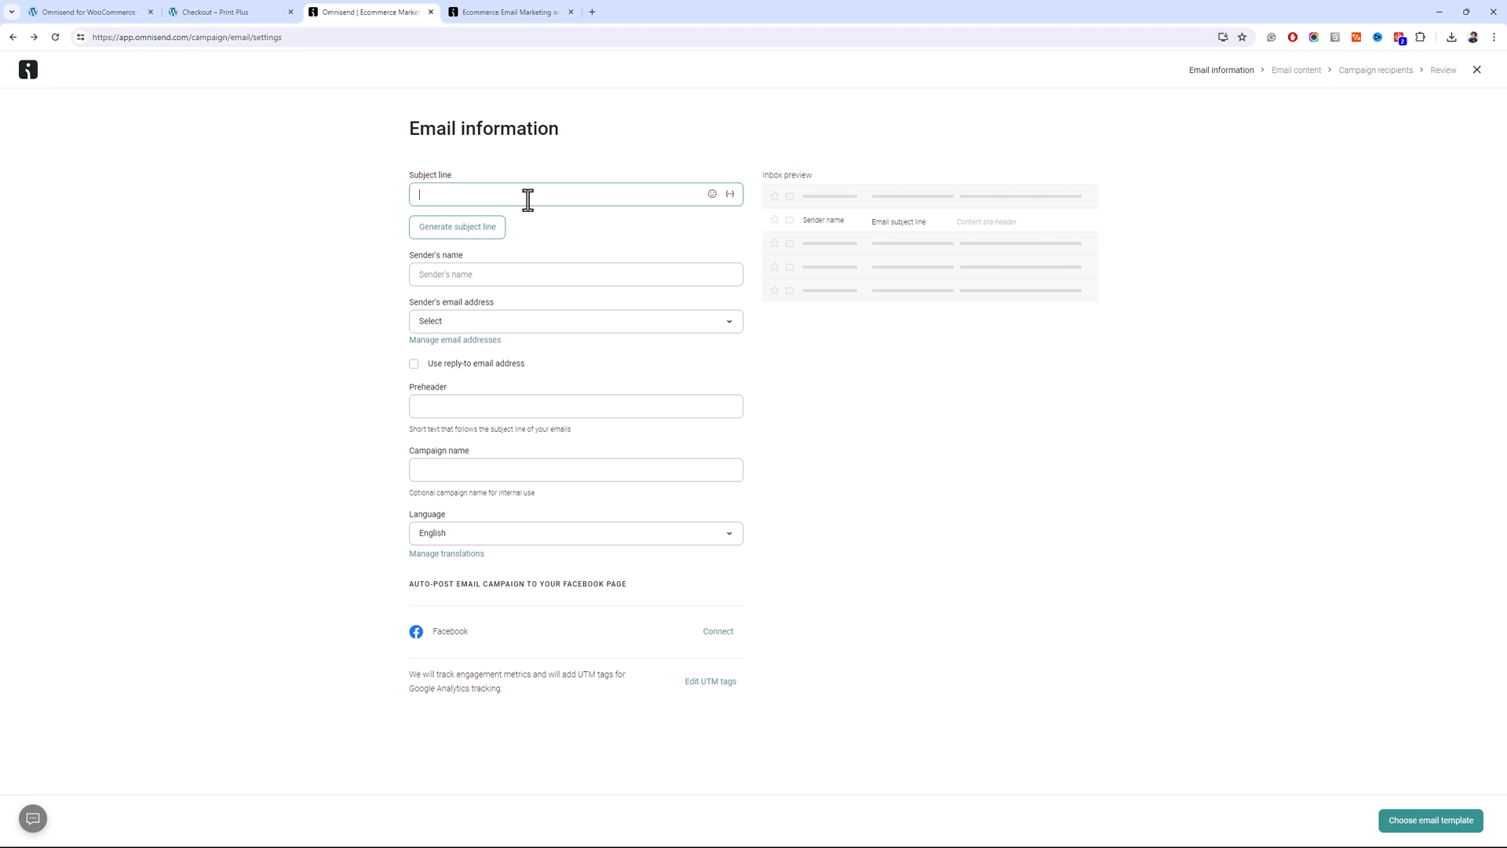
# Generate subject lines from the keywords "mother's day sale" and apply "Celebrate Mother's Day with our sale!"
pyautogui.click(467, 227)
pyautogui.click(677, 471)
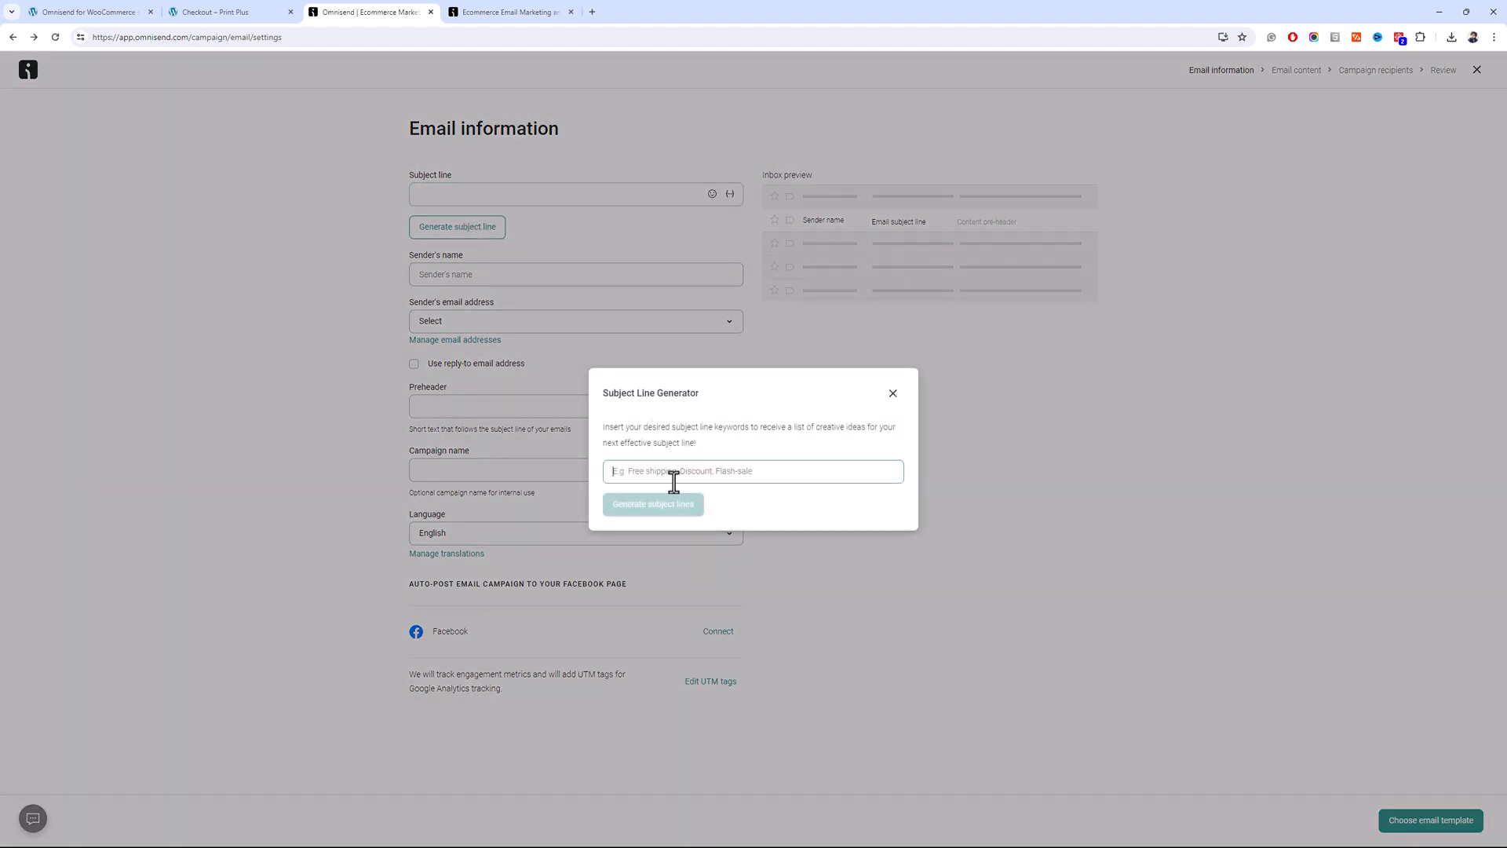
pyautogui.write('father')
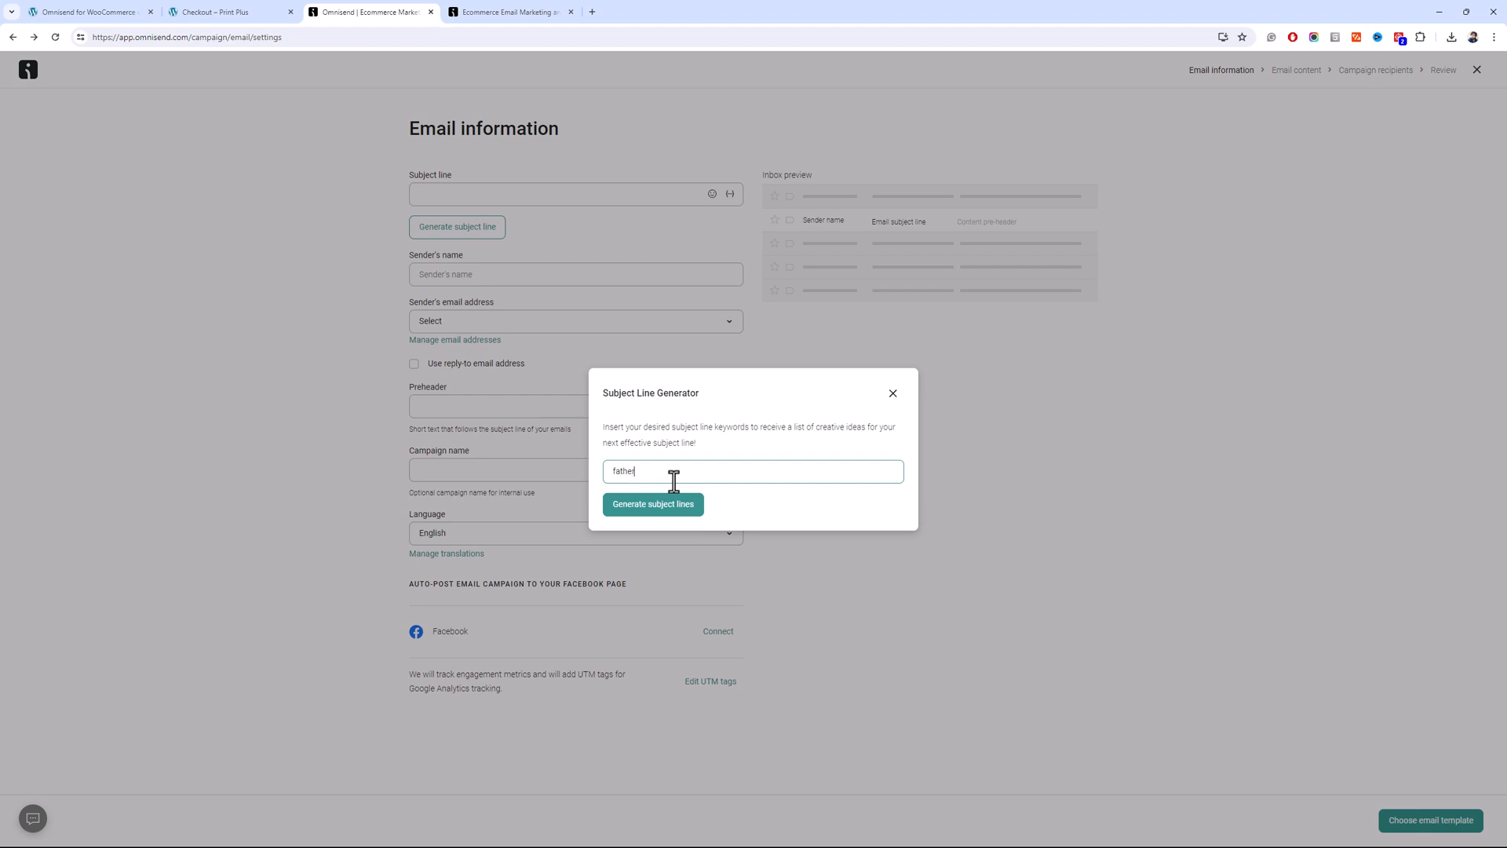
pyautogui.hotkey('ctrl', 'a')
pyautogui.write("mother's day sale")
pyautogui.click(662, 518)
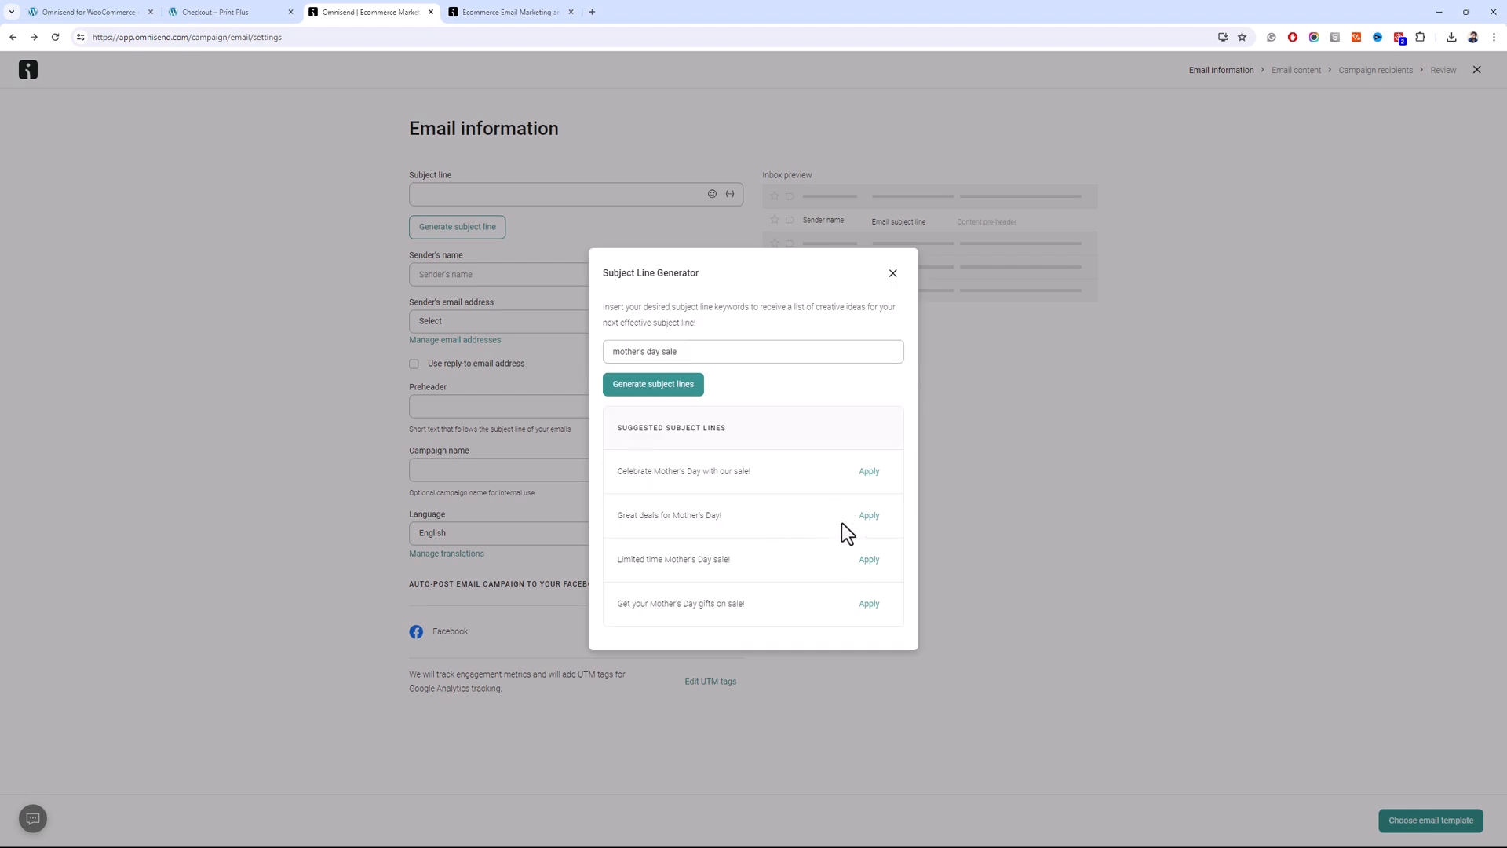
pyautogui.click(869, 472)
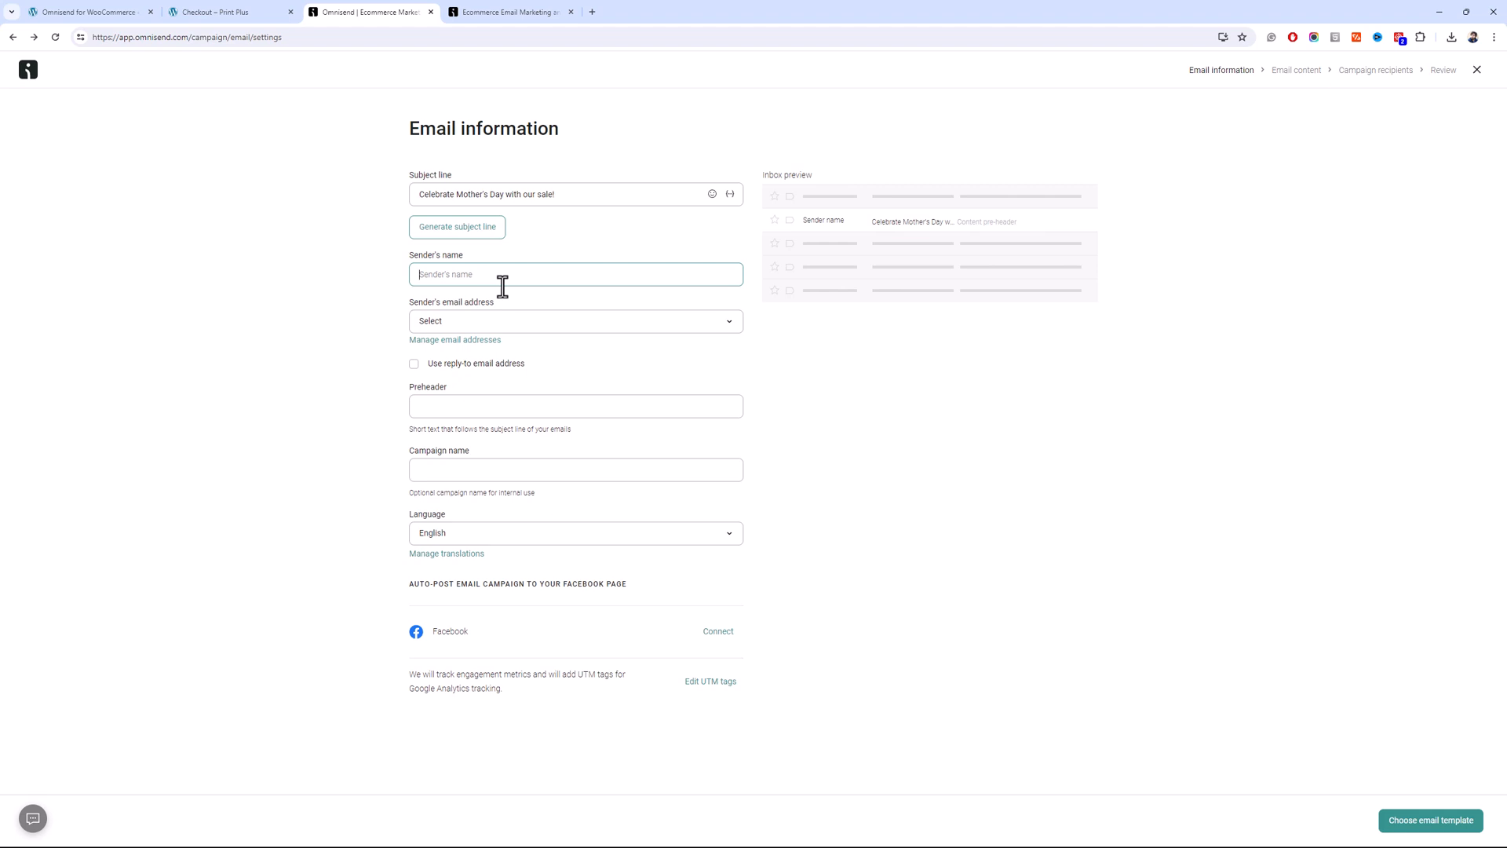
# Set the sender's name to Print Plus and the sender's address to Shared Omnisend Email, and proceed to template selection
pyautogui.write('Print Plus')
pyautogui.click(499, 323)
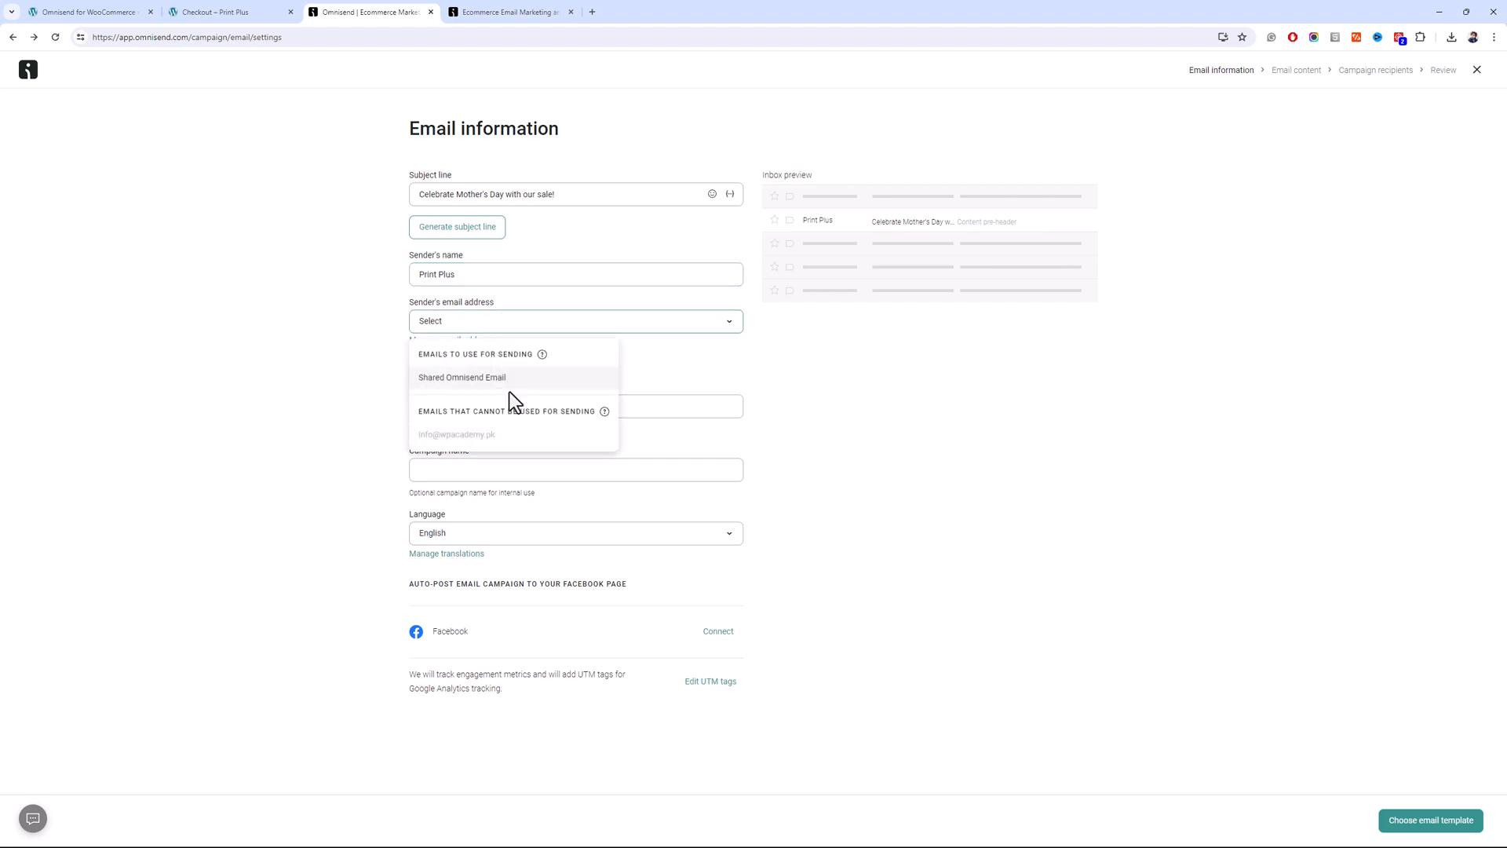
pyautogui.click(485, 379)
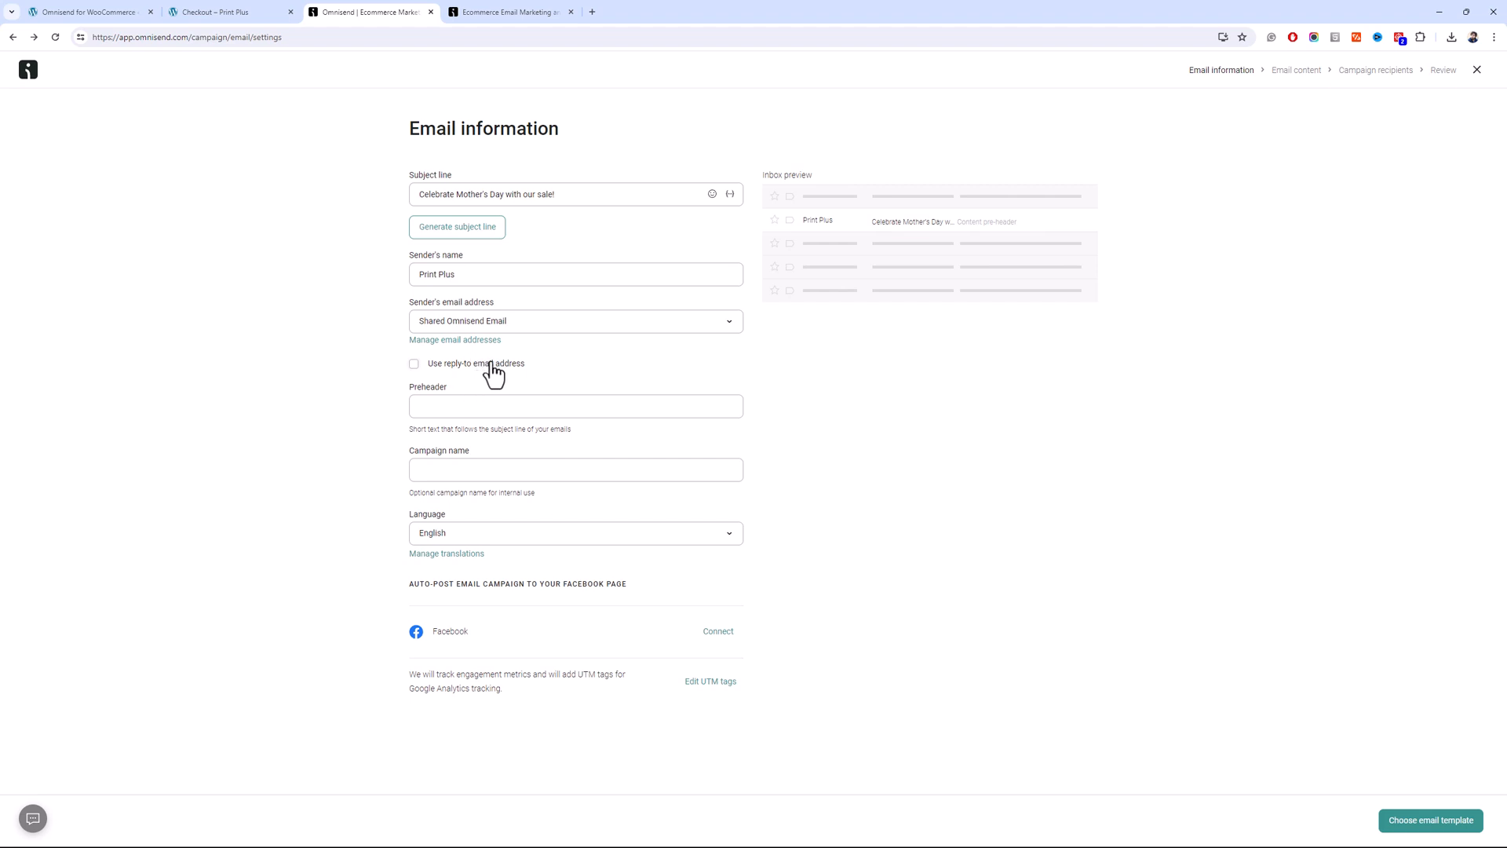
pyautogui.click(468, 413)
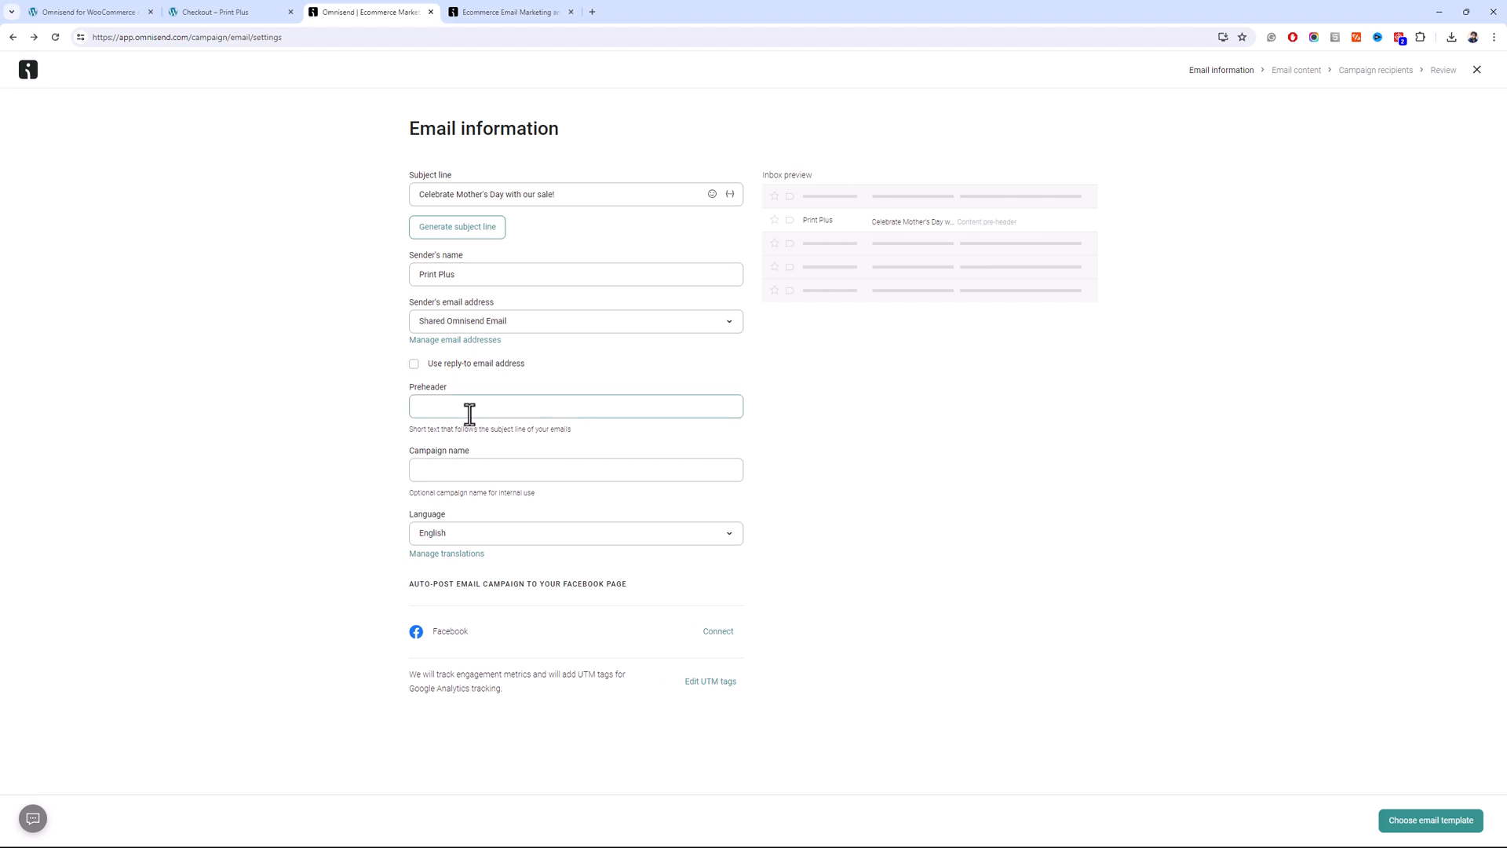
pyautogui.click(481, 471)
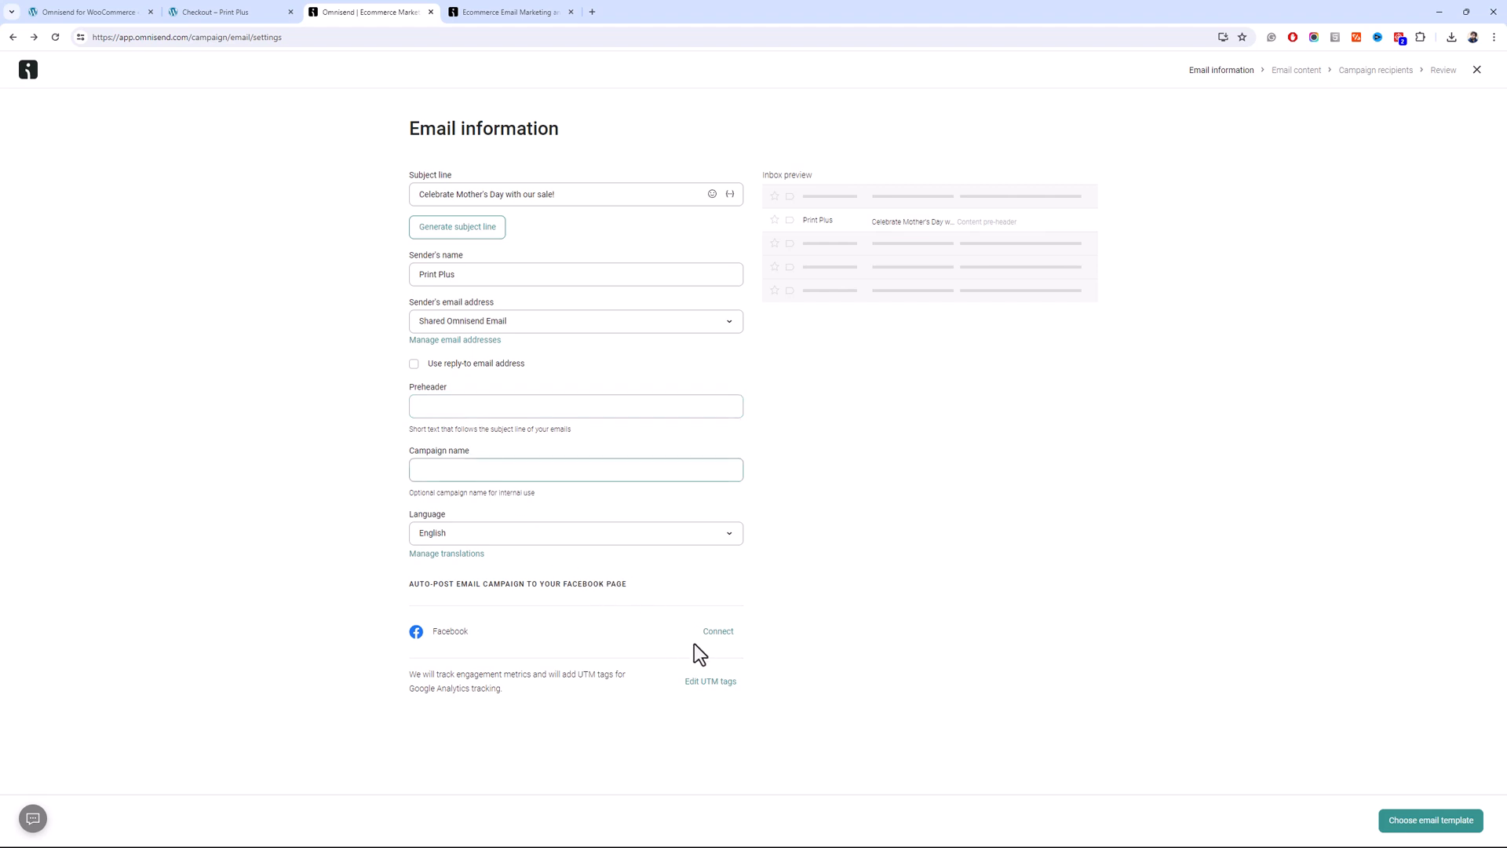
pyautogui.click(1383, 824)
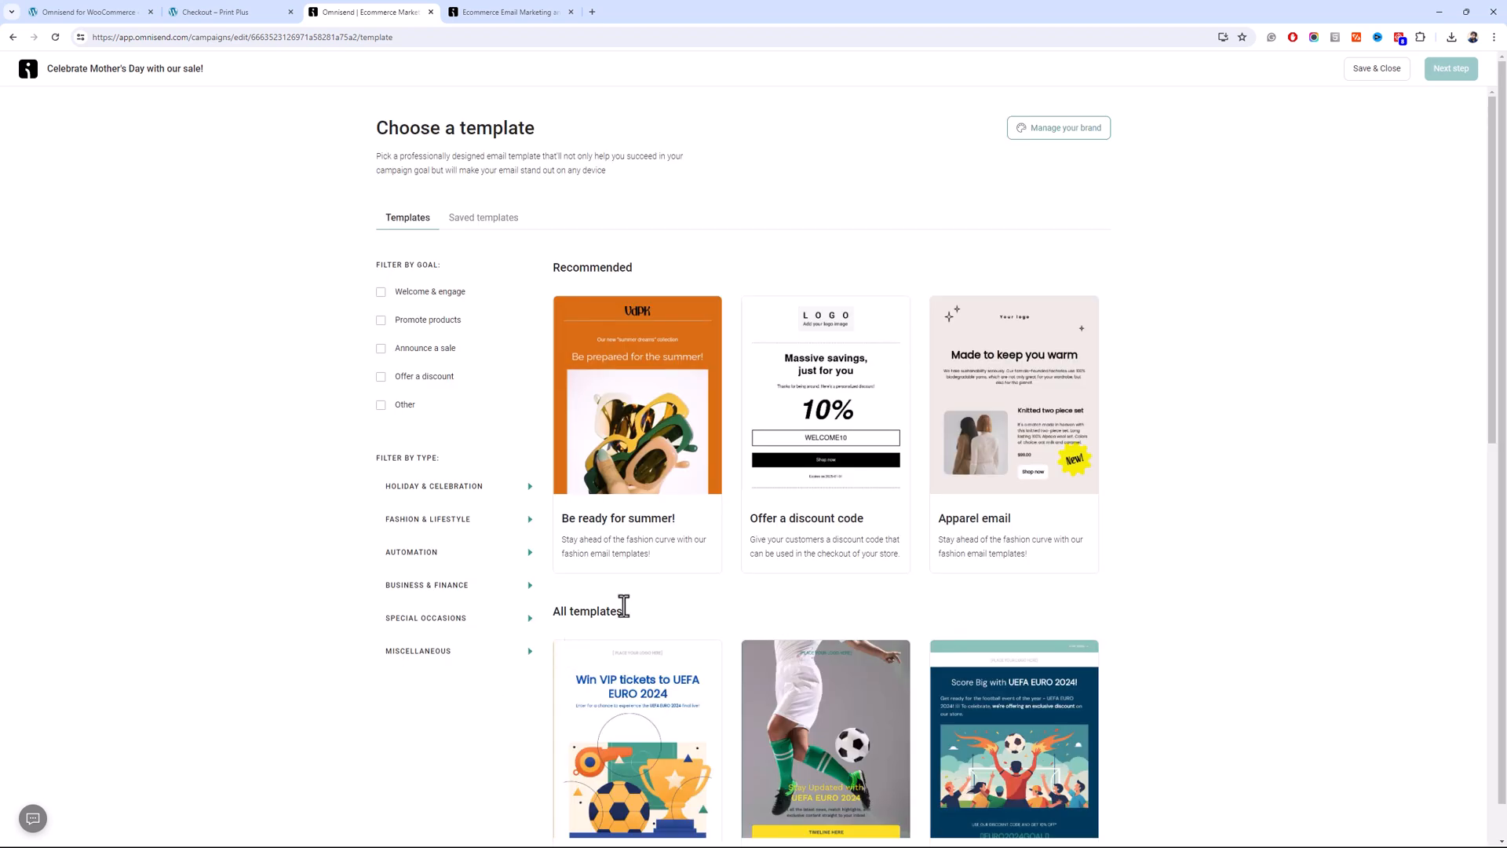
# Filter the email templates by the Promote products goal and use the Happy Mother's day template
pyautogui.moveTo(864, 331)
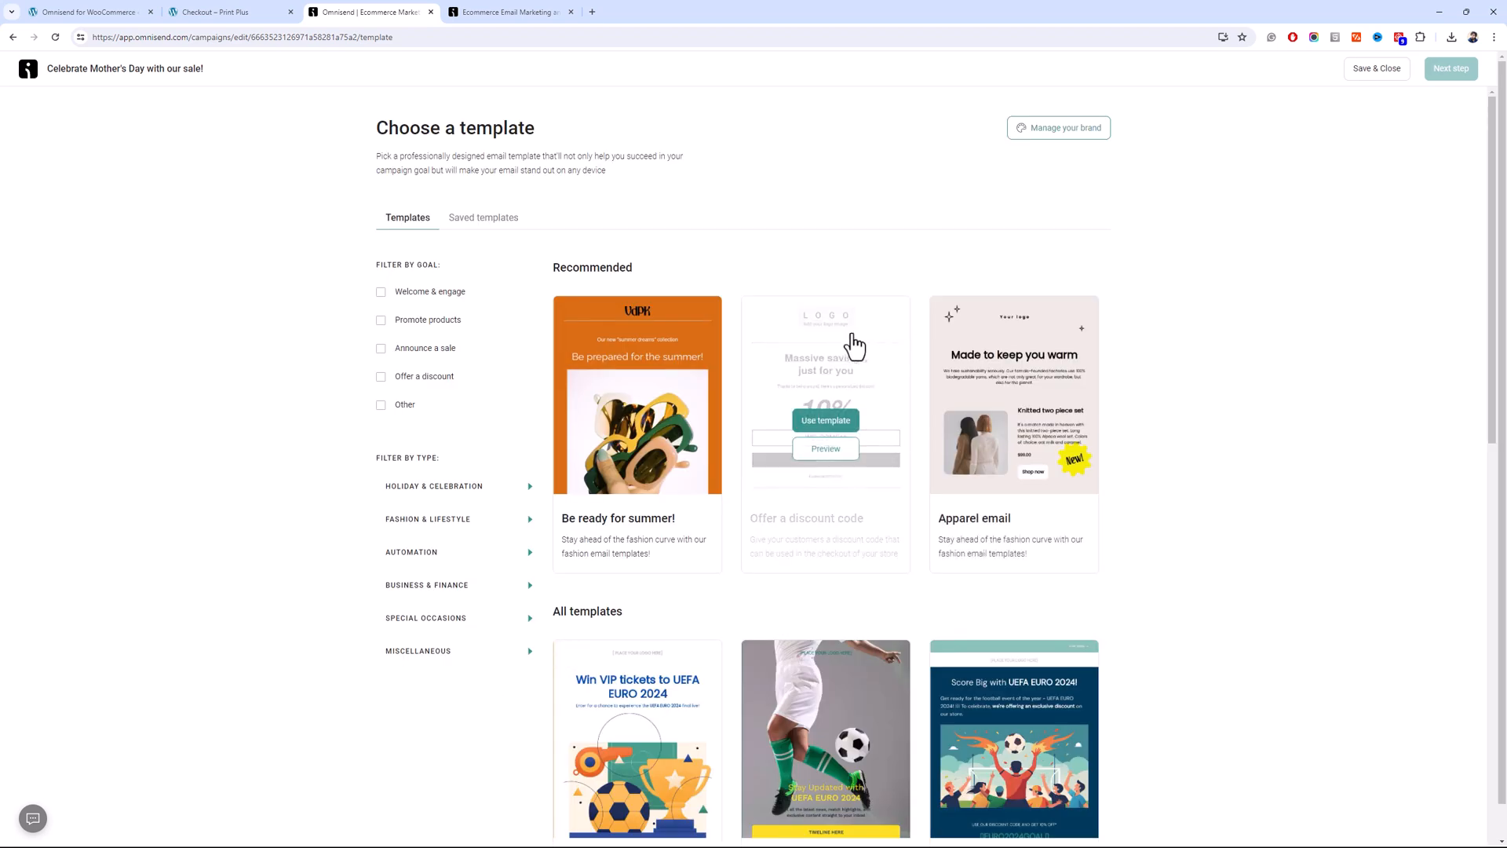
pyautogui.moveTo(1491, 284); pyautogui.dragTo(1474, 306)
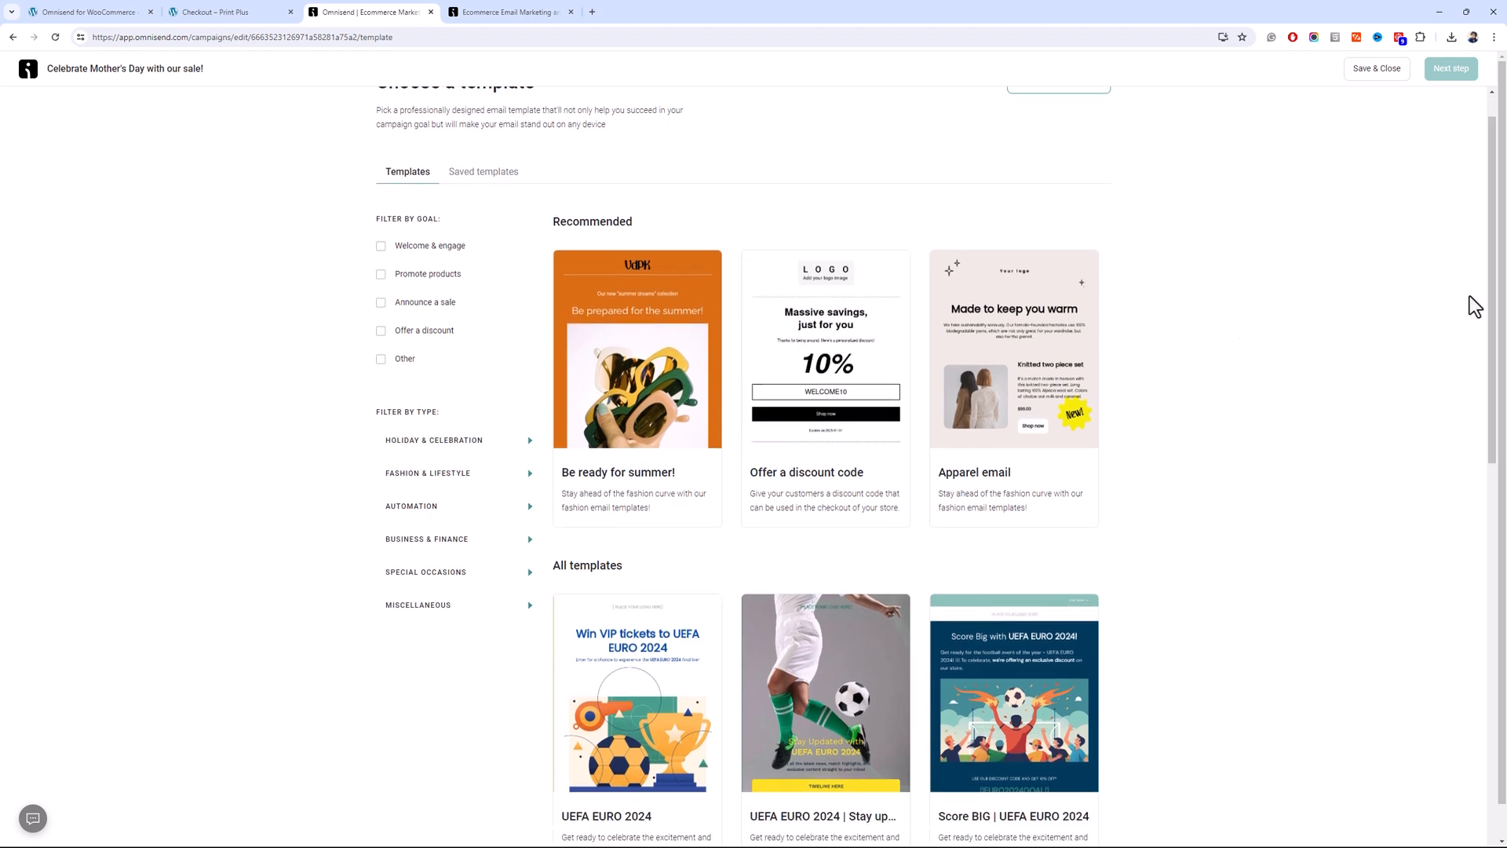
pyautogui.click(428, 276)
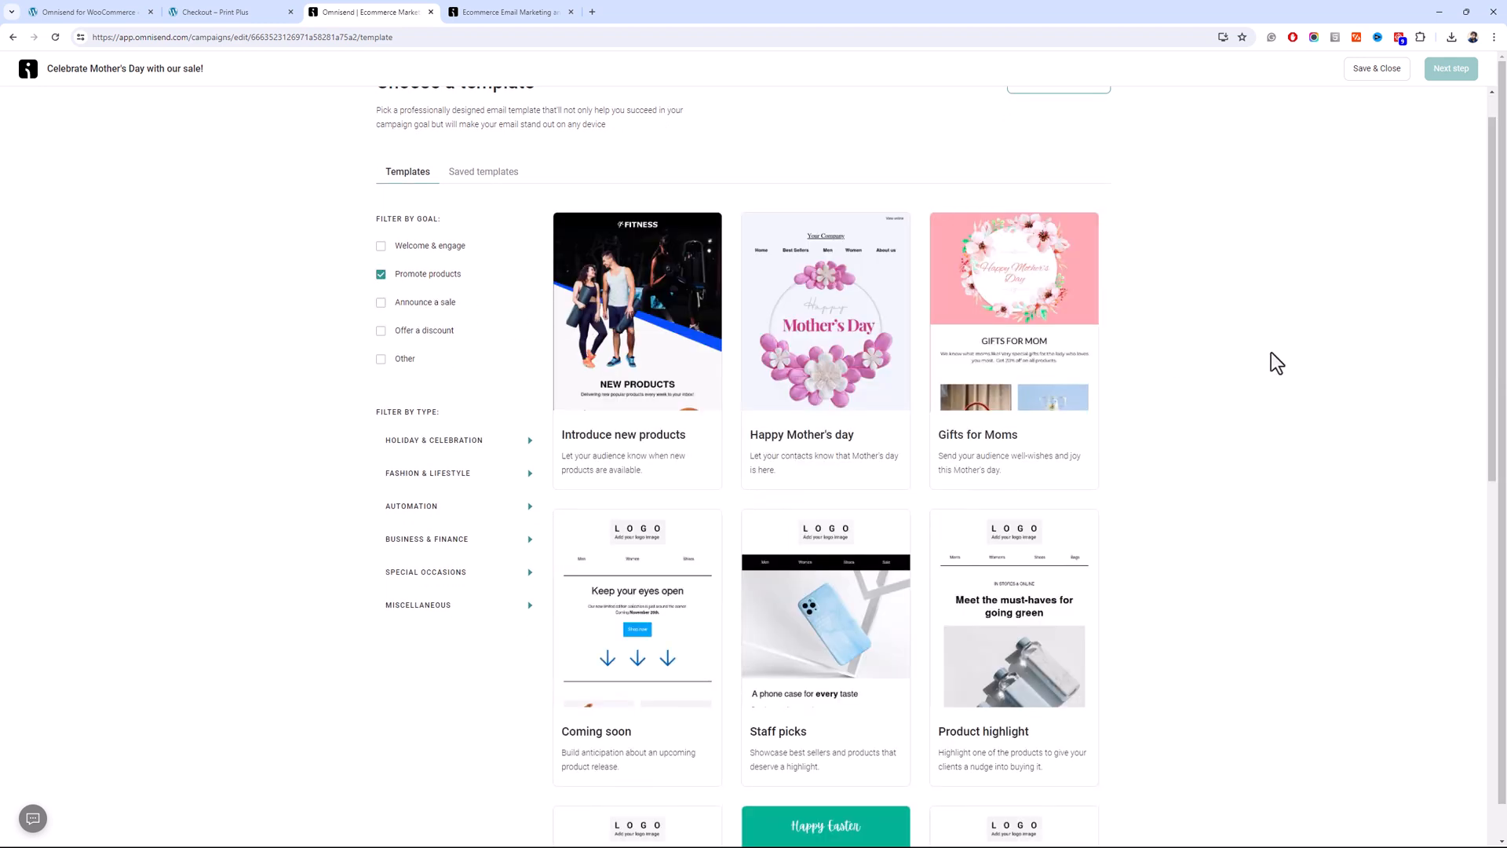
pyautogui.moveTo(775, 380)
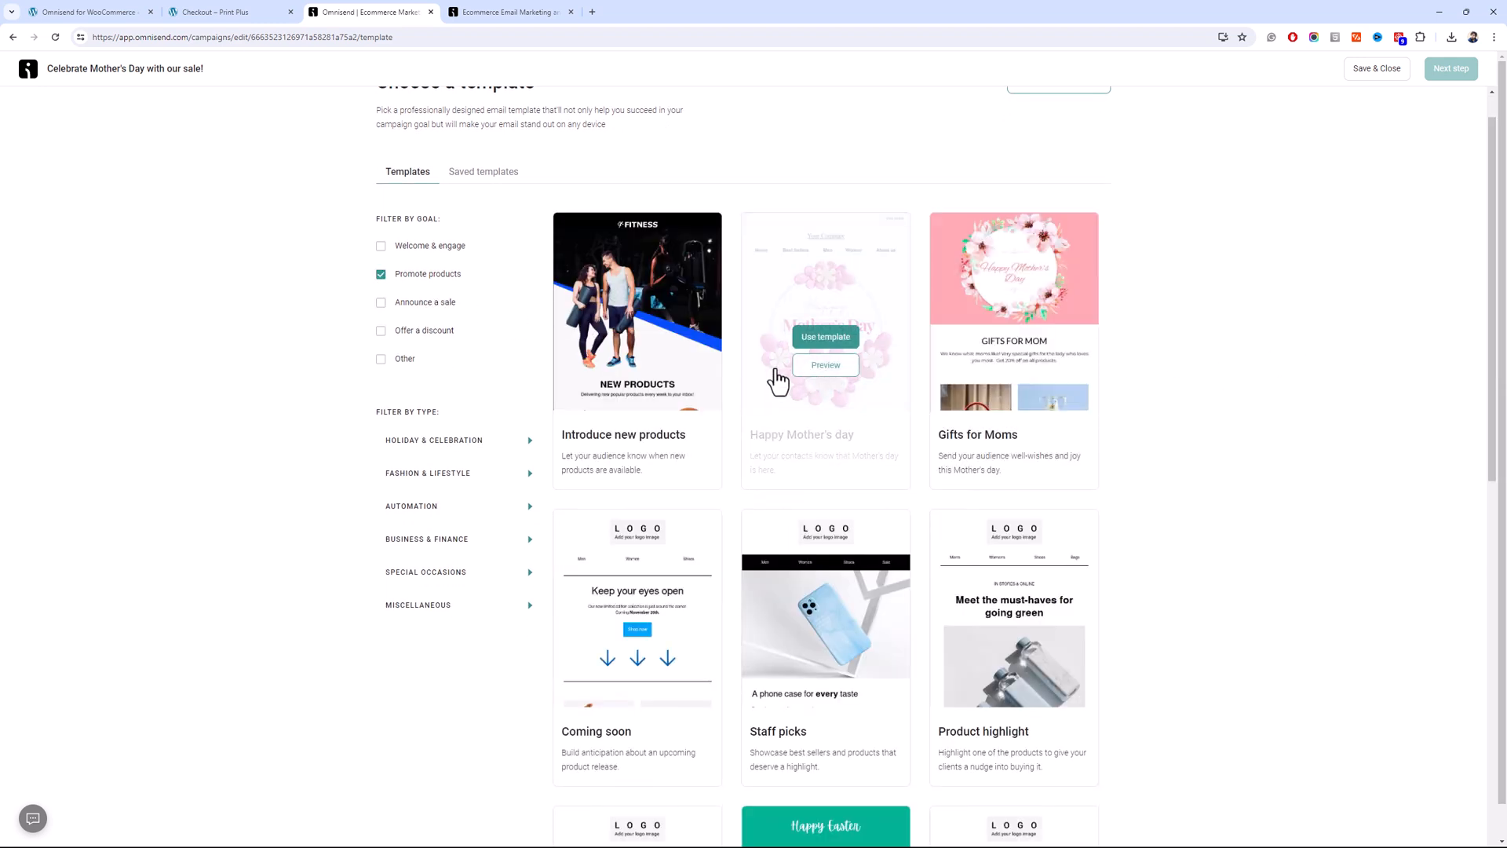
pyautogui.scroll(-5, 777, 382)
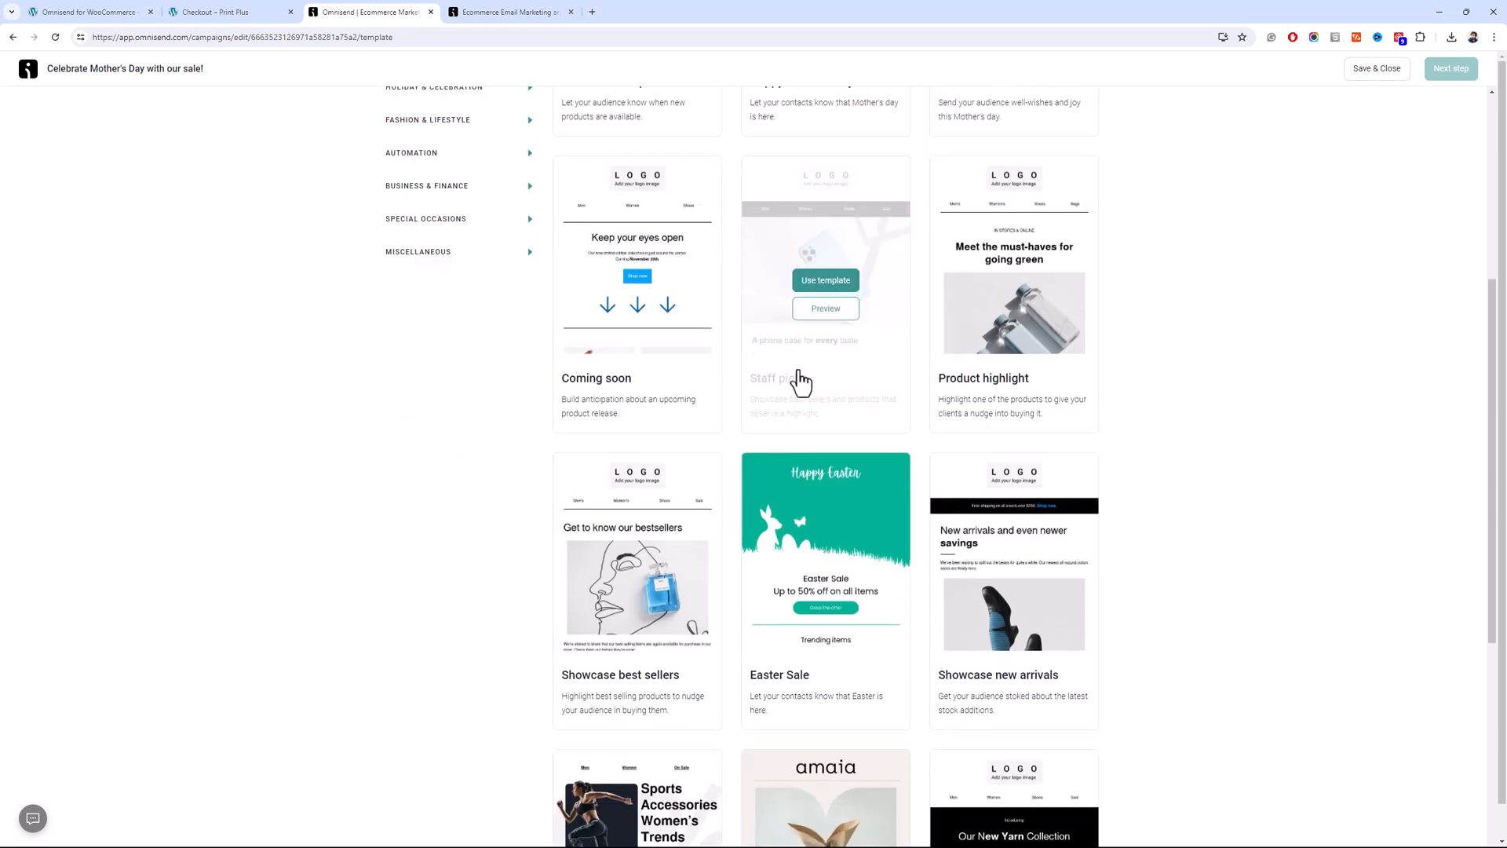
pyautogui.scroll(-2, 802, 382)
pyautogui.scroll(-5, 807, 376)
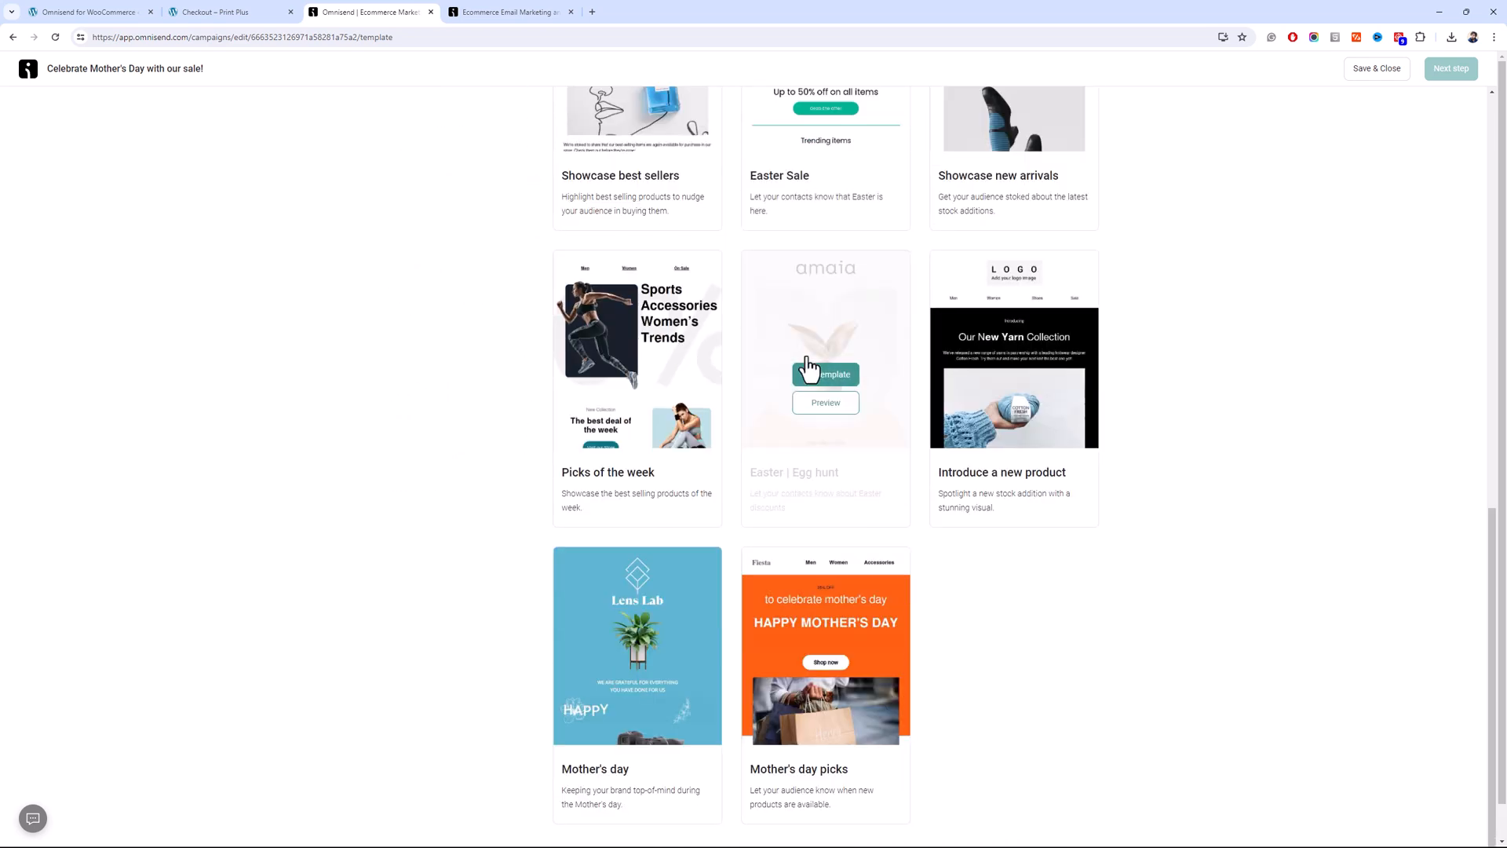
pyautogui.scroll(10, 797, 491)
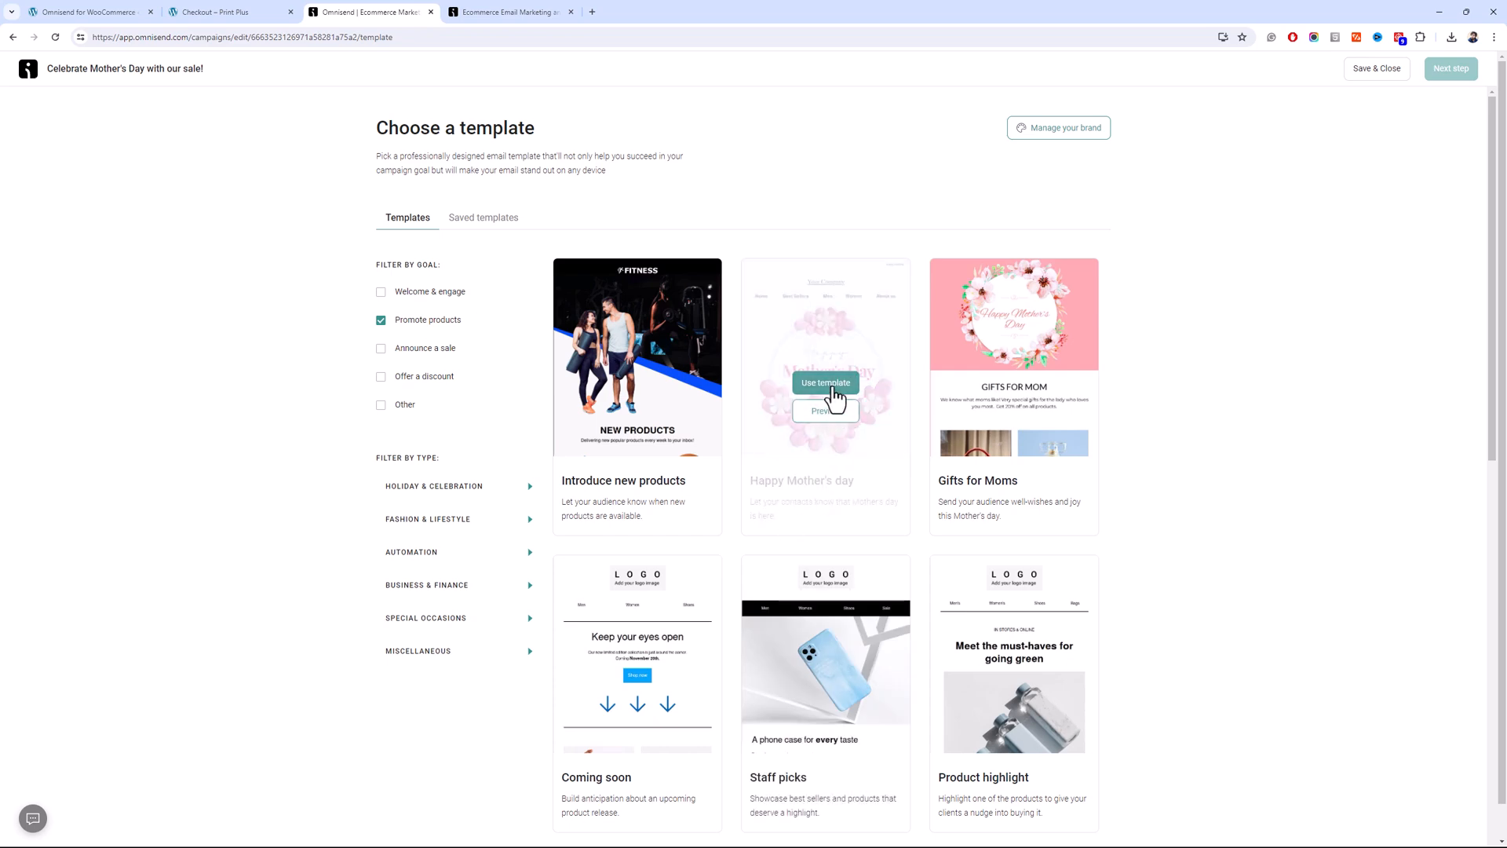
pyautogui.click(834, 389)
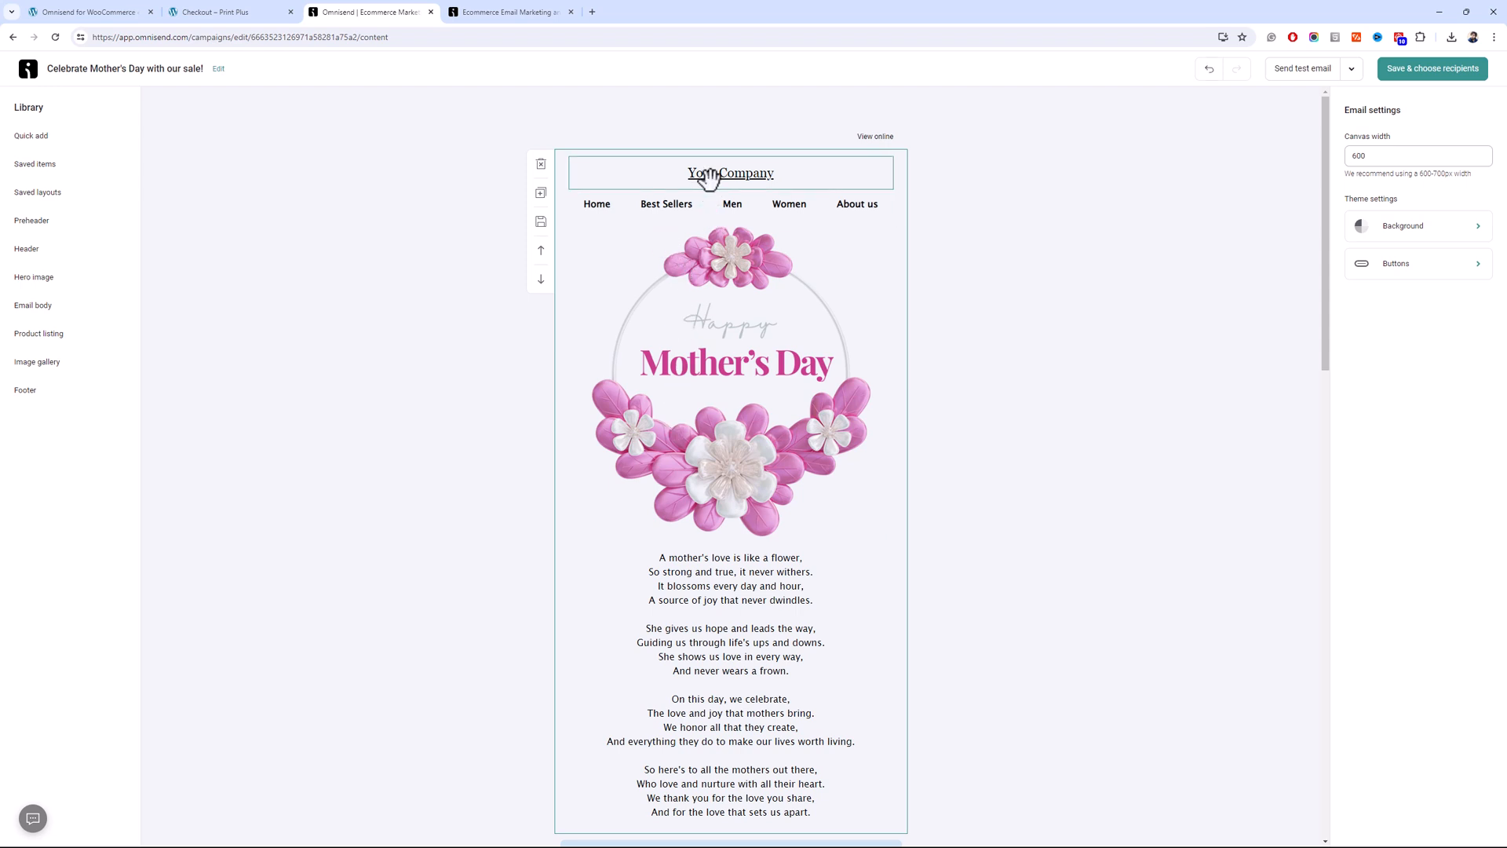
# Replace the "Your Company" heading in the email header with "Print Plus"
pyautogui.click(708, 178)
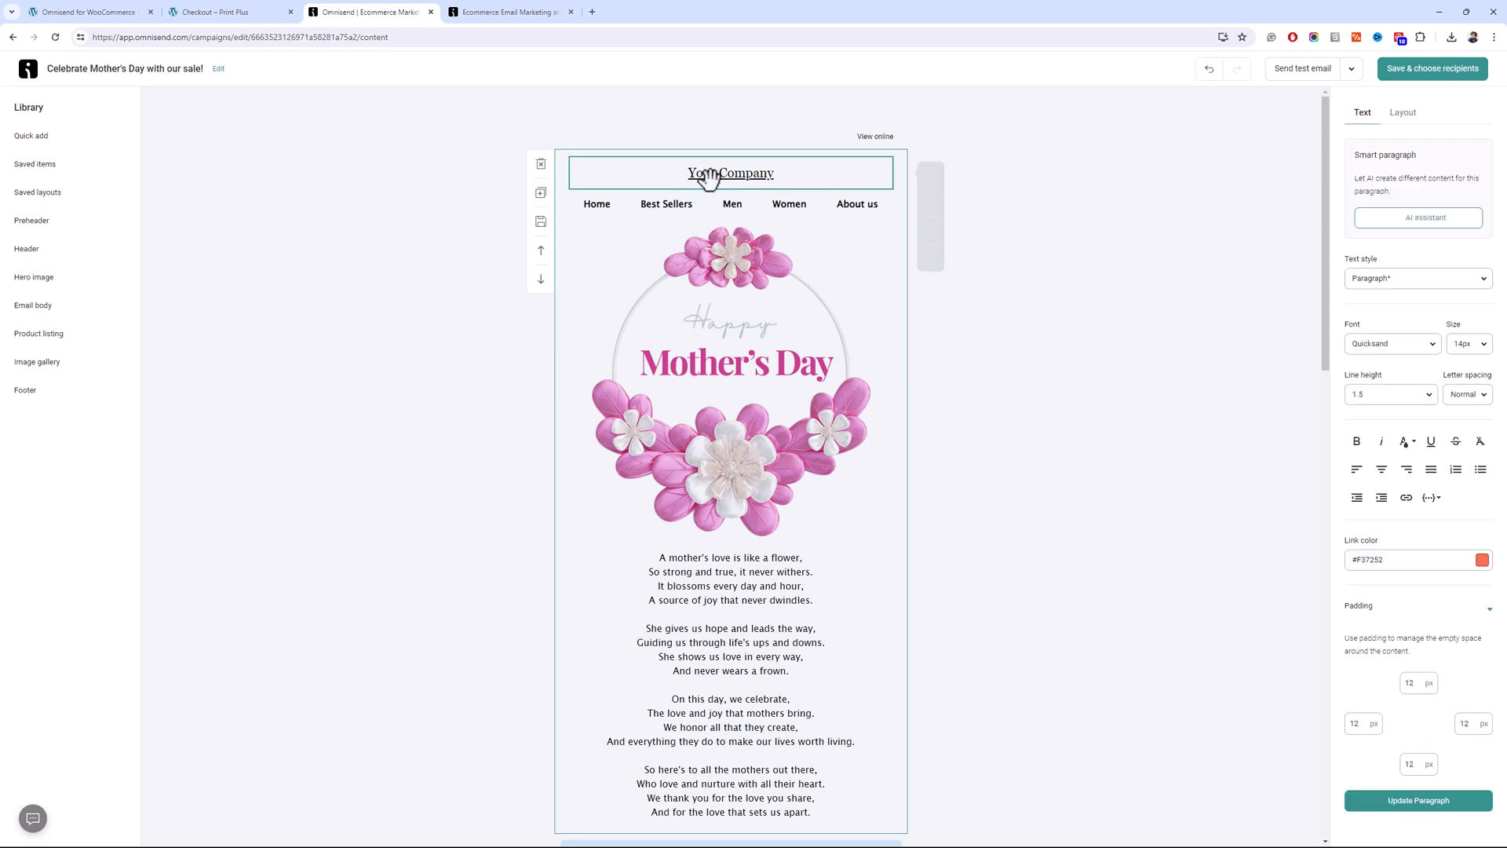
pyautogui.moveTo(774, 176); pyautogui.dragTo(737, 173)
pyautogui.click(747, 173)
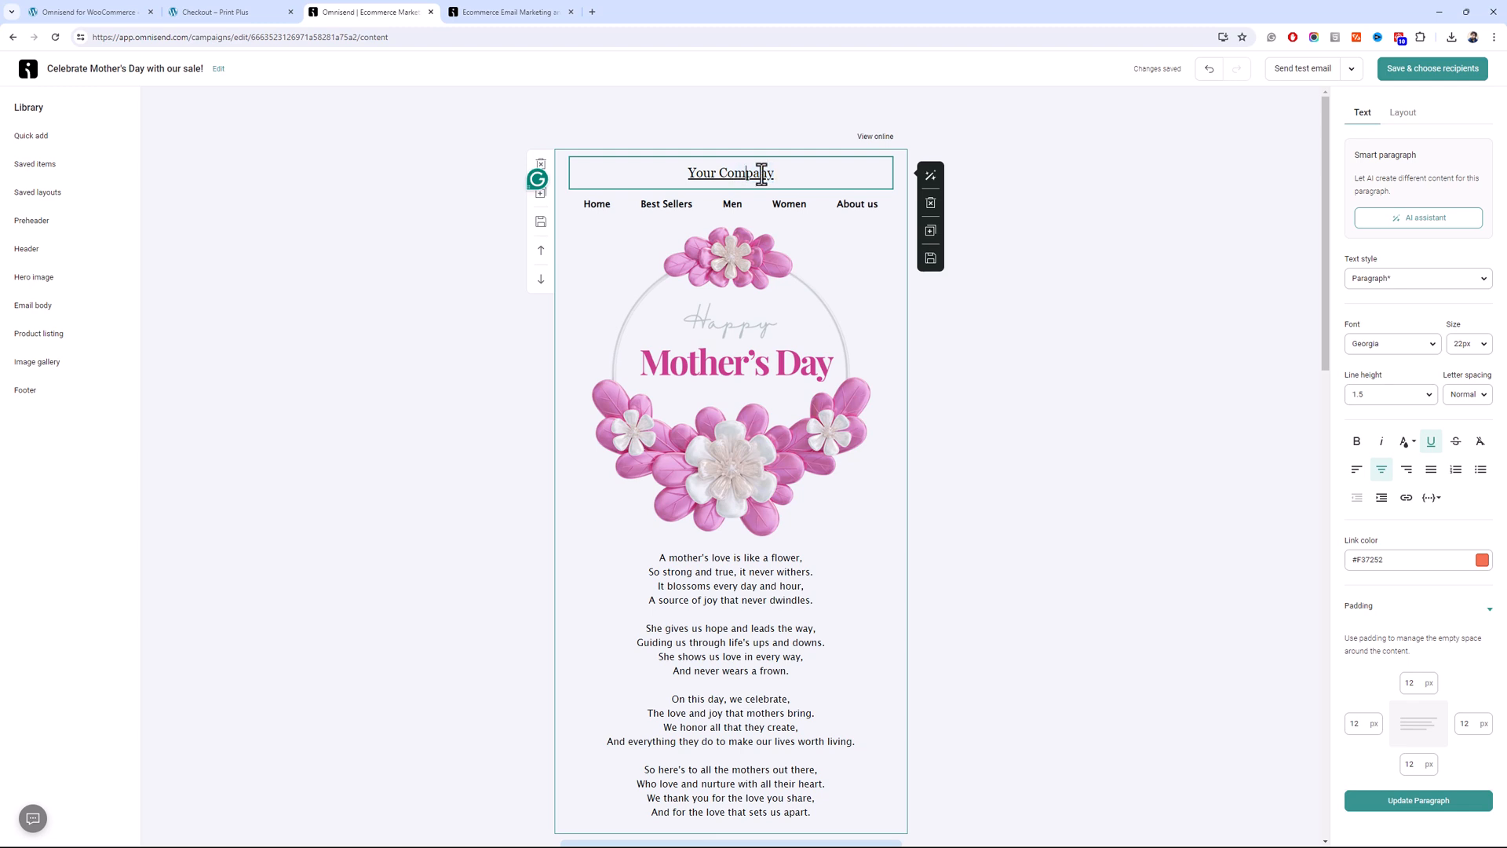
pyautogui.moveTo(773, 174); pyautogui.dragTo(687, 174)
pyautogui.write('Print Plus')
pyautogui.click(1019, 317)
# Delete the section of sample product images and lists beneath the "Buy a Gift for Mother" button
pyautogui.scroll(-5, 956, 346)
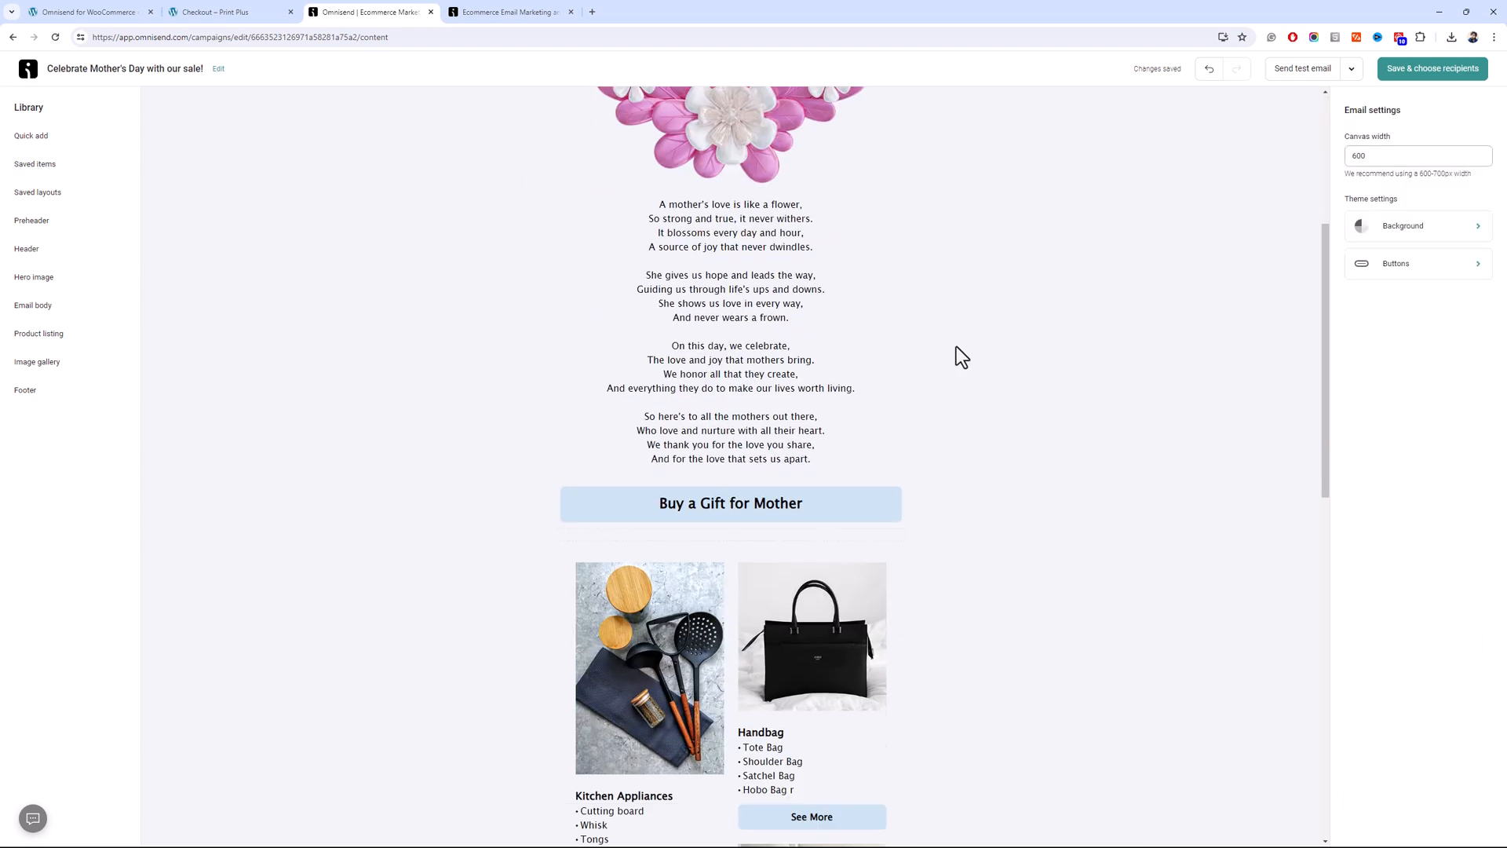
pyautogui.click(752, 314)
pyautogui.scroll(-5, 767, 314)
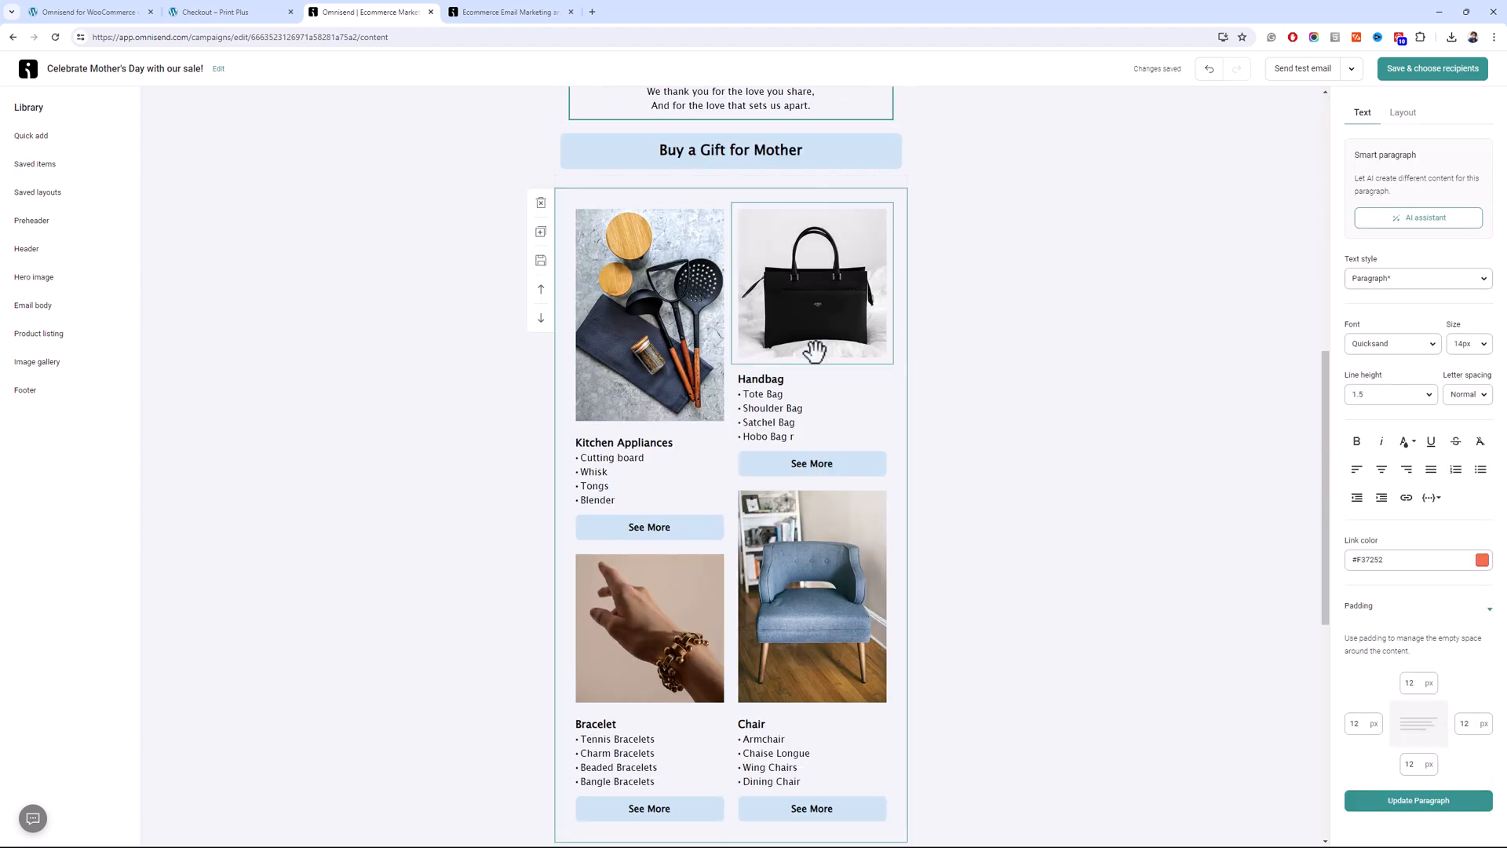
pyautogui.click(643, 353)
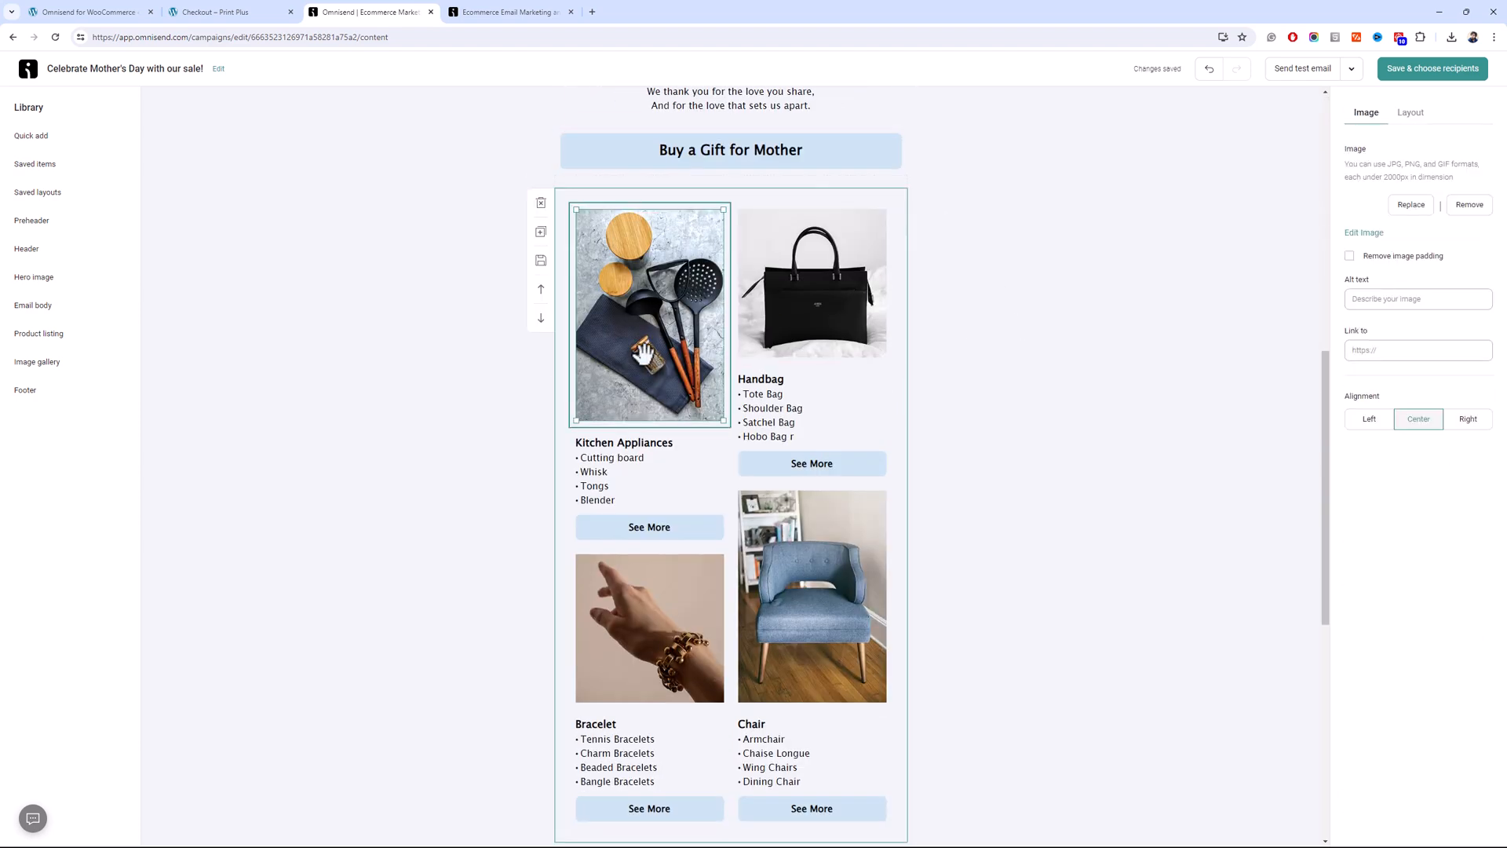
pyautogui.click(541, 203)
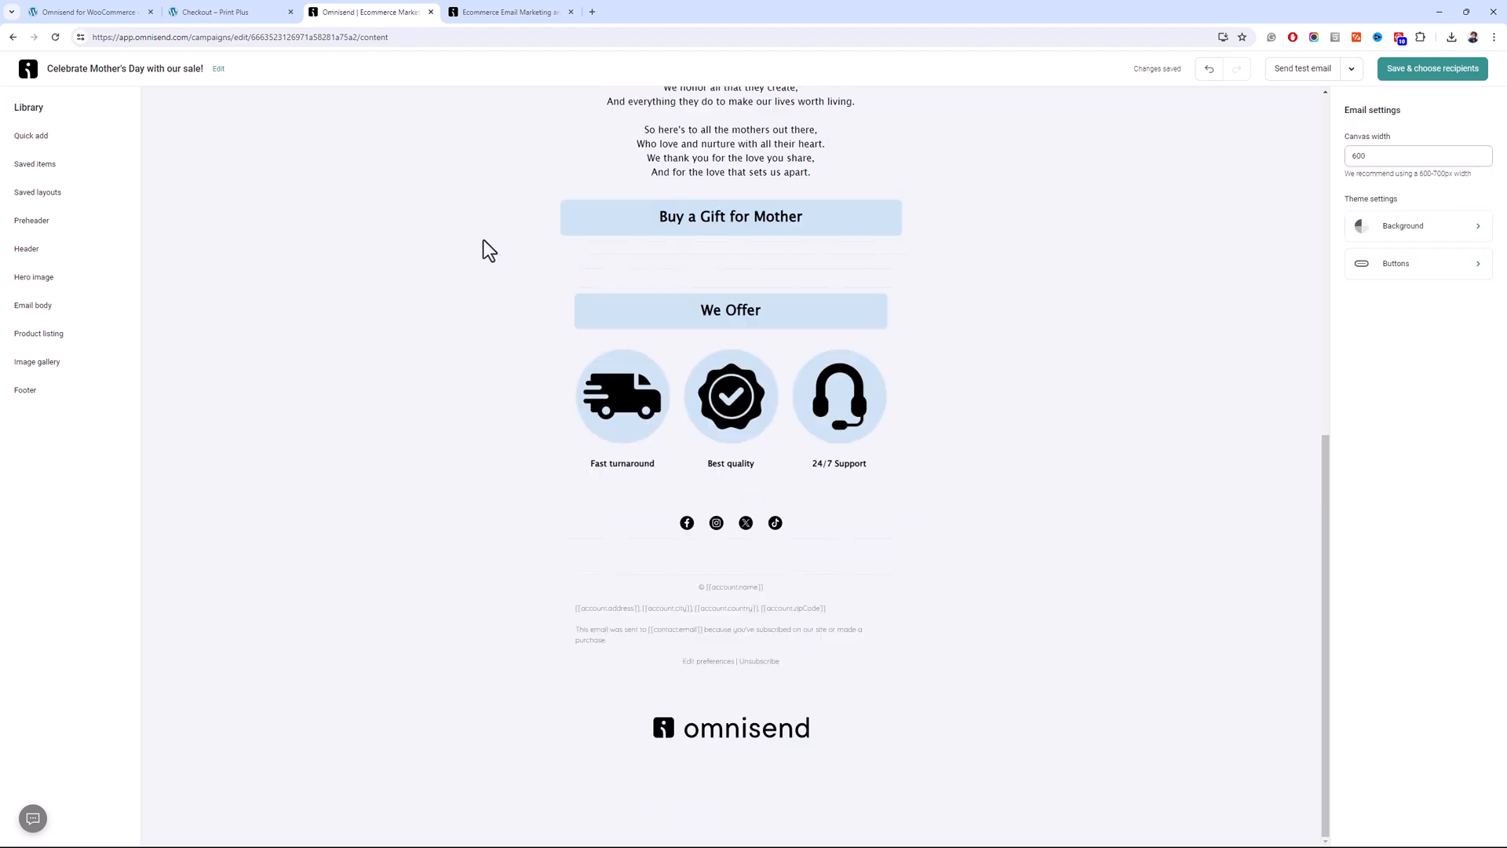
# Insert the two-product Product Listing 1 layout between the "Buy a Gift for Mother" button and the "We Offer" section
pyautogui.click(63, 164)
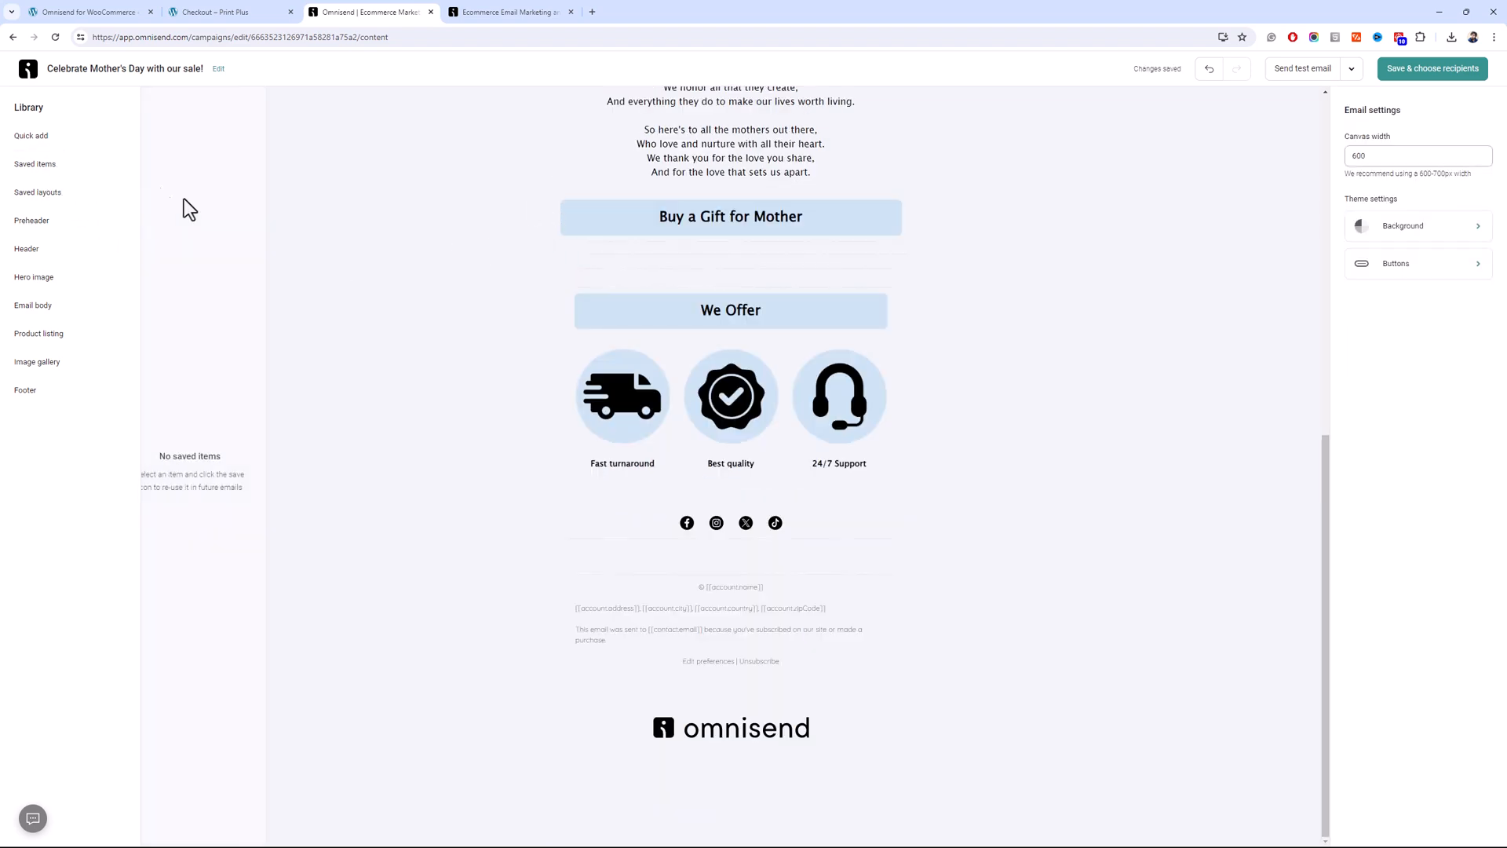
pyautogui.click(82, 336)
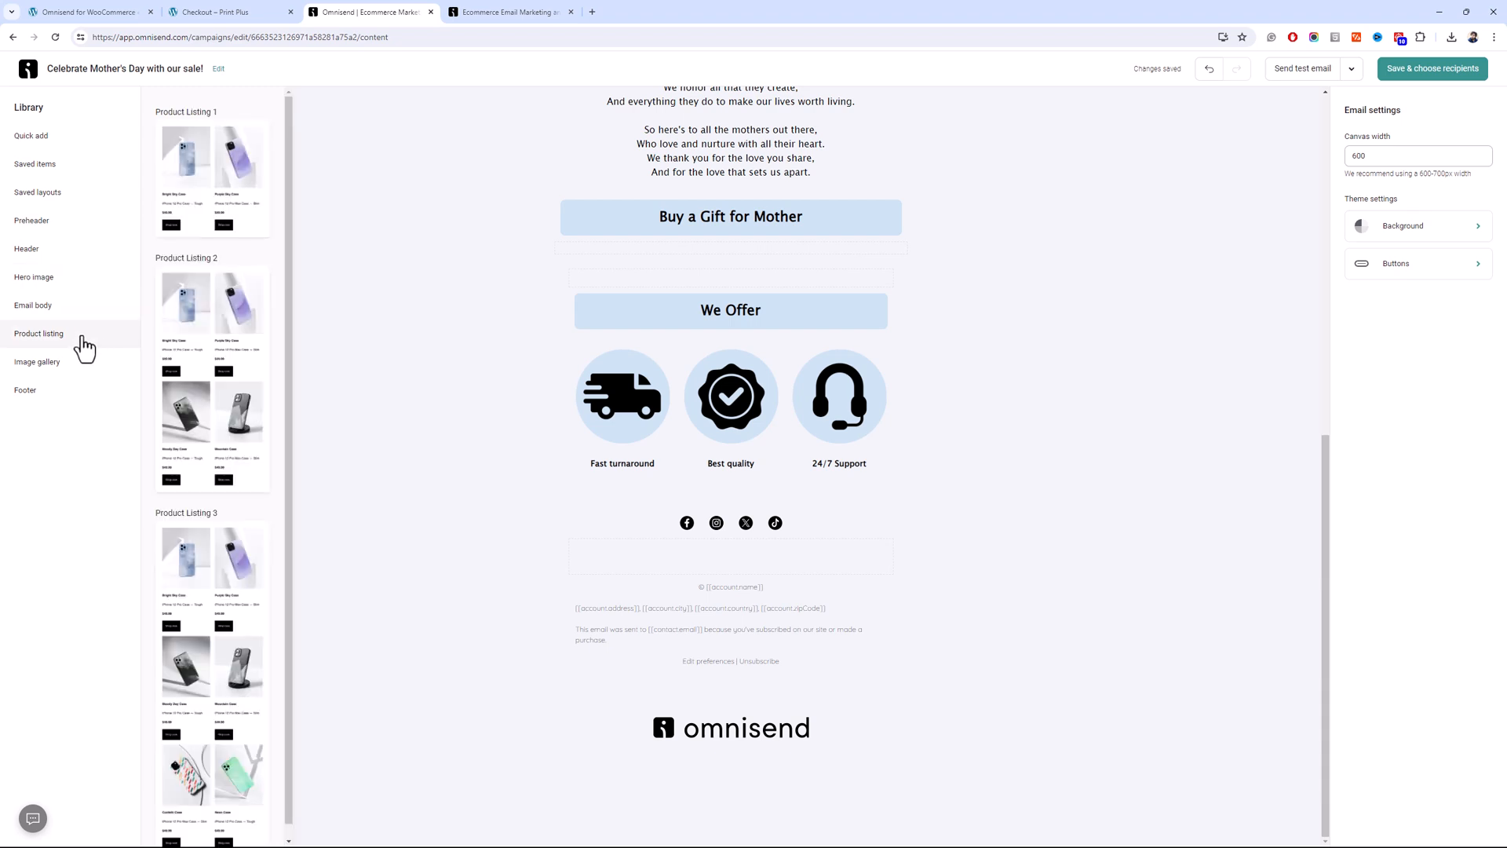
pyautogui.moveTo(192, 179); pyautogui.dragTo(772, 273)
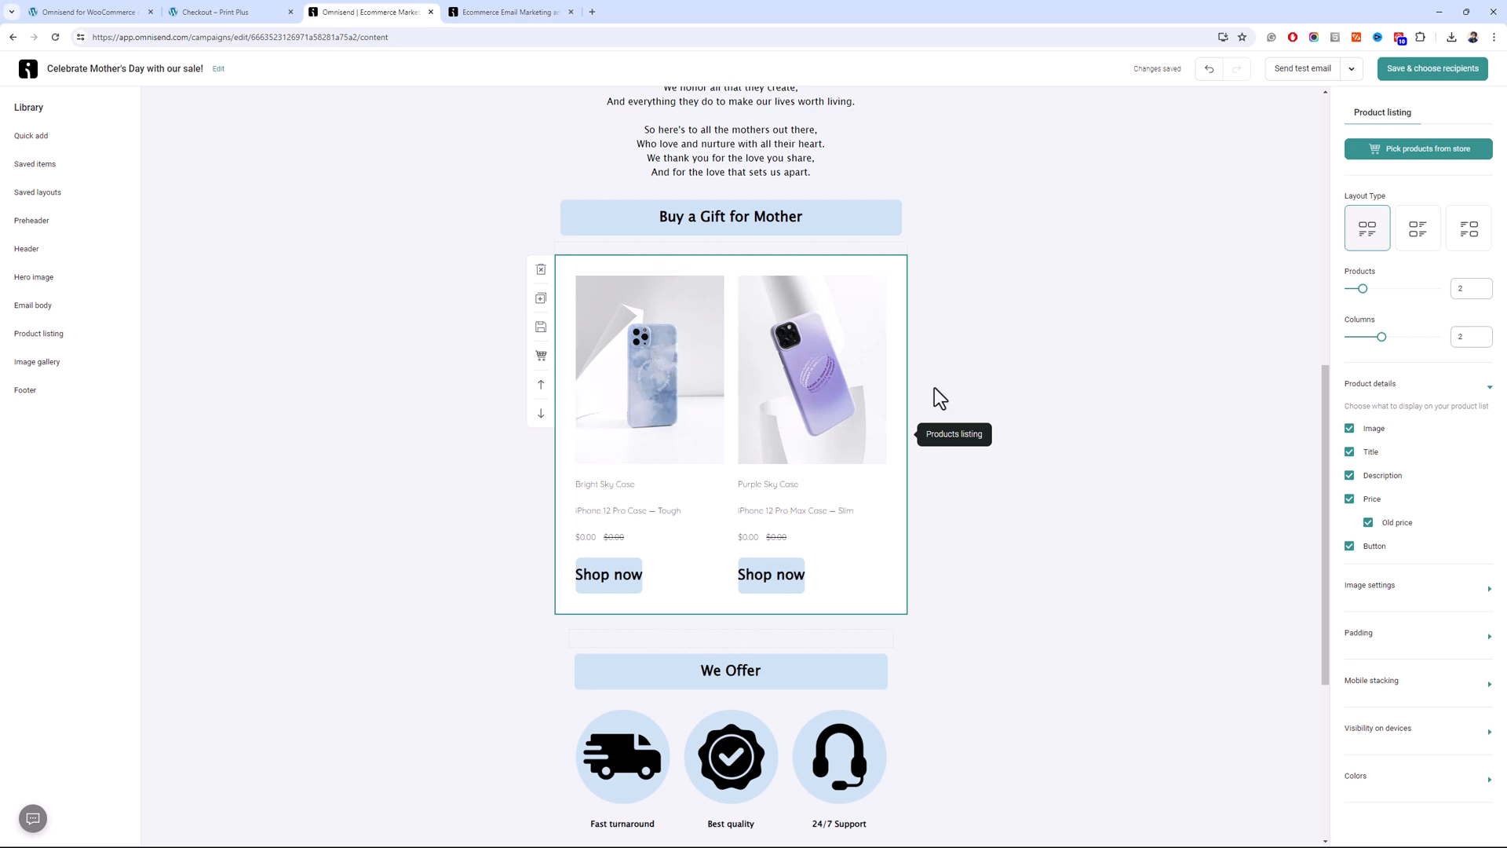
# Fill the product listing with Black Printed Coffee Mug, Green Printed Tshirt, Personalised Mug and Motorcycle Repair Shop Blue Printed Tshirt from the store
pyautogui.click(1426, 157)
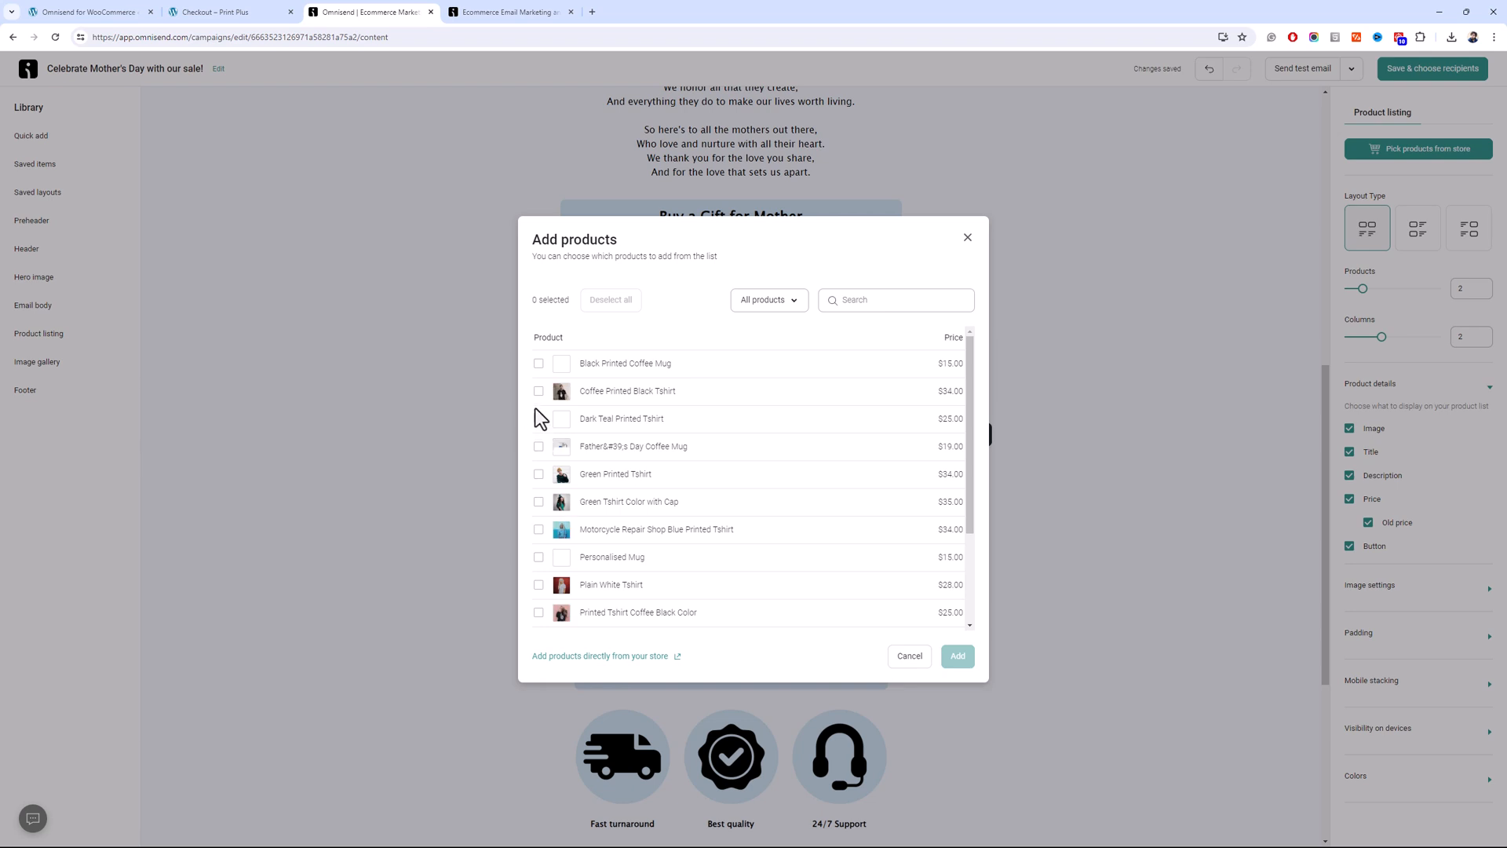
pyautogui.click(539, 364)
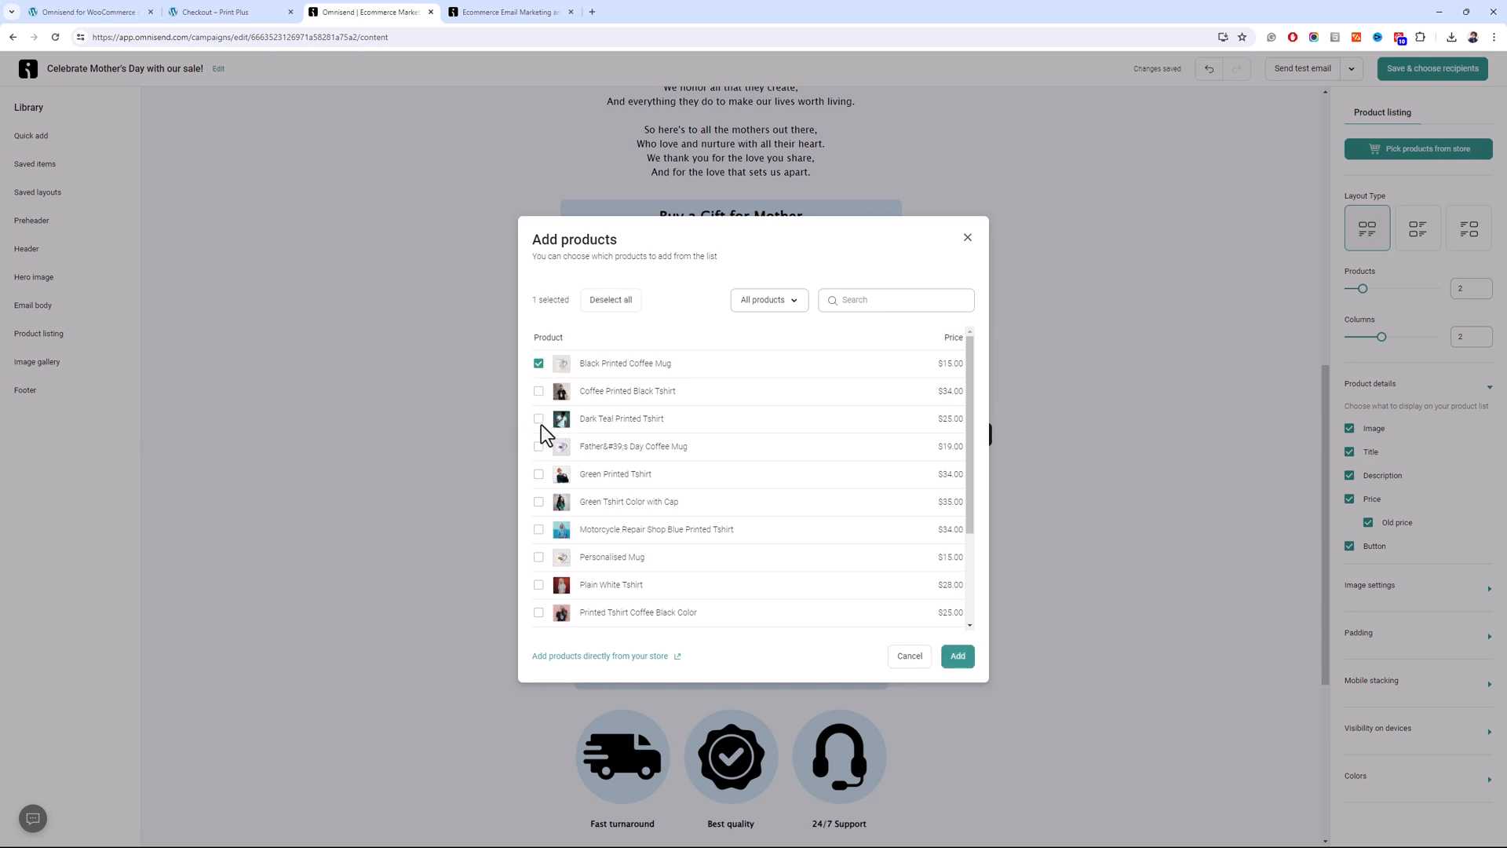
pyautogui.click(538, 474)
pyautogui.click(539, 557)
pyautogui.click(538, 530)
pyautogui.click(956, 658)
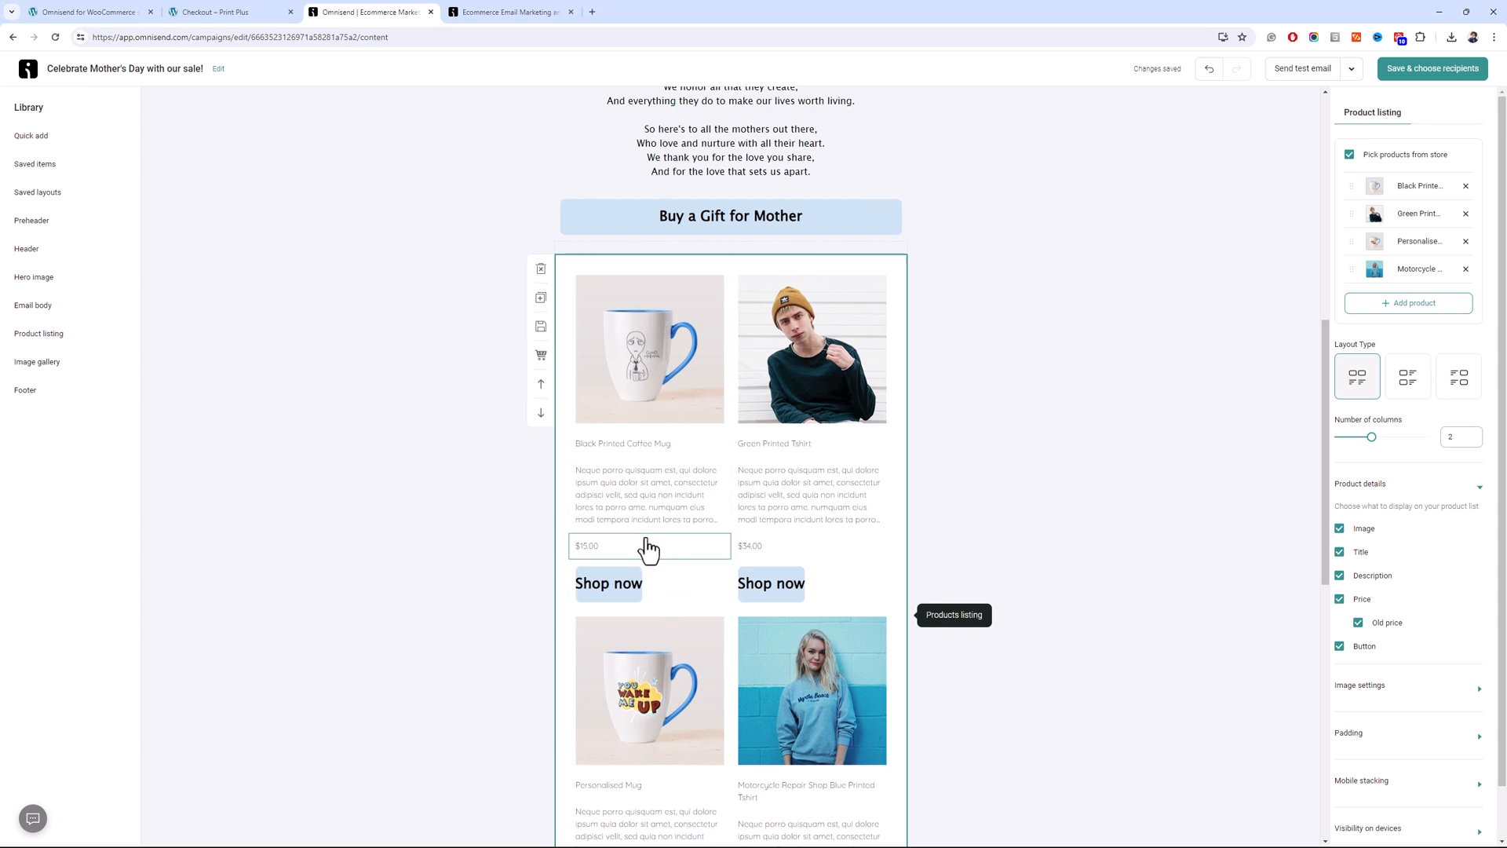
# Save the email content, keep All subscribers as the recipients, and proceed to the campaign review
pyautogui.scroll(-2, 648, 550)
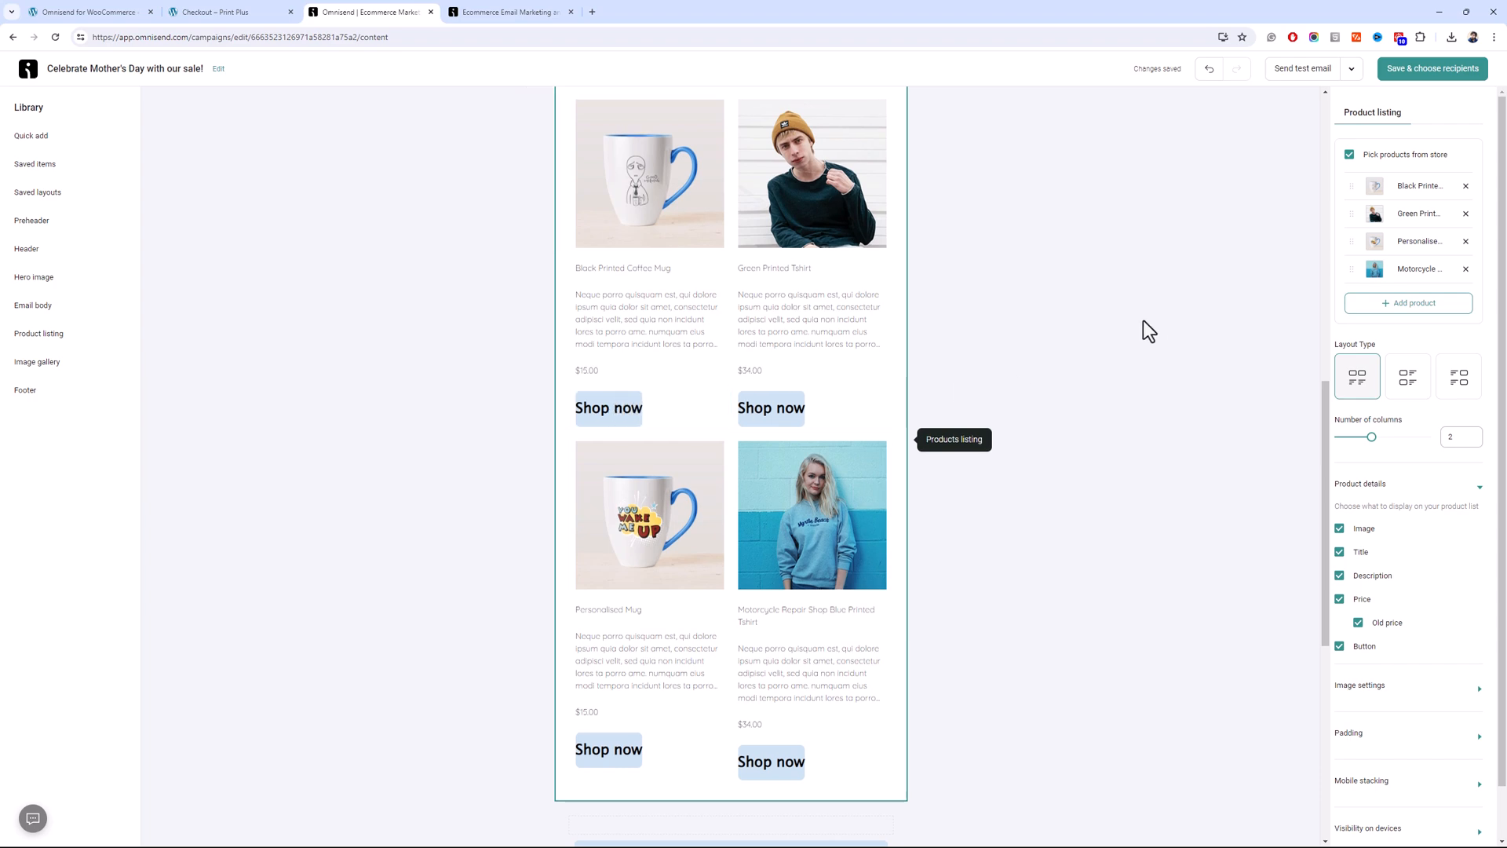
pyautogui.scroll(6, 1142, 320)
pyautogui.click(1412, 81)
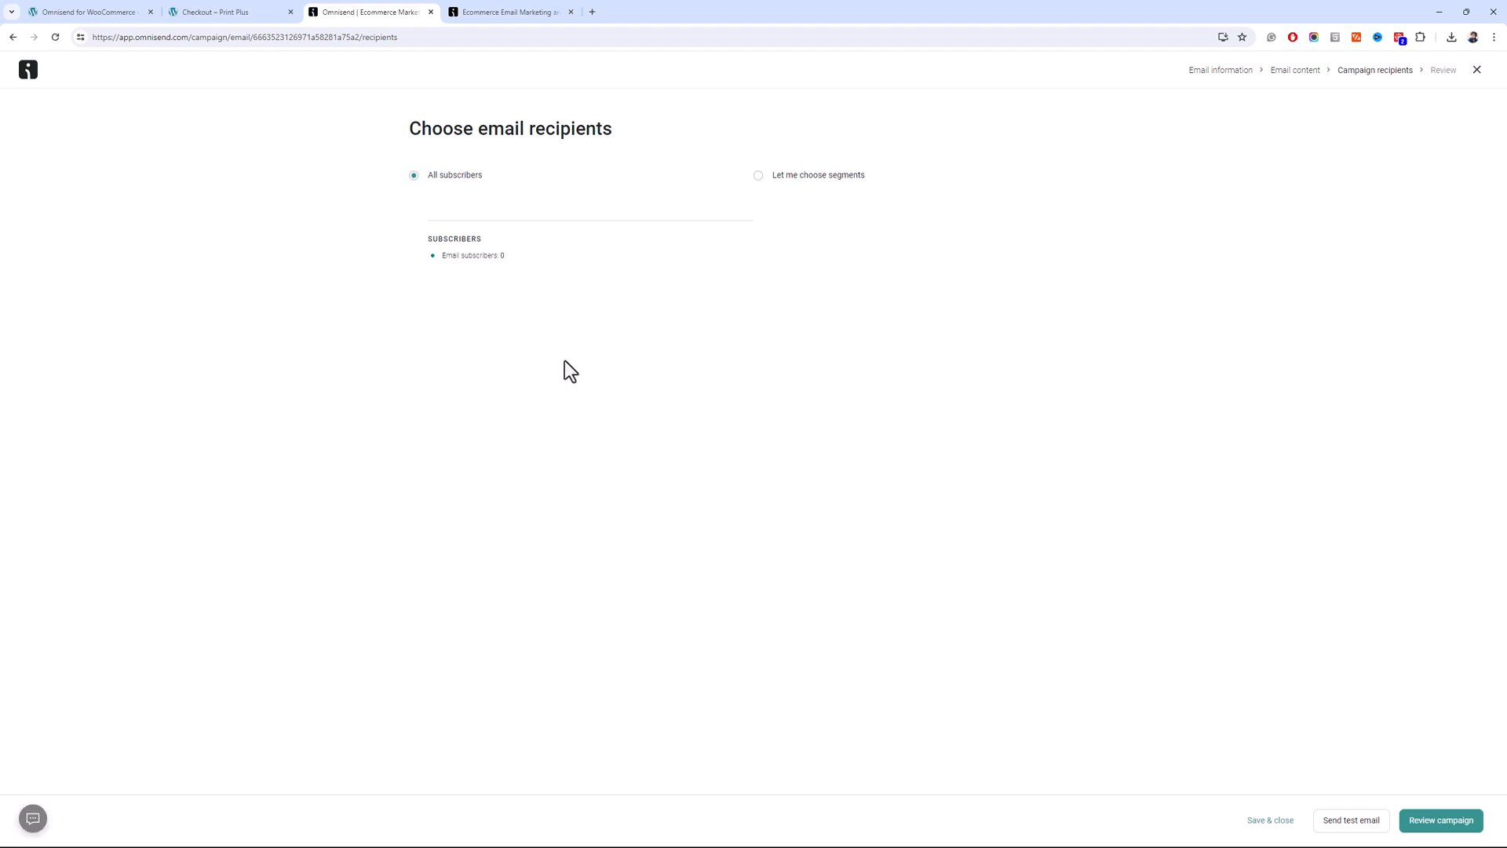
pyautogui.click(1463, 813)
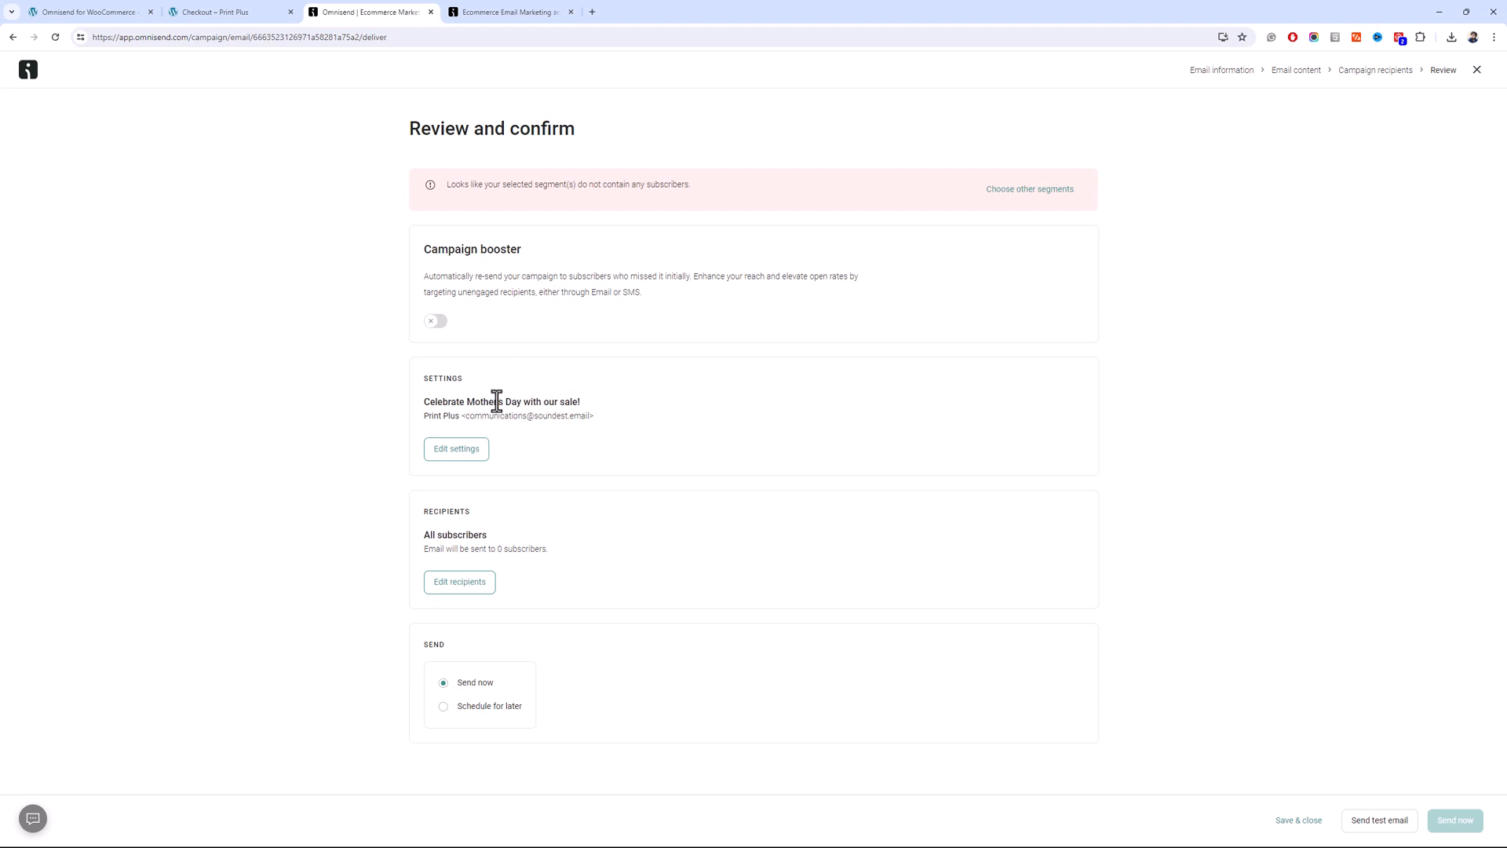
# Switch to the Omnisend website, go to its pricing page, and examine the contact and email allowances of the Free plan
pyautogui.click(506, 7)
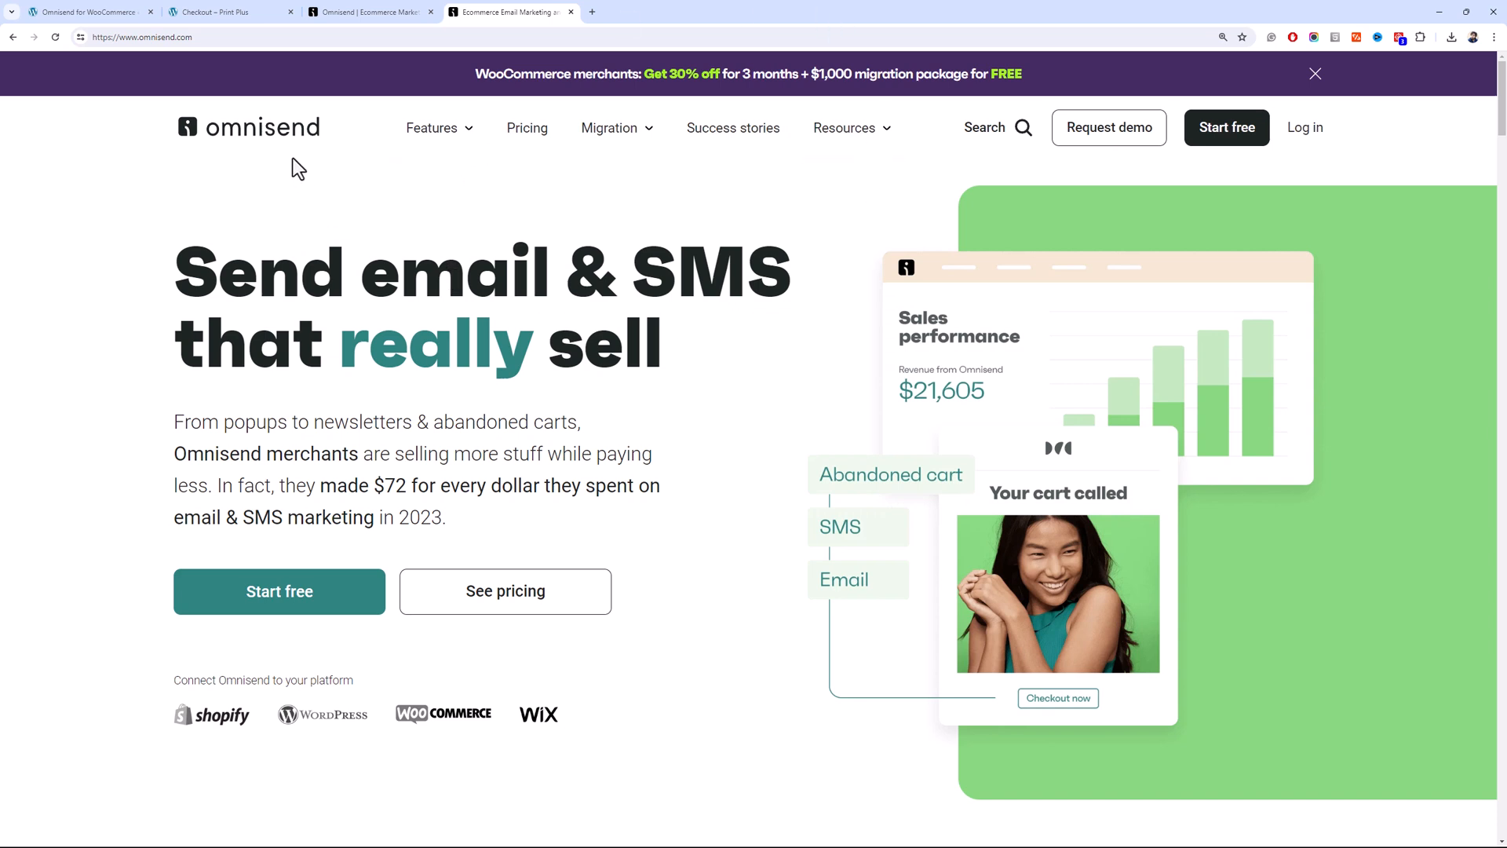
pyautogui.click(527, 129)
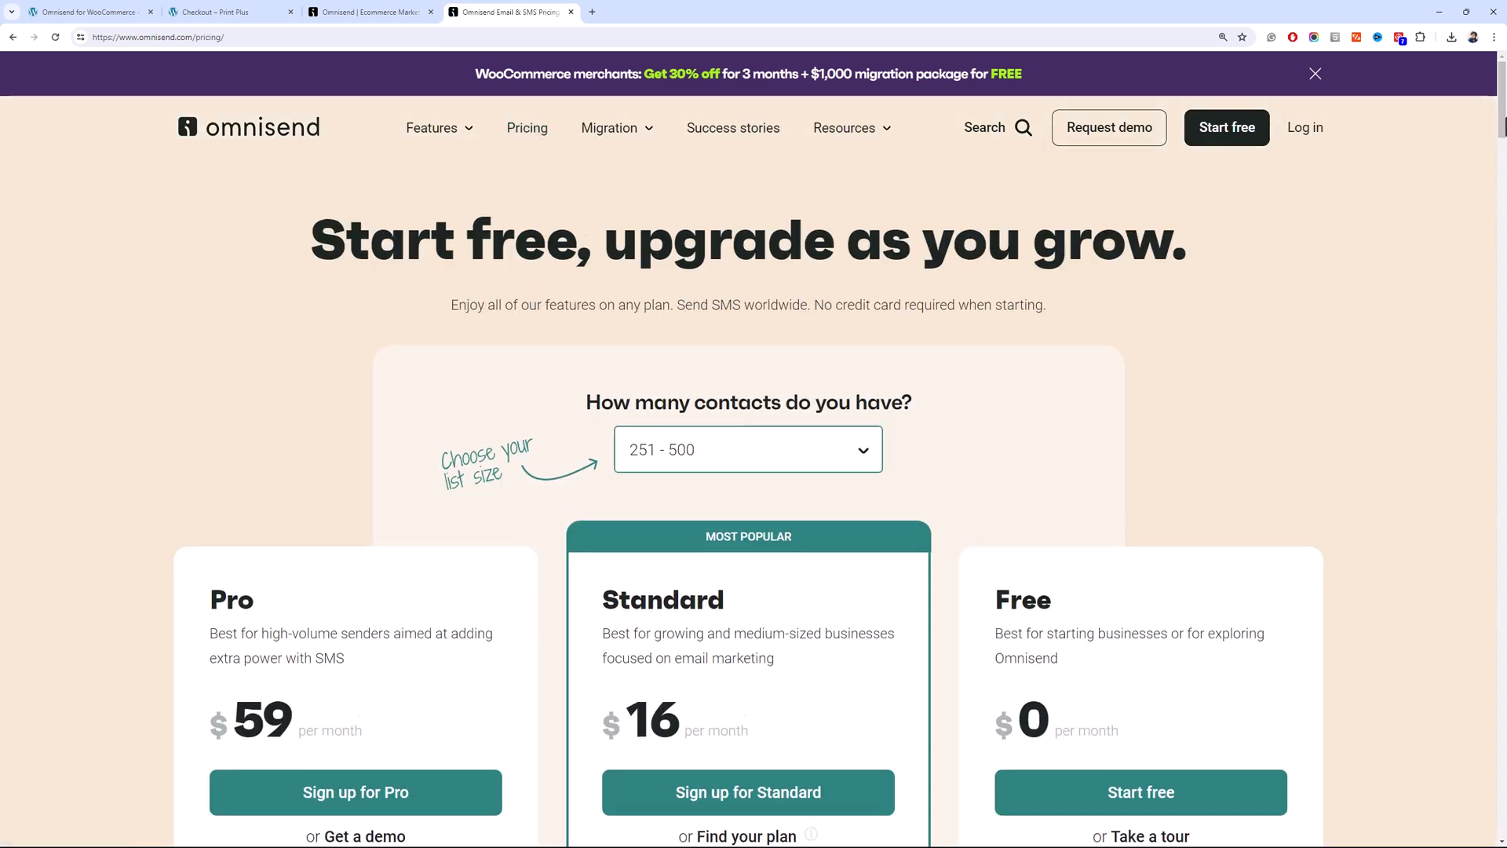
pyautogui.scroll(-5, 754, 471)
pyautogui.hotkey('ctrl', '-')
pyautogui.moveTo(1505, 184); pyautogui.dragTo(1505, 171)
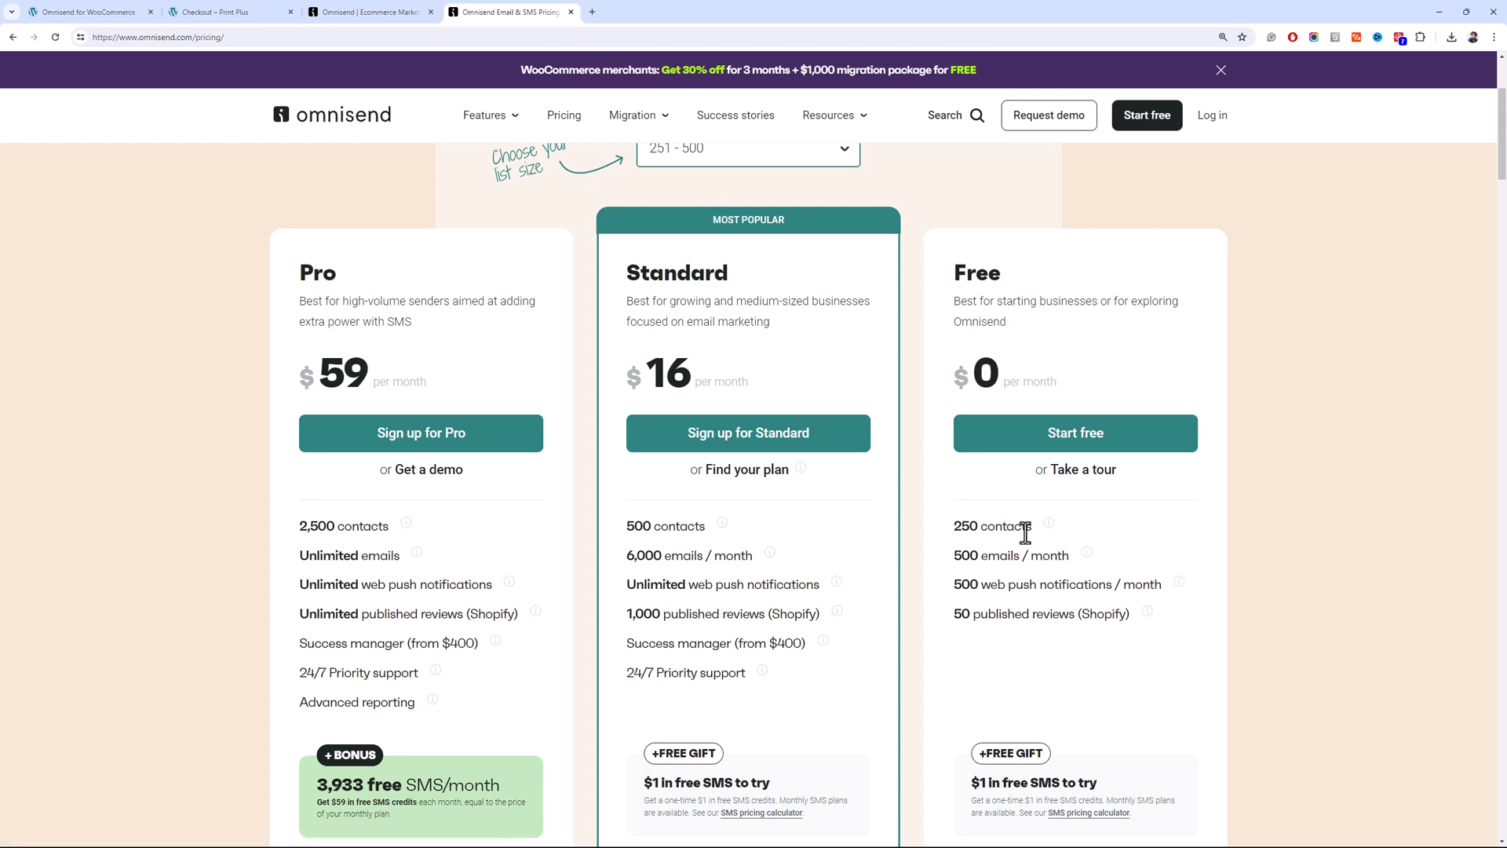
pyautogui.scroll(-5, 1018, 527)
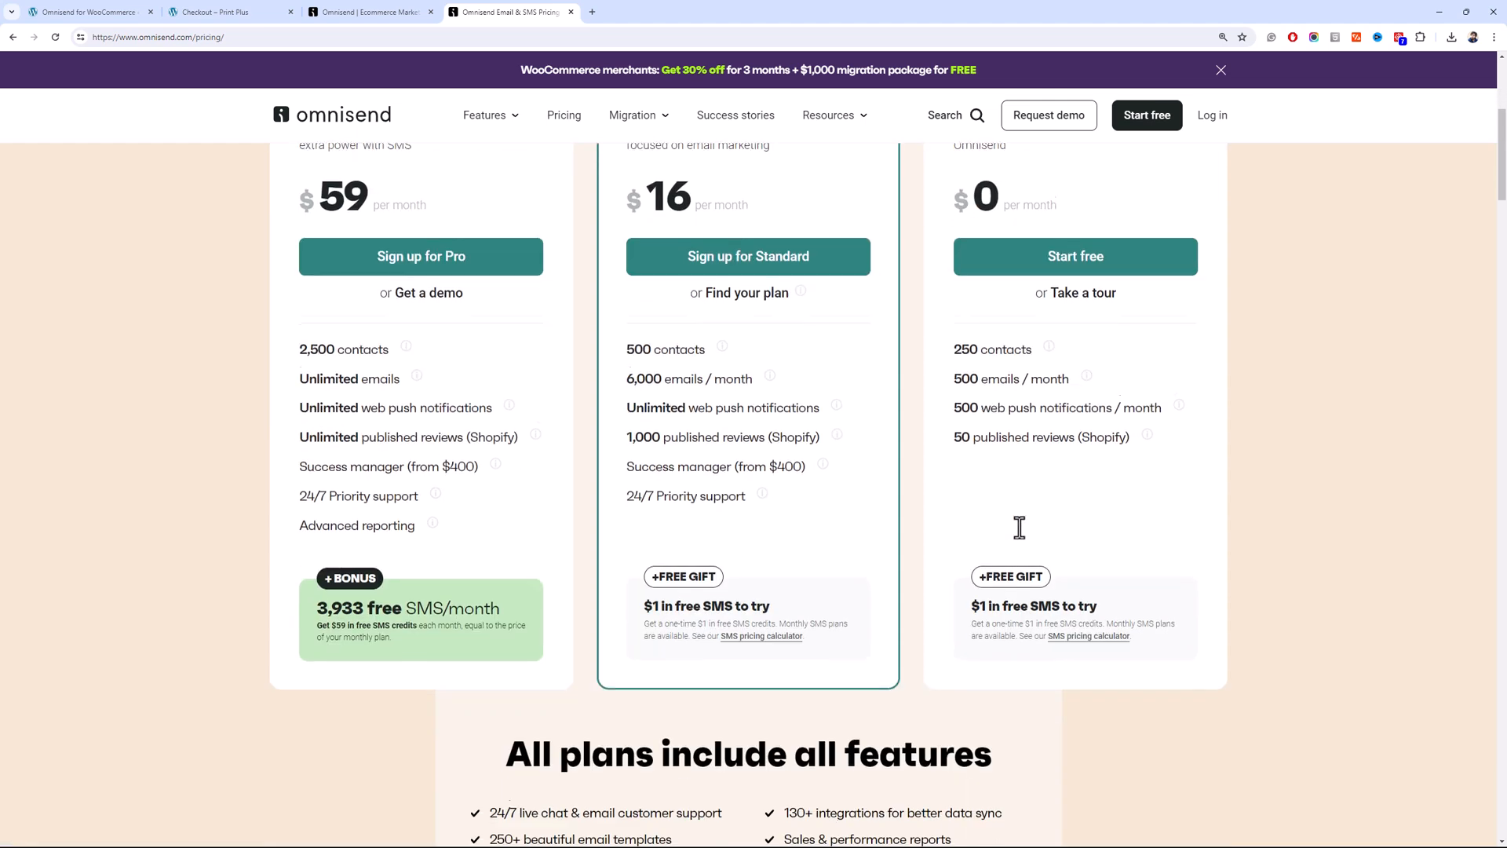
pyautogui.scroll(3, 1013, 440)
pyautogui.scroll(2, 968, 437)
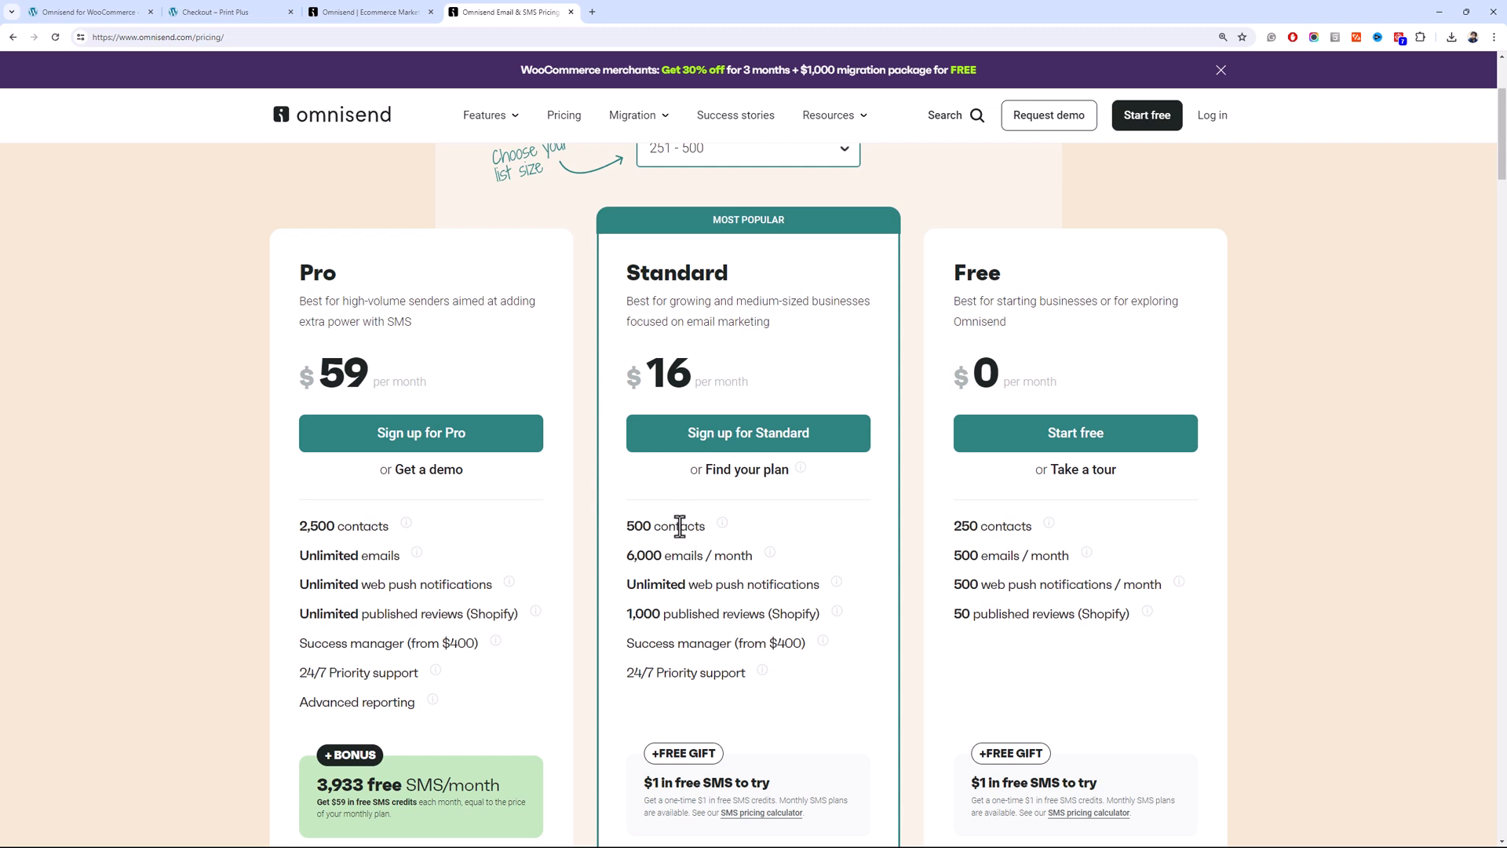
# Examine the contact and email allowances of the Standard and Pro plans and the features included in all plans
pyautogui.moveTo(640, 518); pyautogui.dragTo(628, 518)
pyautogui.moveTo(706, 555); pyautogui.dragTo(631, 554)
pyautogui.moveTo(391, 357); pyautogui.dragTo(329, 349)
pyautogui.scroll(-3, 344, 432)
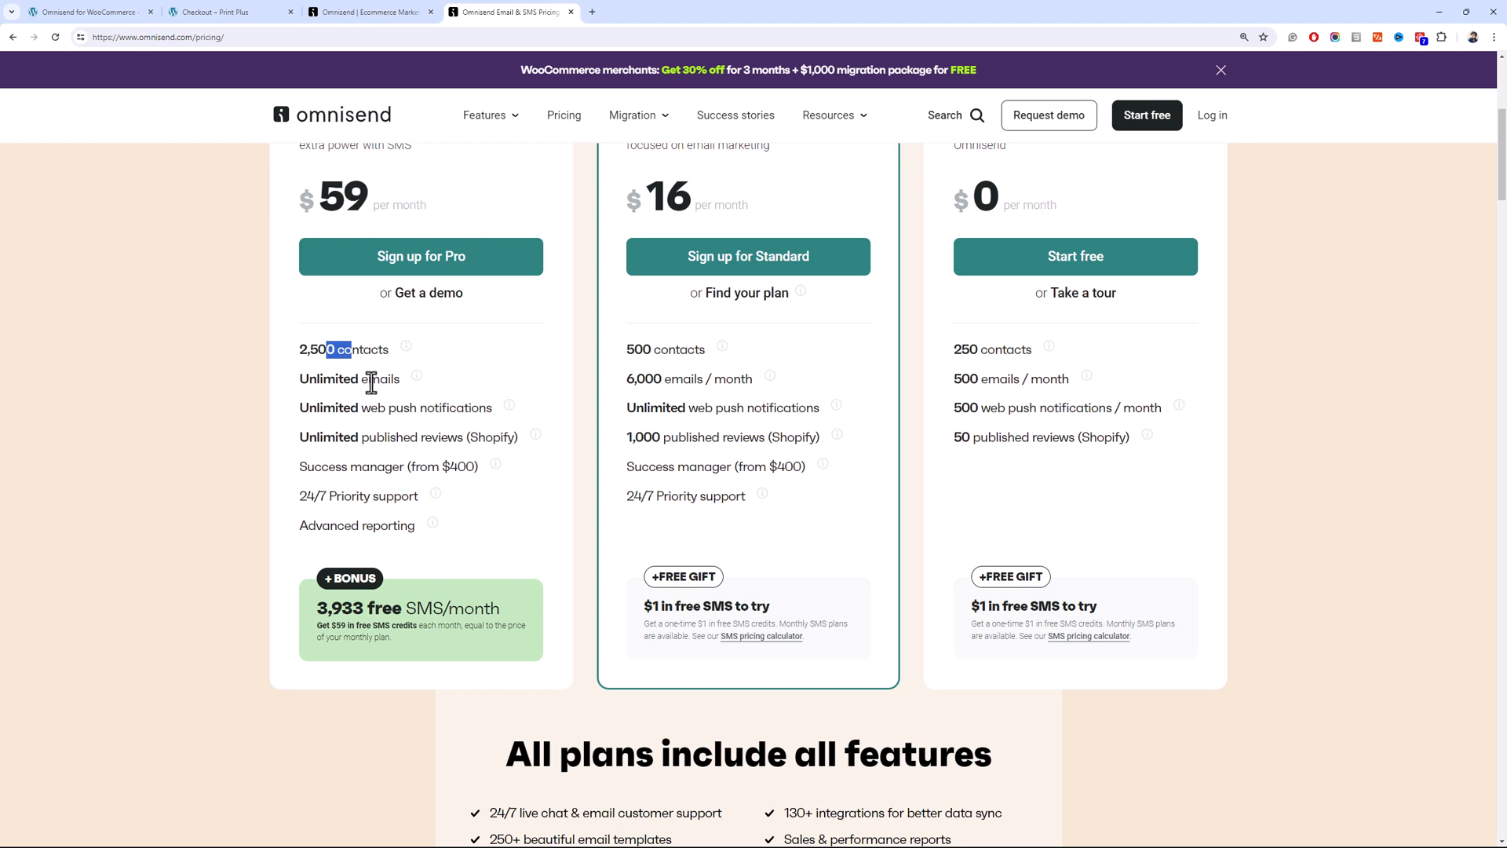
pyautogui.scroll(-3, 369, 383)
pyautogui.moveTo(1503, 197); pyautogui.dragTo(1503, 127)
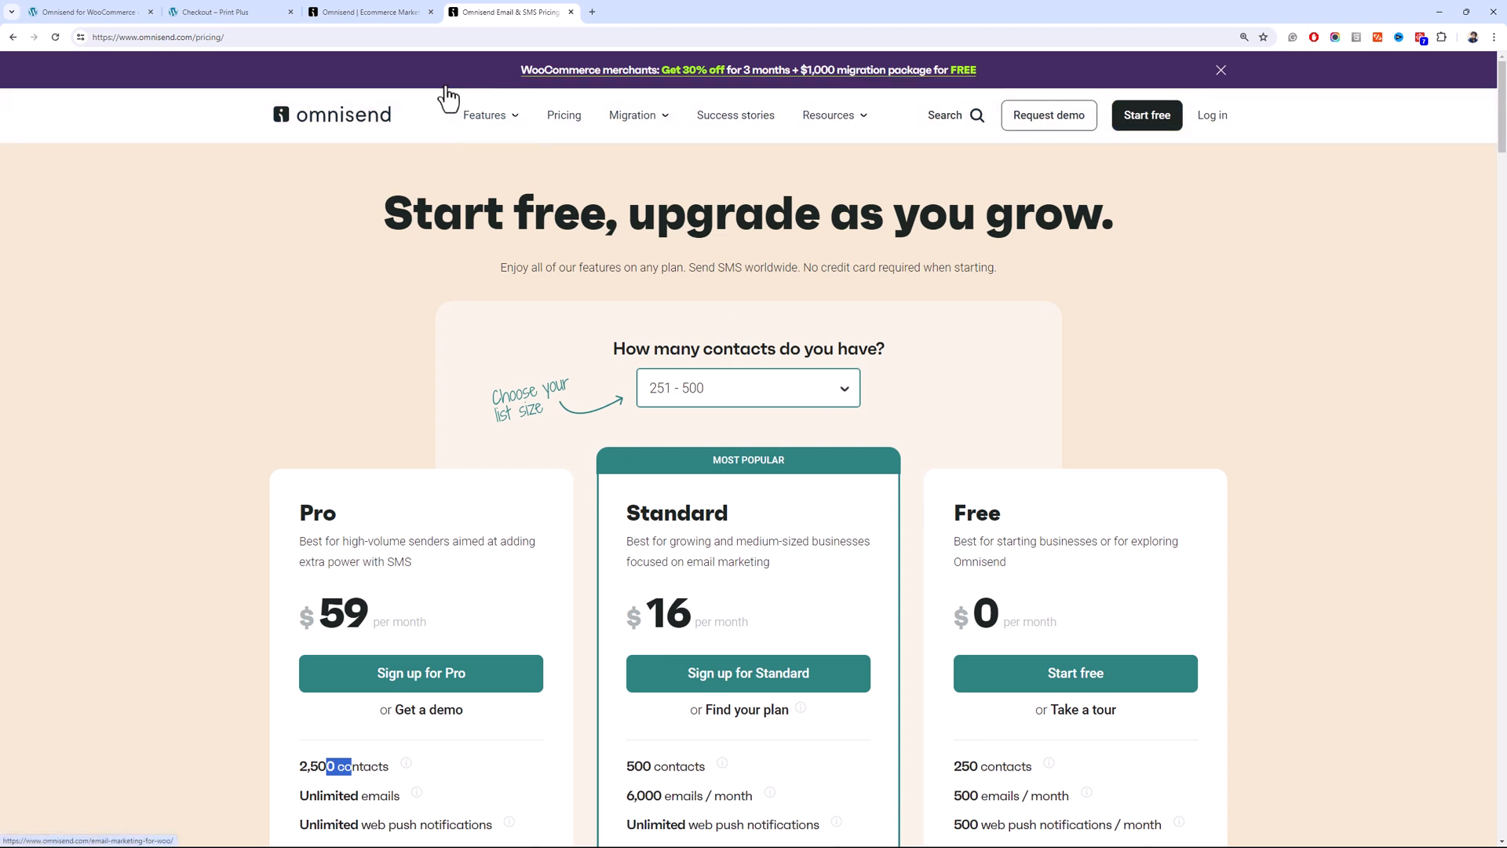
# Leave the campaign review for the campaigns list and start a new conversation in the support chat
pyautogui.click(378, 8)
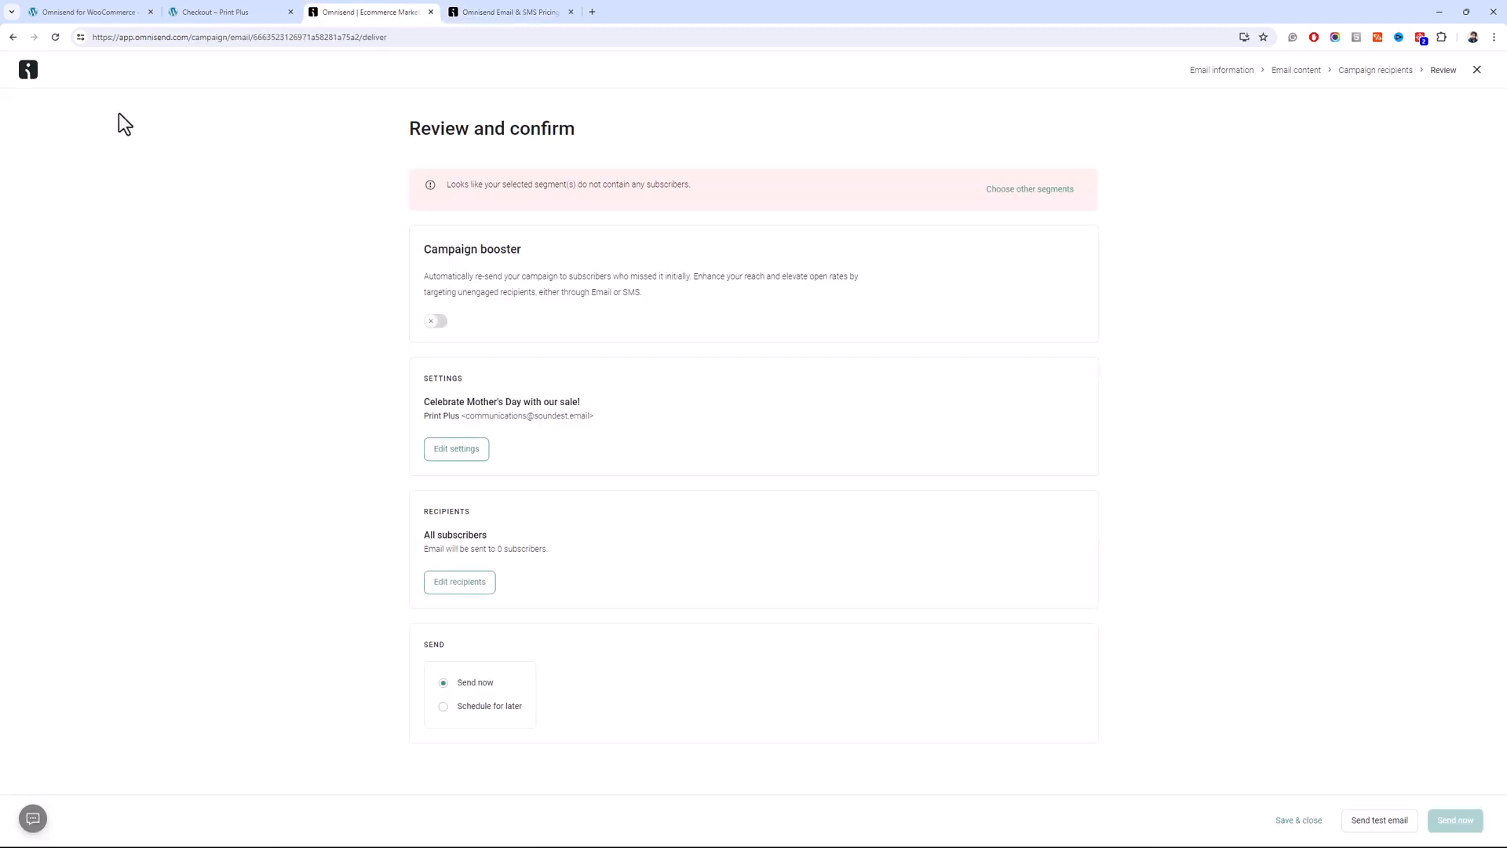
pyautogui.click(26, 72)
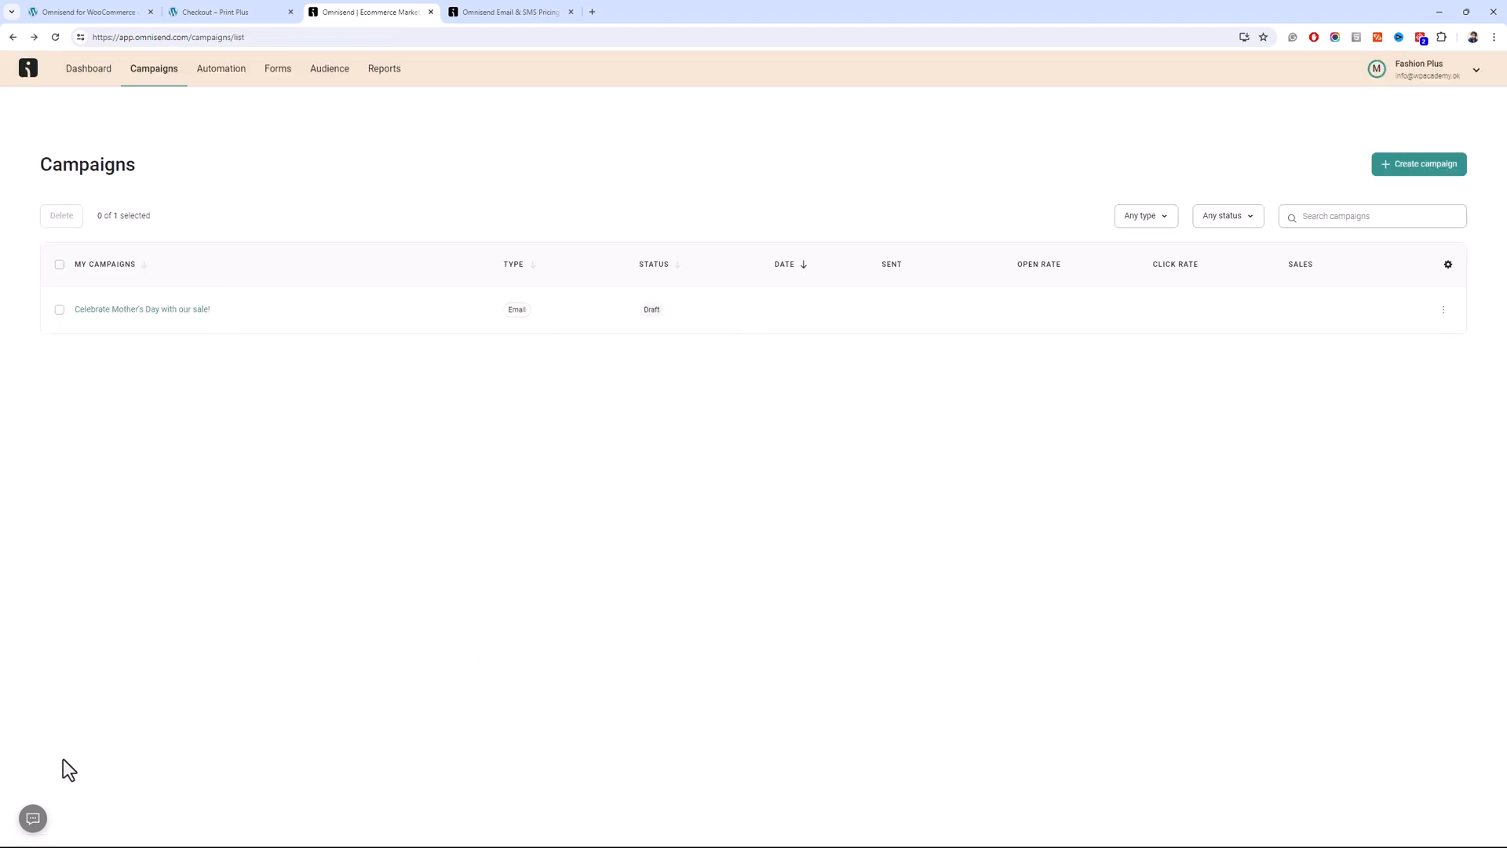
pyautogui.click(32, 819)
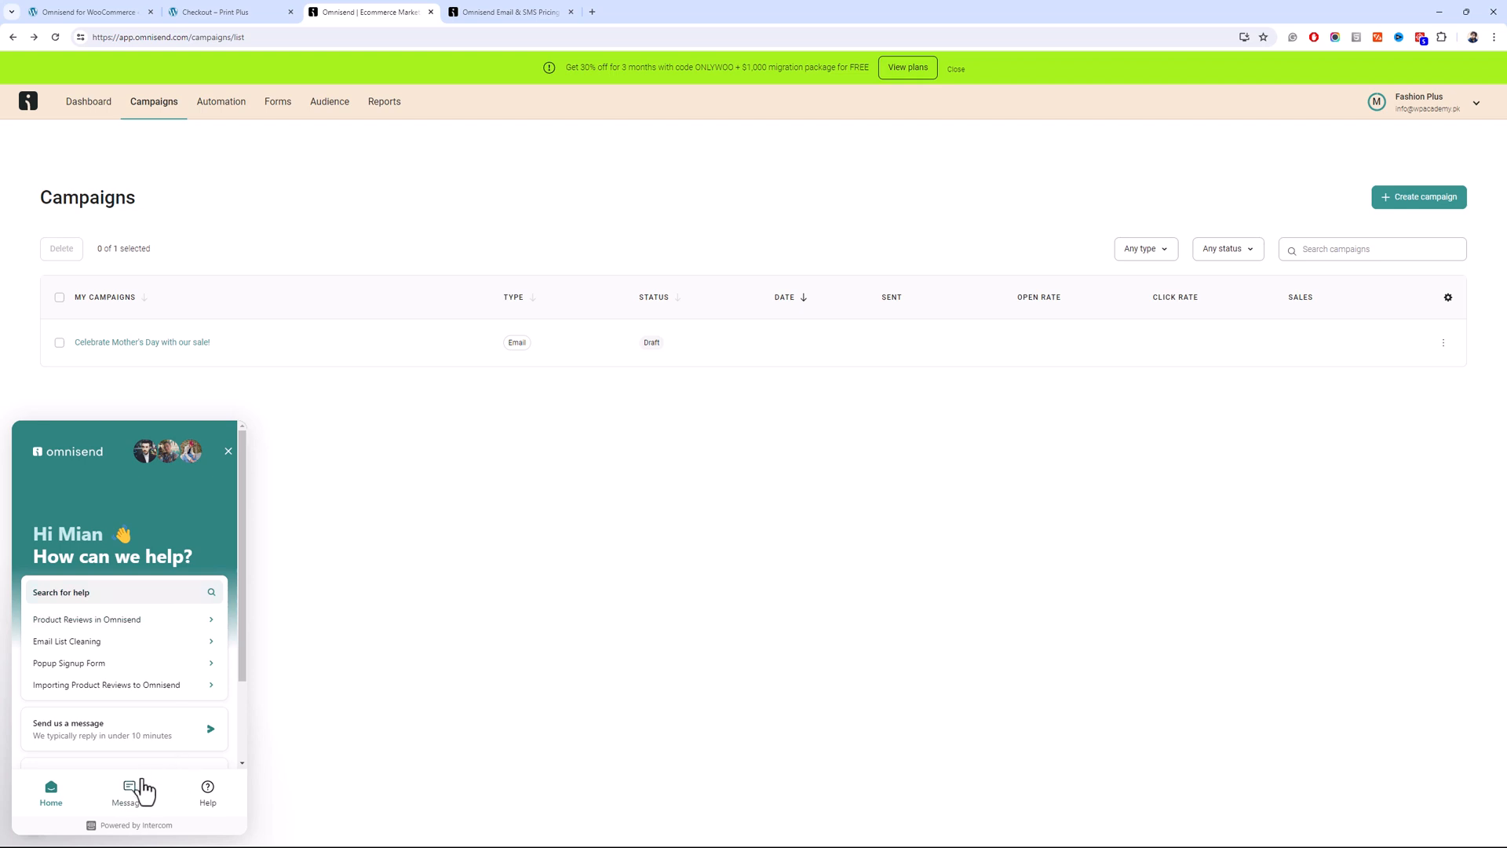
pyautogui.click(131, 811)
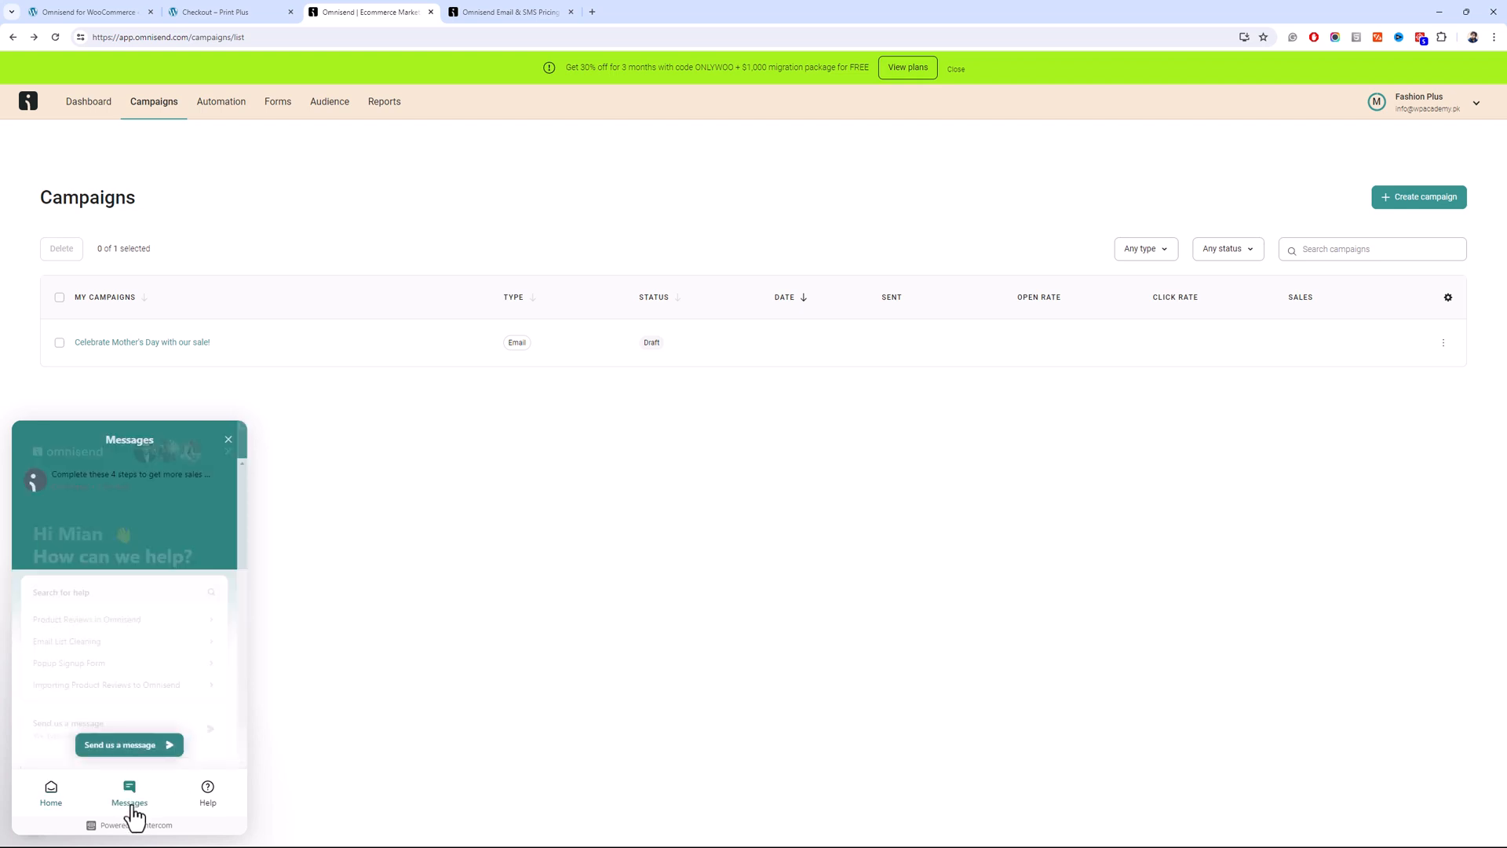
pyautogui.click(167, 746)
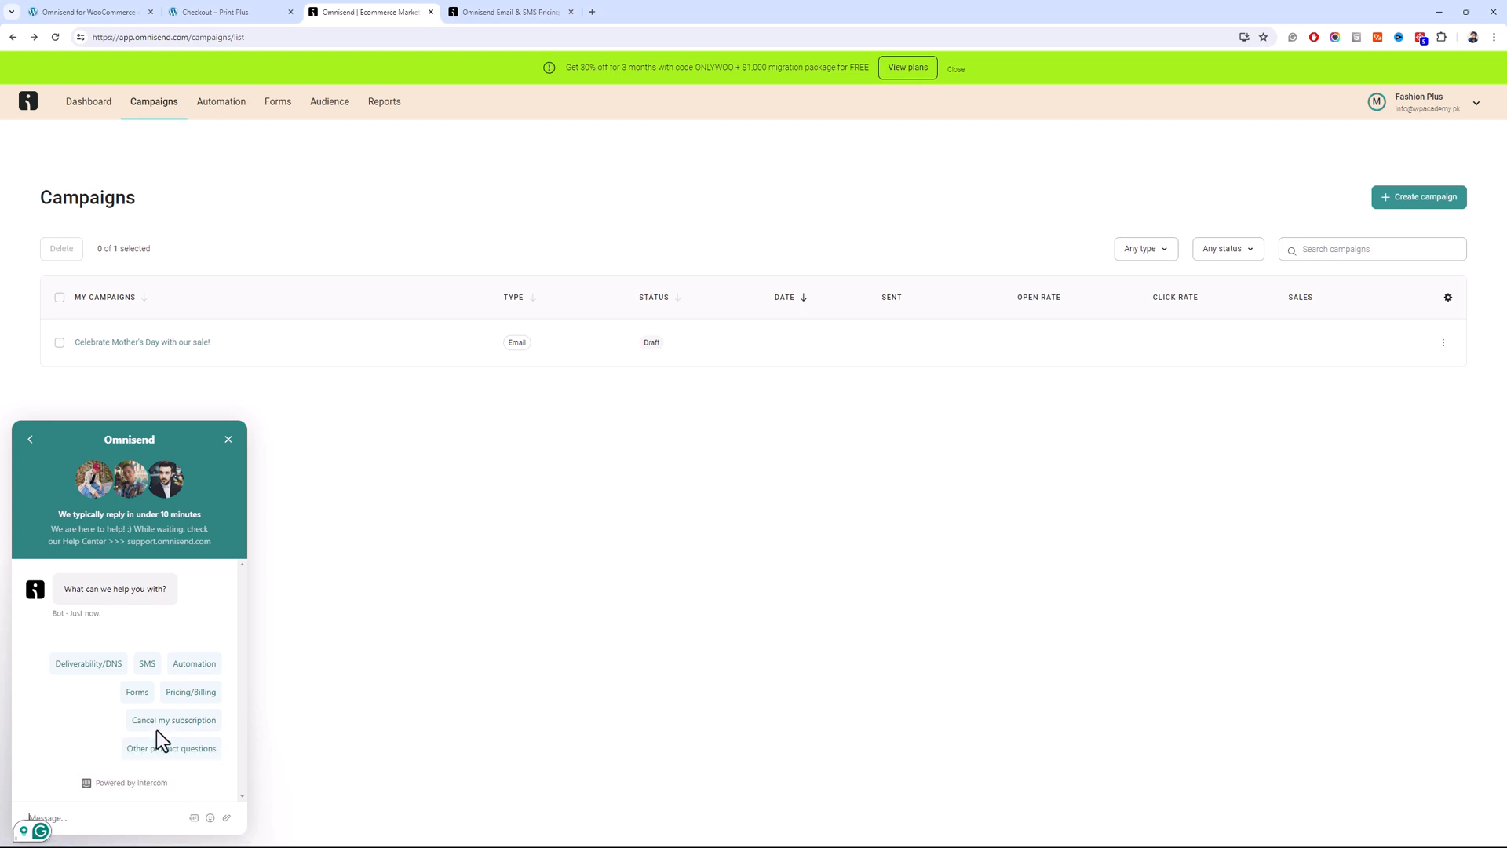
# Switch back to the Omnisend pricing page to view the plans
pyautogui.click(519, 12)
pyautogui.click(441, 329)
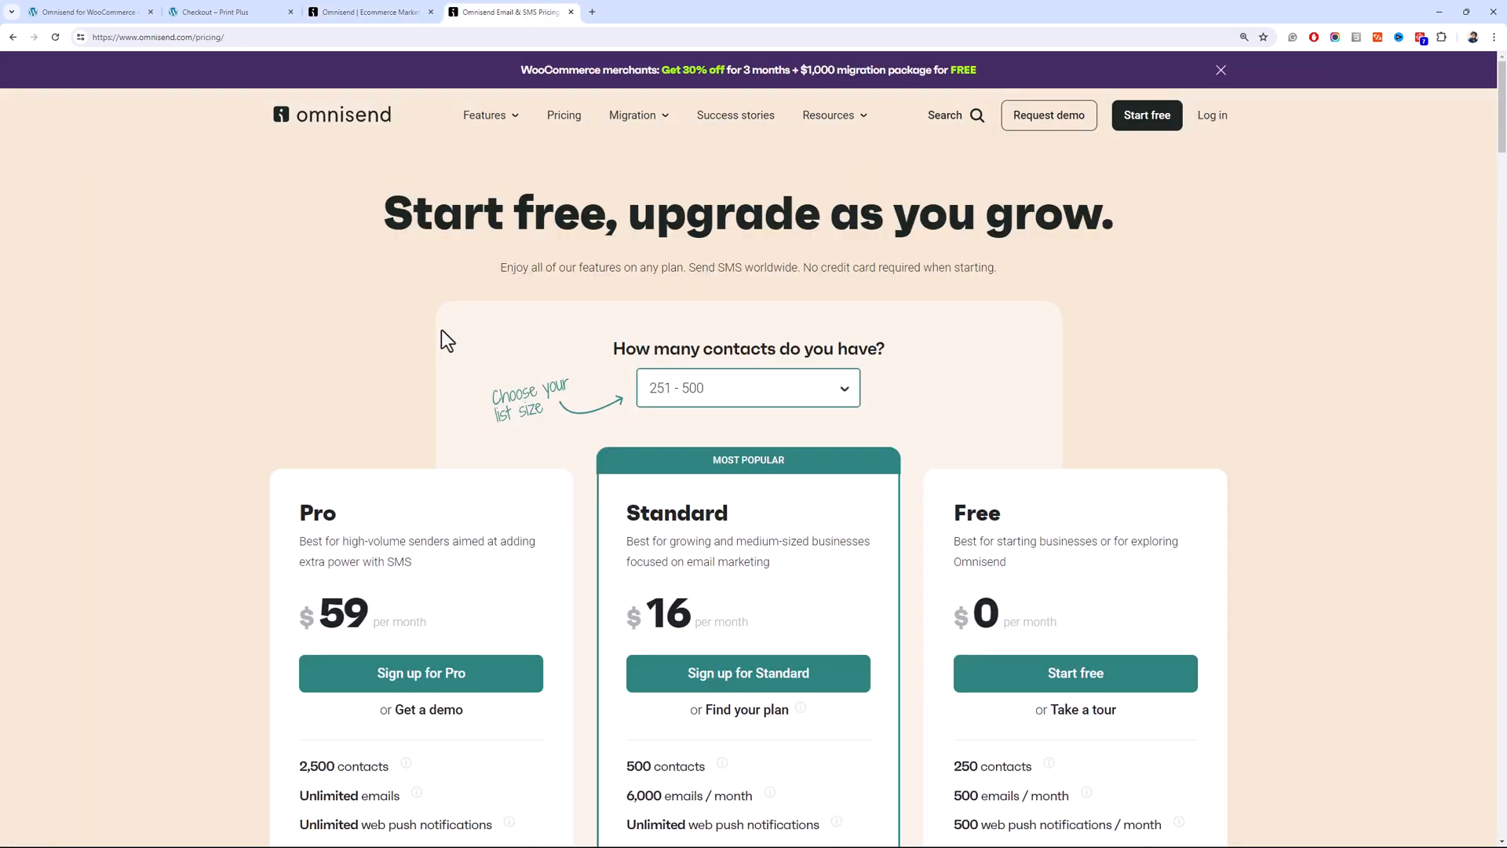